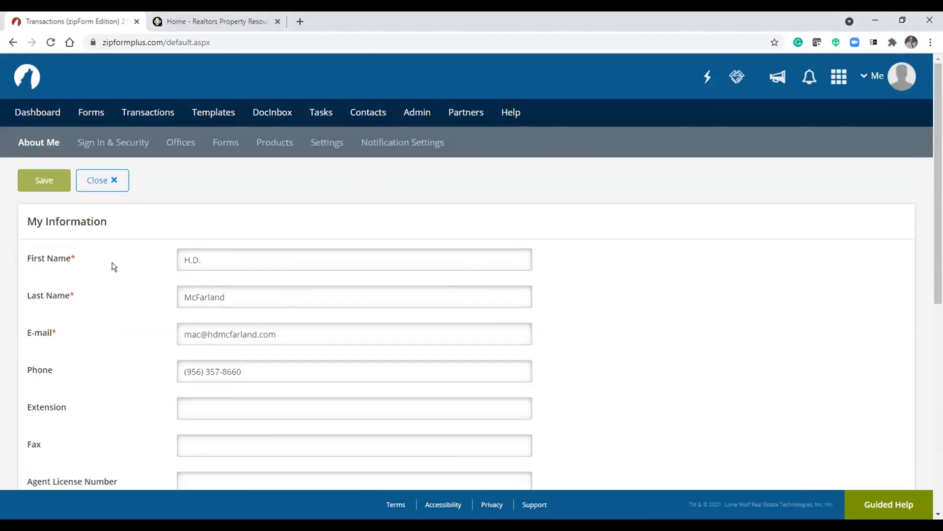
# - Browse the Sign In & Security and Products sections of the profile settings
pyautogui.click(114, 142)
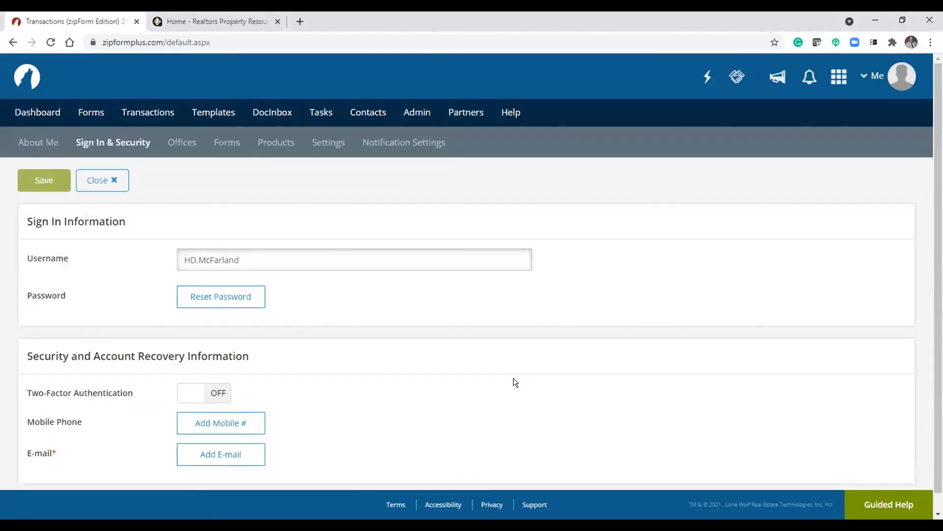
pyautogui.scroll(-1, 511, 380)
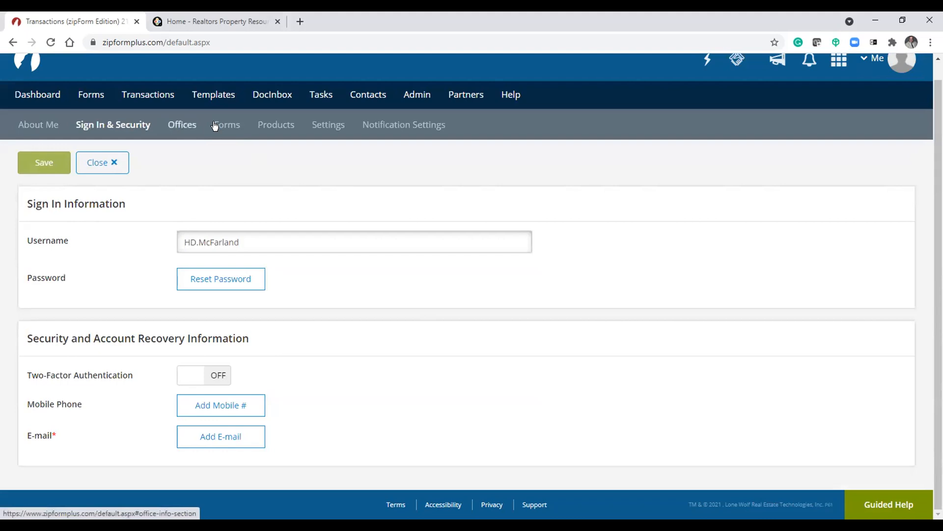
pyautogui.click(282, 124)
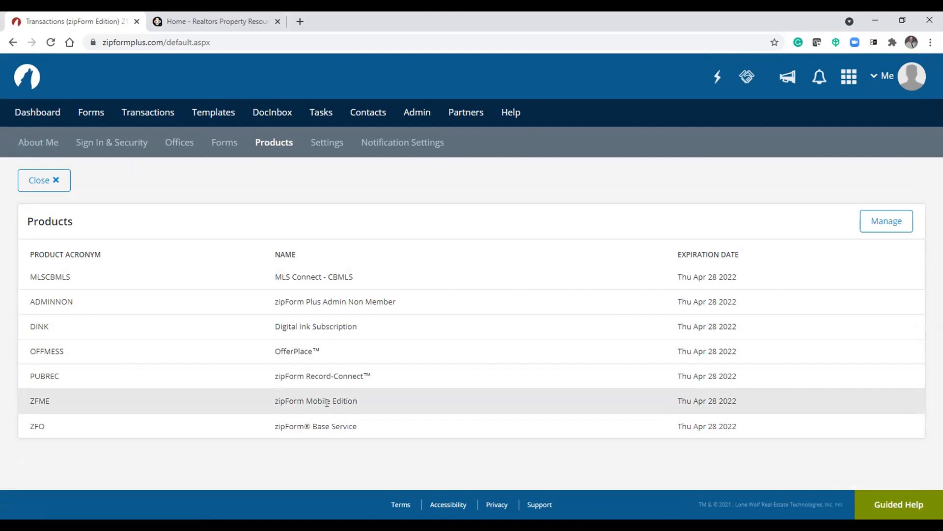
# - Open the Settings section and examine the e-signature options and default signature time zone choices
pyautogui.click(327, 142)
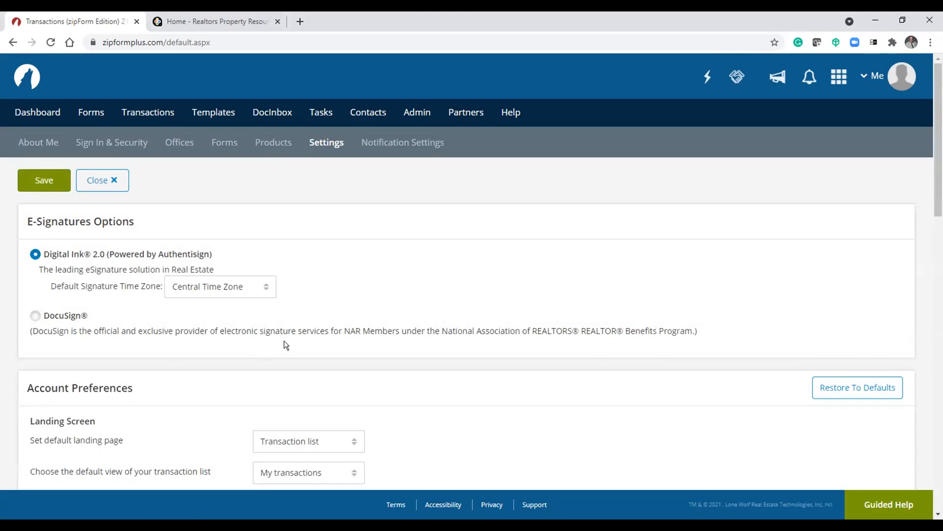
pyautogui.moveTo(350, 330); pyautogui.dragTo(516, 331)
pyautogui.click(486, 287)
pyautogui.click(224, 288)
pyautogui.click(225, 288)
# - Open the account menu from the profile avatar and dismiss it
pyautogui.click(906, 87)
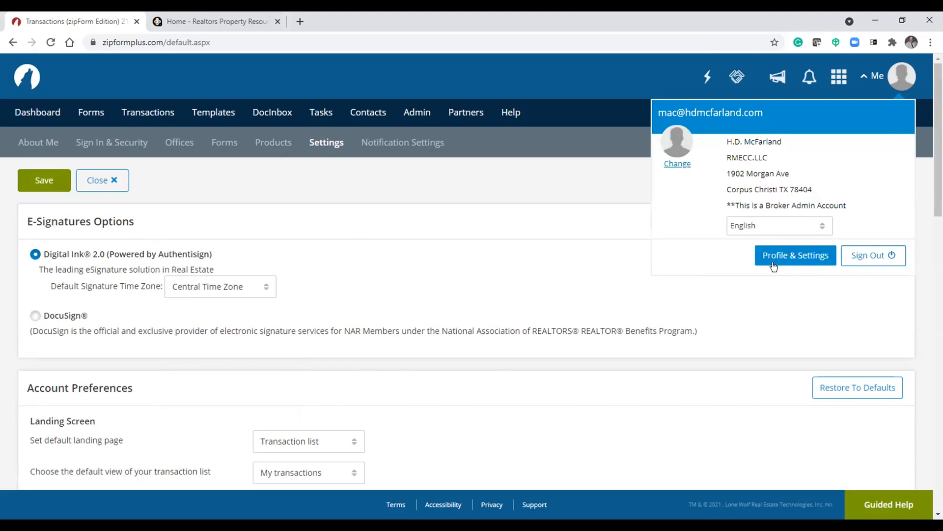
pyautogui.click(329, 261)
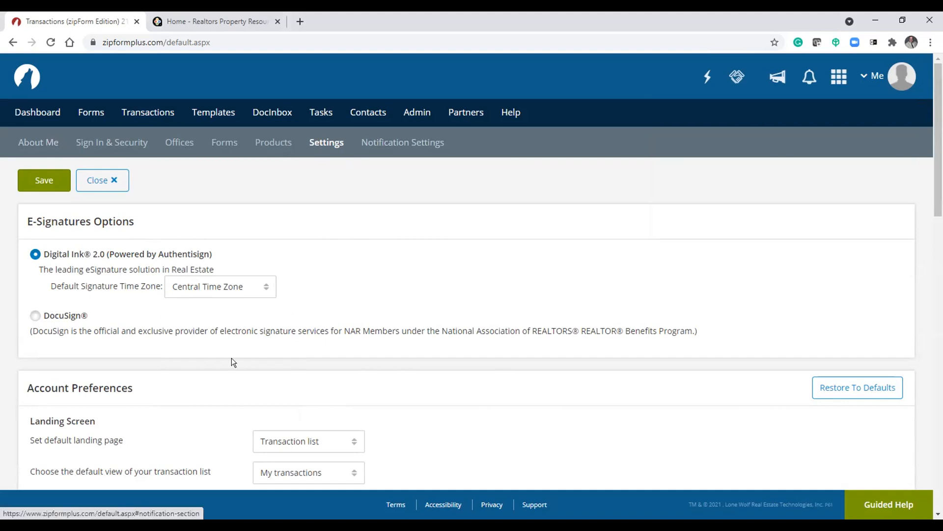
# - Scroll through the account preferences, HomeBase, Zapier, linked accounts and integration settings
pyautogui.scroll(-5, 329, 305)
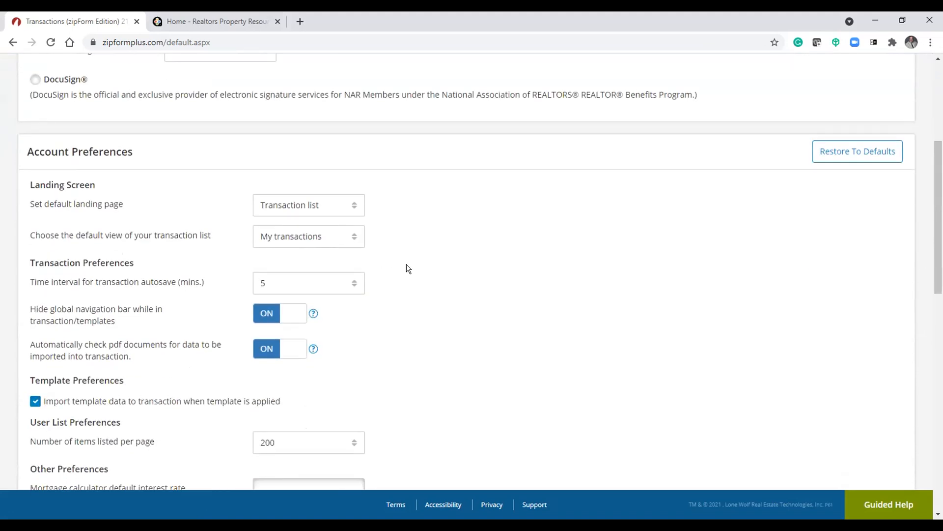
pyautogui.scroll(-4, 458, 218)
pyautogui.scroll(-1, 461, 220)
pyautogui.scroll(2, 459, 221)
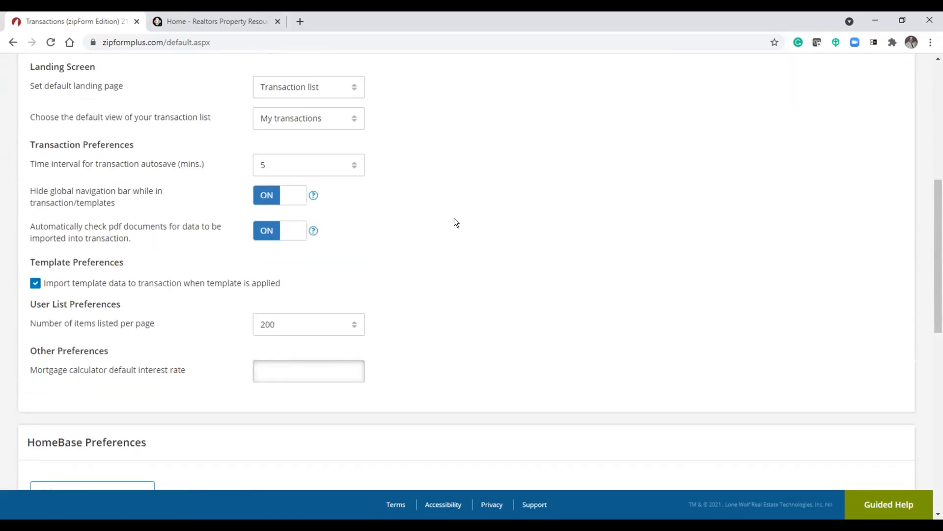
pyautogui.scroll(-7, 456, 222)
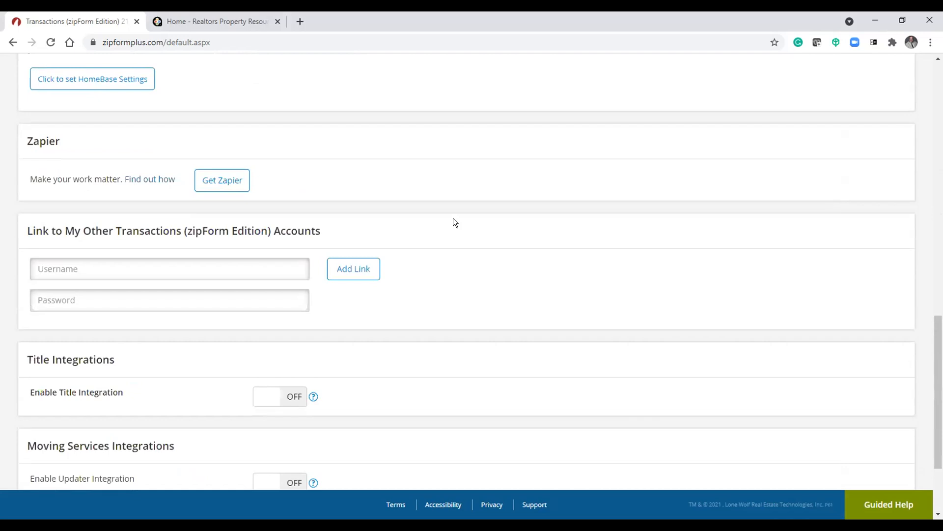
pyautogui.scroll(-2, 453, 221)
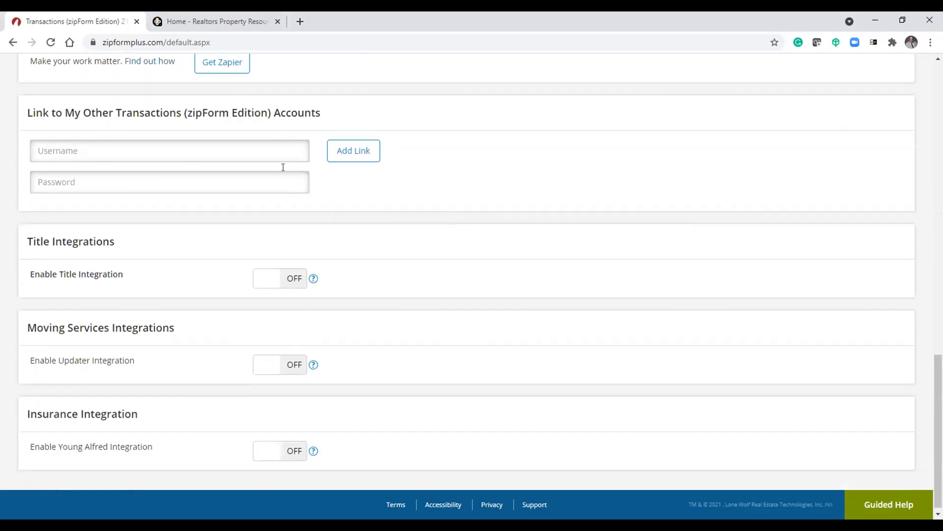
pyautogui.click(188, 152)
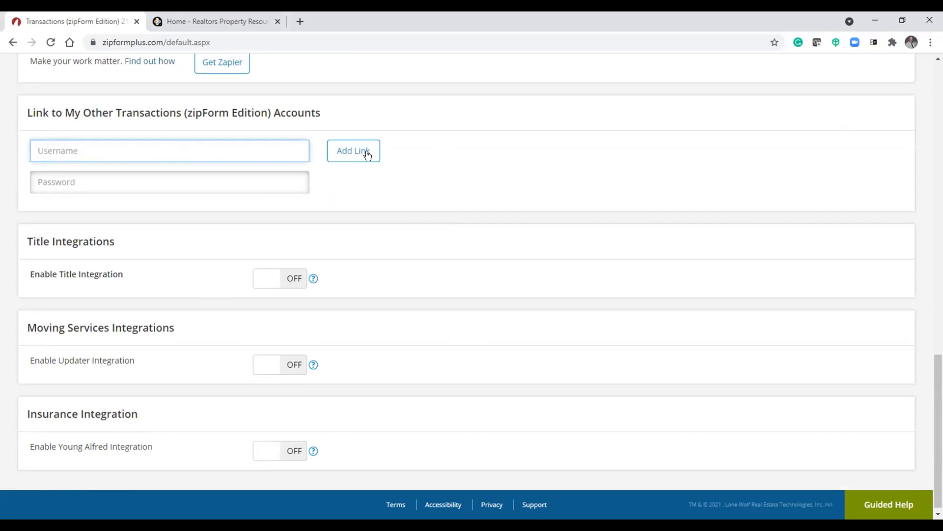
pyautogui.click(464, 274)
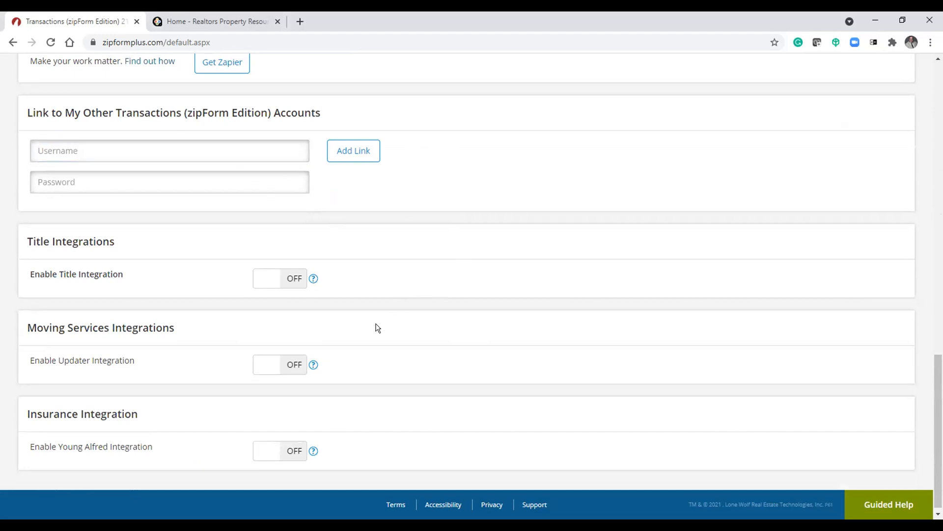
# - Enable Title Integration and browse the favorite title company list without choosing one
pyautogui.click(262, 289)
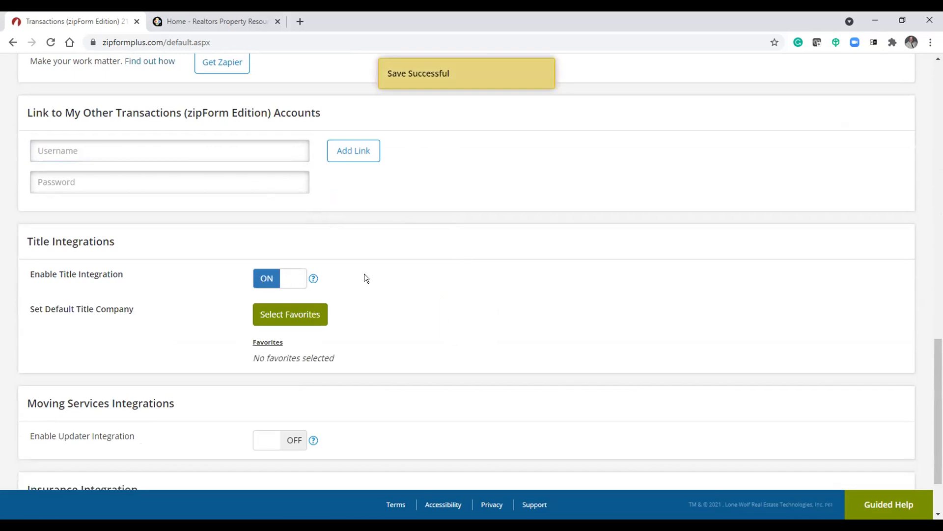
pyautogui.click(289, 314)
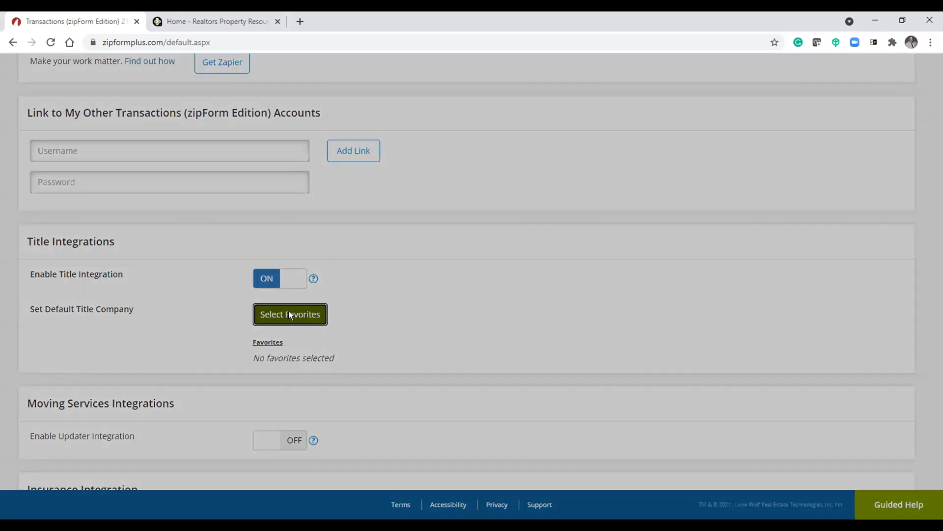
pyautogui.scroll(-15, 312, 243)
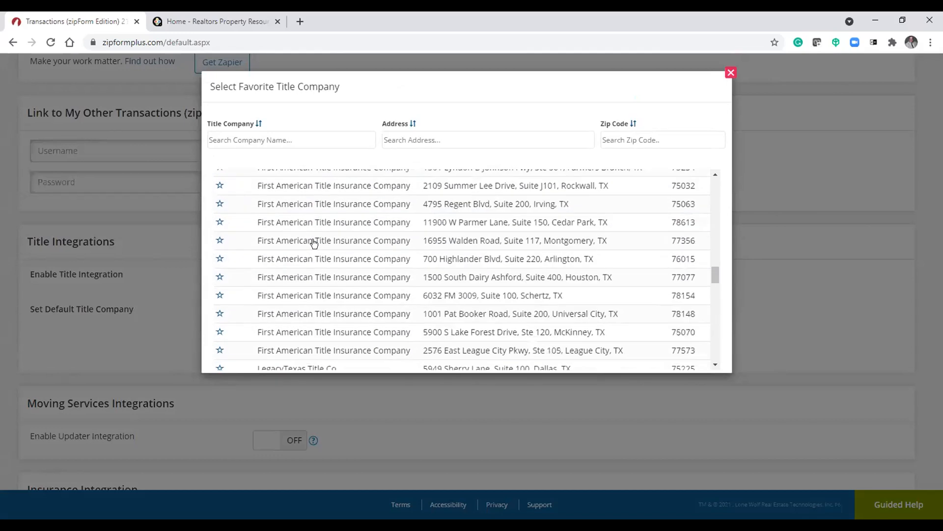
pyautogui.scroll(-10, 317, 252)
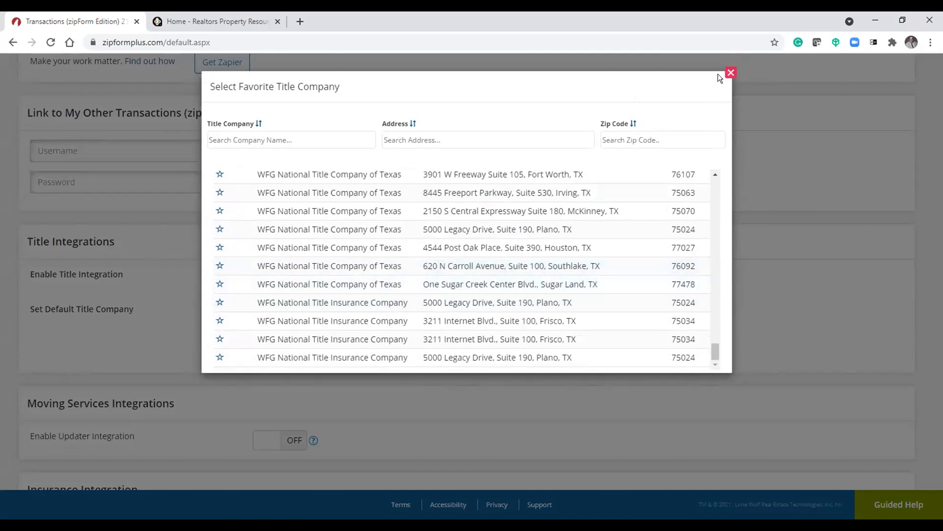
pyautogui.click(730, 73)
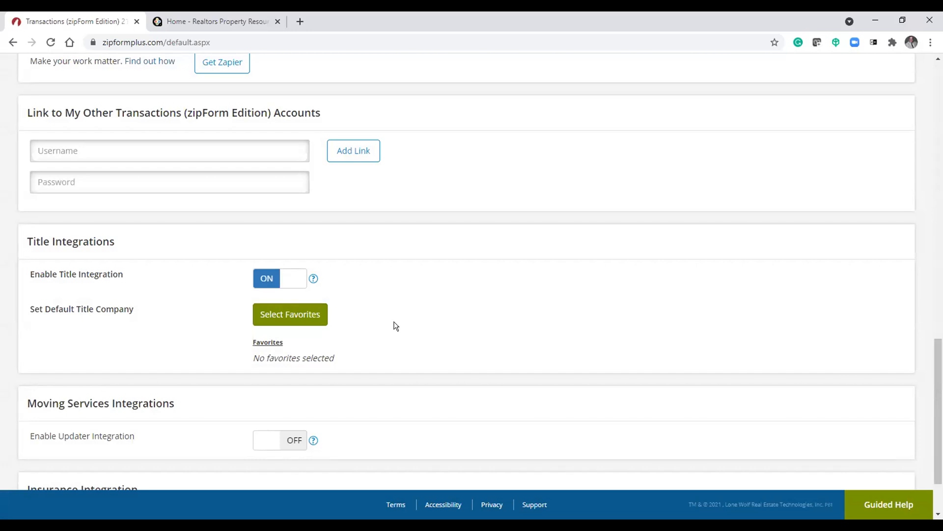
# - Switch Title Integration back off
pyautogui.click(296, 280)
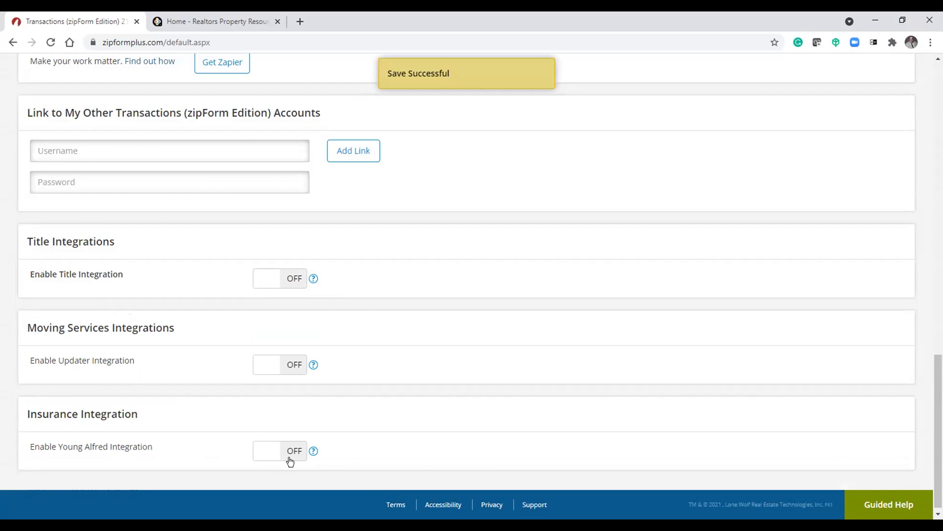
pyautogui.scroll(10, 489, 290)
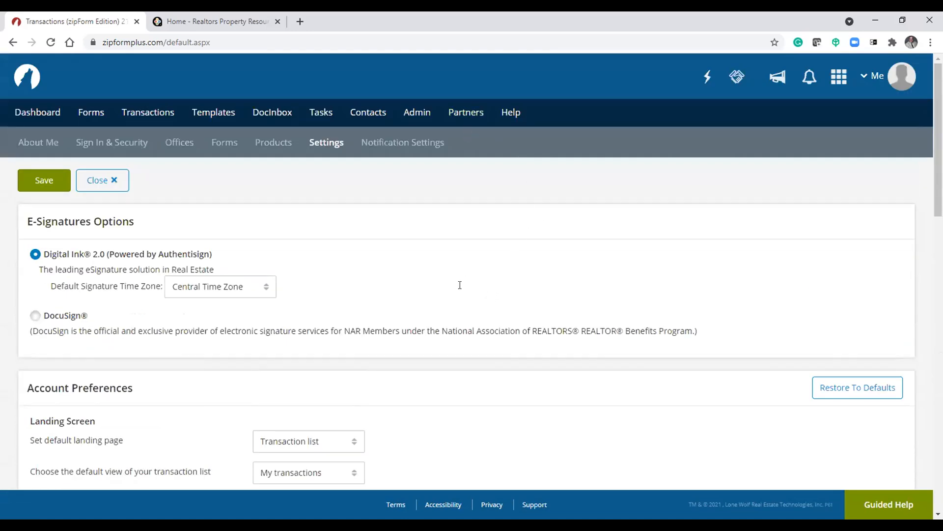
# - Highlight the Young Alfred Integration label under Insurance Integration and return to the top of Settings
pyautogui.scroll(-10, 459, 282)
pyautogui.moveTo(52, 443); pyautogui.dragTo(143, 446)
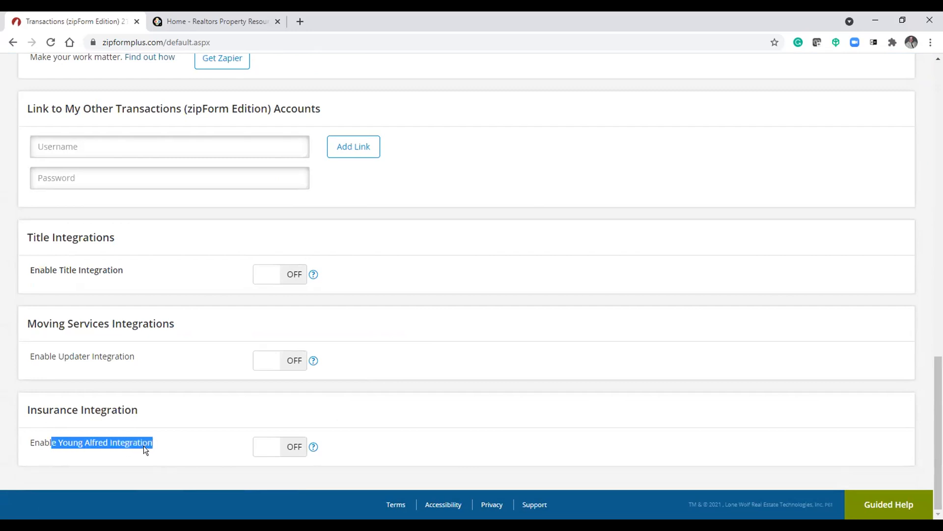
pyautogui.click(413, 403)
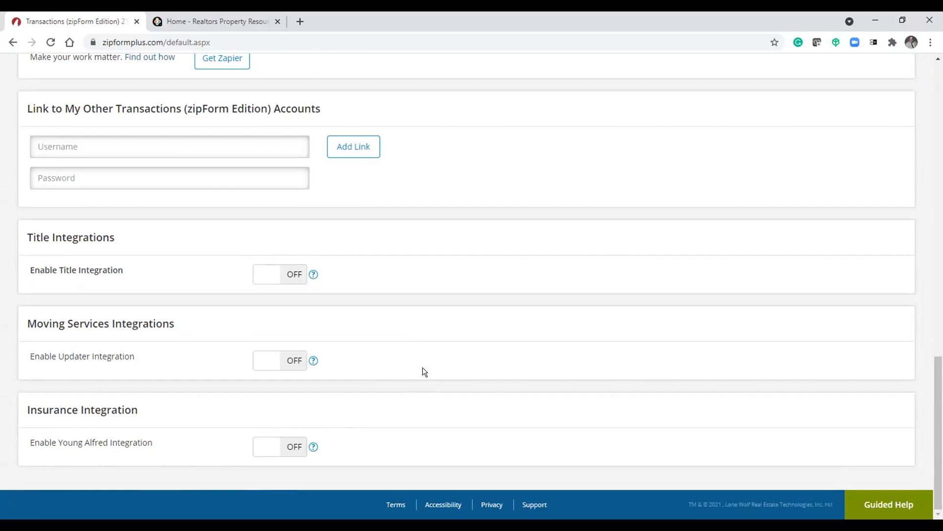
pyautogui.scroll(10, 423, 368)
pyautogui.scroll(6, 423, 367)
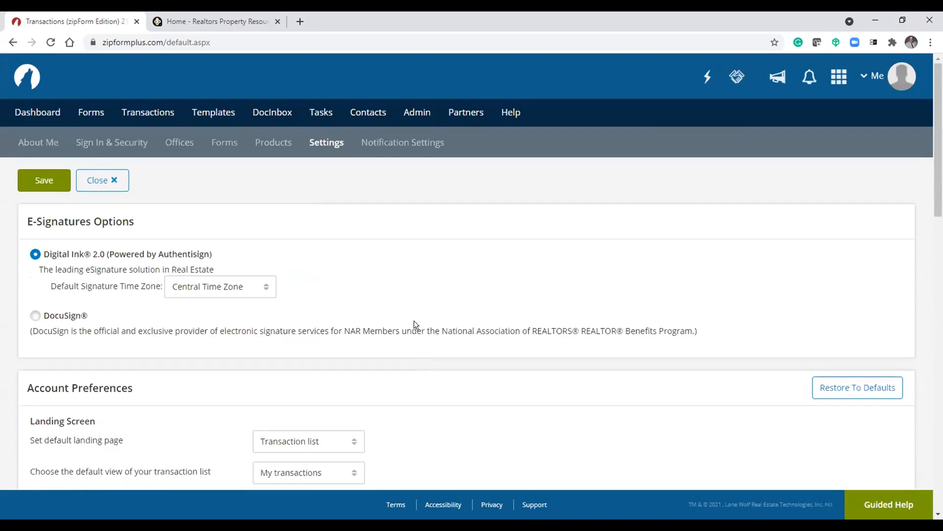
# - Open Notification Settings and review each notification section down to the Retention Policy field
pyautogui.click(402, 143)
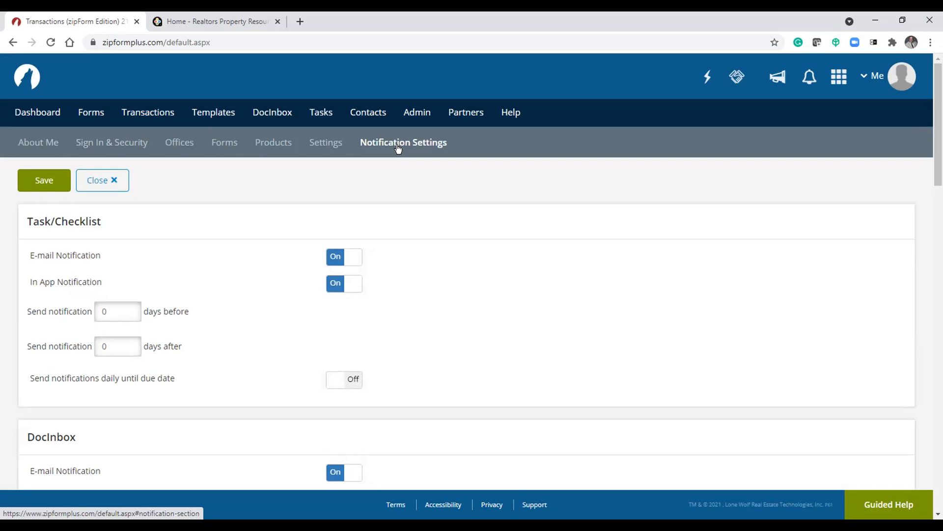
pyautogui.scroll(-3, 516, 318)
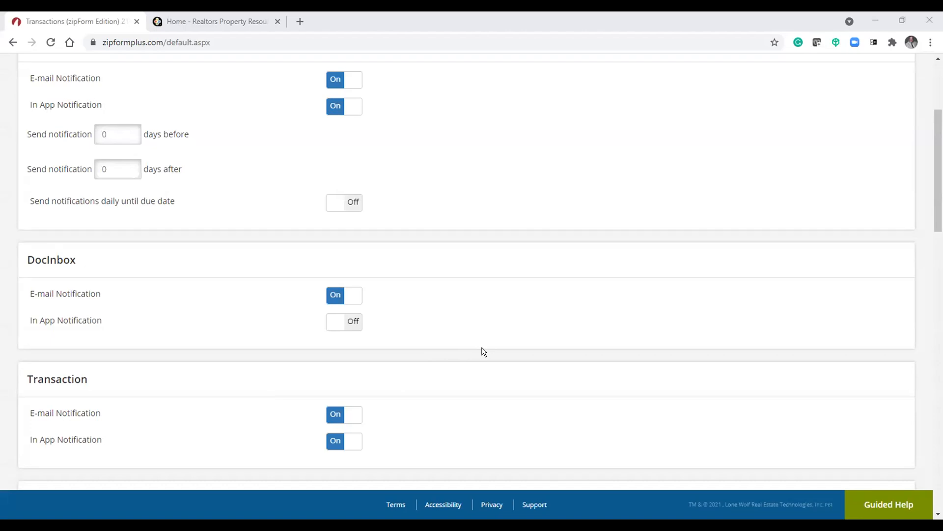
pyautogui.scroll(-2, 484, 351)
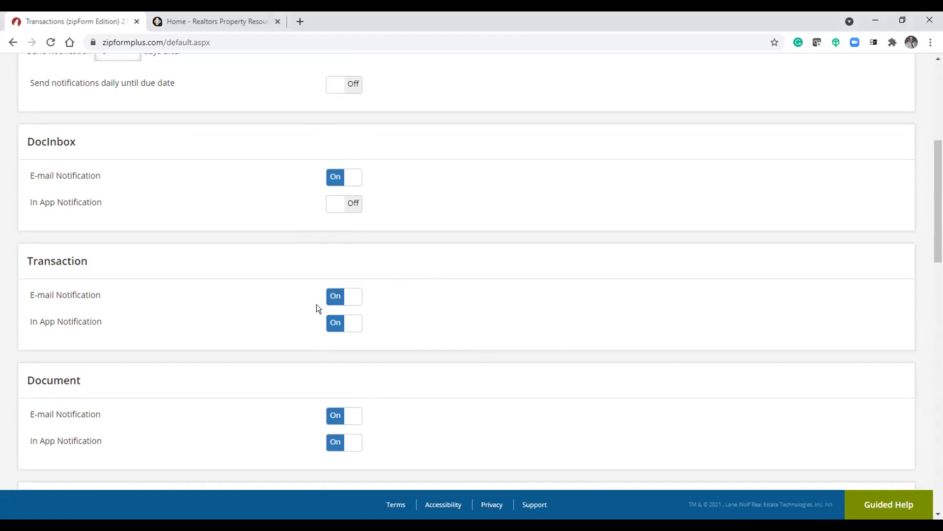
pyautogui.scroll(-5, 271, 319)
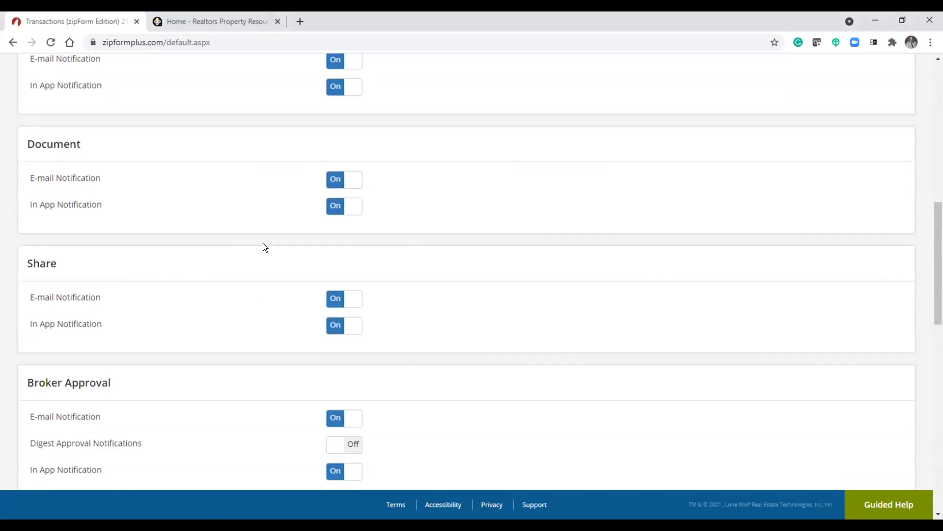
pyautogui.scroll(-4, 252, 204)
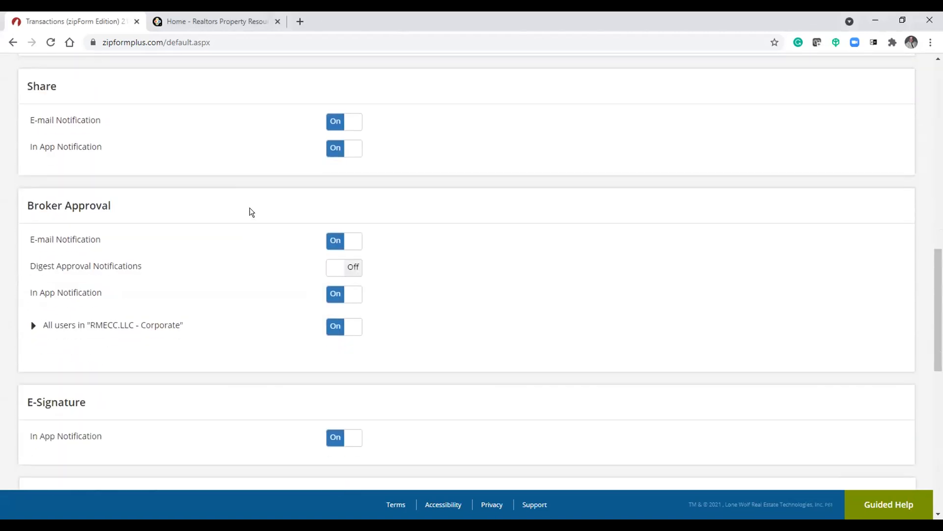
pyautogui.scroll(-3, 251, 211)
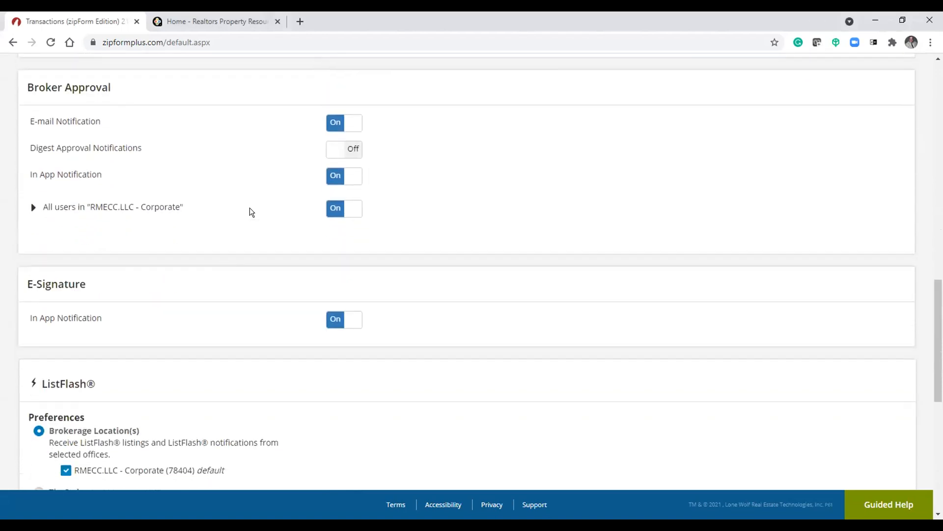
pyautogui.scroll(-4, 250, 207)
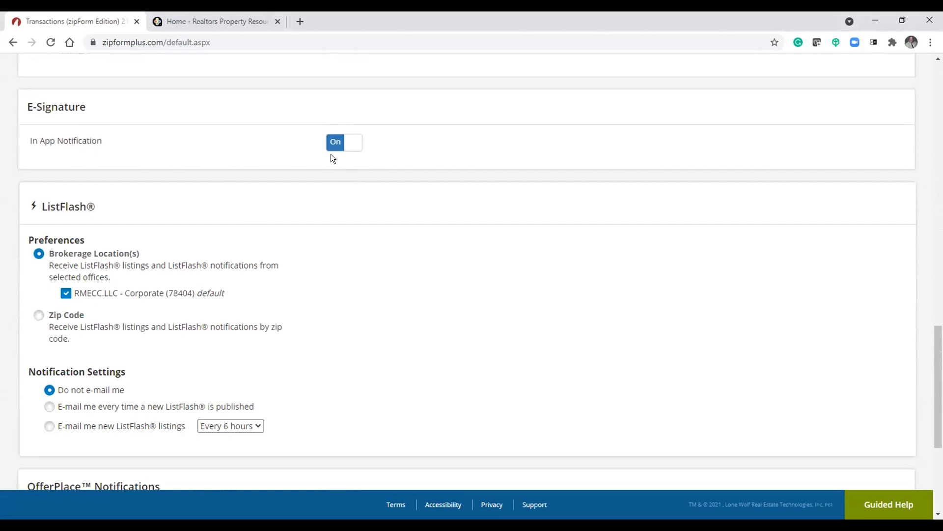
pyautogui.scroll(-3, 331, 155)
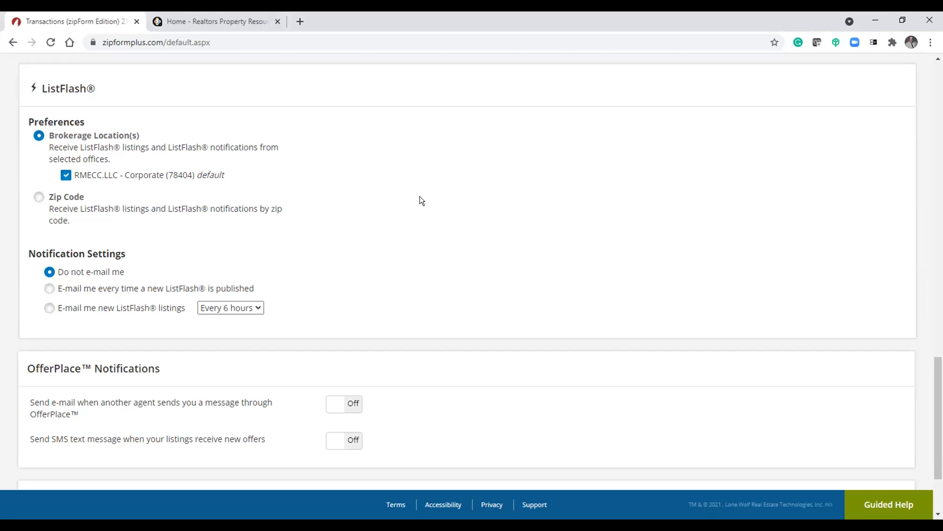
pyautogui.scroll(-3, 420, 201)
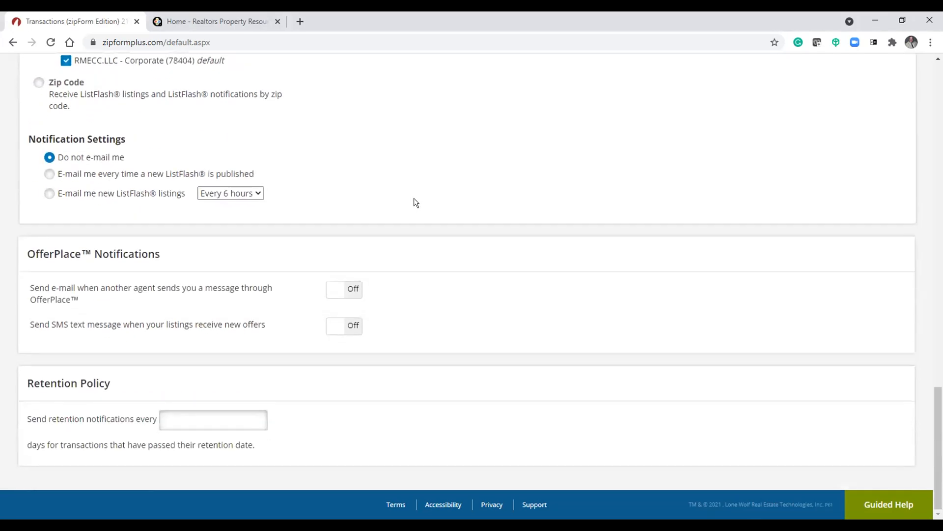
pyautogui.scroll(20, 394, 219)
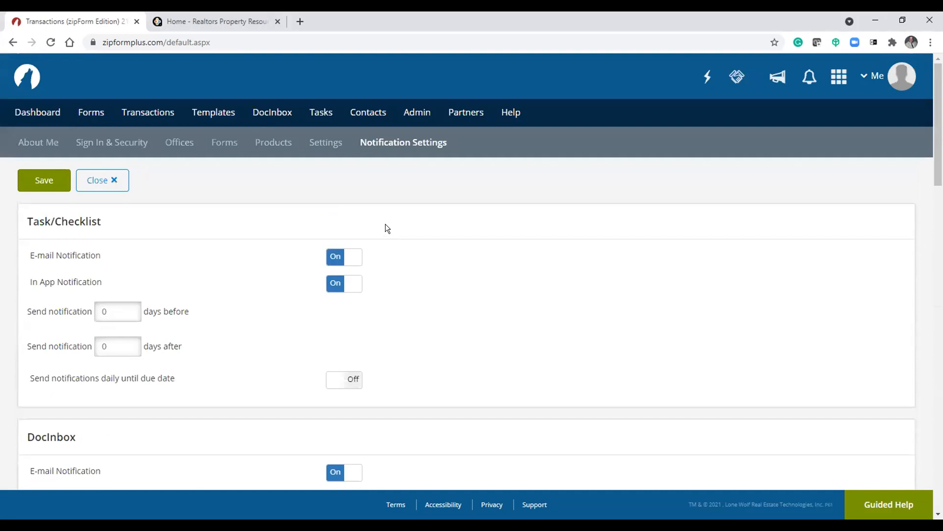
pyautogui.scroll(-10, 279, 270)
pyautogui.scroll(-15, 278, 275)
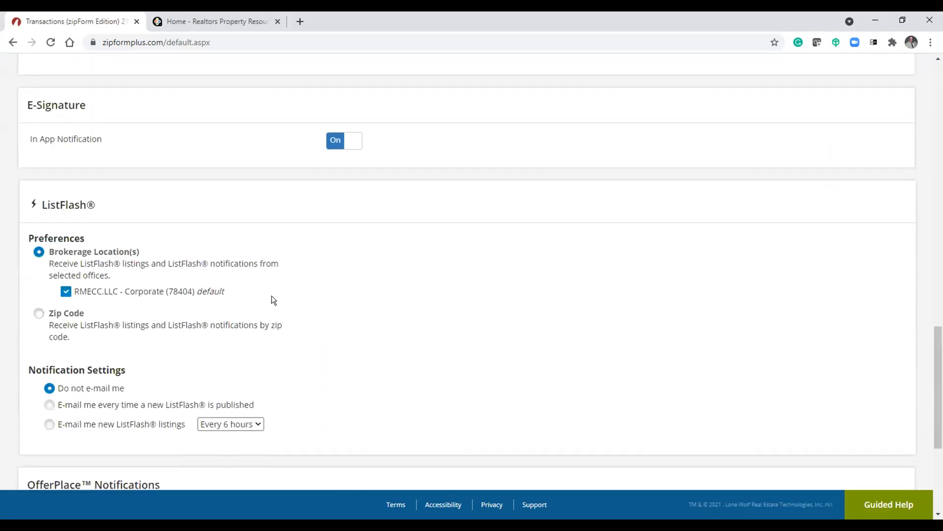
pyautogui.click(177, 420)
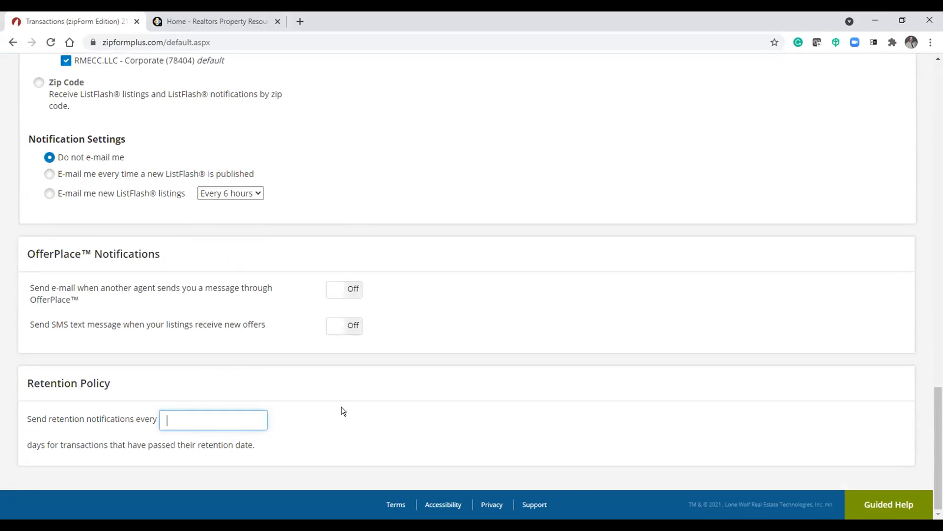
pyautogui.moveTo(939, 443); pyautogui.dragTo(936, 35)
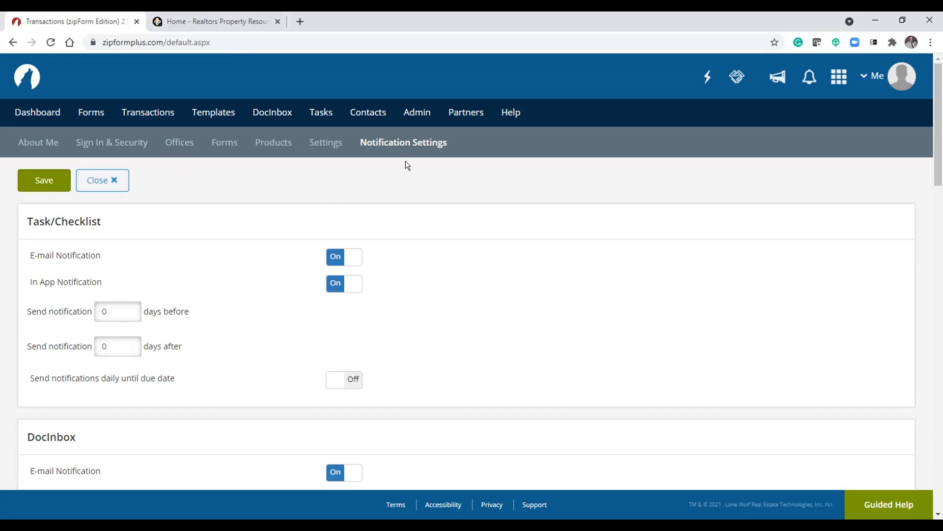
# - Revisit the Settings page and then review the Sign In & Security page
pyautogui.click(326, 143)
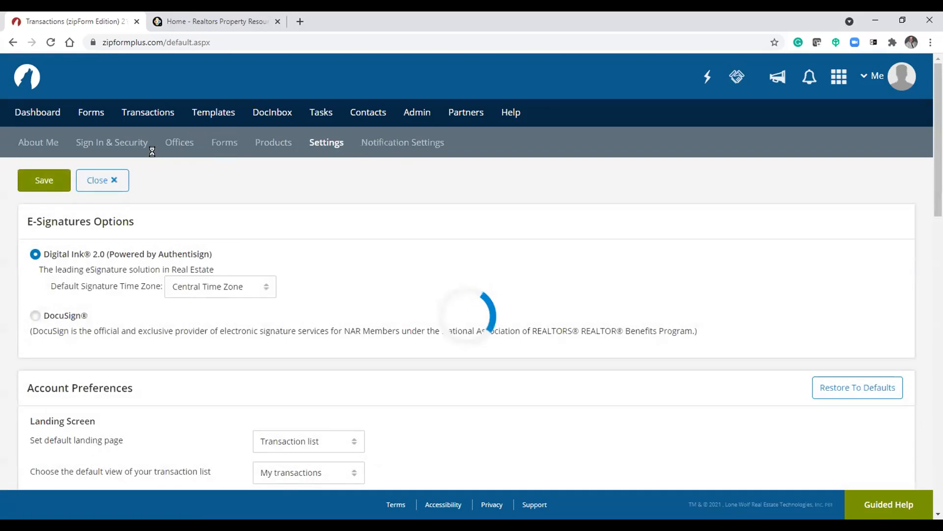
pyautogui.click(134, 142)
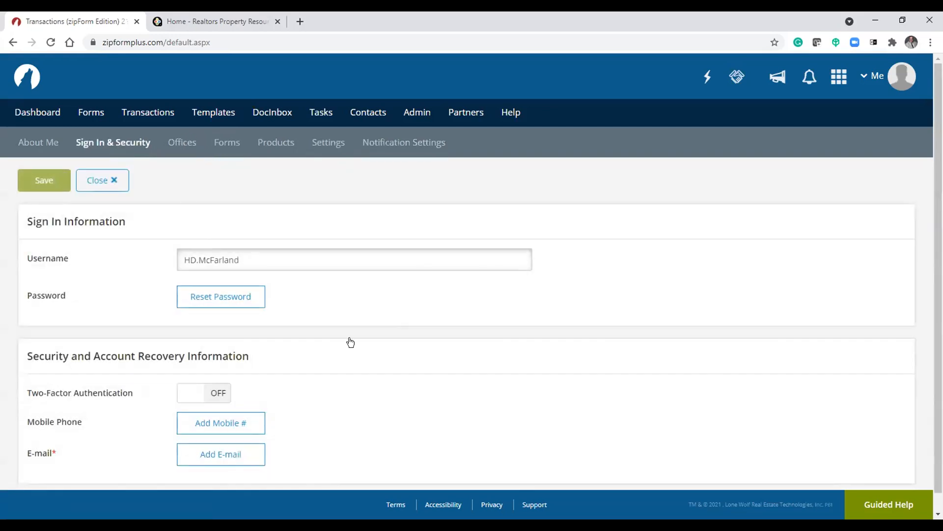
pyautogui.scroll(-1, 351, 342)
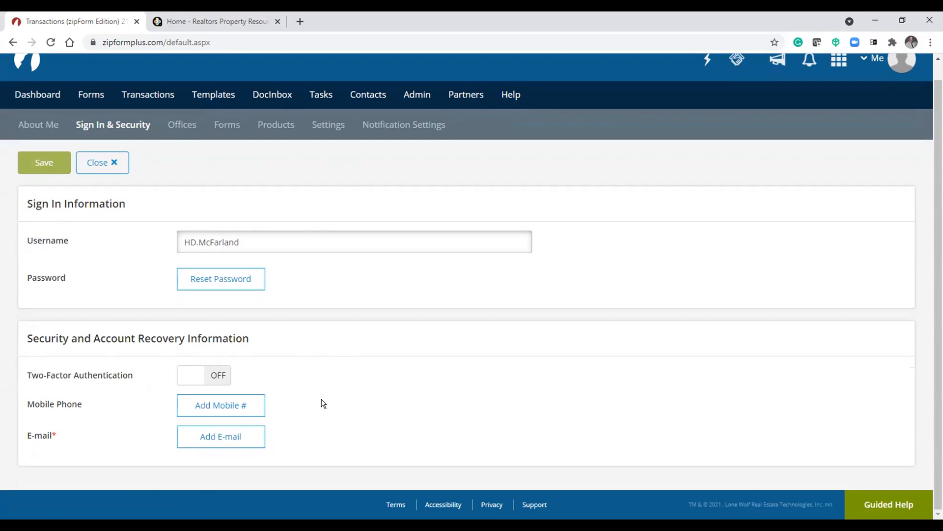
pyautogui.click(253, 398)
# - Close the profile pages and open and dismiss the account menu
pyautogui.click(100, 164)
pyautogui.click(908, 91)
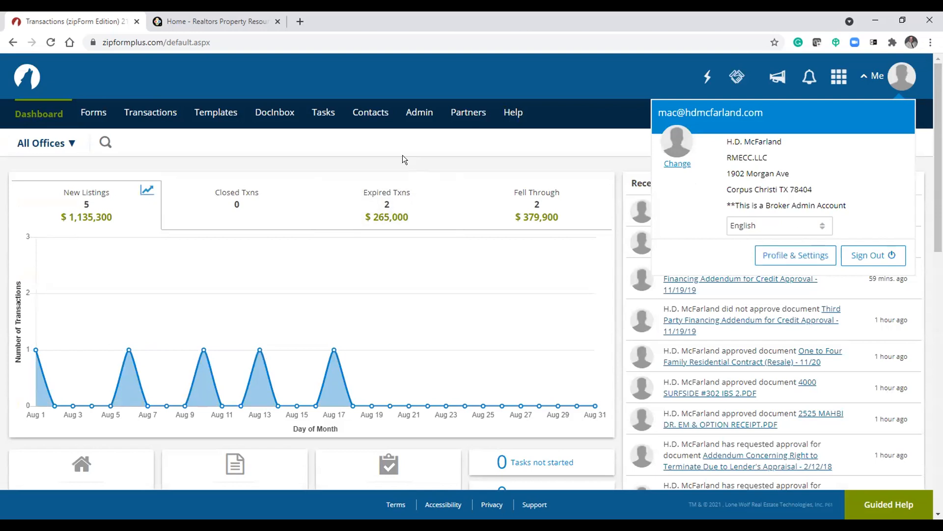
pyautogui.click(374, 158)
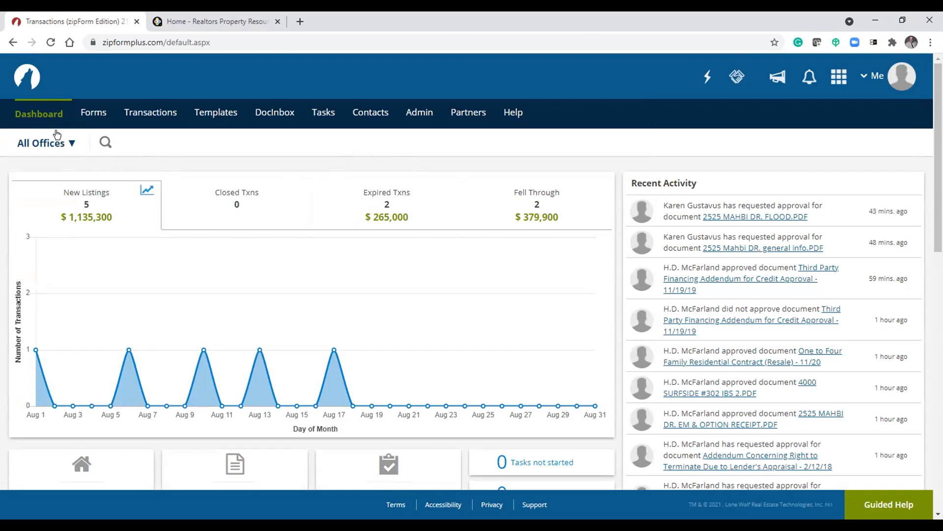
# - Open the Dashboard and scroll through its charts and summary widgets
pyautogui.click(39, 114)
pyautogui.scroll(-2, 400, 309)
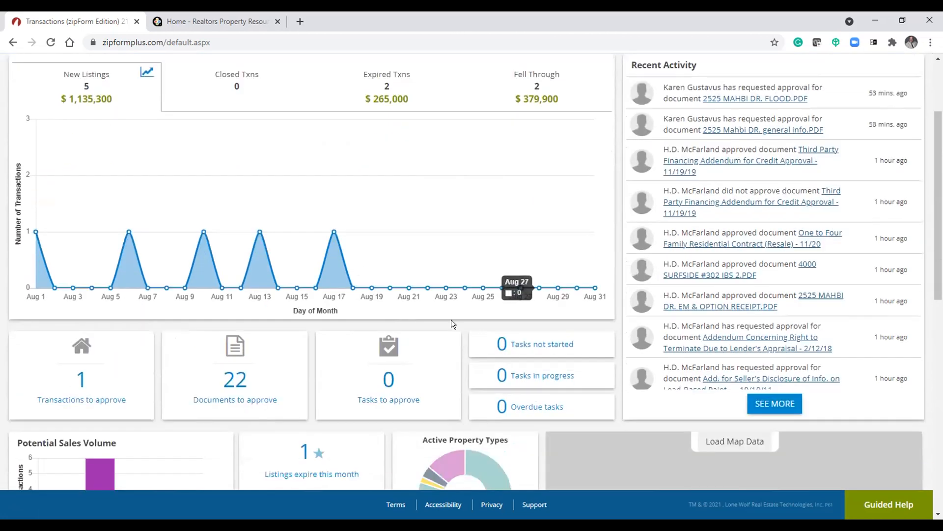
pyautogui.scroll(-5, 427, 393)
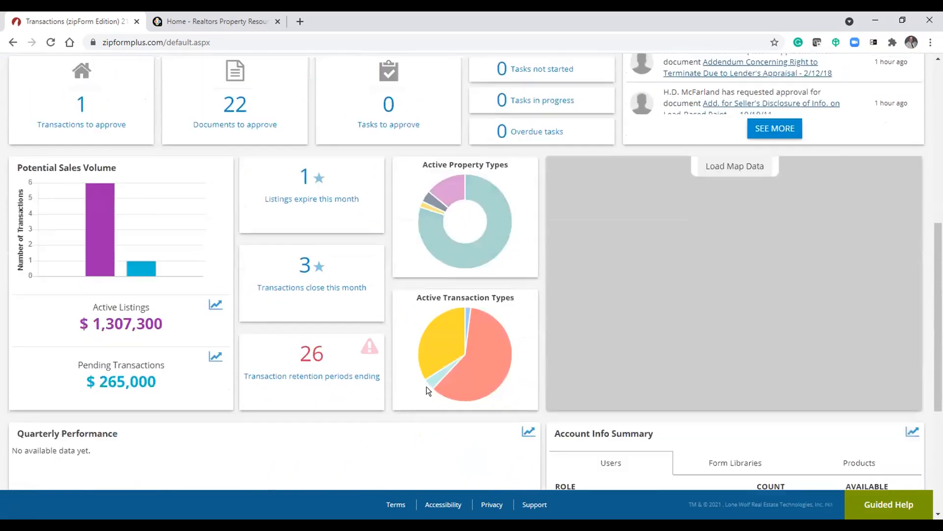
pyautogui.scroll(-3, 422, 386)
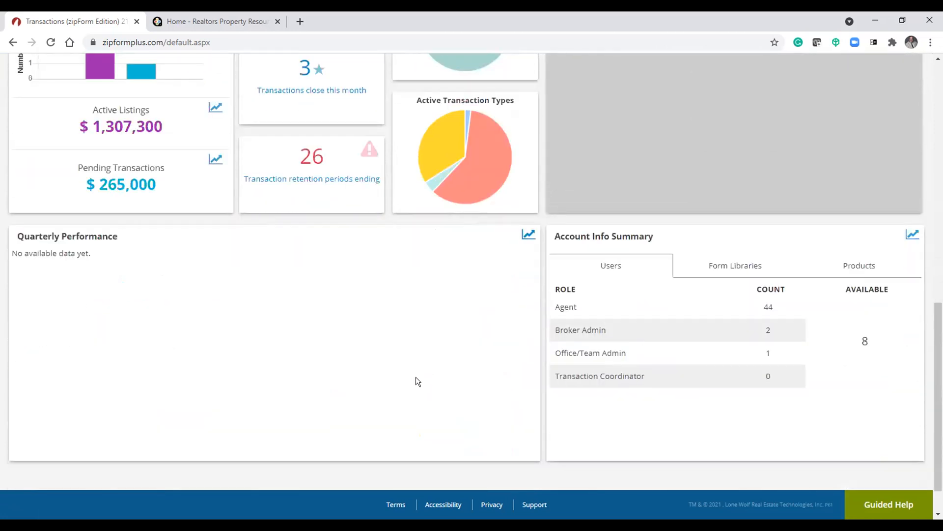
pyautogui.scroll(10, 416, 382)
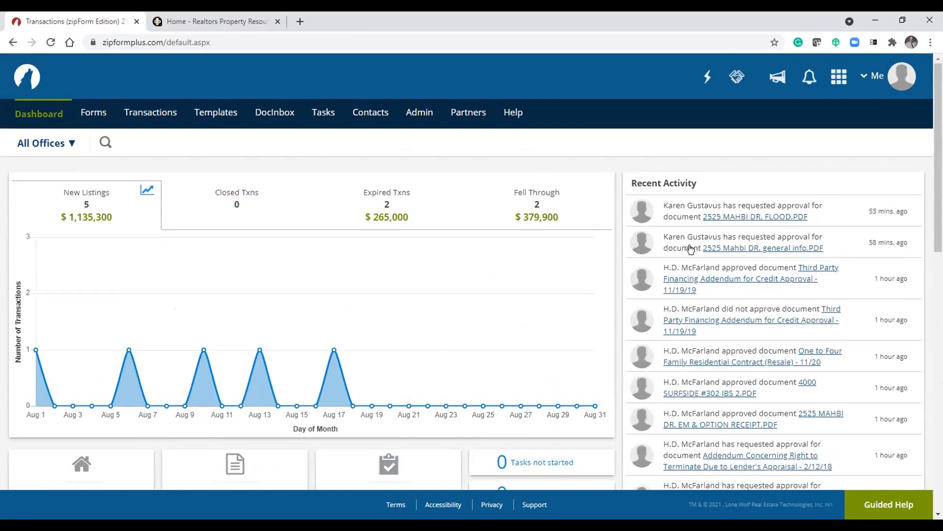
pyautogui.scroll(-2, 732, 297)
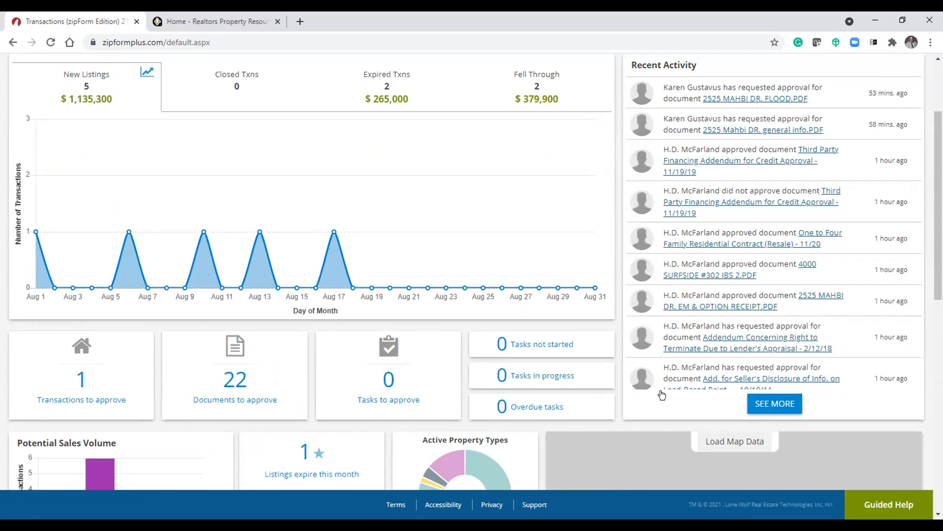
pyautogui.scroll(-2, 536, 388)
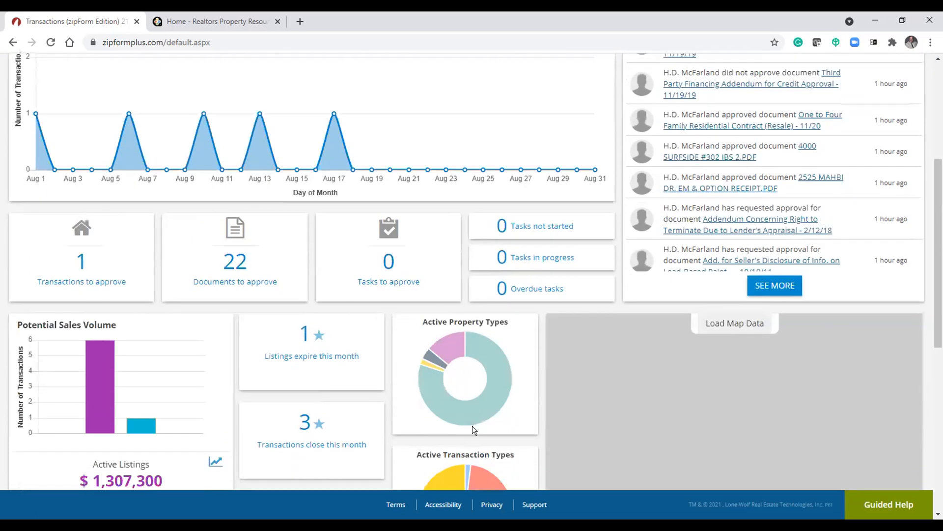
pyautogui.scroll(-2, 469, 426)
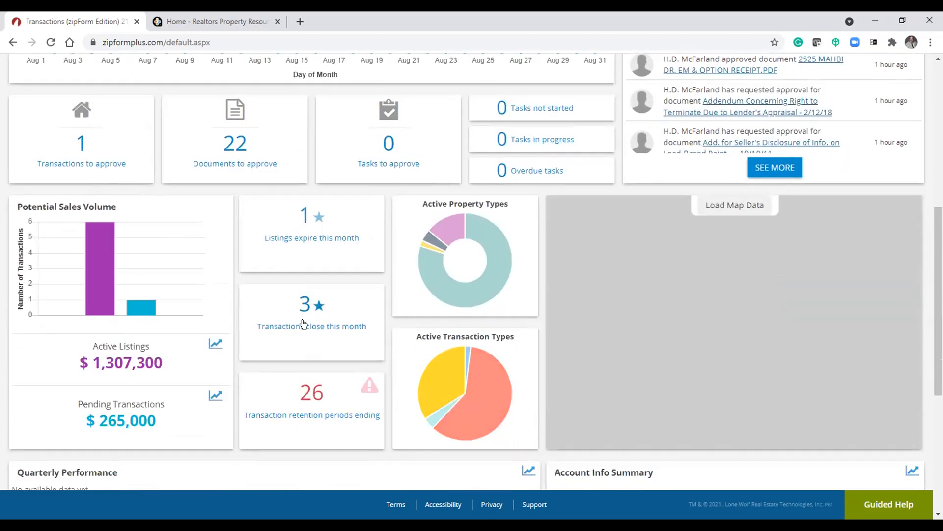
pyautogui.scroll(3, 295, 318)
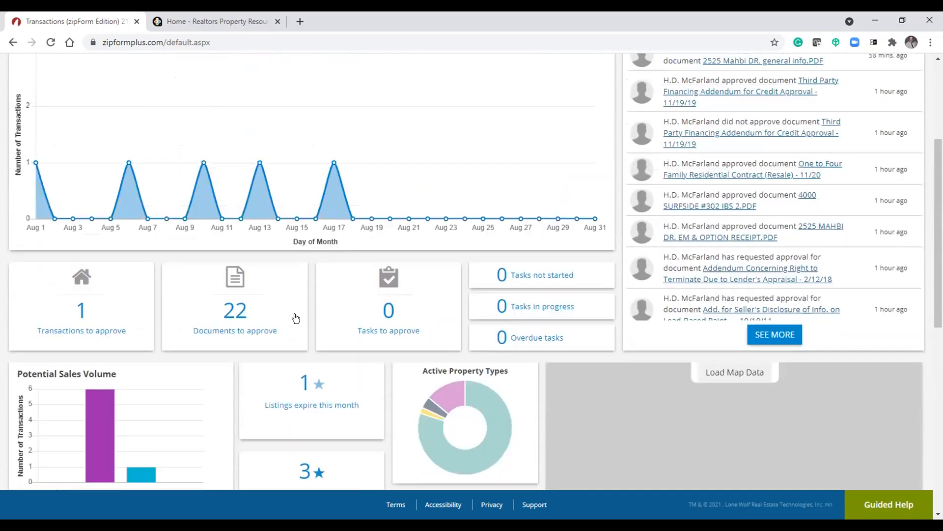
pyautogui.scroll(3, 296, 319)
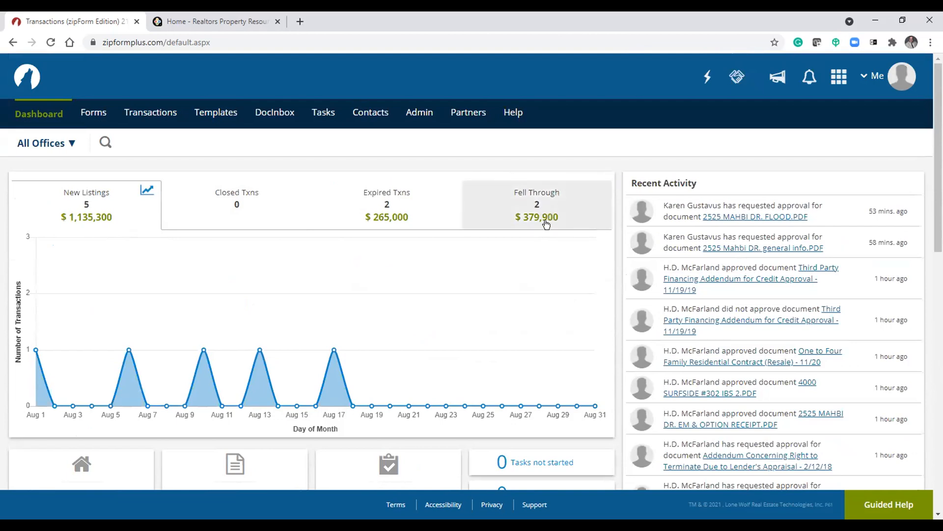
pyautogui.scroll(-9, 545, 223)
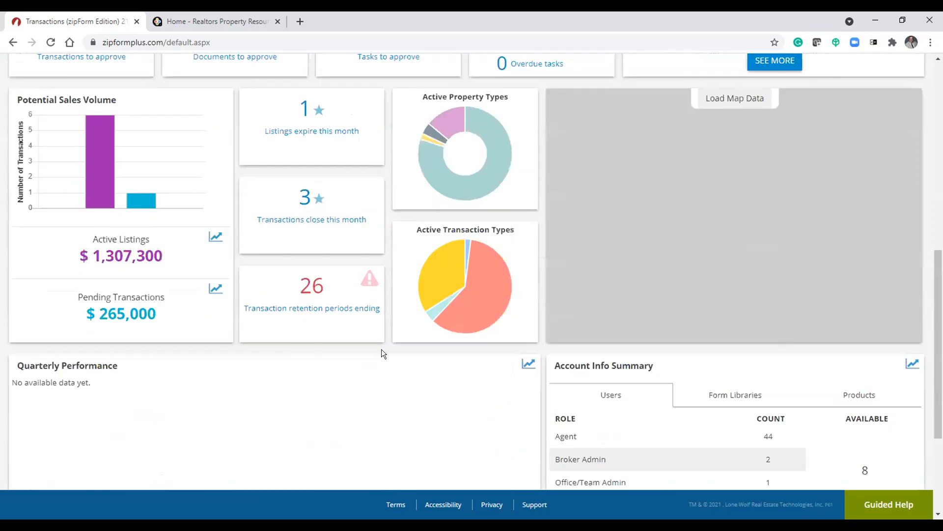
pyautogui.scroll(-1, 376, 368)
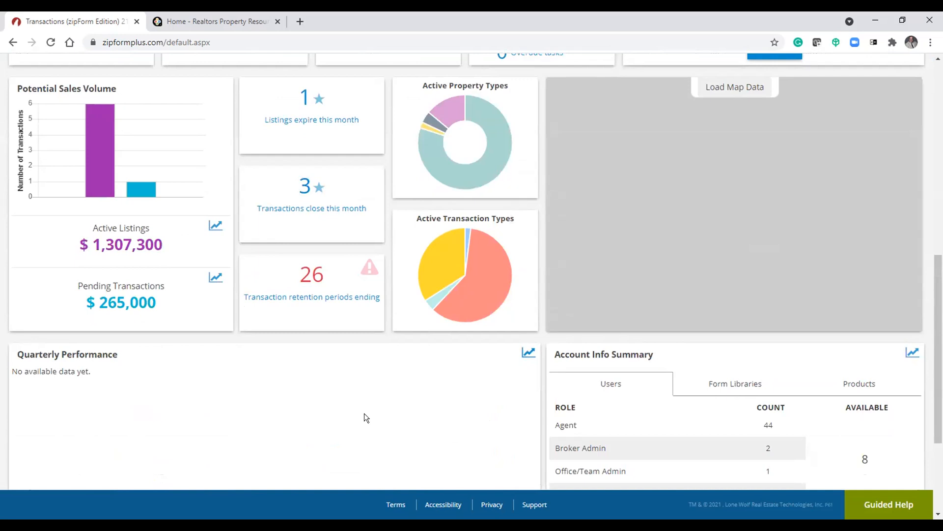
pyautogui.scroll(-3, 373, 406)
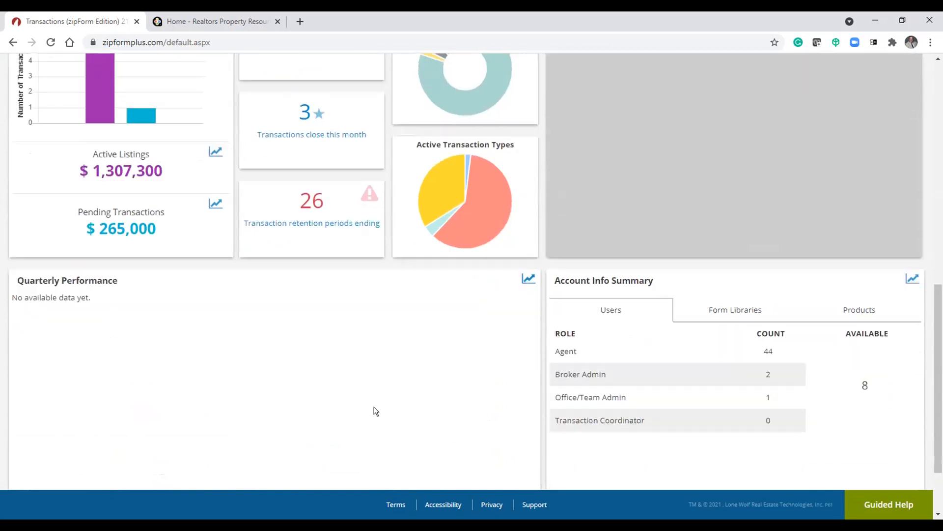
pyautogui.scroll(8, 372, 403)
pyautogui.scroll(5, 354, 402)
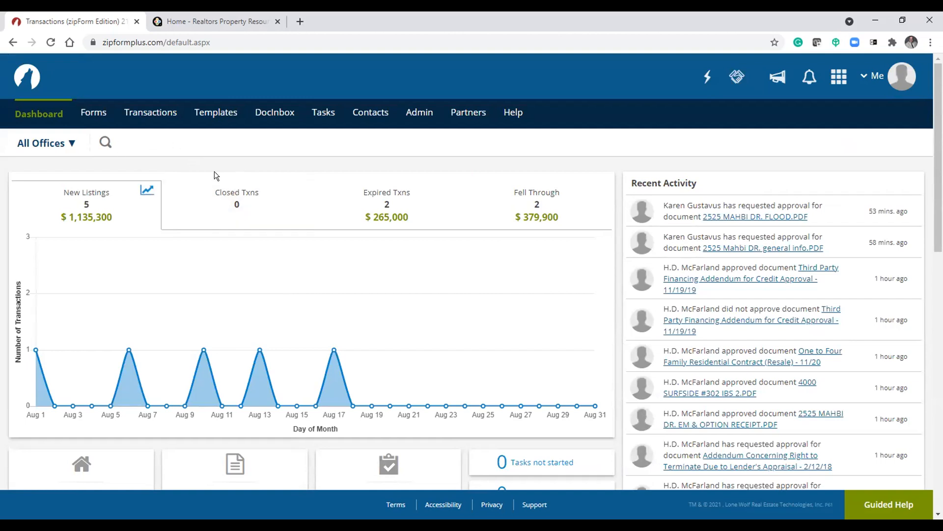
# - Open the Forms page with its form libraries panel
pyautogui.click(93, 112)
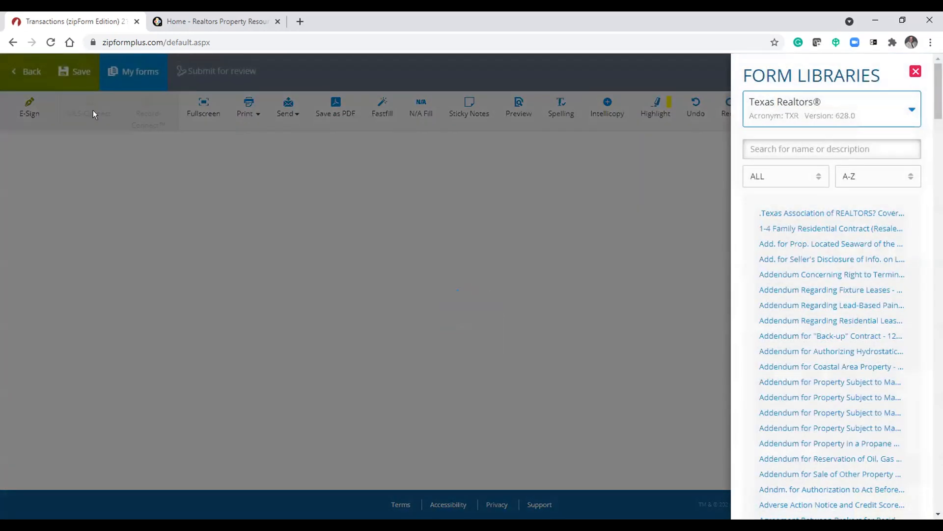
pyautogui.click(21, 73)
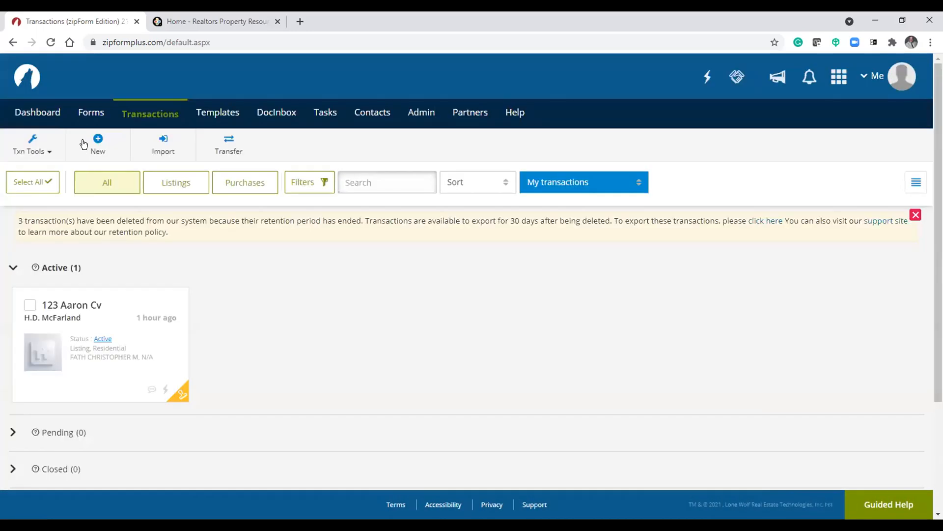
pyautogui.click(85, 113)
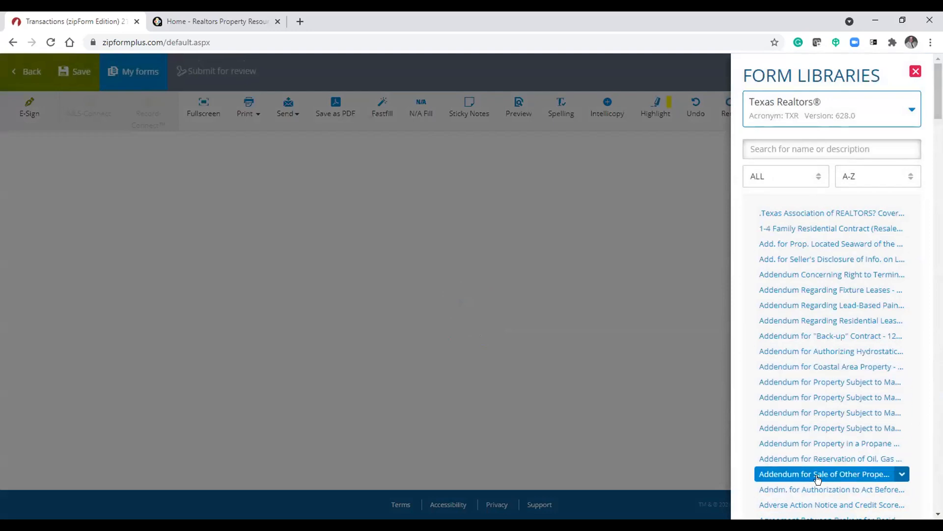
# - Switch the form library to San Antonio Board of REALTORS, then Texas Real Estate Commission, then back to Texas Realtors
pyautogui.click(895, 117)
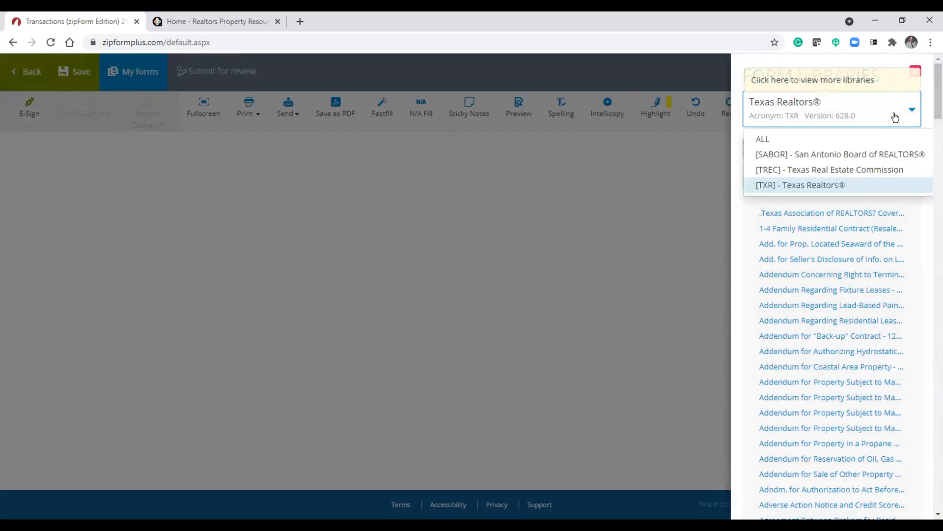
pyautogui.click(867, 156)
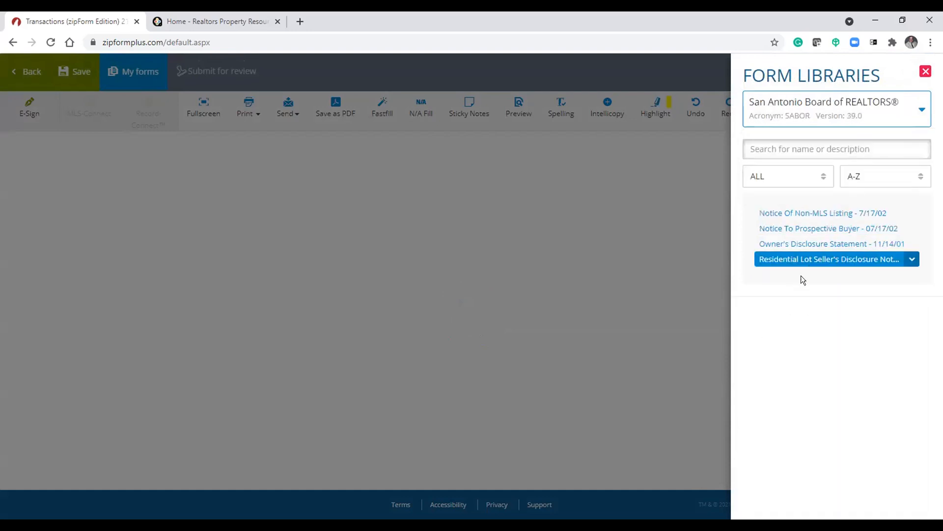
pyautogui.click(878, 118)
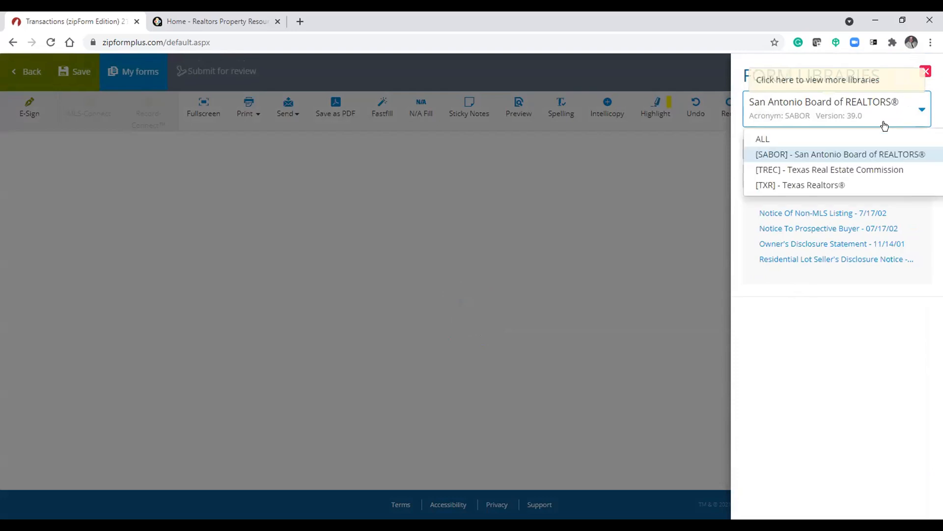
pyautogui.click(877, 173)
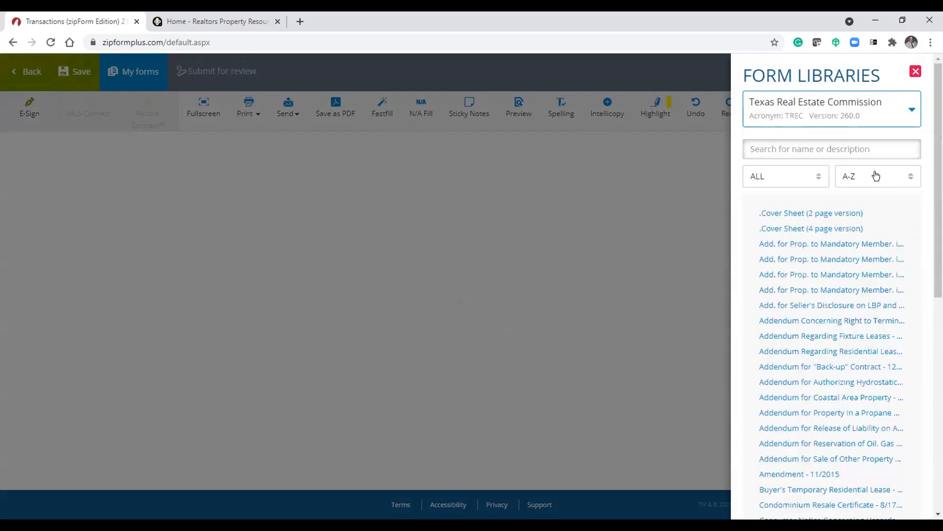
pyautogui.click(886, 111)
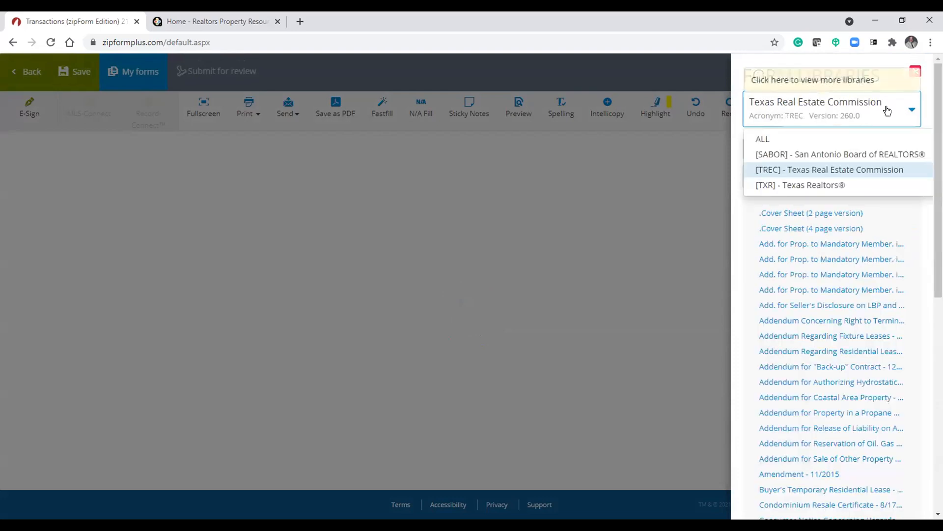
pyautogui.click(827, 185)
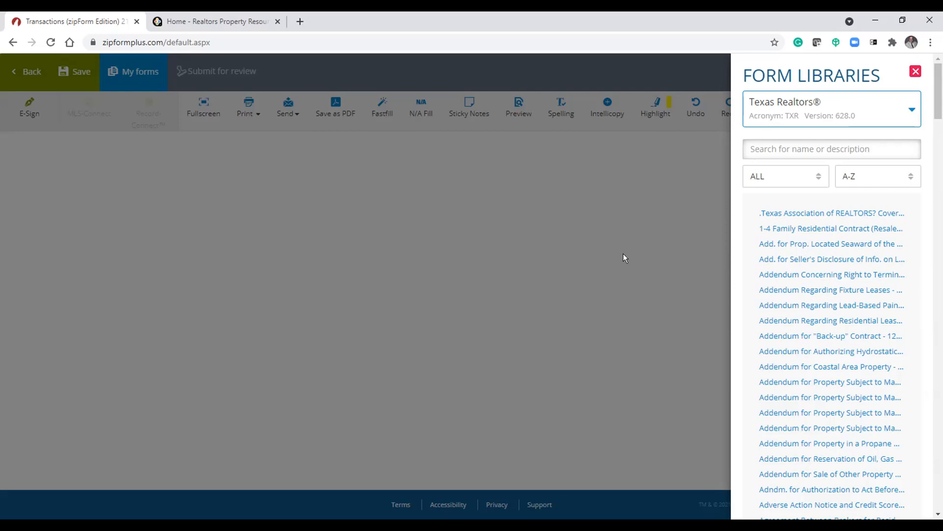
# - Collapse and reopen the form libraries panel
pyautogui.click(890, 107)
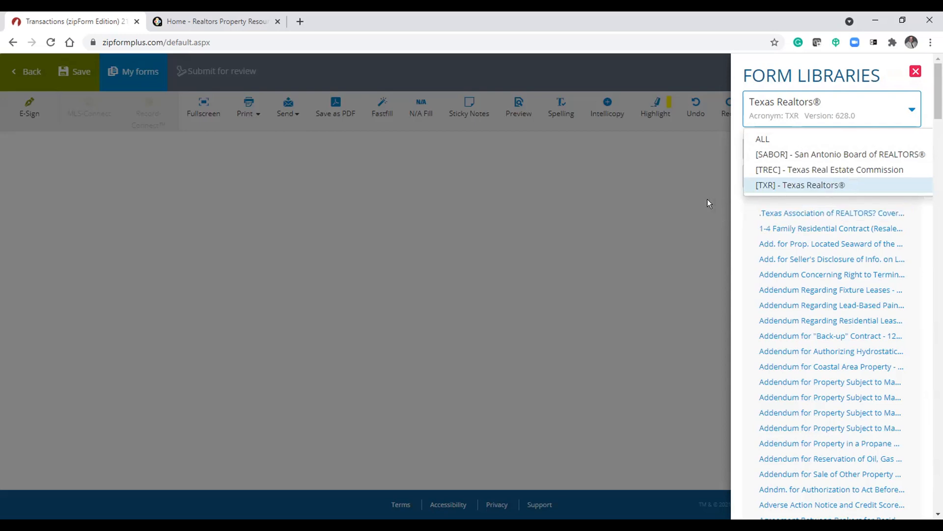
pyautogui.click(688, 146)
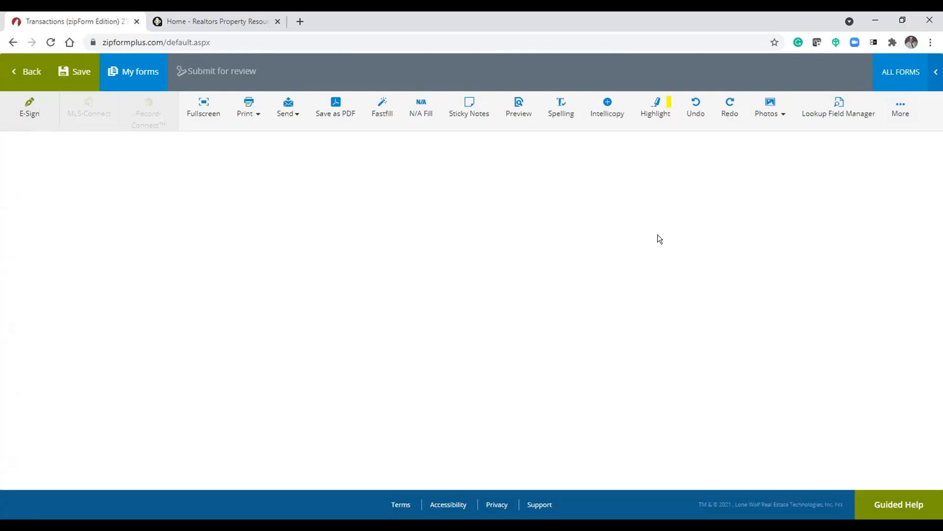
pyautogui.click(902, 72)
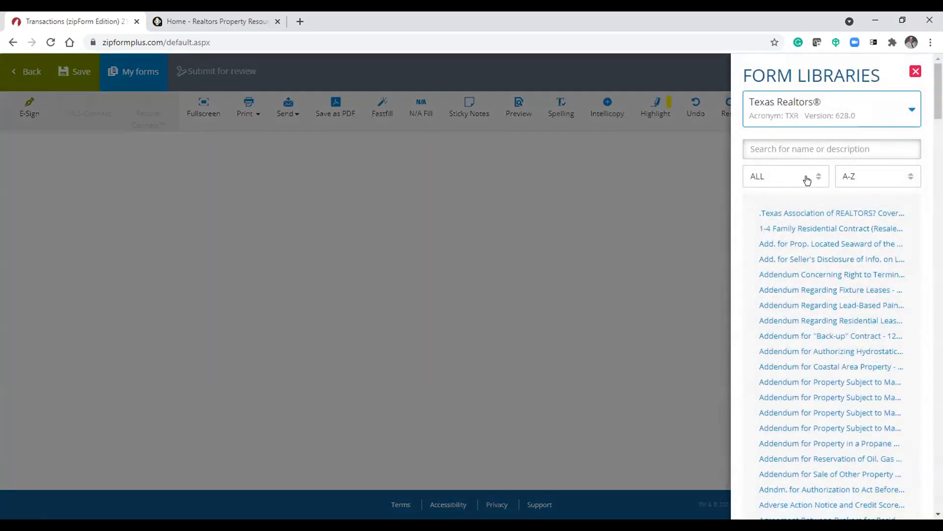
# - Search the Texas Realtors library for fdes
pyautogui.click(790, 142)
pyautogui.write('f')
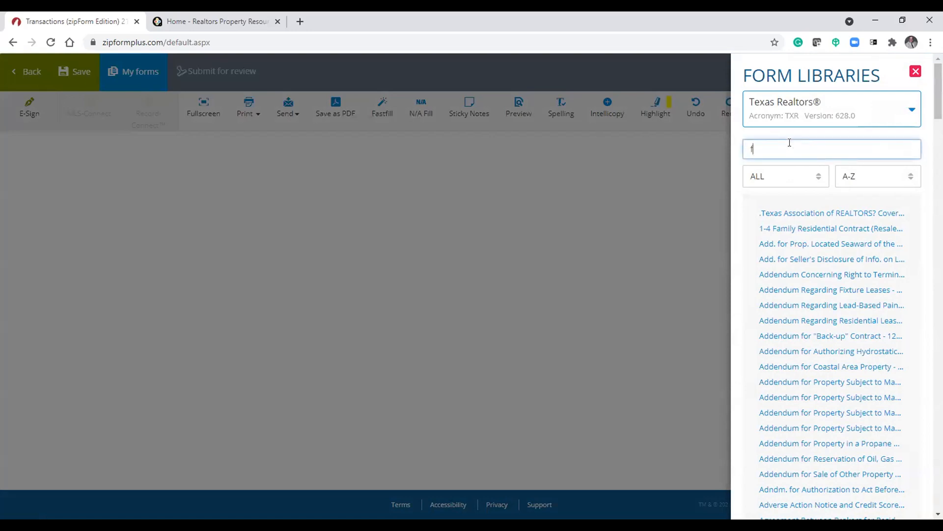
pyautogui.write('des')
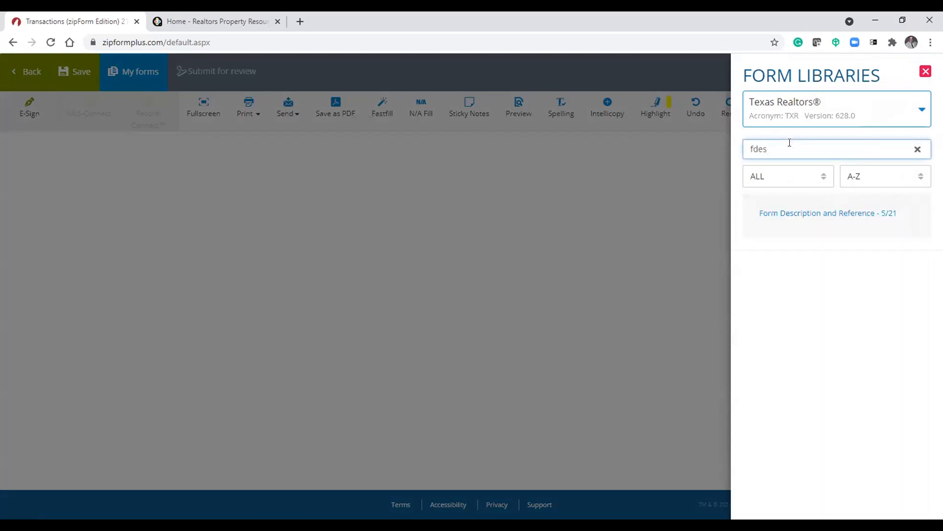
pyautogui.moveTo(785, 216)
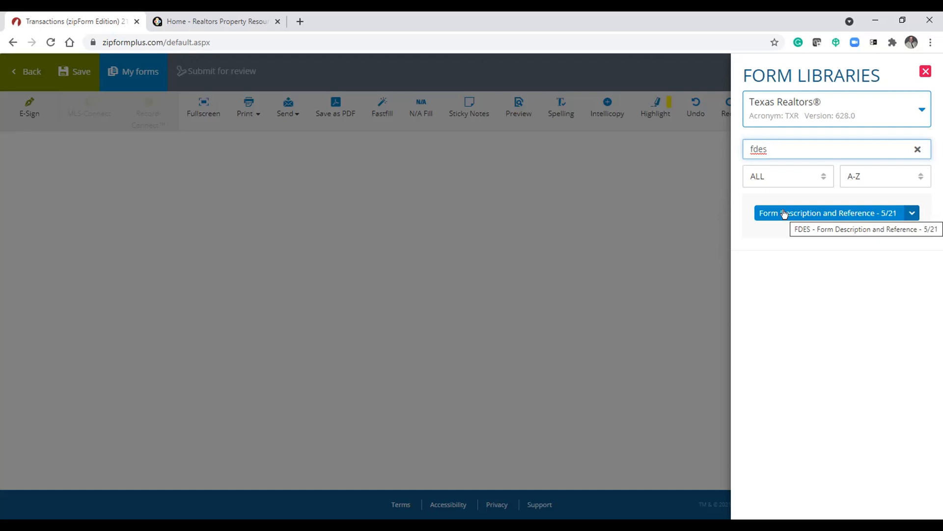
# - Review the category filter and sort options for the form list, then close the form libraries panel
pyautogui.moveTo(789, 146); pyautogui.dragTo(690, 149)
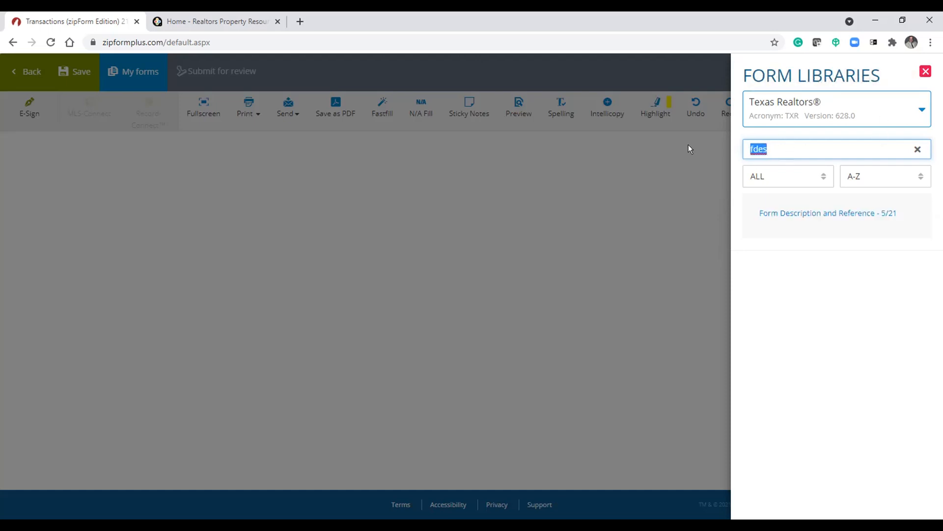
pyautogui.click(818, 180)
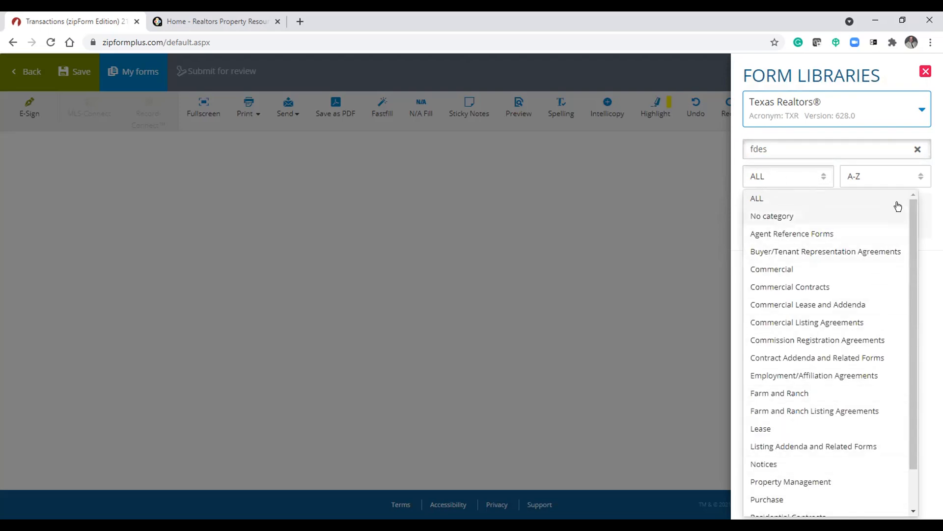
pyautogui.click(893, 176)
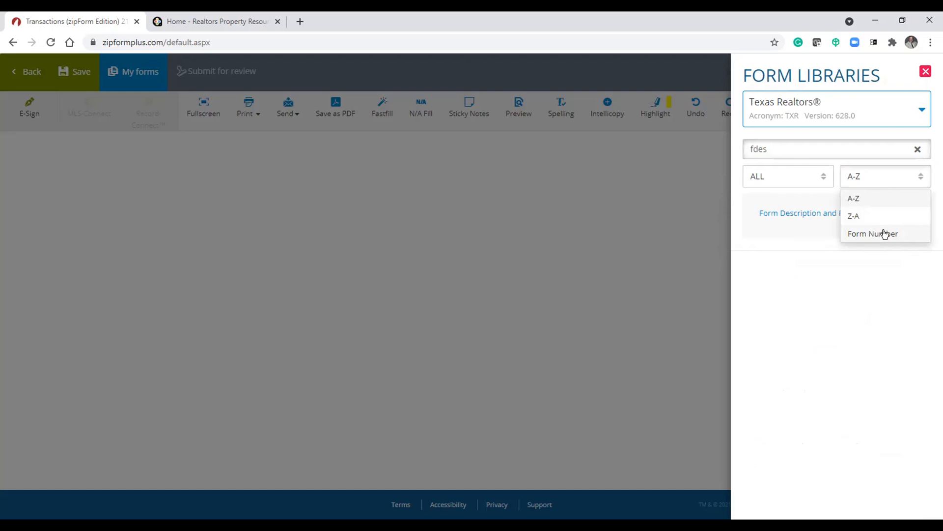
pyautogui.click(917, 74)
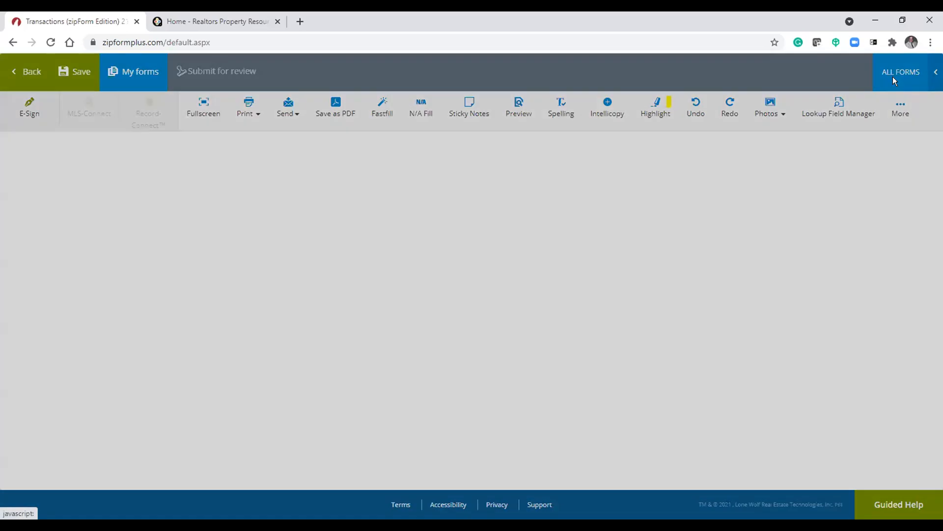
# - Reopen the form libraries panel and search the Texas Realtors library for exc
pyautogui.click(894, 79)
pyautogui.moveTo(787, 149); pyautogui.dragTo(713, 149)
pyautogui.press('BackSpace')
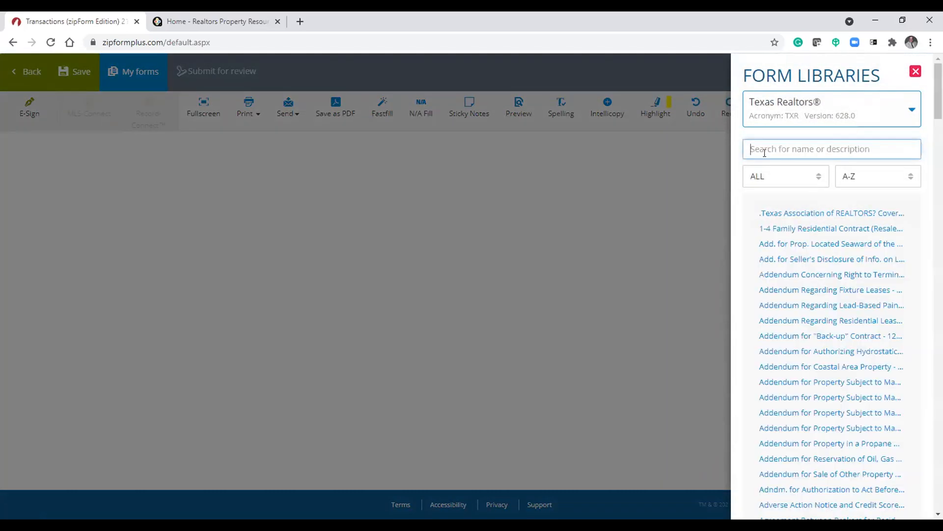
pyautogui.write('exc')
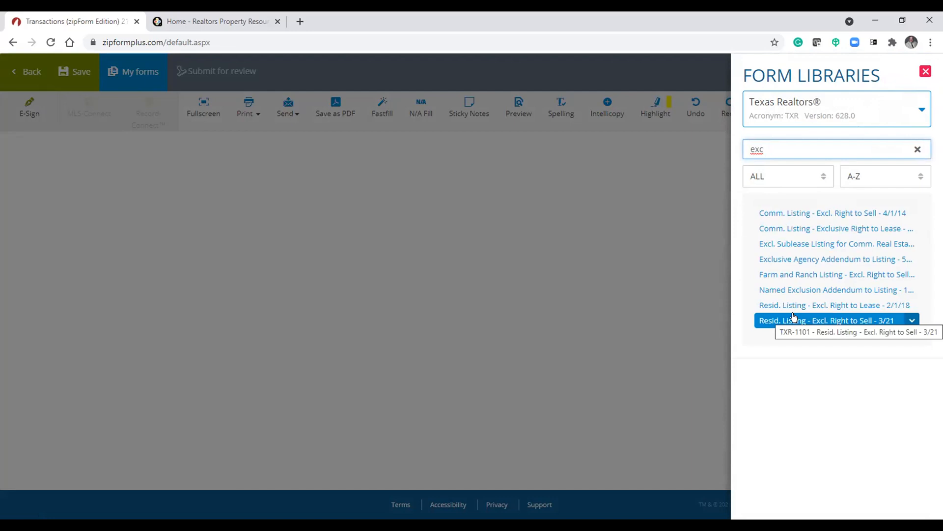
# - Close the form libraries, leave the forms editor and open the Templates page
pyautogui.click(926, 72)
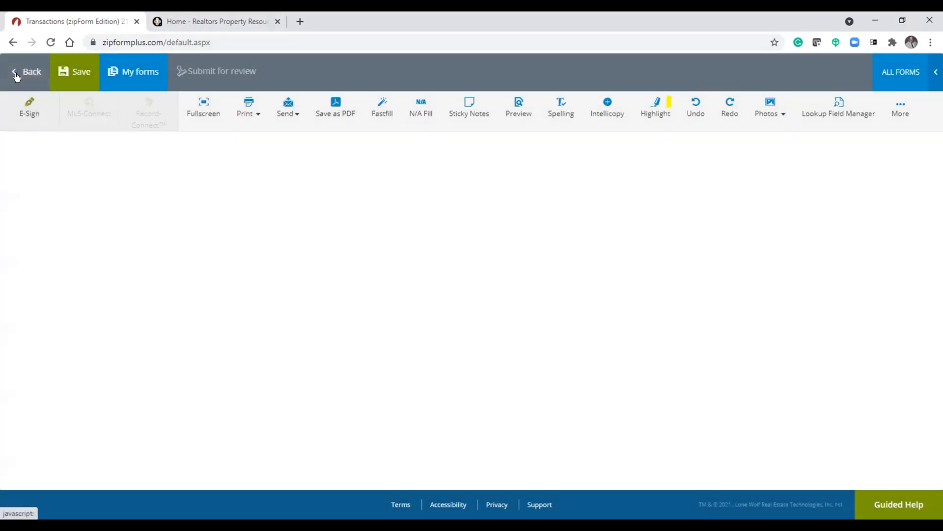
pyautogui.click(18, 72)
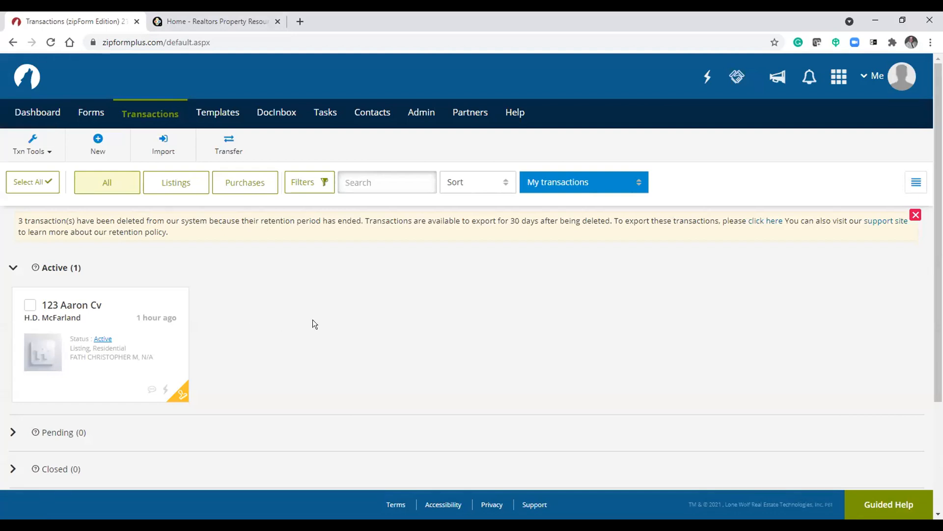
pyautogui.click(903, 77)
pyautogui.click(747, 354)
pyautogui.click(207, 114)
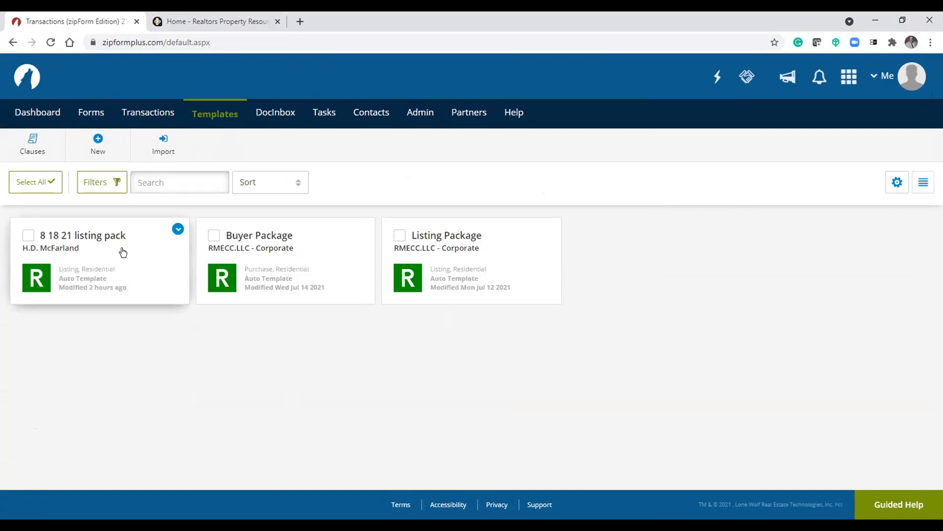
# - Open the New Template dialog from the Templates page and close it without choosing a type
pyautogui.click(143, 116)
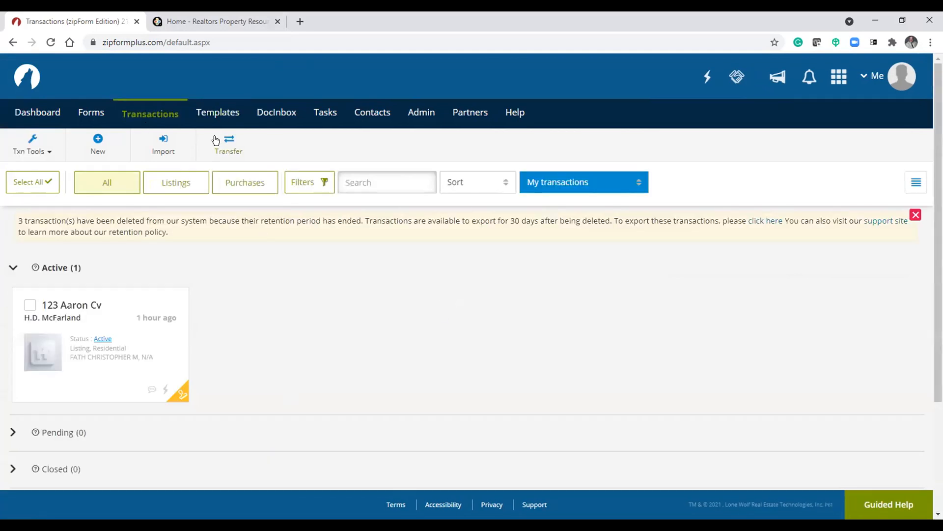
pyautogui.click(219, 116)
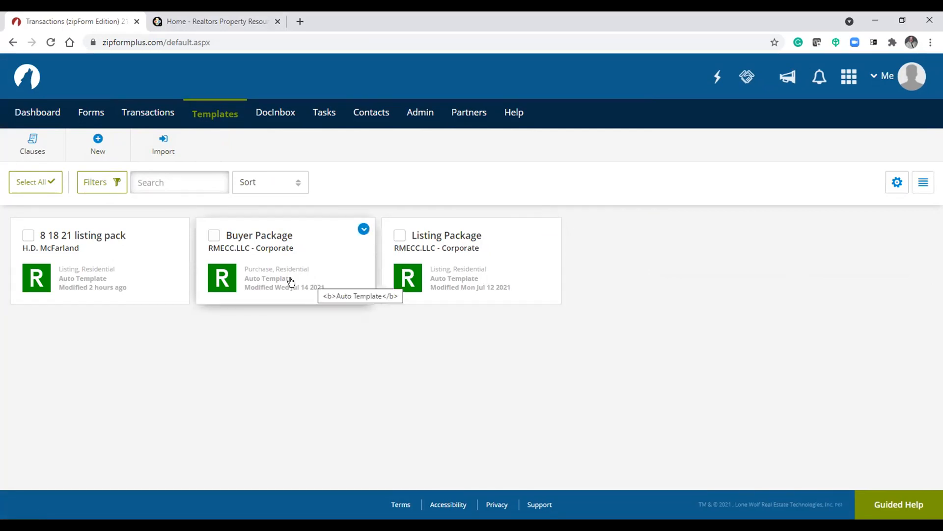
pyautogui.click(98, 143)
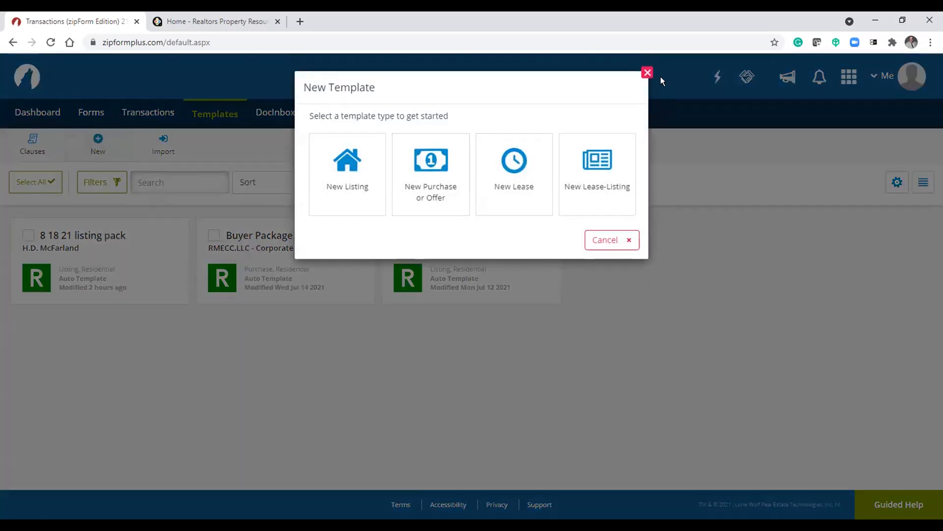
pyautogui.click(646, 73)
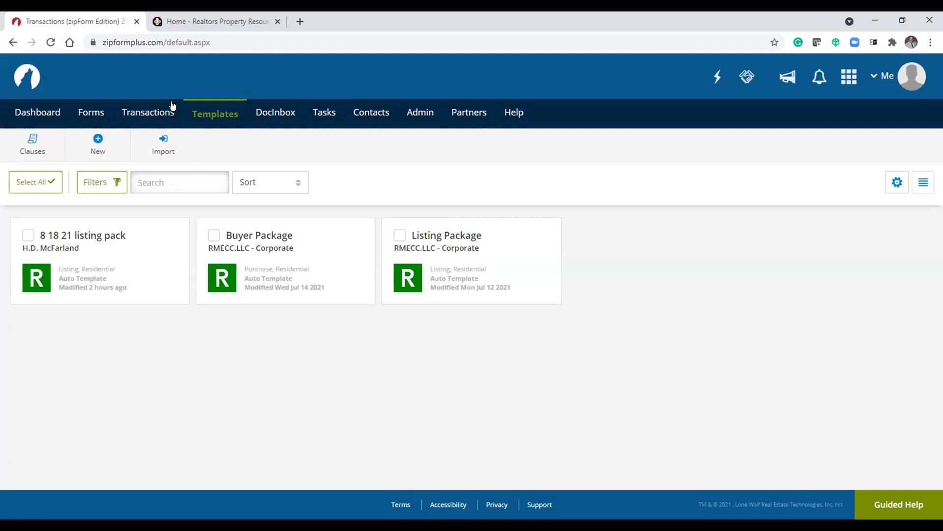
# - Start a new listing transaction from the Transactions page
pyautogui.click(150, 111)
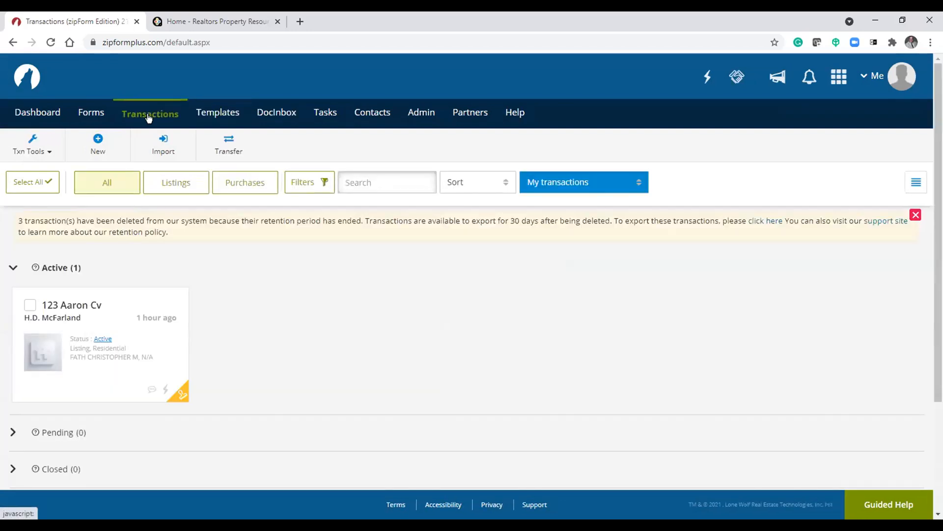
pyautogui.click(97, 141)
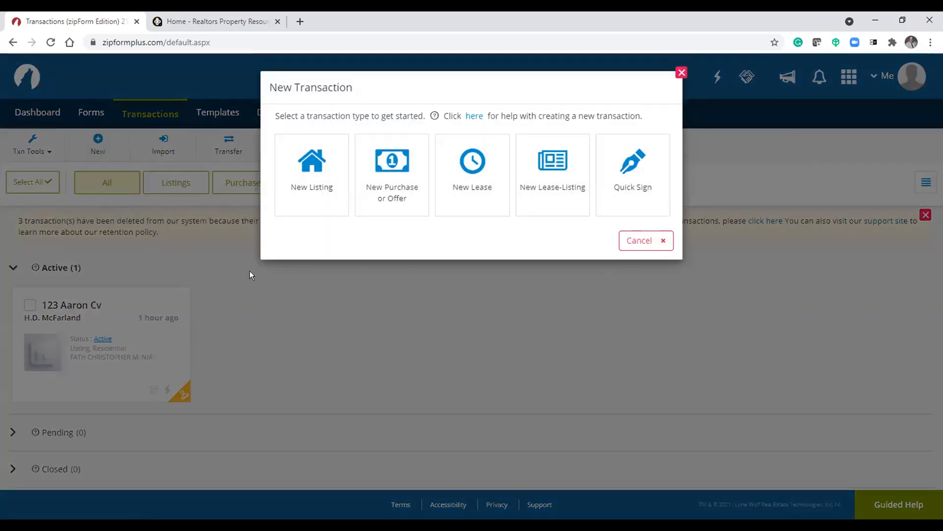
pyautogui.click(299, 170)
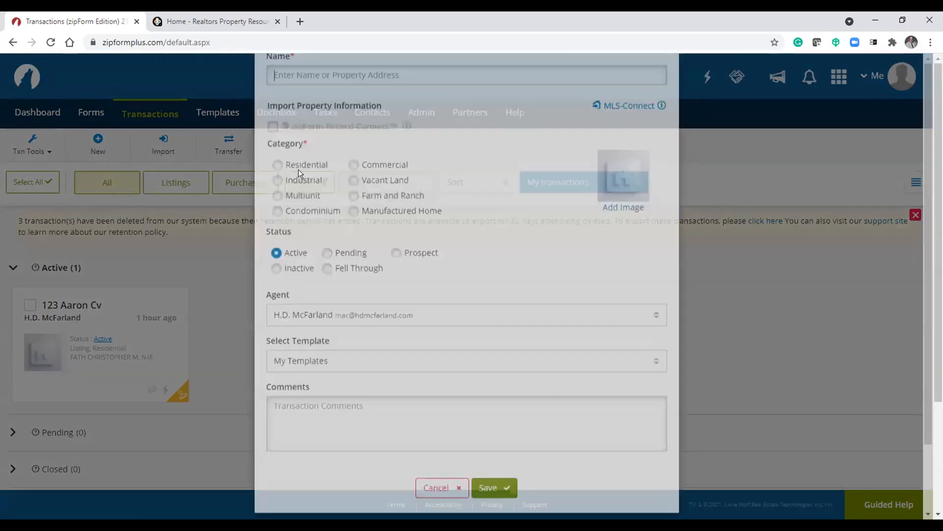
pyautogui.scroll(-2, 481, 232)
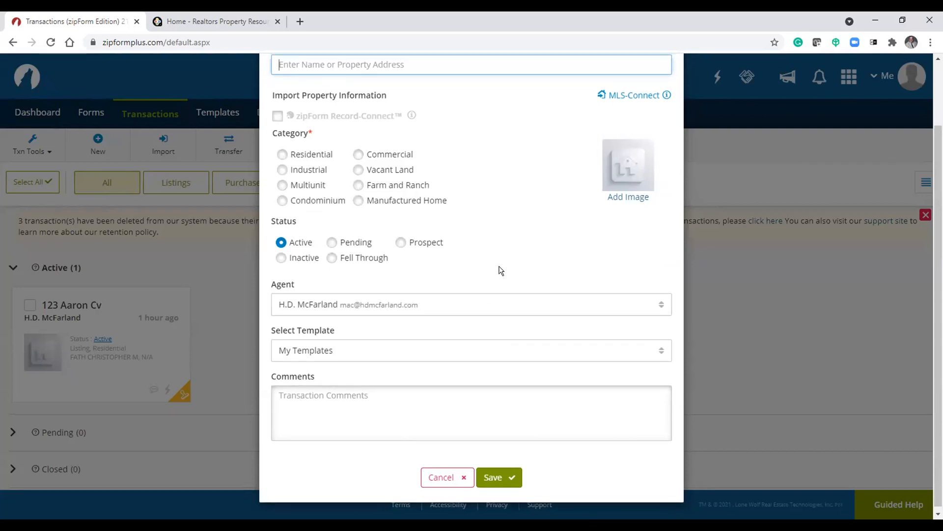
pyautogui.scroll(2, 501, 271)
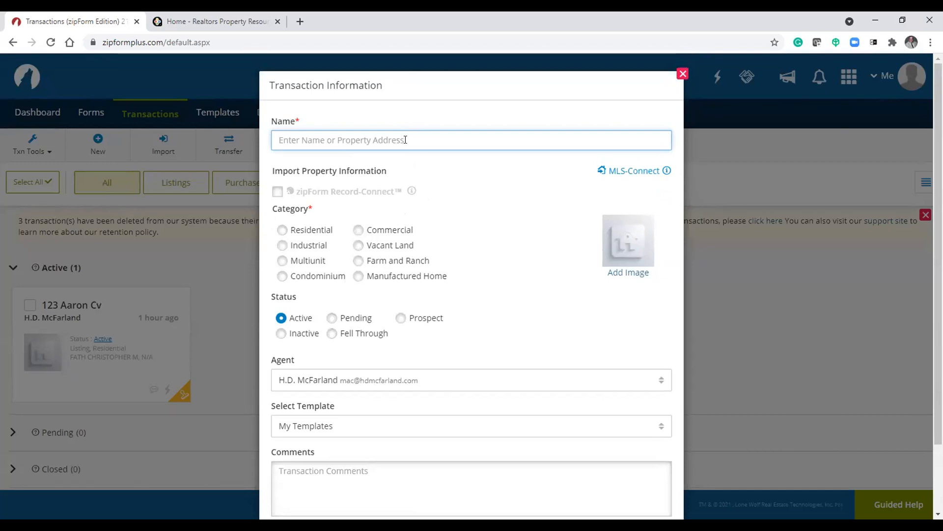
# - Try entering 3222 as the transaction name and importing property information, then clear the name
pyautogui.write('522')
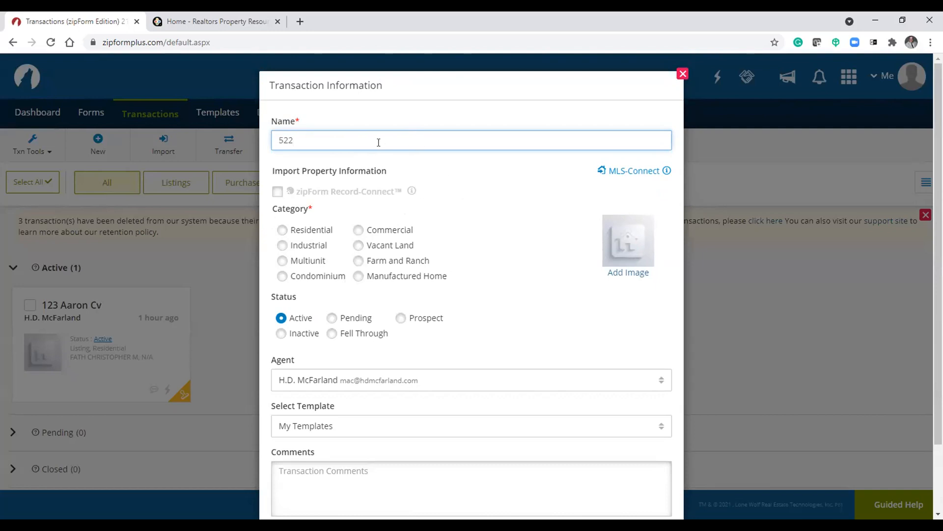
pyautogui.press('BackSpace')
pyautogui.press('BackSpace')
pyautogui.press('BackSpace')
pyautogui.write('3222')
pyautogui.click(453, 187)
pyautogui.click(389, 141)
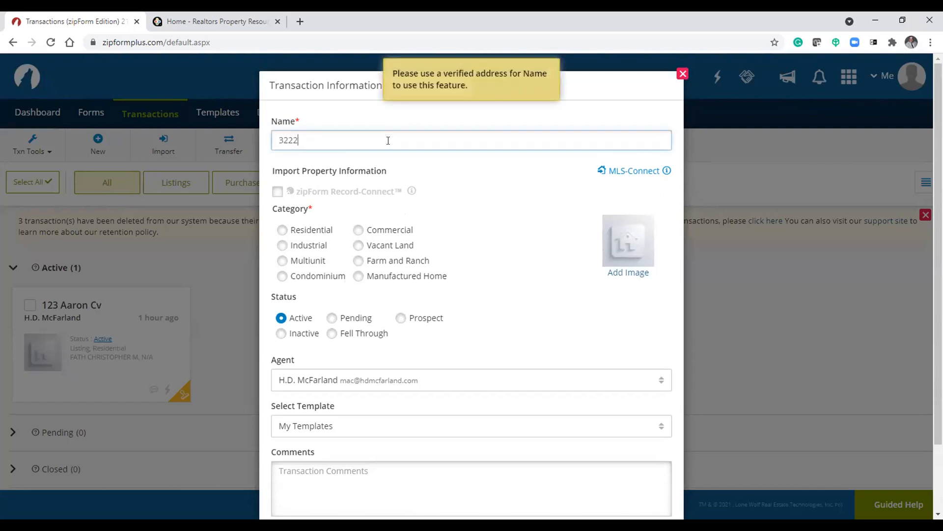
pyautogui.press('BackSpace')
pyautogui.press('BackSpace')
pyautogui.press('BackSpace')
pyautogui.press('BackSpace')
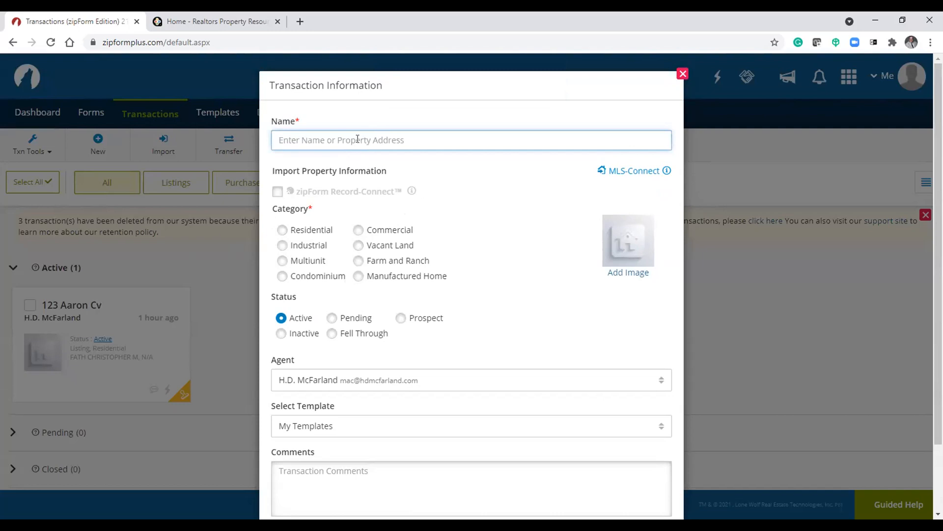
# - Type and clear the test names 123 and 258 in the transaction Name field
pyautogui.write('123')
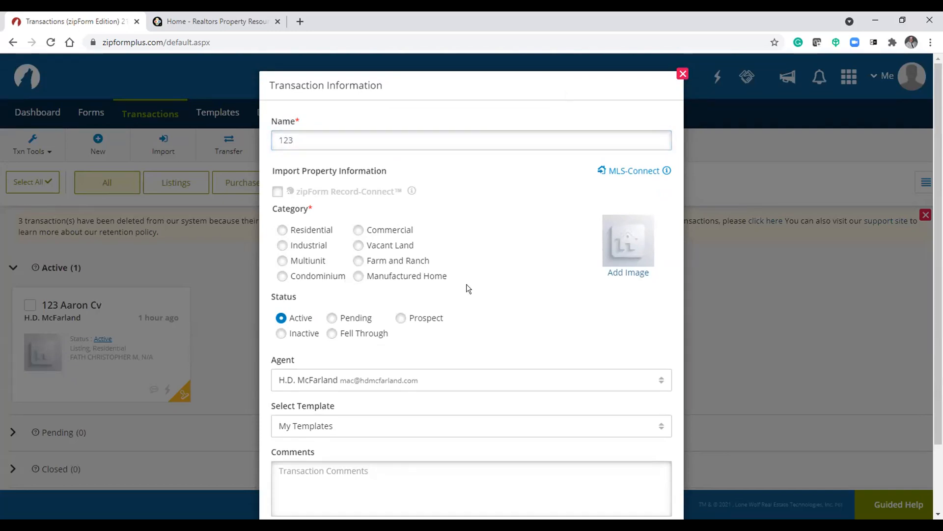
pyautogui.press('BackSpace')
pyautogui.press('BackSpace')
pyautogui.press('BackSpace')
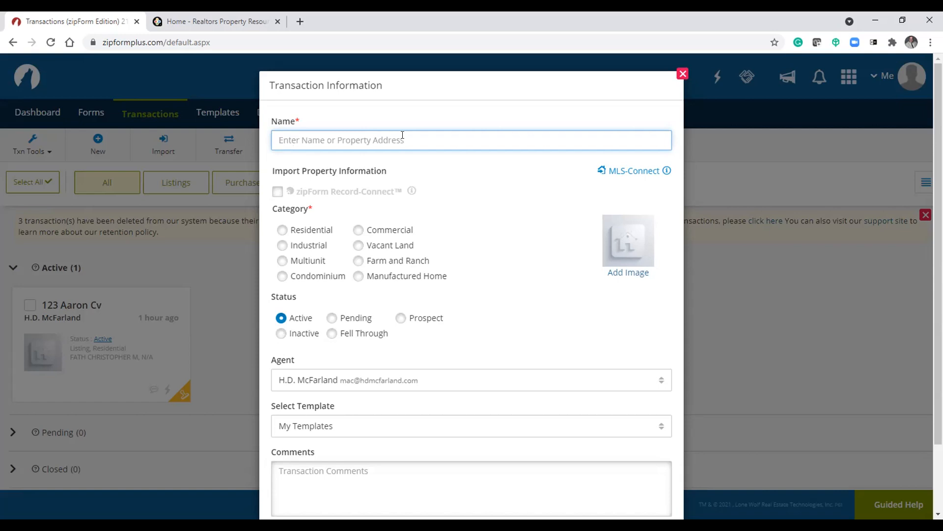
pyautogui.write('258')
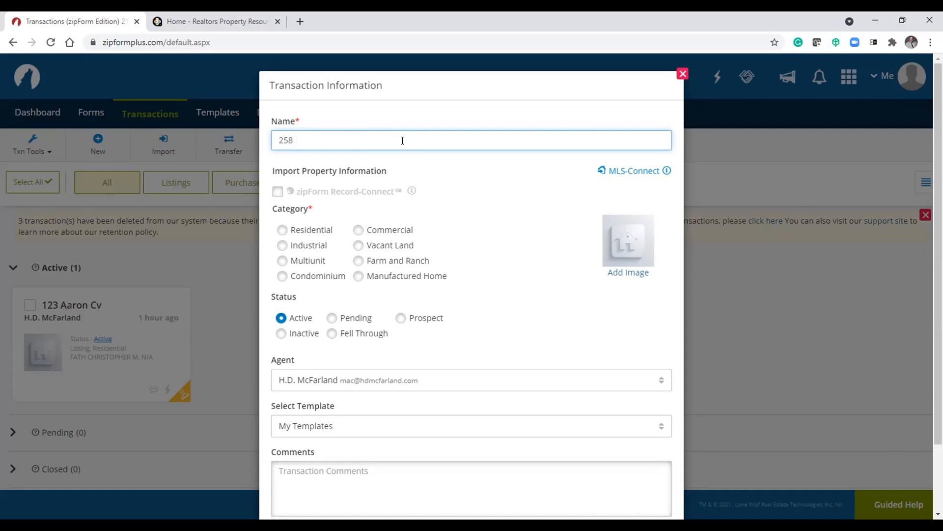
pyautogui.press('BackSpace')
pyautogui.press('BackSpace')
pyautogui.press('BackSpace')
# - Set the transaction category to Residential
pyautogui.click(465, 240)
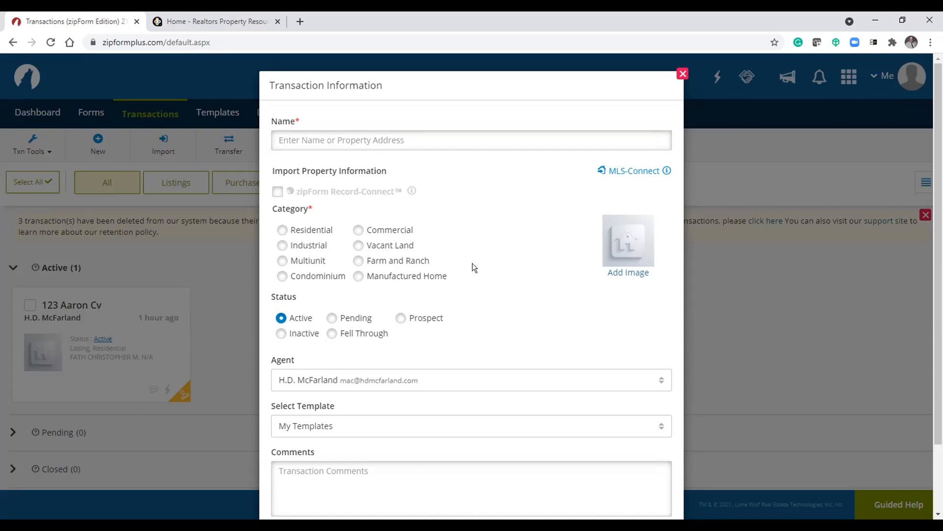
pyautogui.scroll(-2, 500, 232)
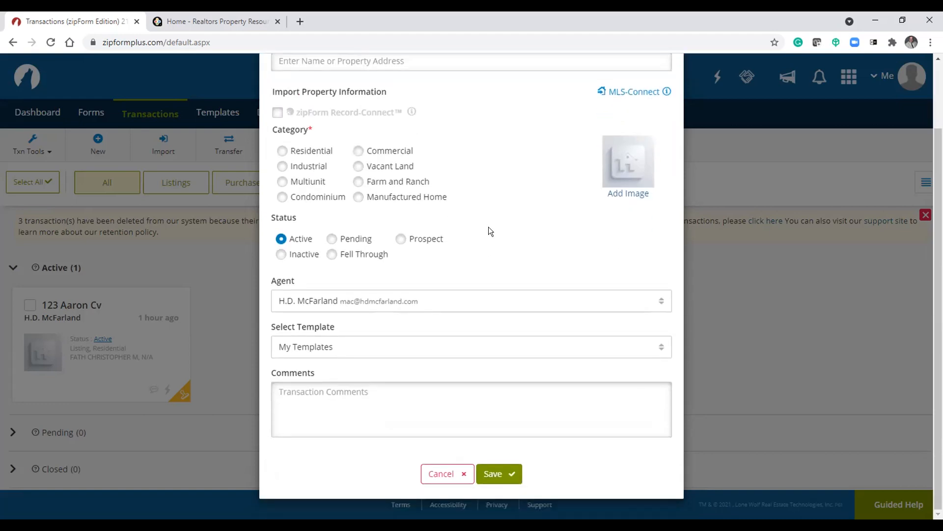
pyautogui.scroll(1, 488, 231)
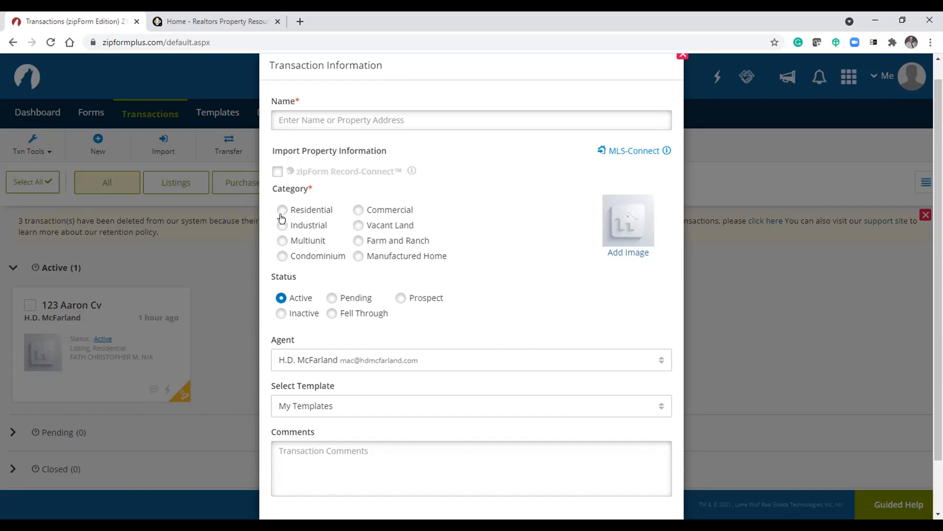
pyautogui.click(282, 241)
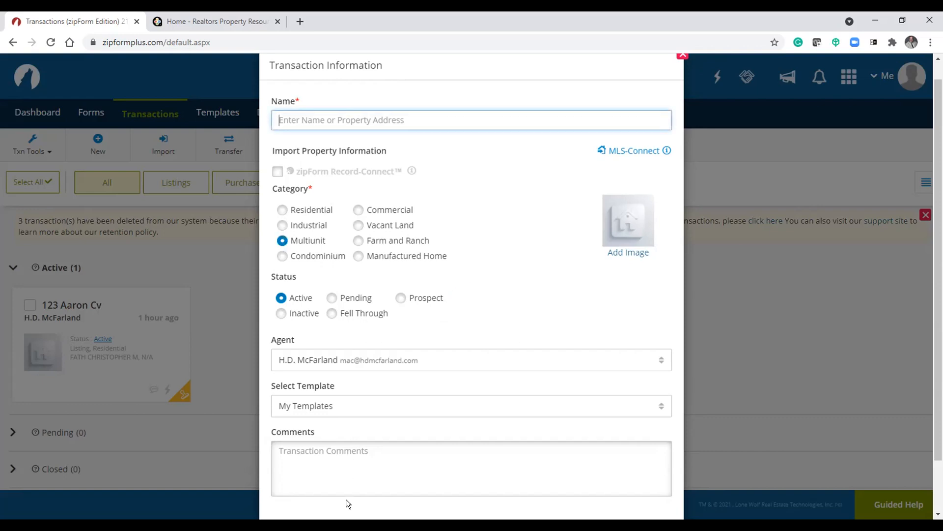
pyautogui.click(359, 210)
pyautogui.click(283, 210)
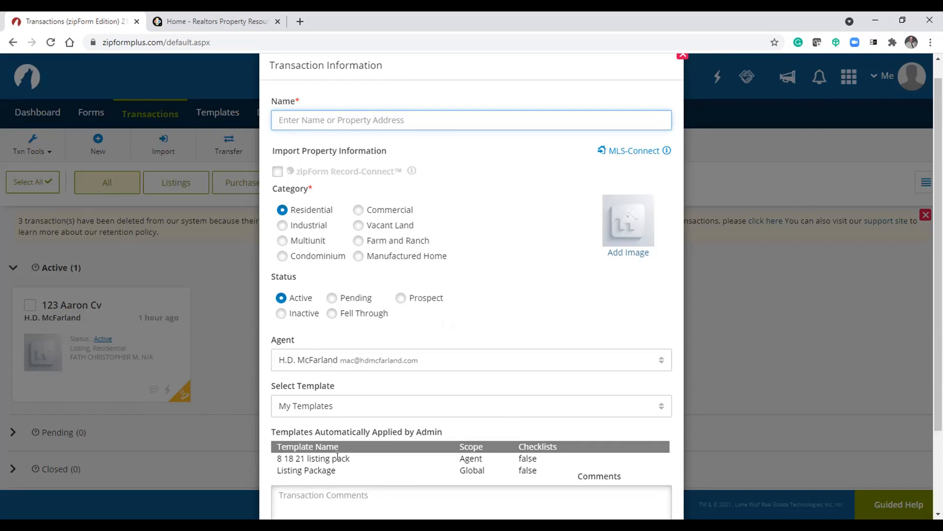
# - Enter the property address as the transaction name, picking it from the address suggestions
pyautogui.write('123')
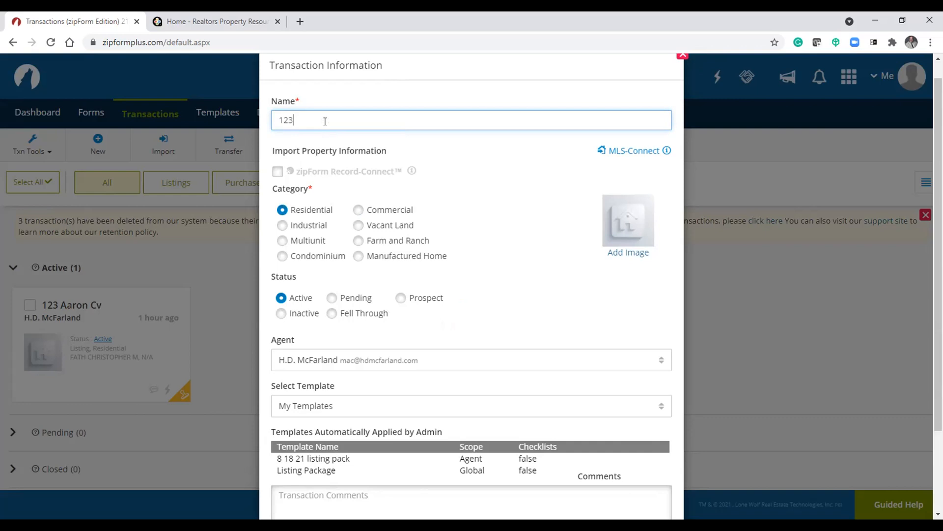
pyautogui.write(' a')
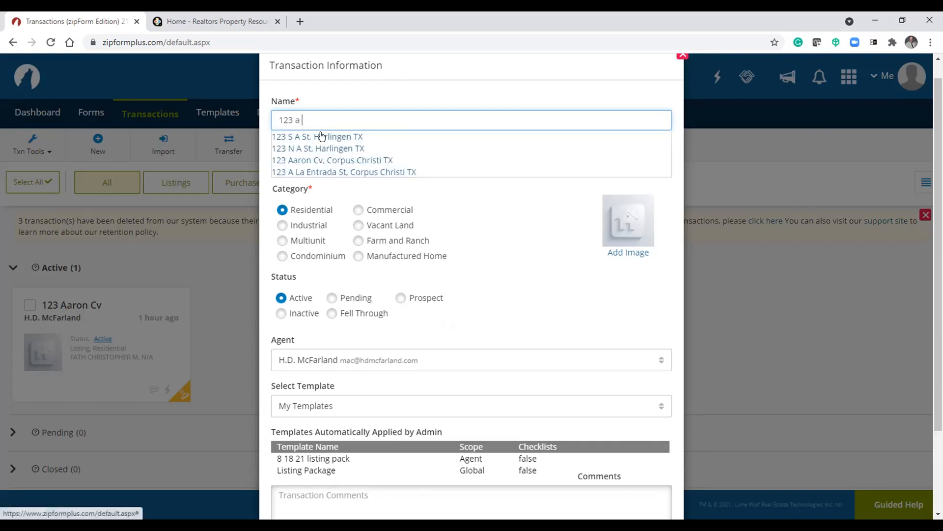
pyautogui.click(322, 137)
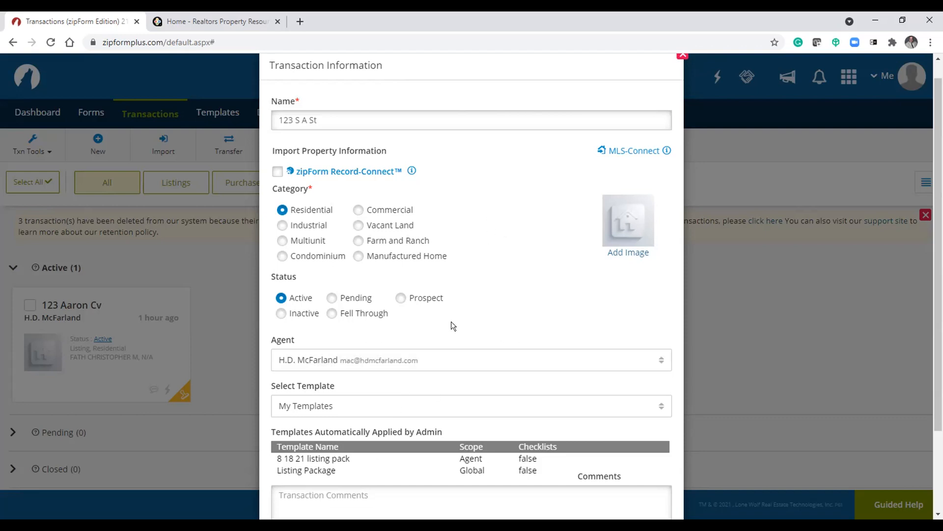
# - Open the MLS-Connect listing import dialog for the new transaction
pyautogui.scroll(-1, 453, 315)
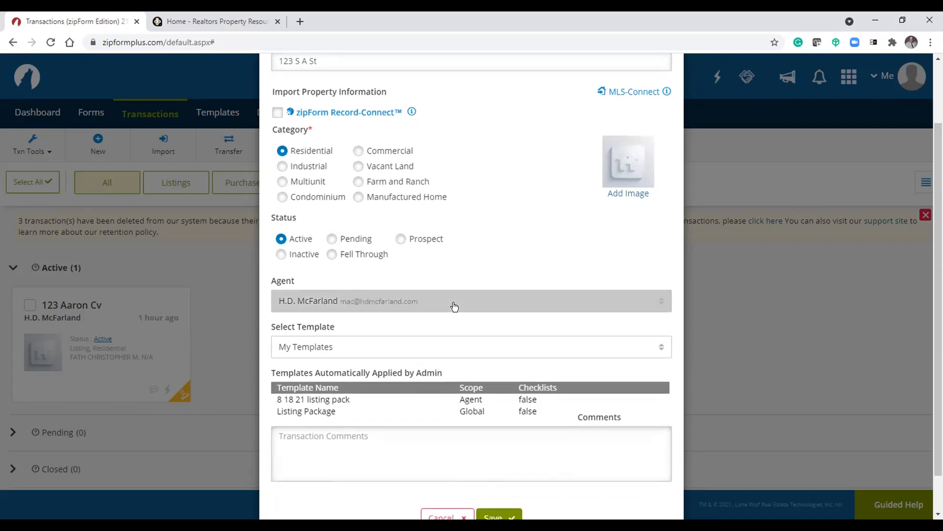
pyautogui.scroll(1, 471, 263)
pyautogui.scroll(1, 471, 258)
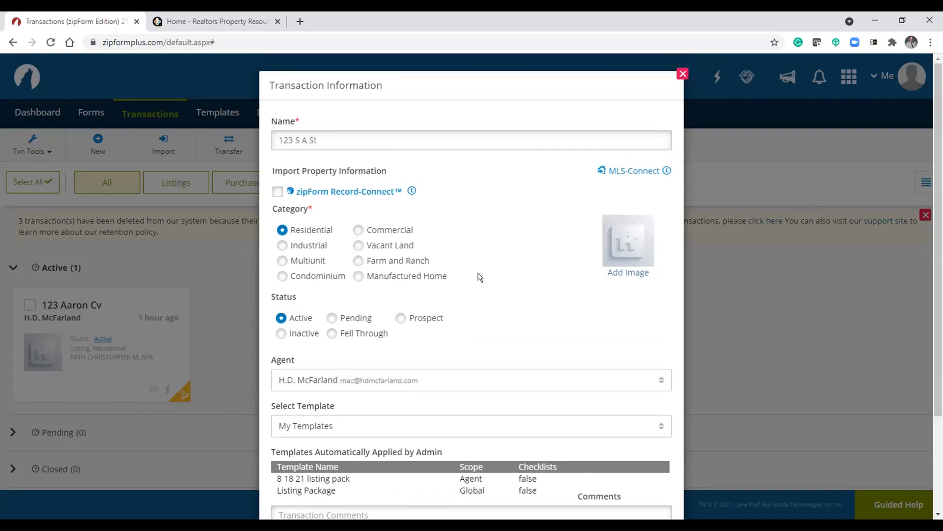
pyautogui.click(638, 172)
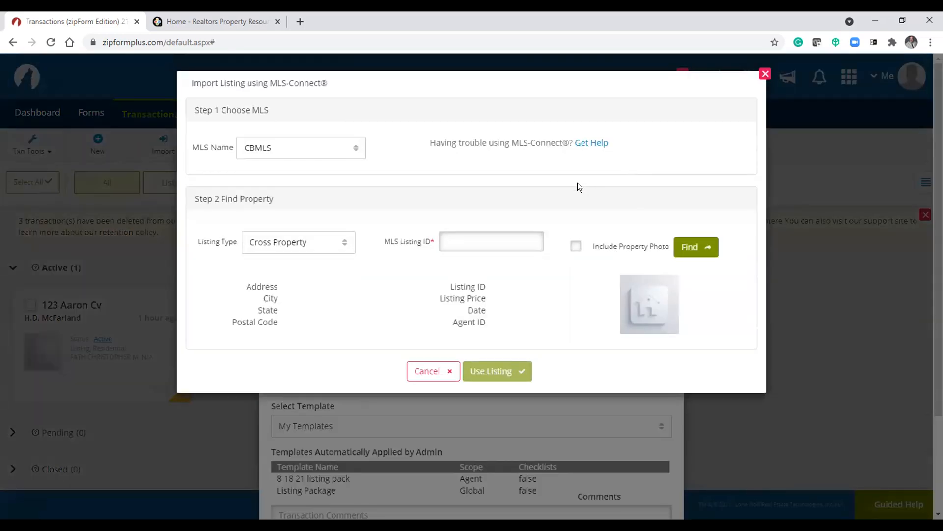
pyautogui.click(501, 239)
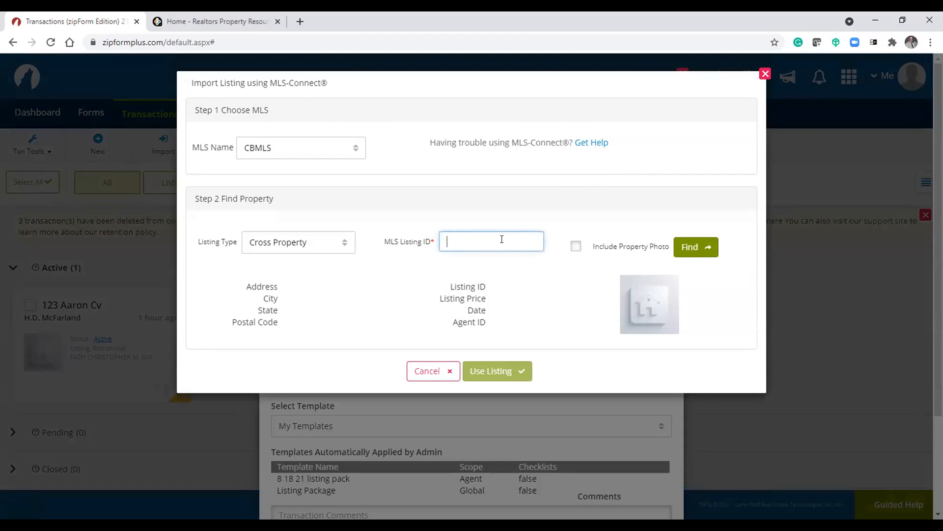
pyautogui.write('38')
pyautogui.press('BackSpace')
pyautogui.press('BackSpace')
pyautogui.write('385602')
pyautogui.click(690, 246)
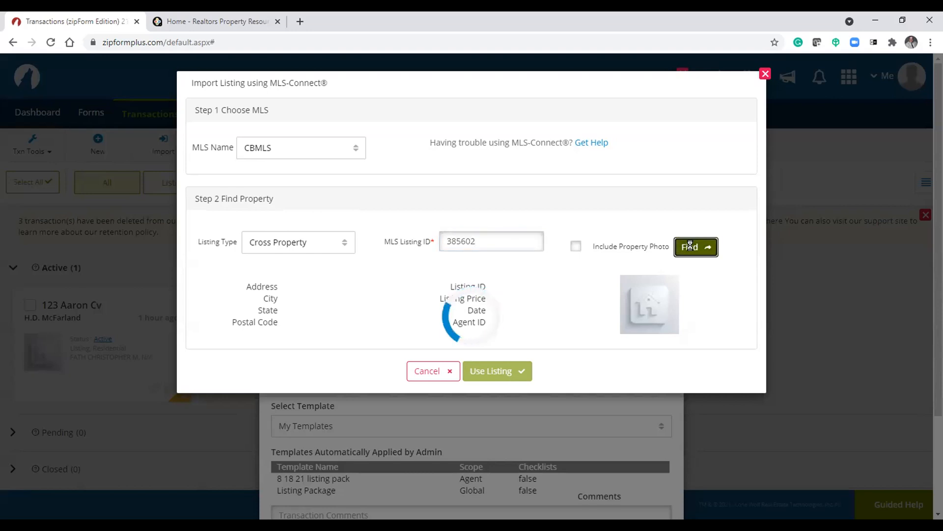
pyautogui.click(764, 74)
# - Clear the transaction Name field
pyautogui.click(369, 140)
pyautogui.hotkey('ctrl', 'a')
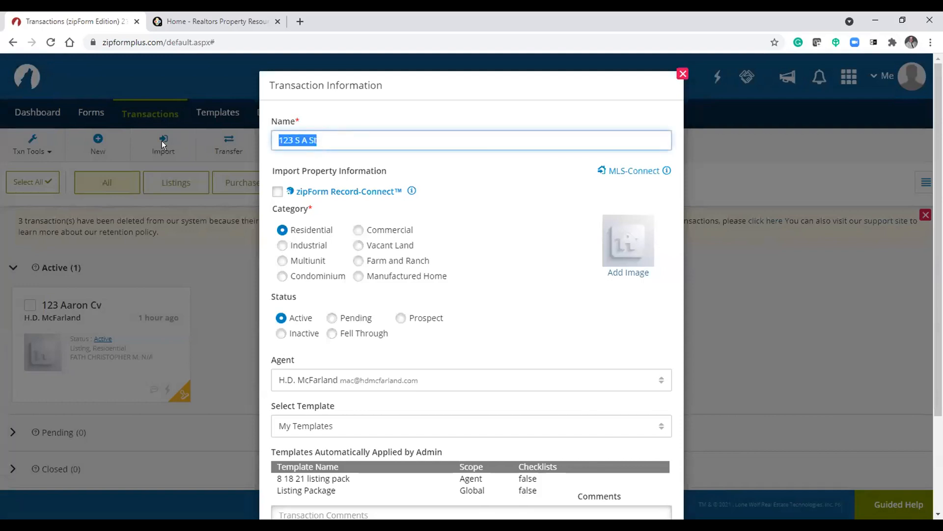
pyautogui.press('BackSpace')
pyautogui.click(504, 219)
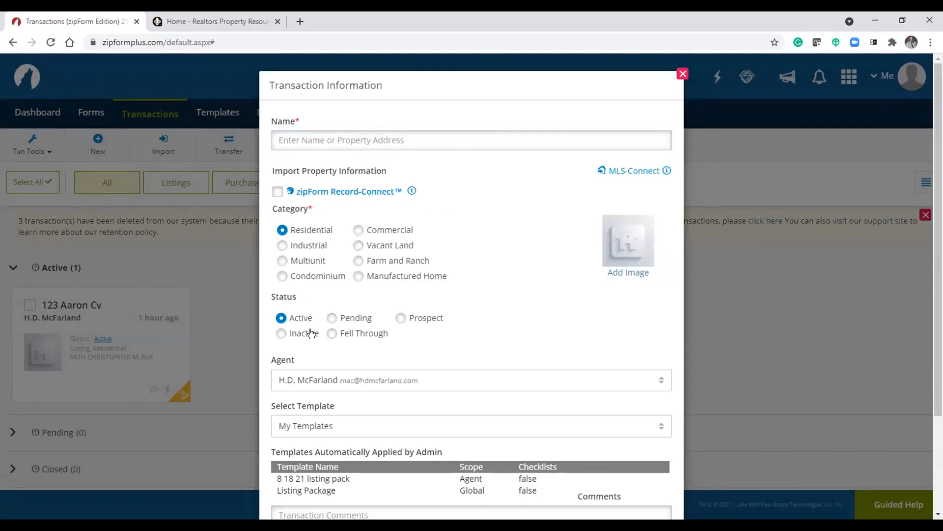
# - Import MLS listing 385602 through MLS-Connect, including the property photo, and use the listing
pyautogui.click(625, 173)
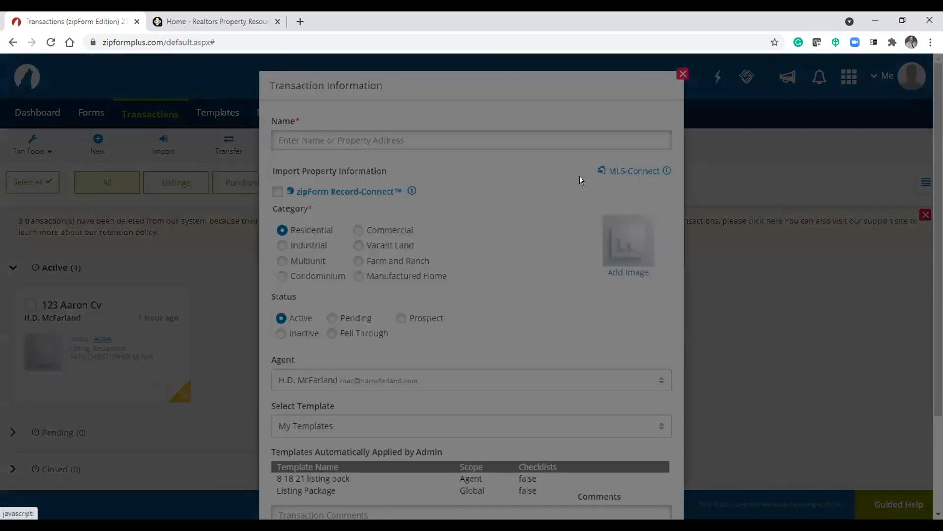
pyautogui.click(486, 242)
pyautogui.write('385')
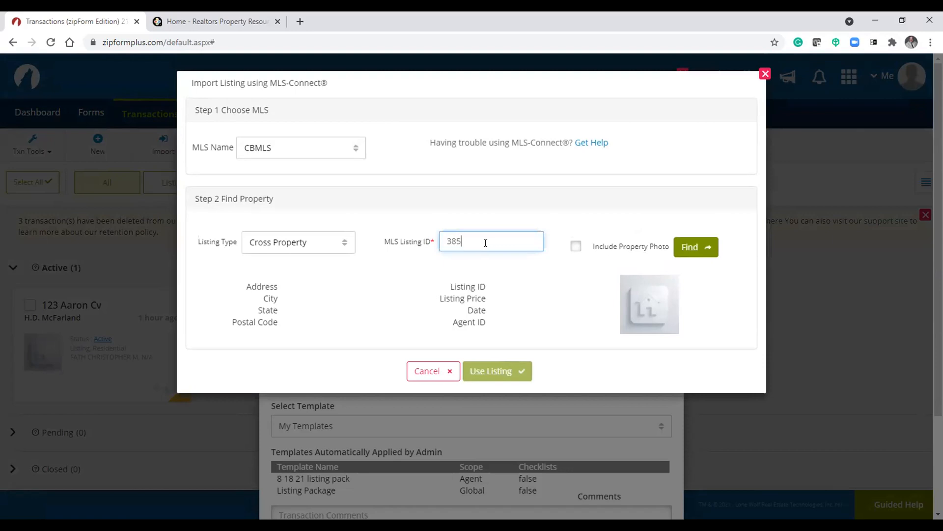
pyautogui.write('602')
pyautogui.click(575, 251)
pyautogui.click(690, 247)
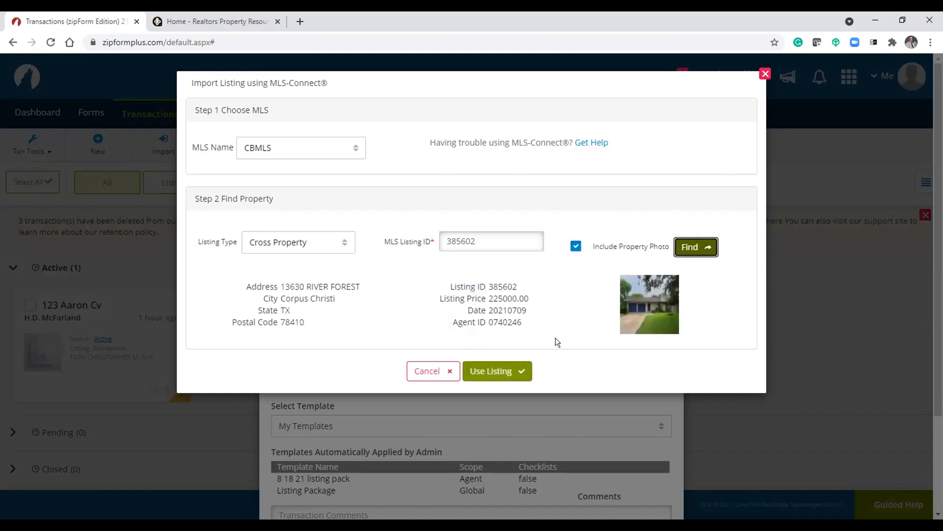
pyautogui.click(493, 372)
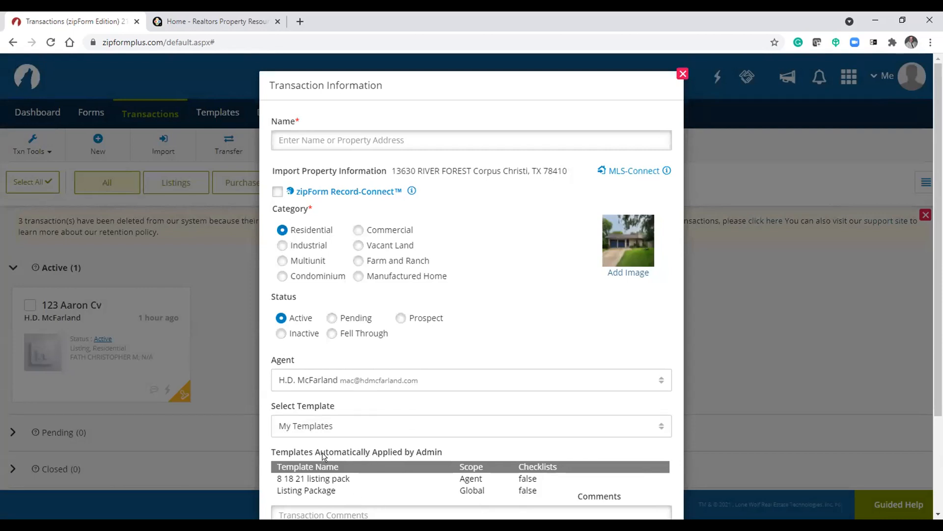
pyautogui.scroll(-2, 323, 456)
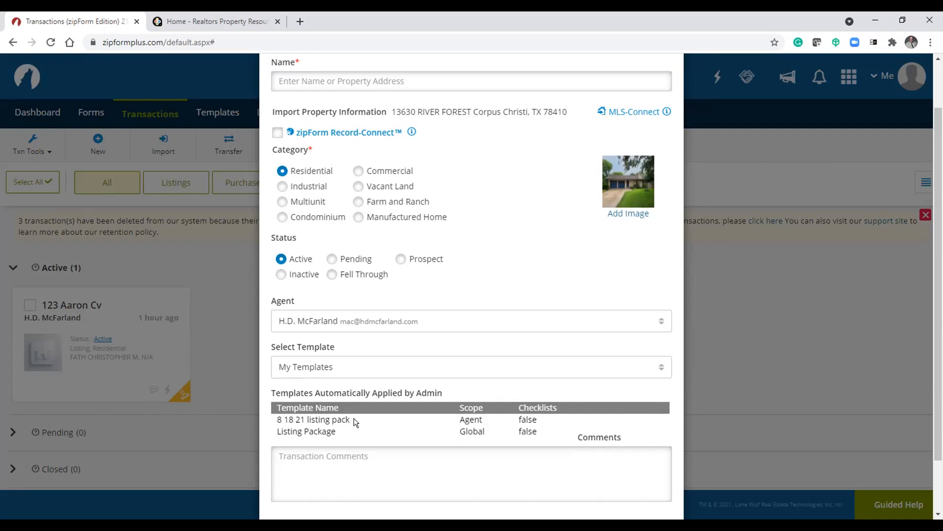
pyautogui.scroll(2, 477, 283)
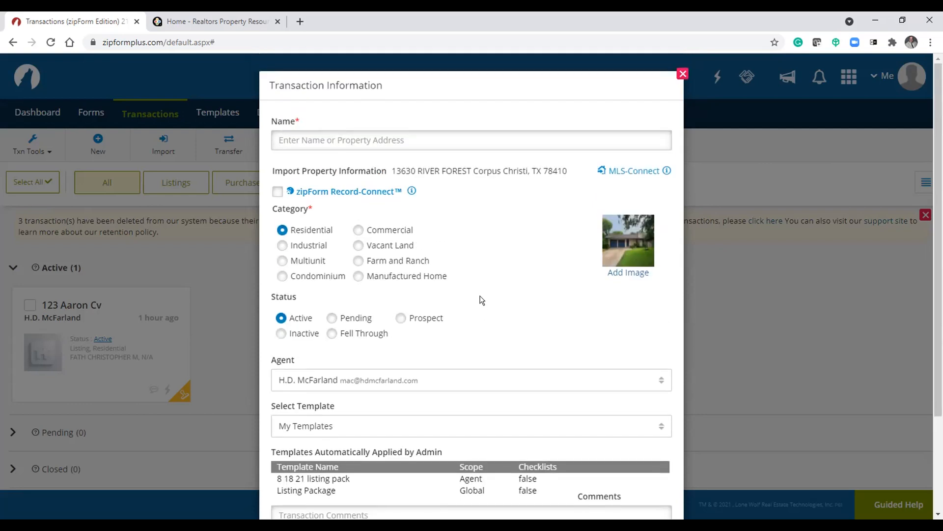
pyautogui.click(355, 134)
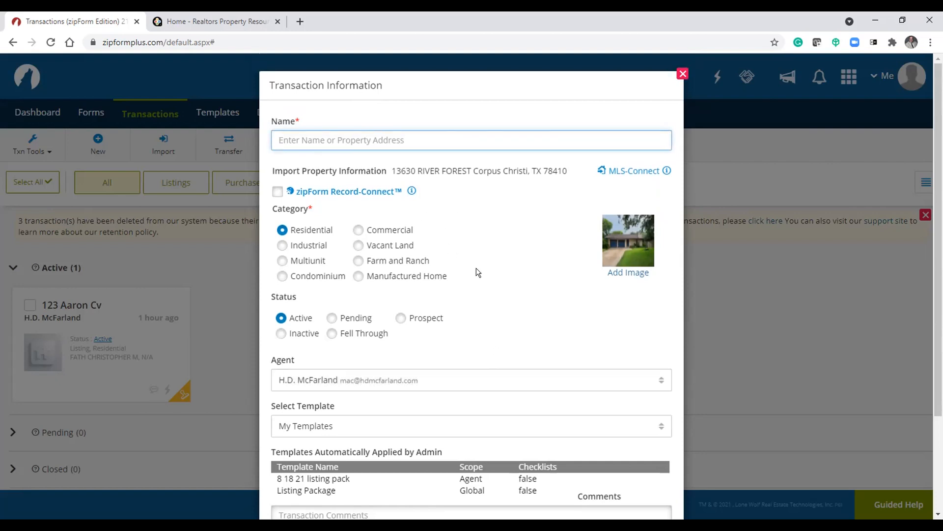
pyautogui.scroll(-1, 476, 268)
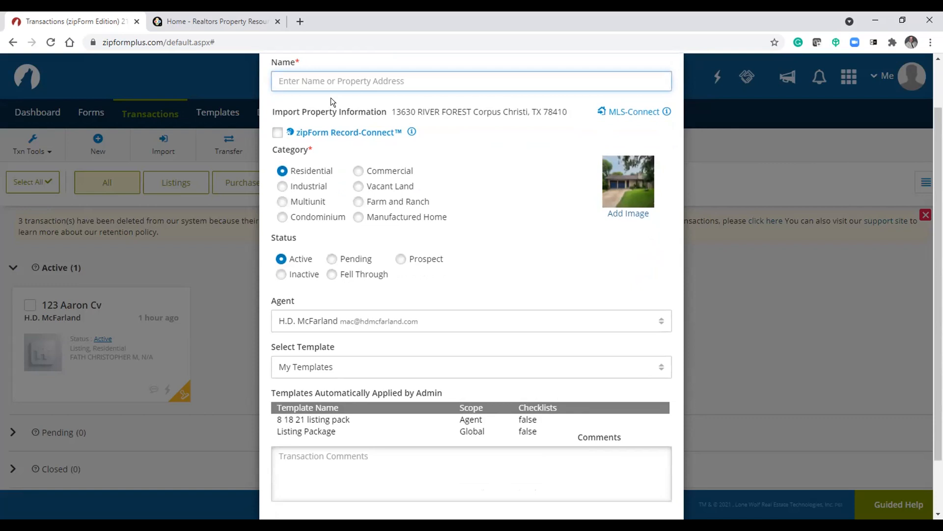
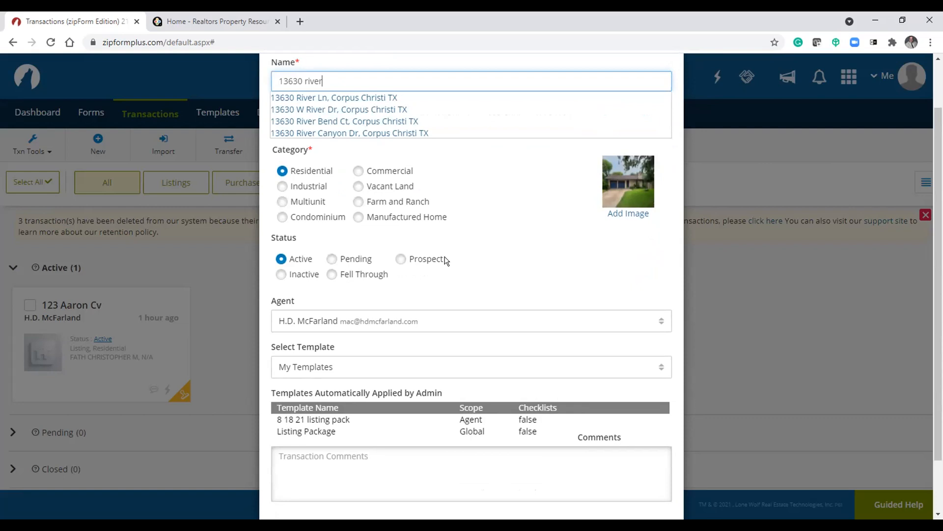
pyautogui.click(486, 247)
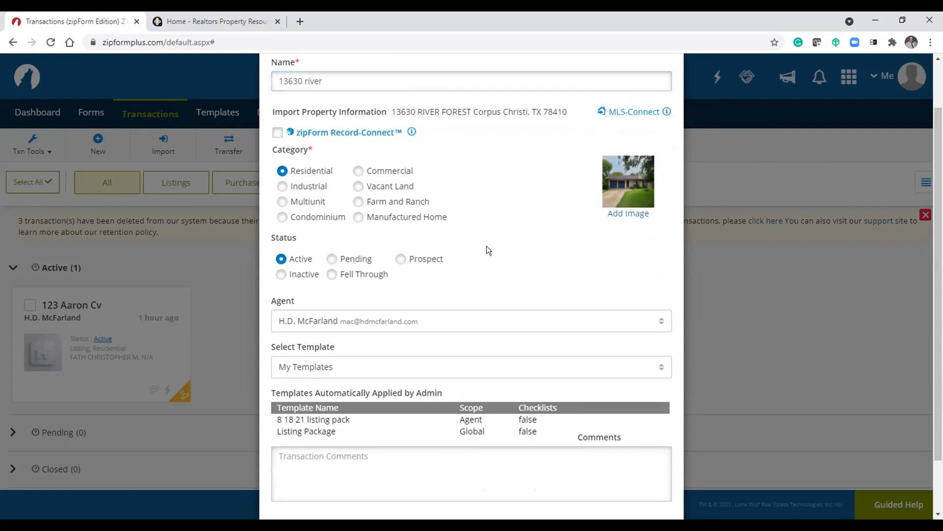
# - Copy the imported property address into the Name field, replacing the typed text, and save the transaction
pyautogui.moveTo(392, 111); pyautogui.dragTo(573, 112)
pyautogui.hotkey('ctrl', 'c')
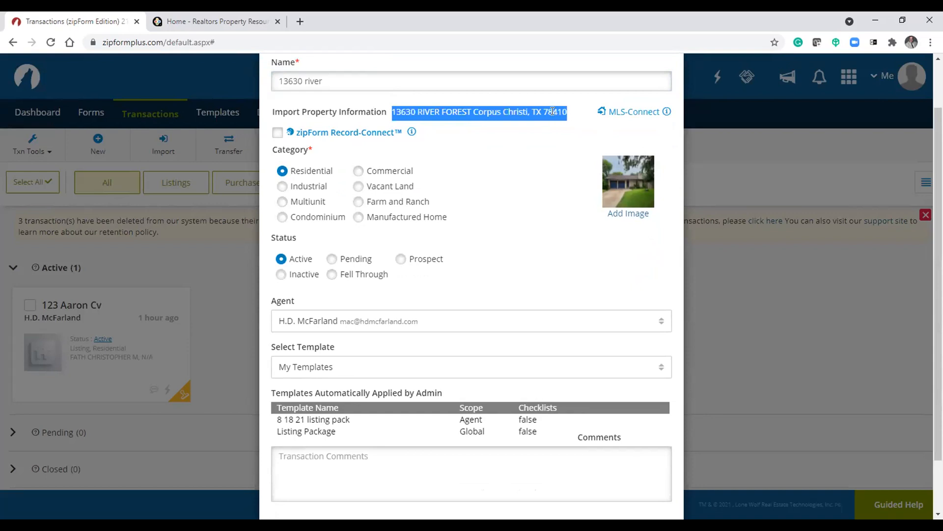
pyautogui.rightClick(554, 113)
pyautogui.click(576, 122)
pyautogui.click(412, 74)
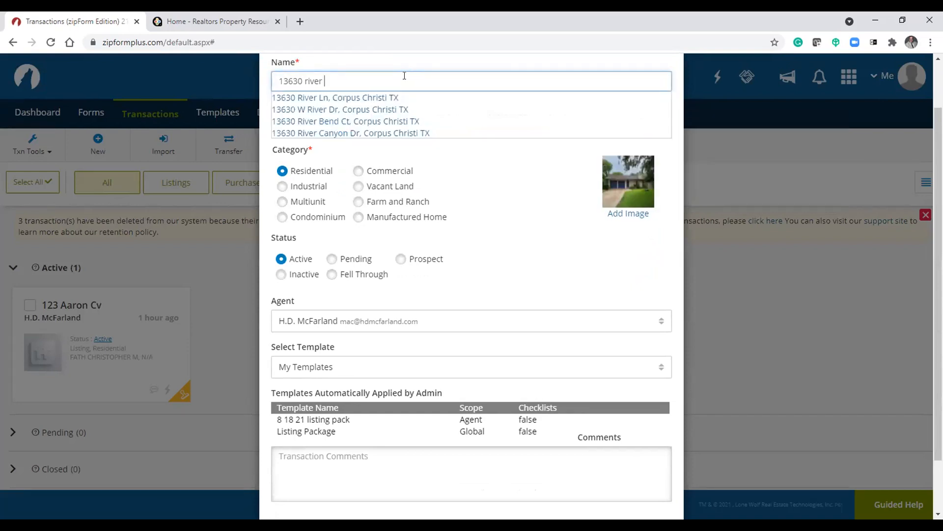
pyautogui.press('BackSpace')
pyautogui.press('BackSpace')
pyautogui.press('BackSpace')
pyautogui.press('BackSpace')
pyautogui.press('BackSpace')
pyautogui.press('BackSpace')
pyautogui.press('BackSpace')
pyautogui.press('BackSpace')
pyautogui.press('BackSpace')
pyautogui.press('BackSpace')
pyautogui.press('BackSpace')
pyautogui.press('BackSpace')
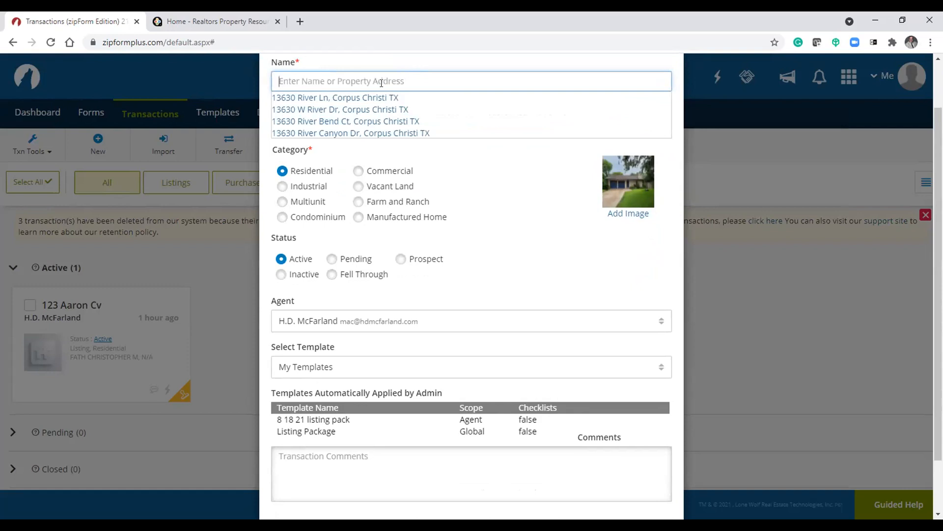
pyautogui.rightClick(383, 80)
pyautogui.click(415, 175)
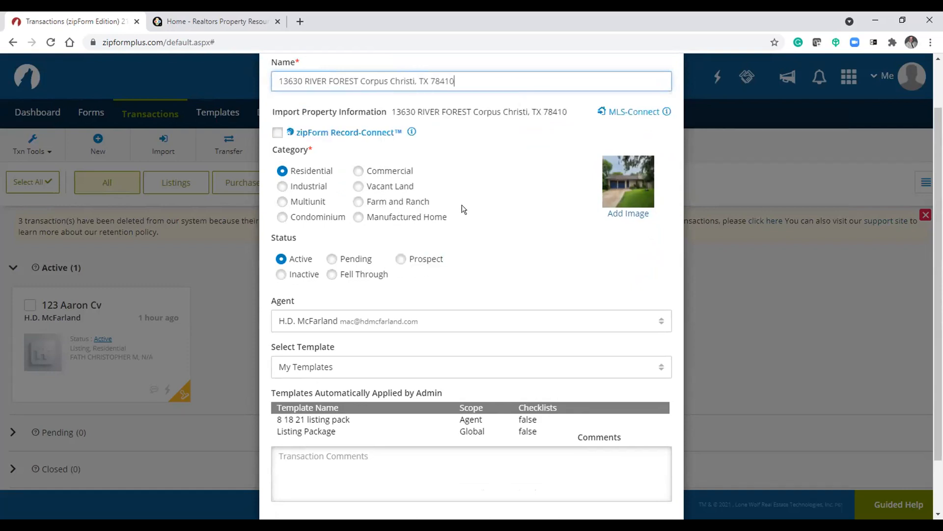
pyautogui.scroll(-1, 498, 471)
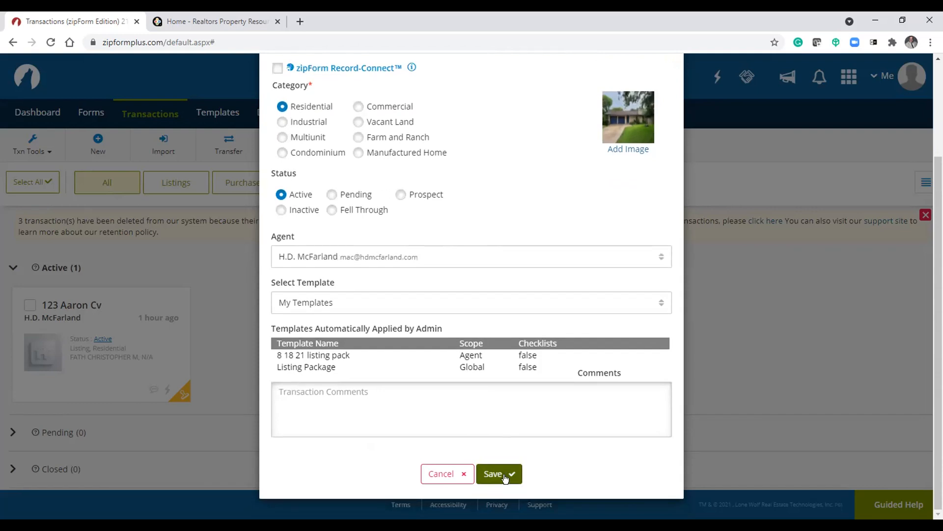
pyautogui.click(504, 475)
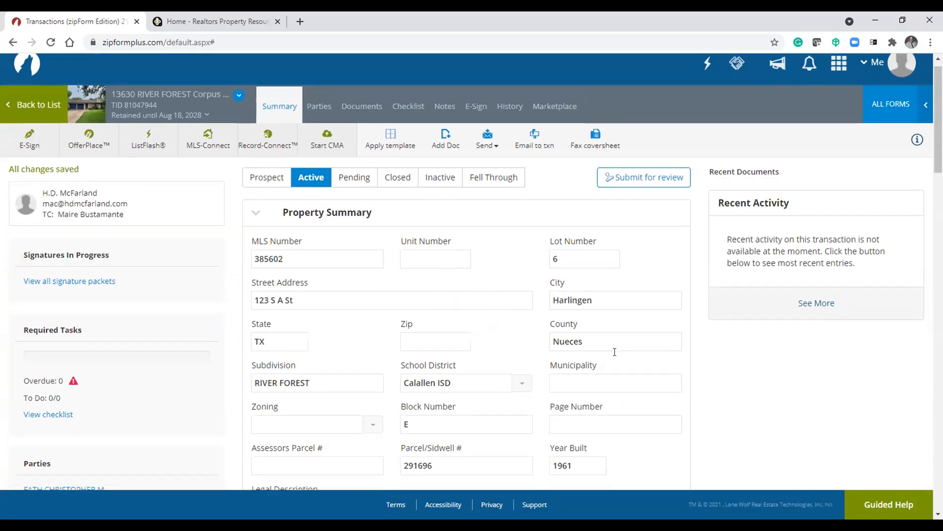
# - Review the imported property and listing details on the transaction summary page
pyautogui.scroll(-10, 629, 364)
pyautogui.scroll(-10, 615, 352)
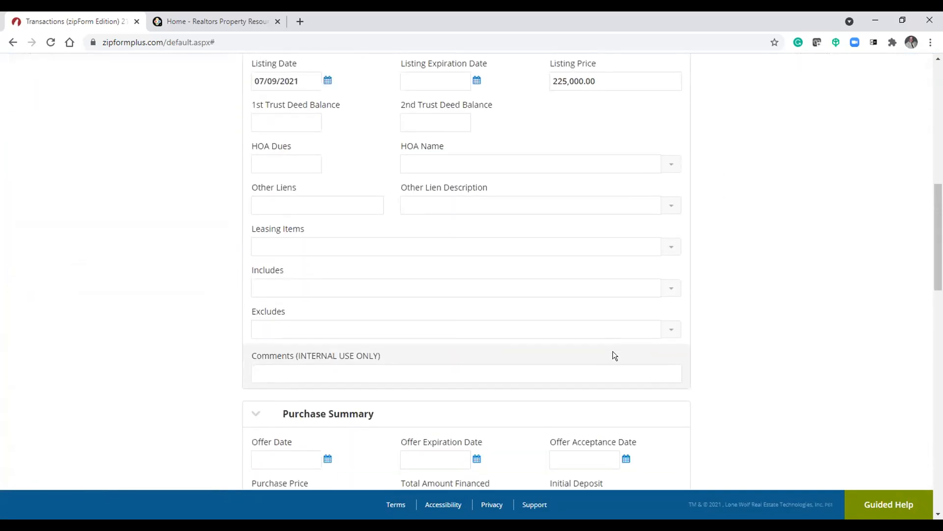
pyautogui.scroll(-8, 612, 351)
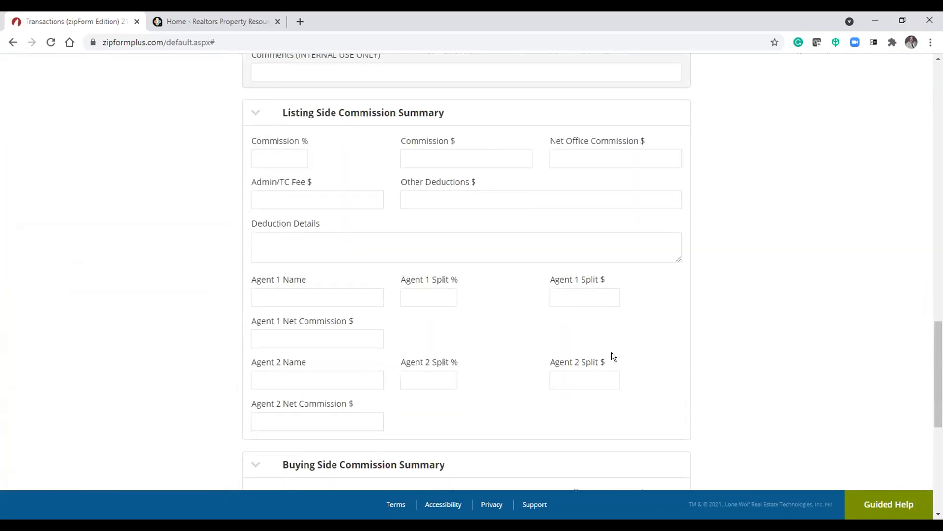
pyautogui.scroll(15, 609, 354)
pyautogui.scroll(7, 609, 361)
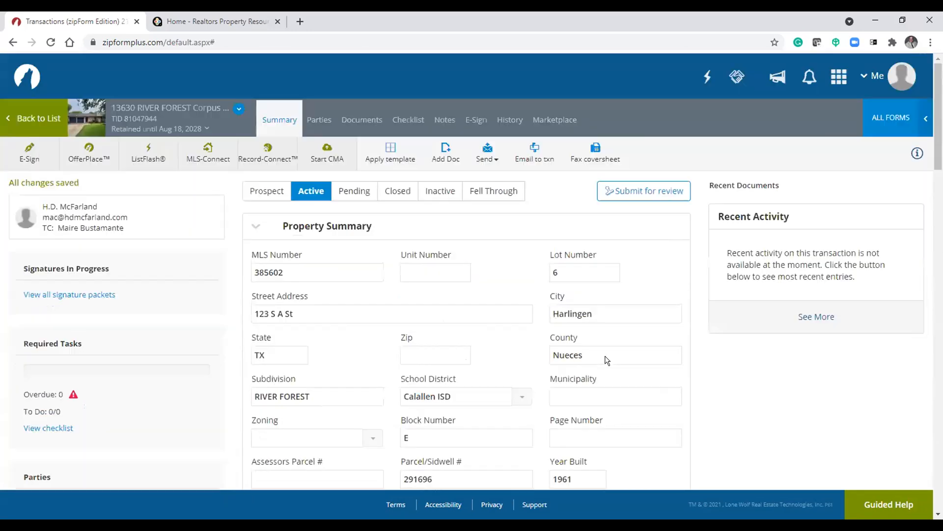
pyautogui.scroll(-5, 602, 356)
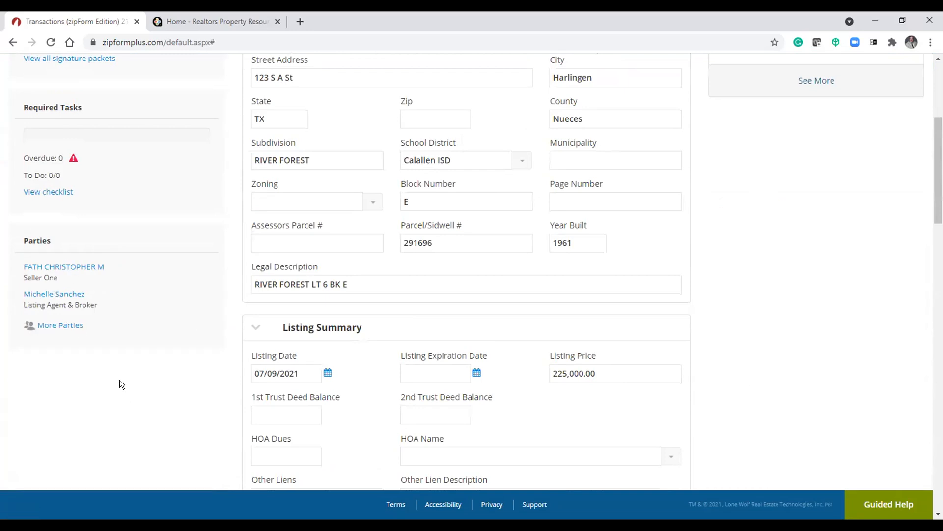
pyautogui.scroll(5, 431, 336)
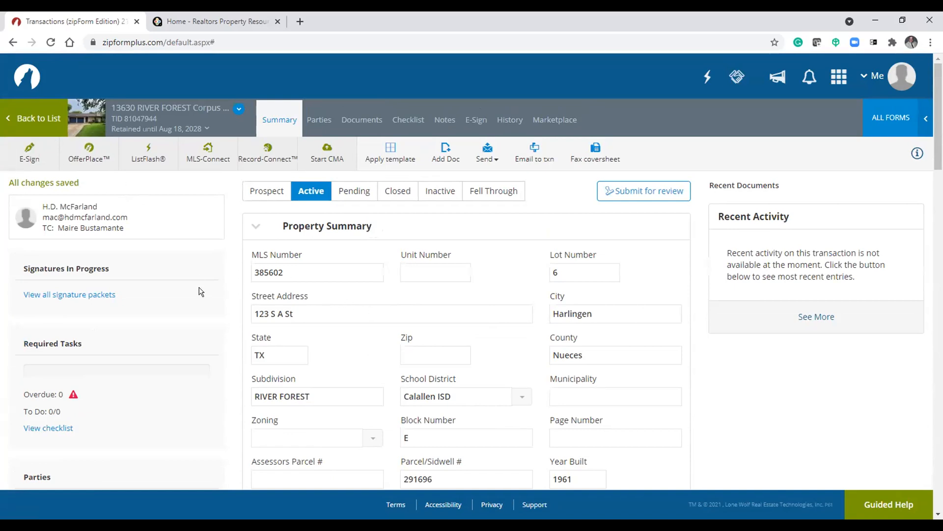
# - Open the transaction's documents and the Resid. Listing - Excl. Right to Sell form
pyautogui.click(352, 123)
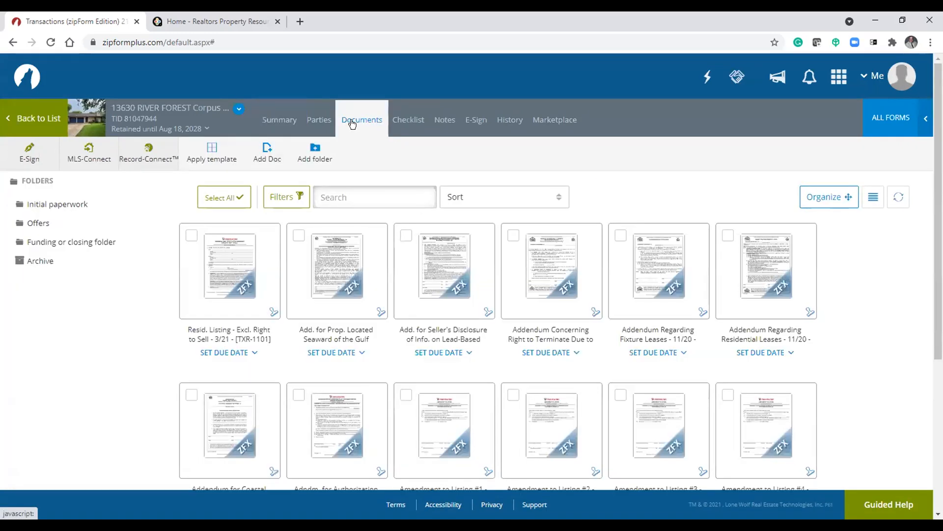
pyautogui.moveTo(229, 280)
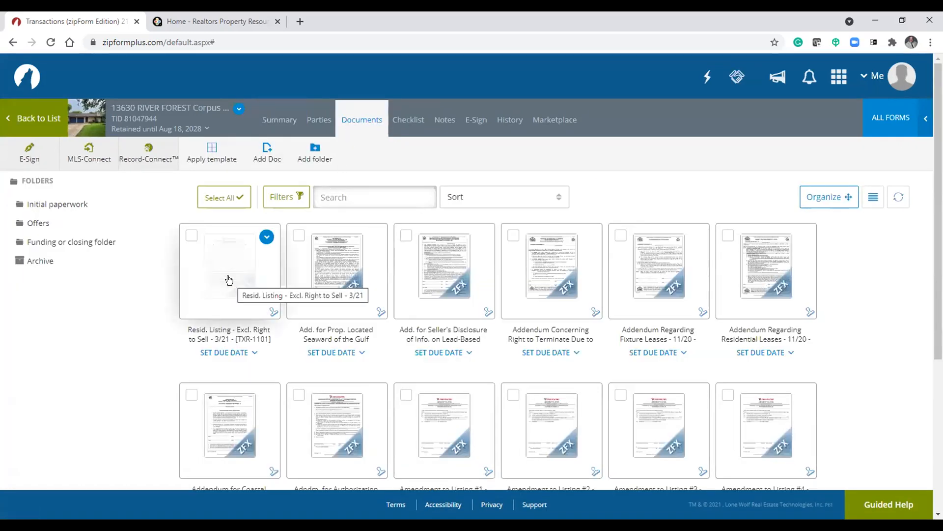
pyautogui.click(229, 280)
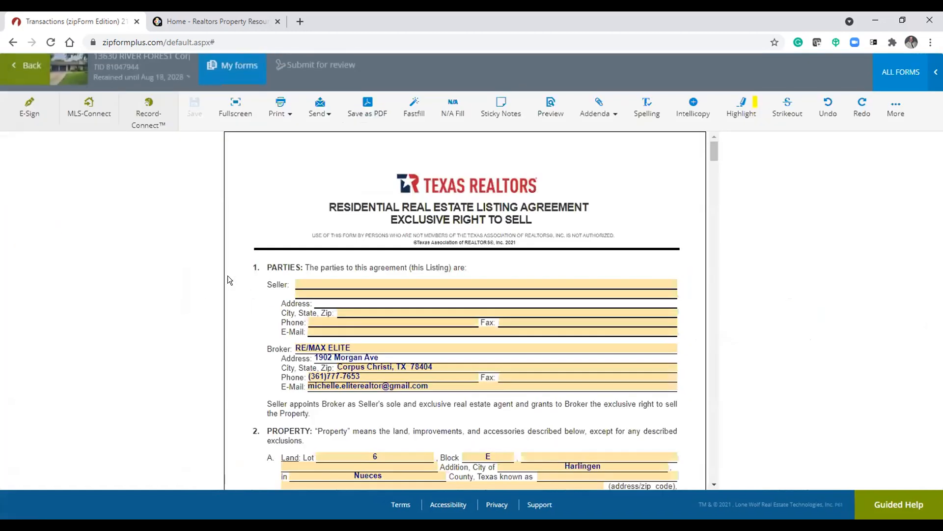
# - Scroll through the listing agreement to review its prefilled fields
pyautogui.scroll(-4, 712, 364)
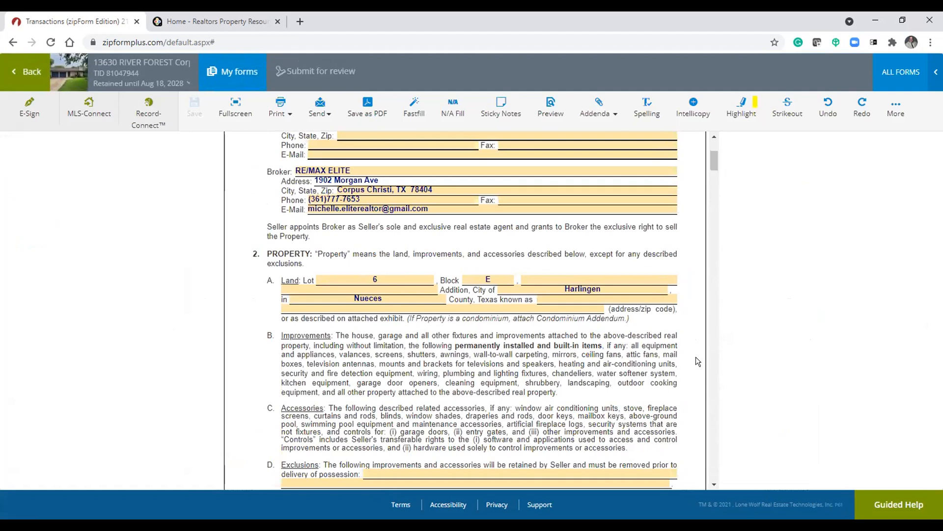
pyautogui.scroll(-10, 698, 361)
pyautogui.scroll(-4, 697, 361)
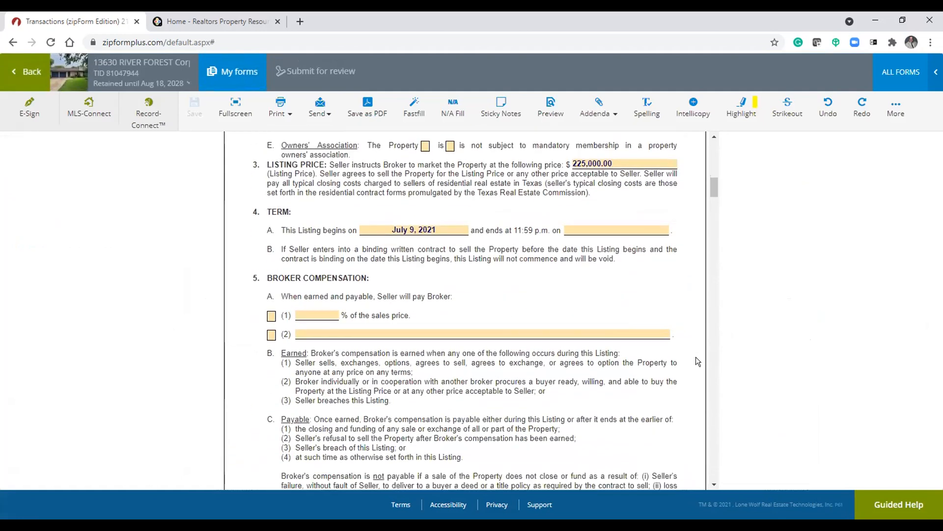
pyautogui.scroll(-18, 328, 267)
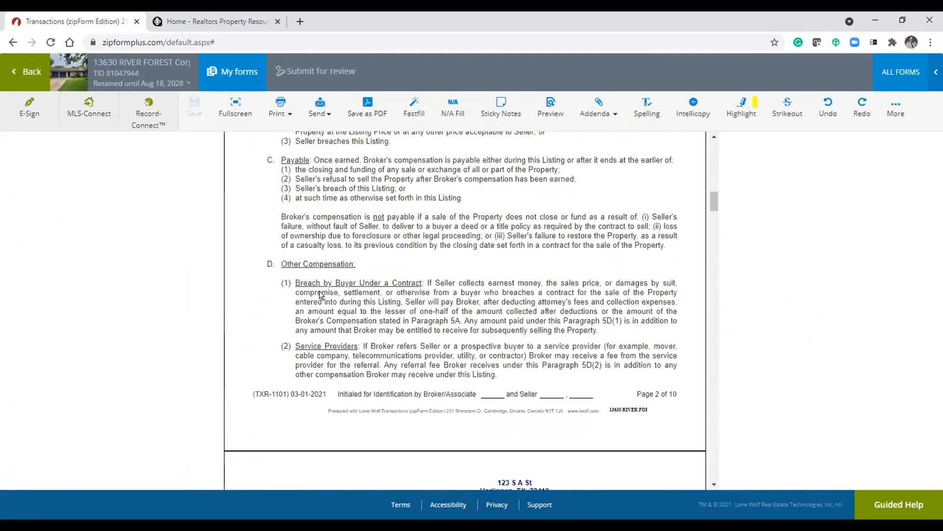
pyautogui.scroll(-20, 318, 295)
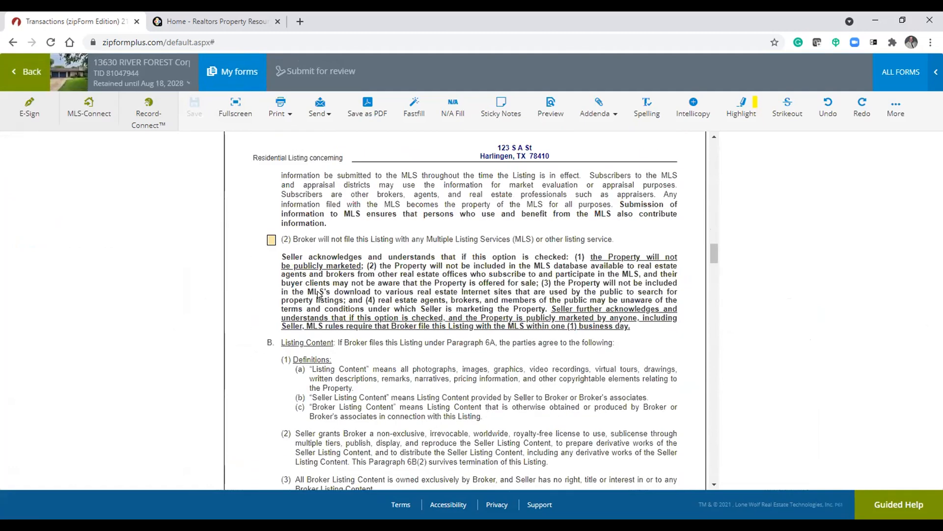
pyautogui.scroll(-10, 318, 291)
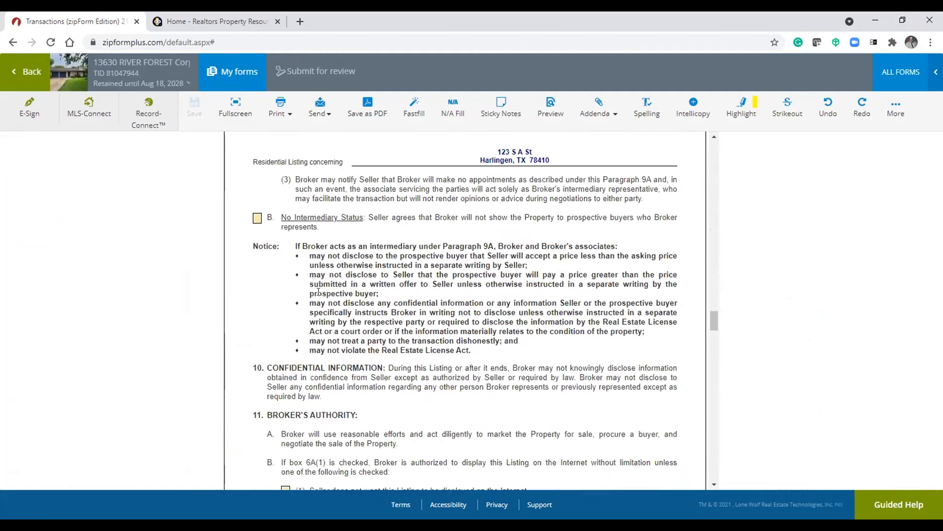
pyautogui.click(12, 76)
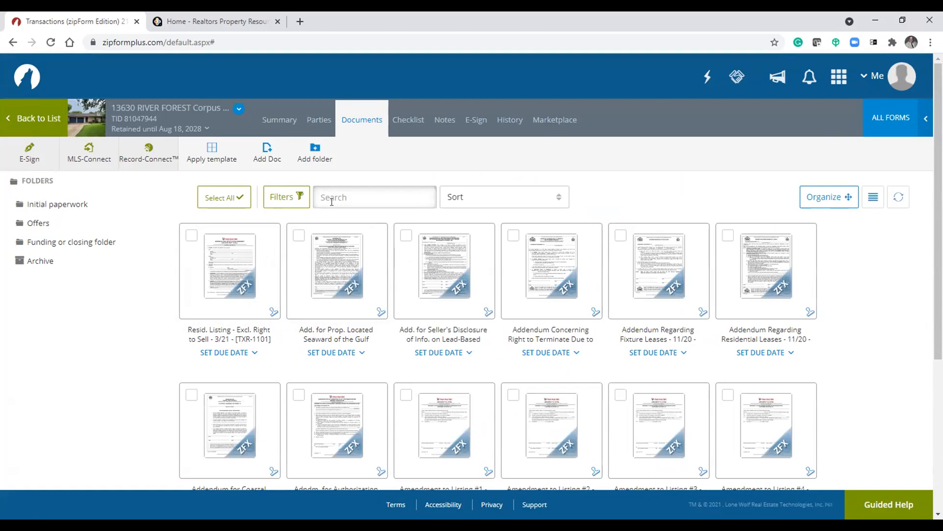
pyautogui.click(33, 115)
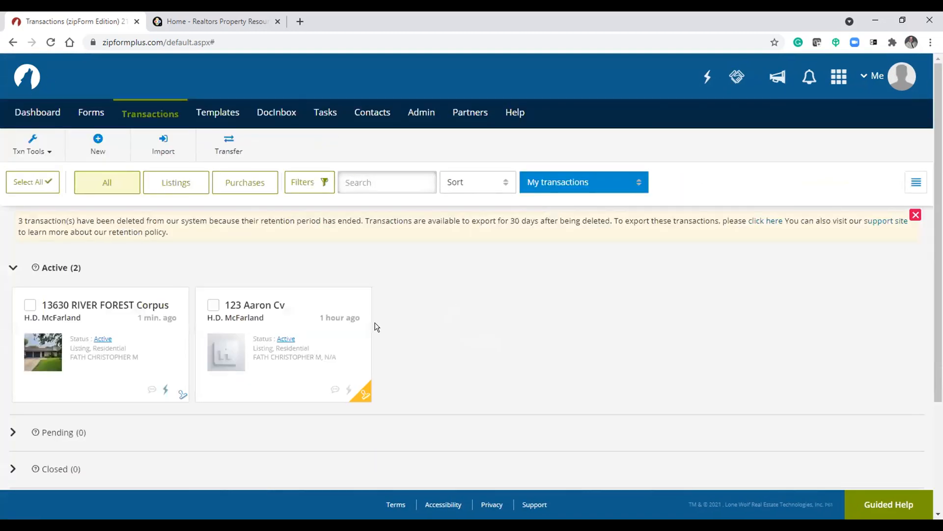
pyautogui.click(76, 304)
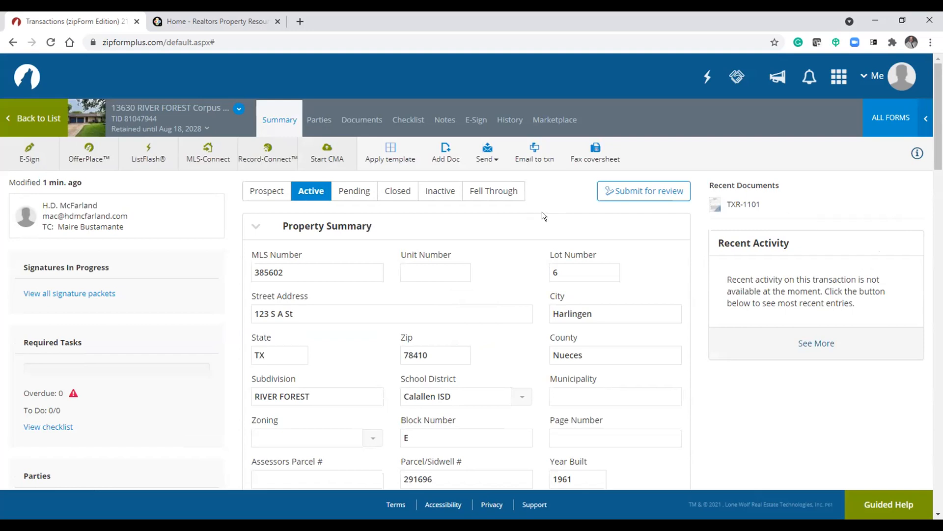
# - Open the transaction's e-mail dialog, highlight its transaction e-mail address, and close the dialog
pyautogui.click(535, 153)
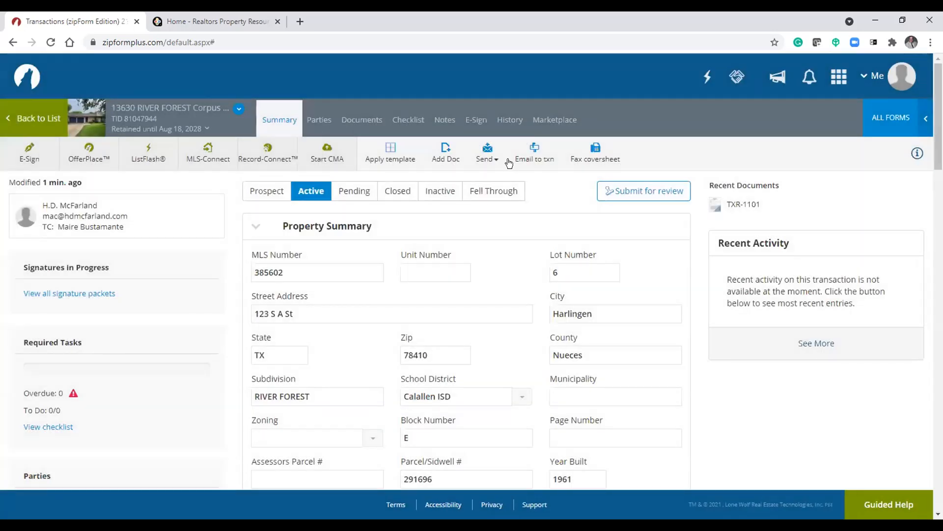
pyautogui.click(534, 153)
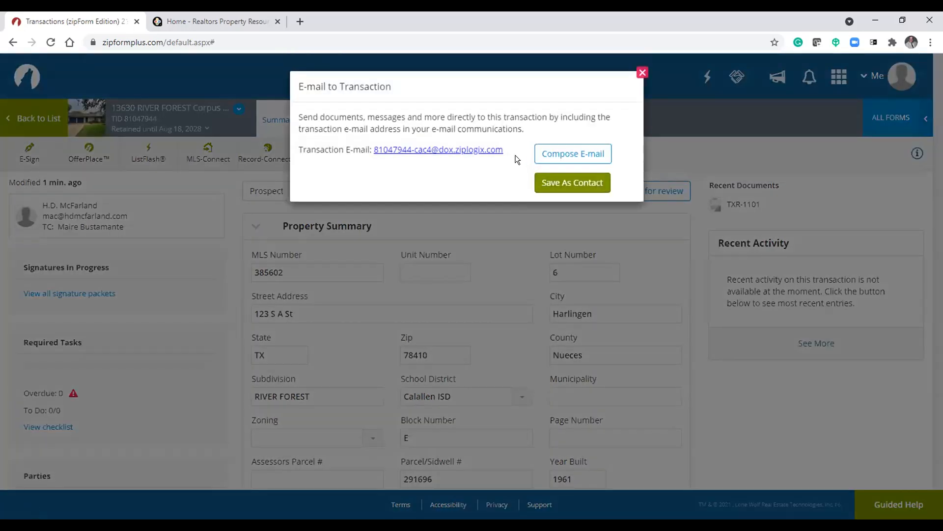
pyautogui.moveTo(504, 155); pyautogui.dragTo(373, 152)
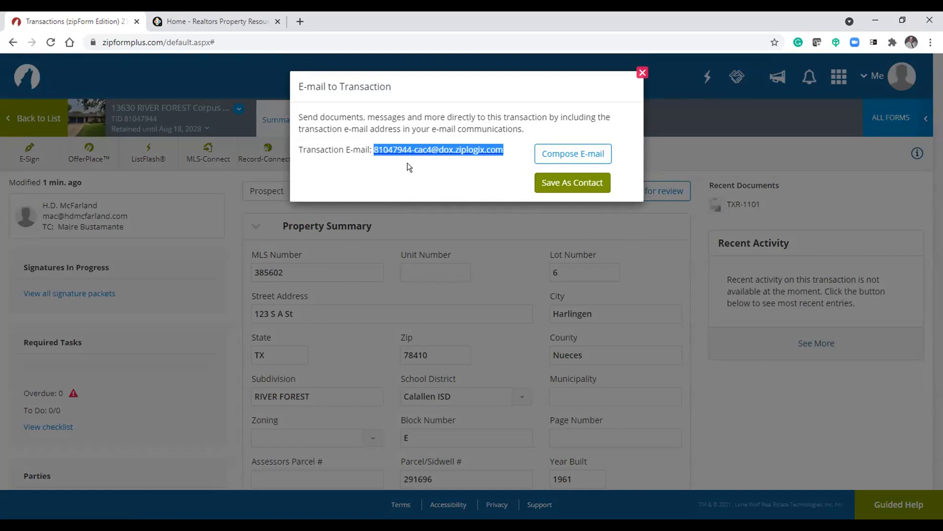
pyautogui.click(641, 73)
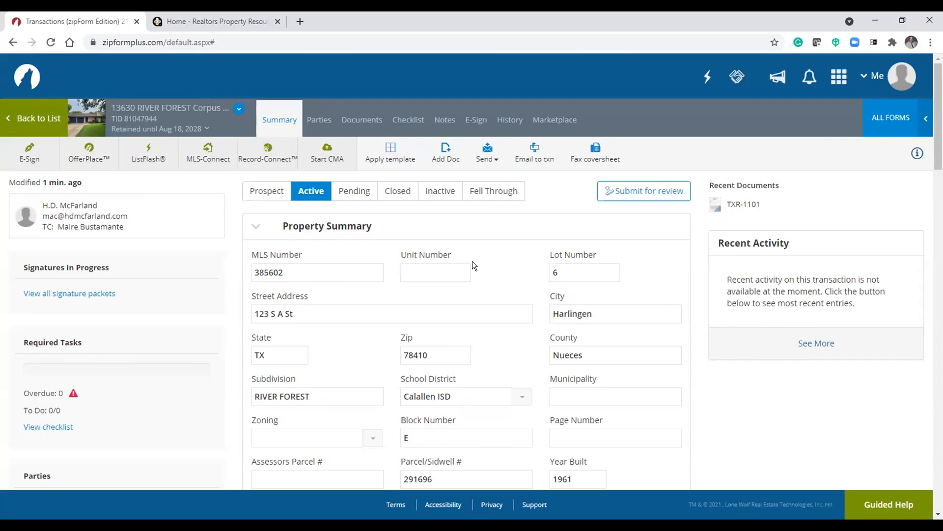
# - View the account profile menu, then collapse the Property, Listing, Purchase and Listing Side Commission summary sections
pyautogui.click(902, 78)
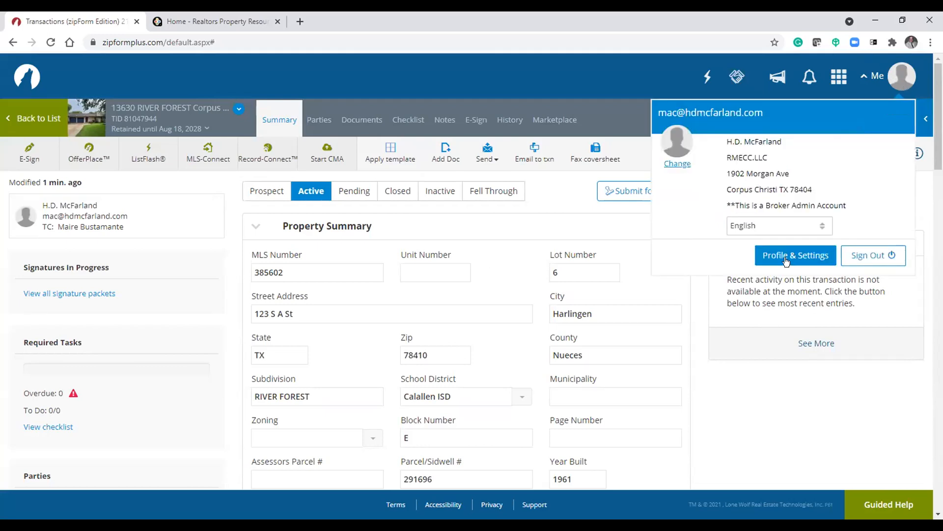
pyautogui.click(557, 224)
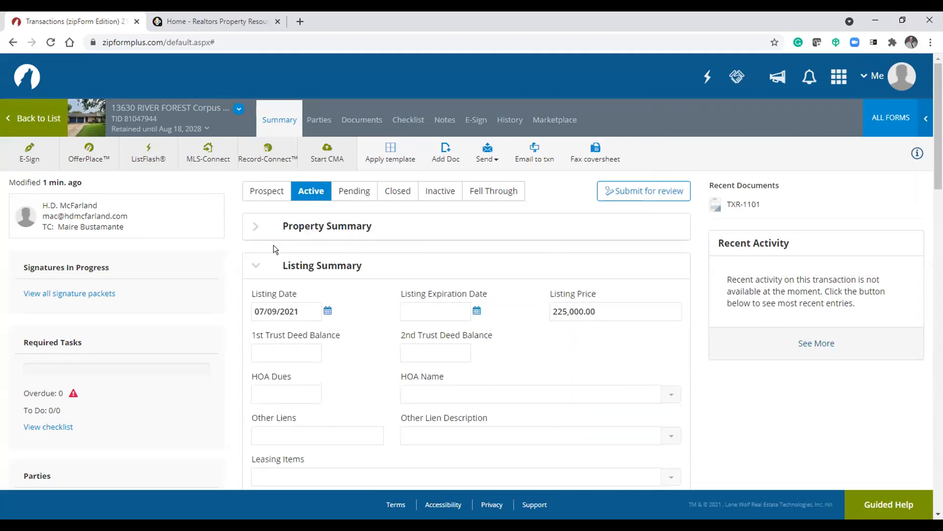
pyautogui.click(255, 263)
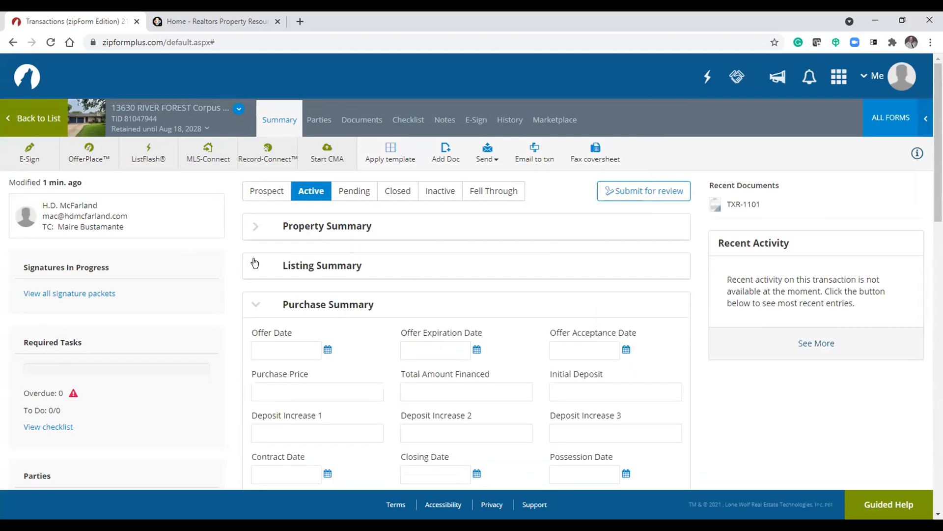
pyautogui.click(255, 305)
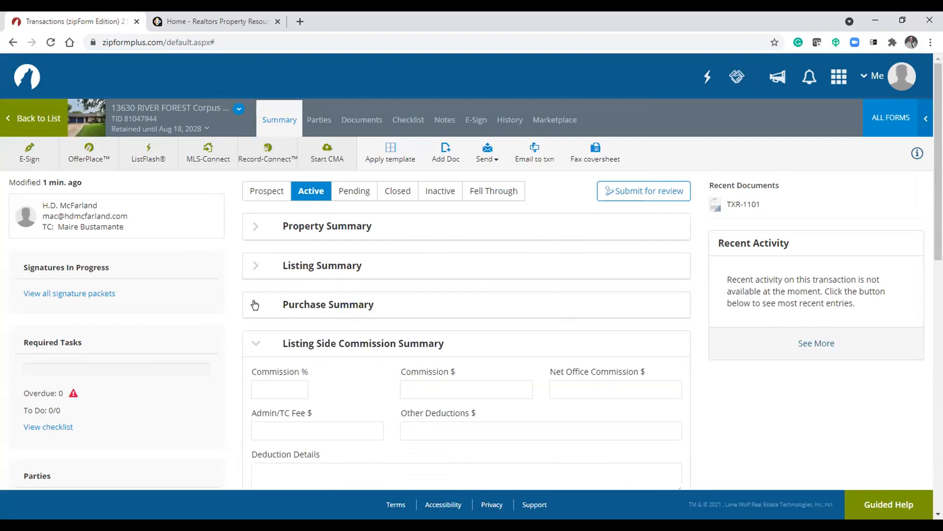
pyautogui.click(257, 343)
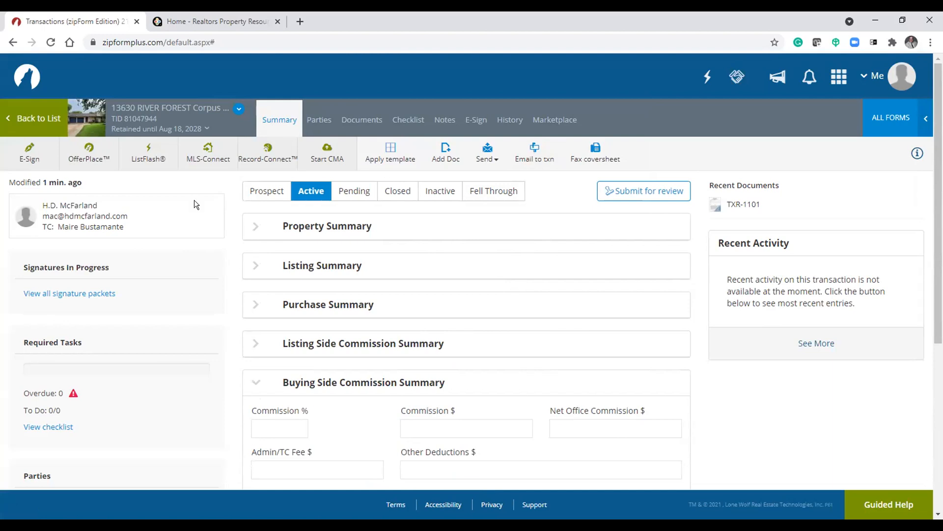
# - Return to the transactions list, open the DocInbox documents page, and highlight the inbox address
pyautogui.click(26, 119)
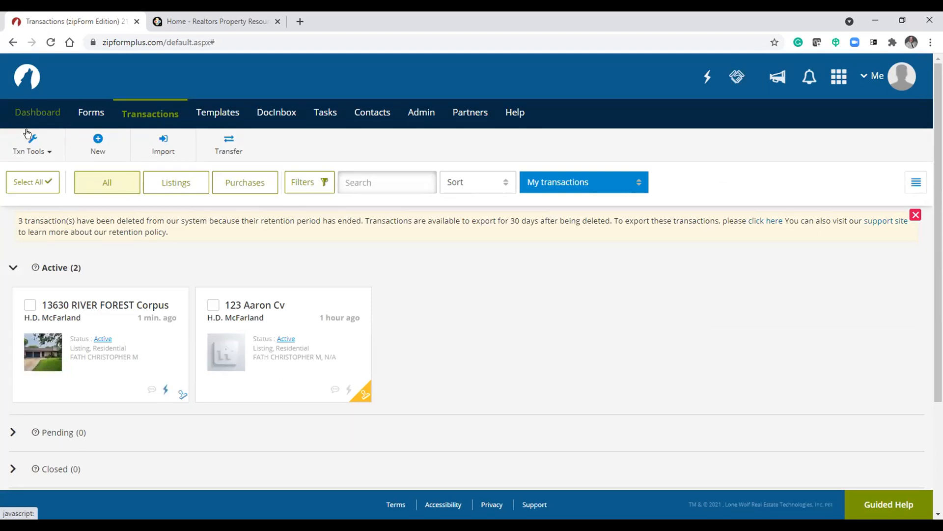
pyautogui.click(279, 114)
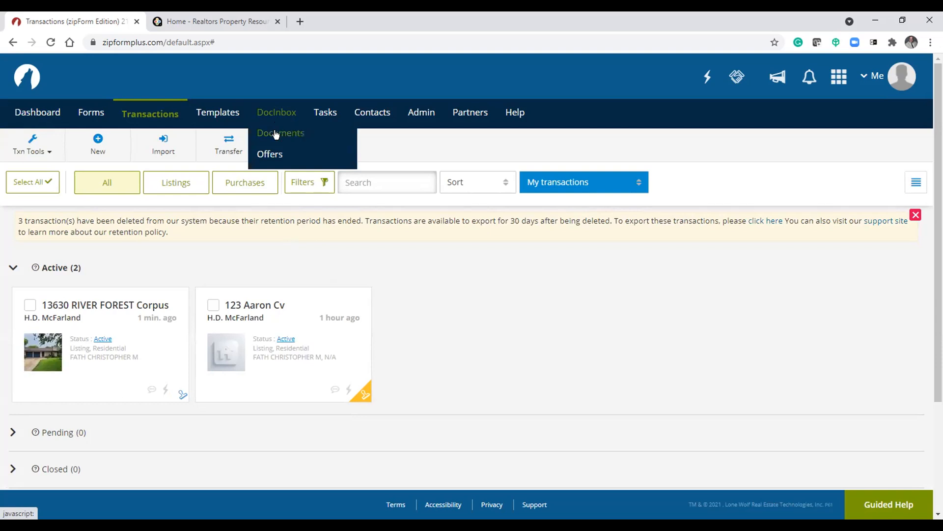
pyautogui.click(275, 133)
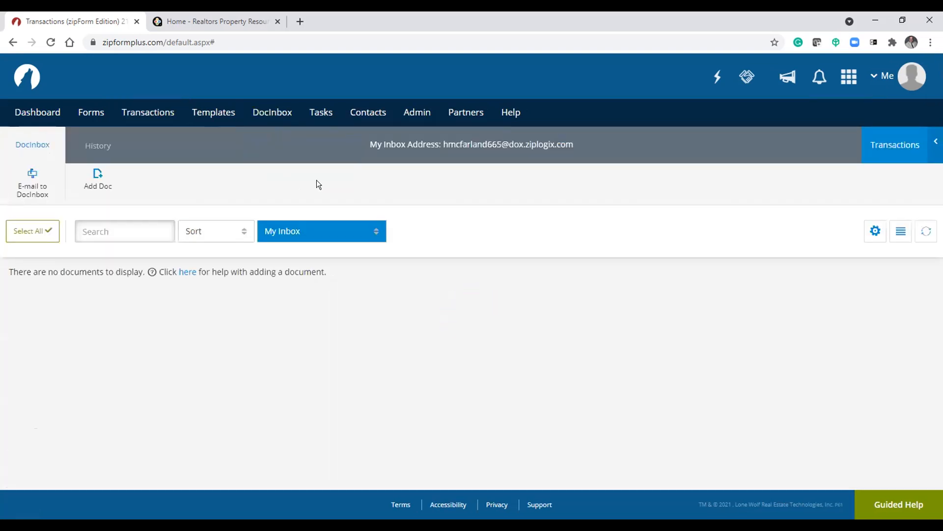
pyautogui.moveTo(441, 145); pyautogui.dragTo(590, 142)
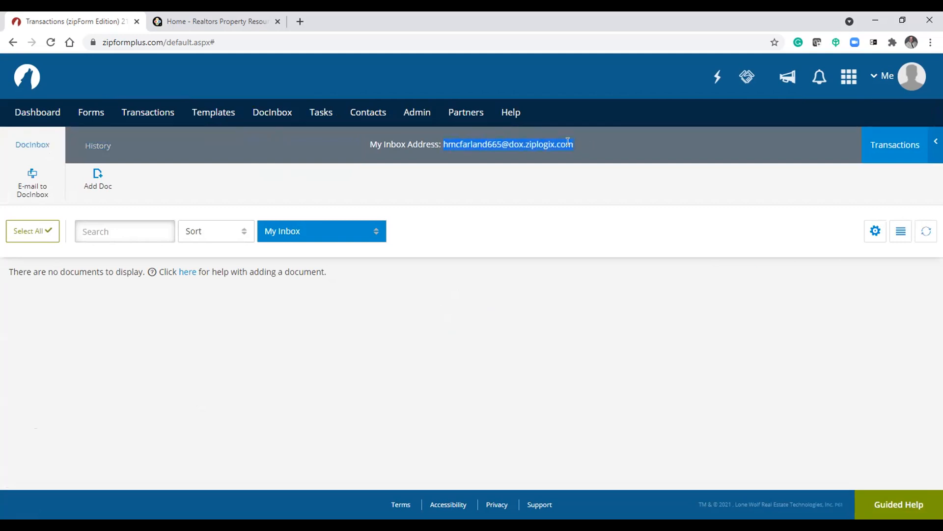
pyautogui.moveTo(573, 142); pyautogui.dragTo(571, 143)
pyautogui.moveTo(71, 271); pyautogui.dragTo(179, 285)
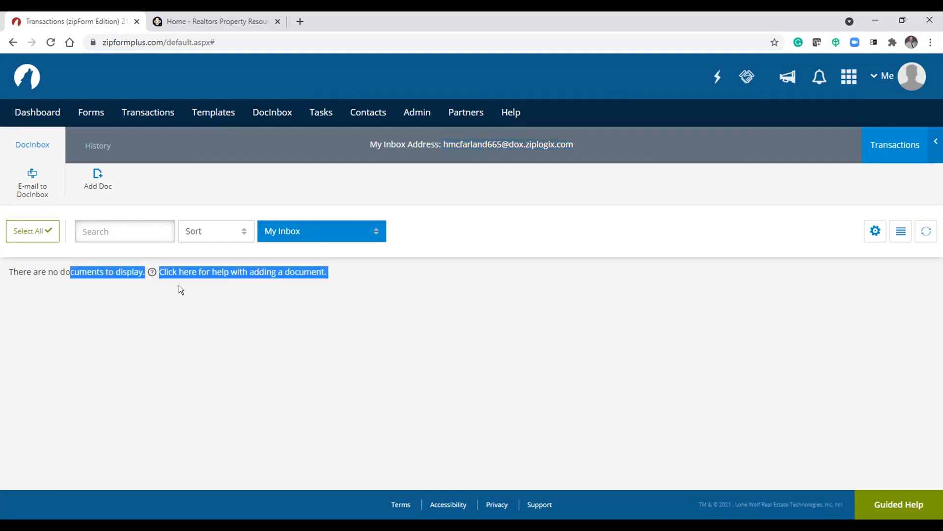
pyautogui.click(182, 350)
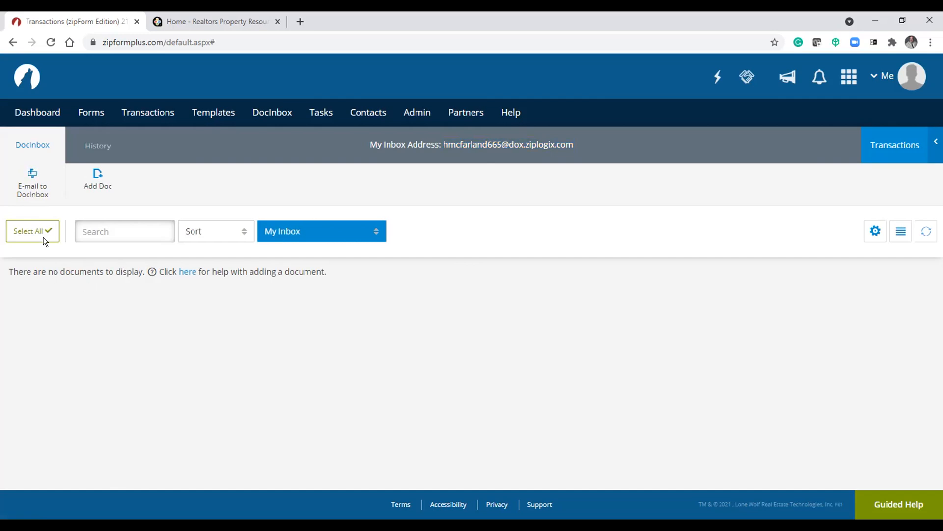
# - Open the E-mail to DocInbox dialog, highlight its e-mail address, and close it
pyautogui.click(37, 193)
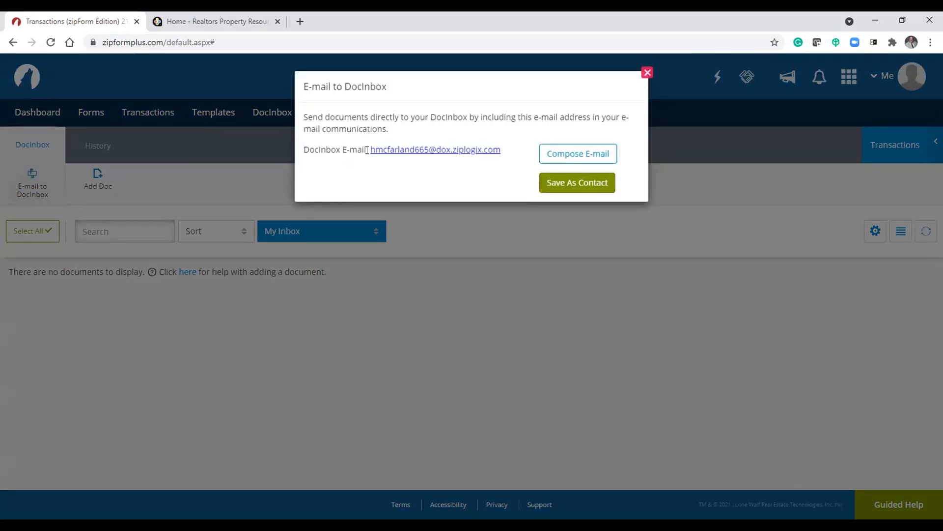
pyautogui.moveTo(367, 150); pyautogui.dragTo(508, 147)
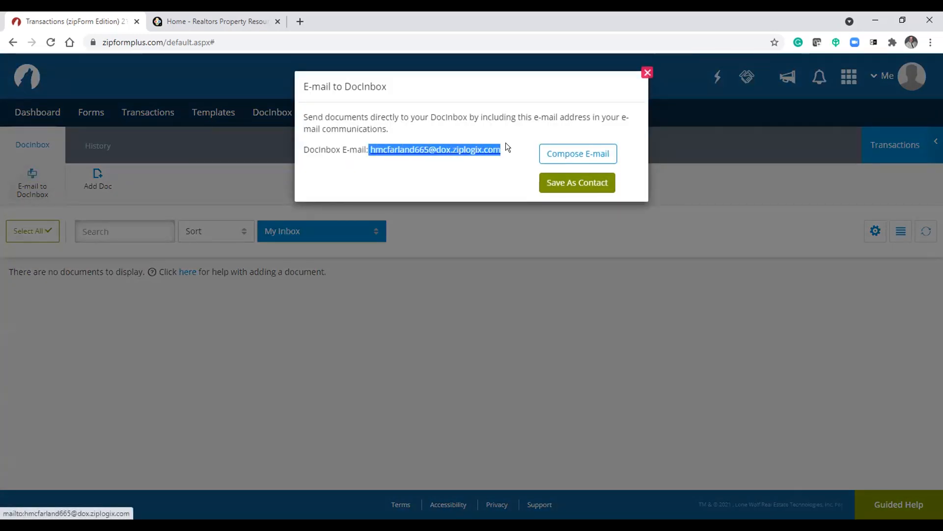
pyautogui.click(462, 192)
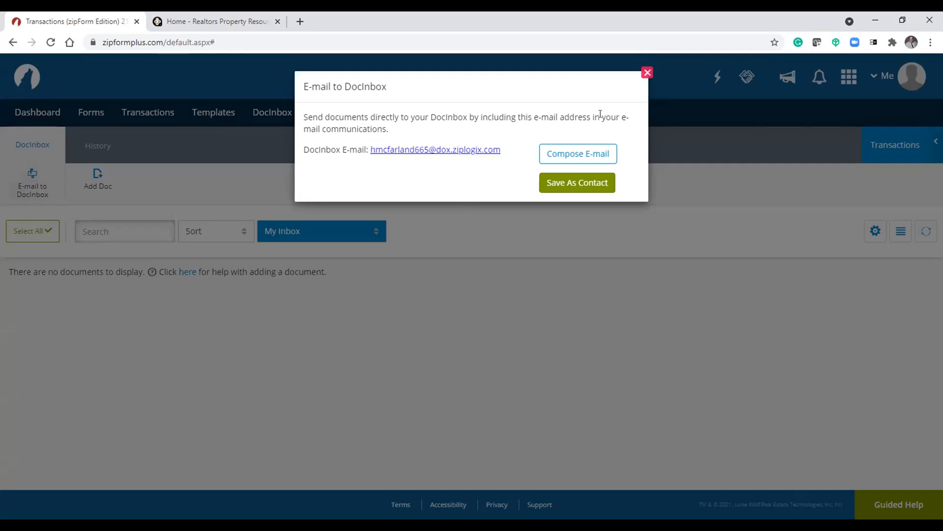
pyautogui.click(648, 72)
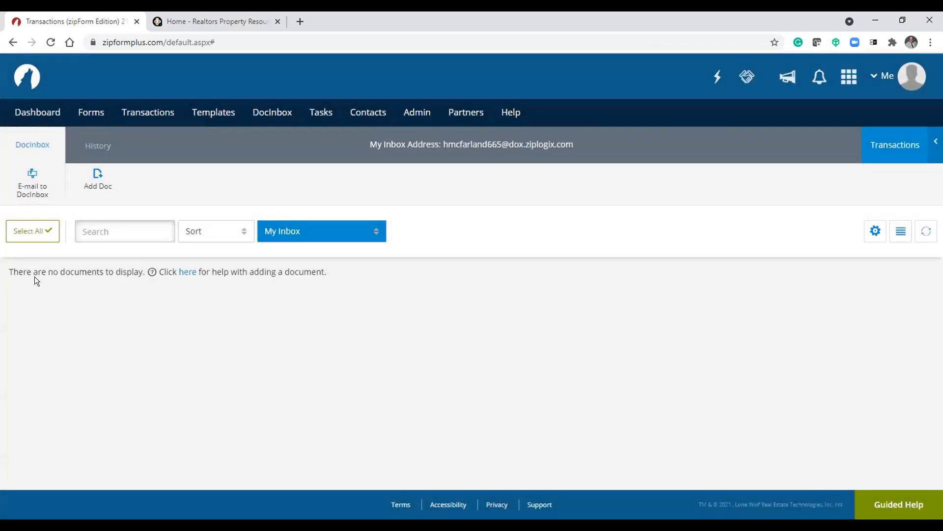
# - Add the PDF document '3rd party financing for seller signature' to the DocInbox
pyautogui.click(97, 175)
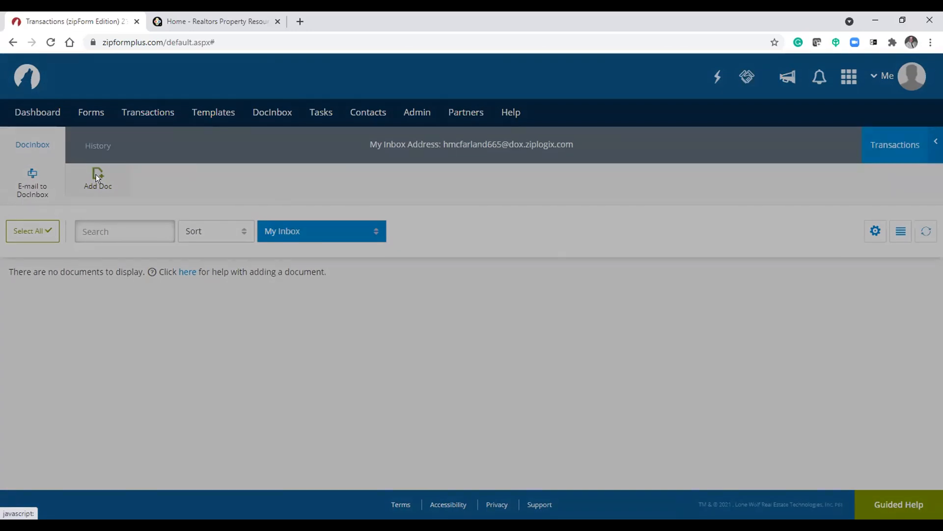
pyautogui.click(368, 167)
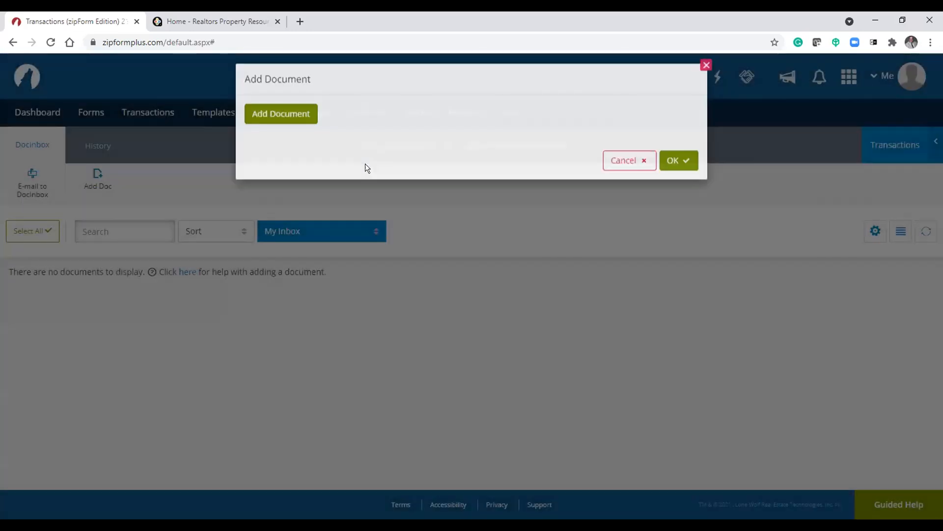
pyautogui.click(175, 121)
pyautogui.click(466, 310)
pyautogui.click(674, 241)
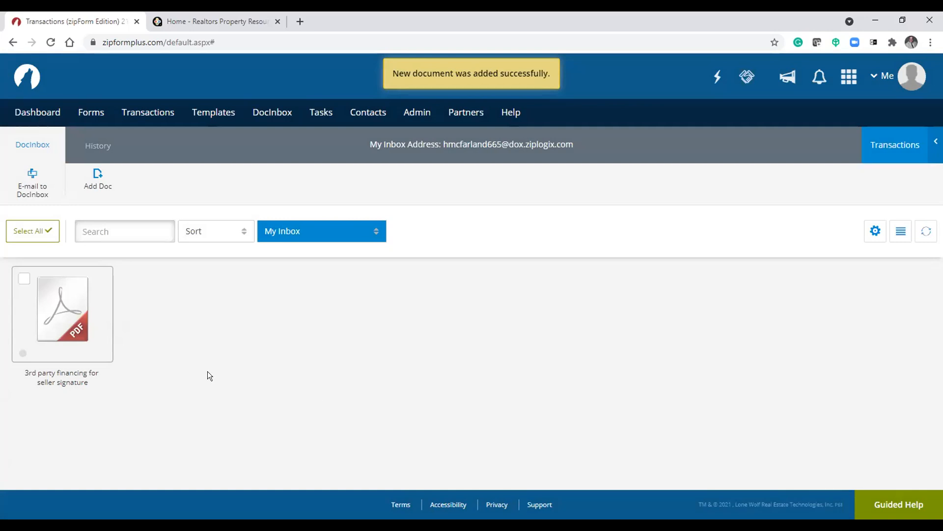
pyautogui.moveTo(65, 293)
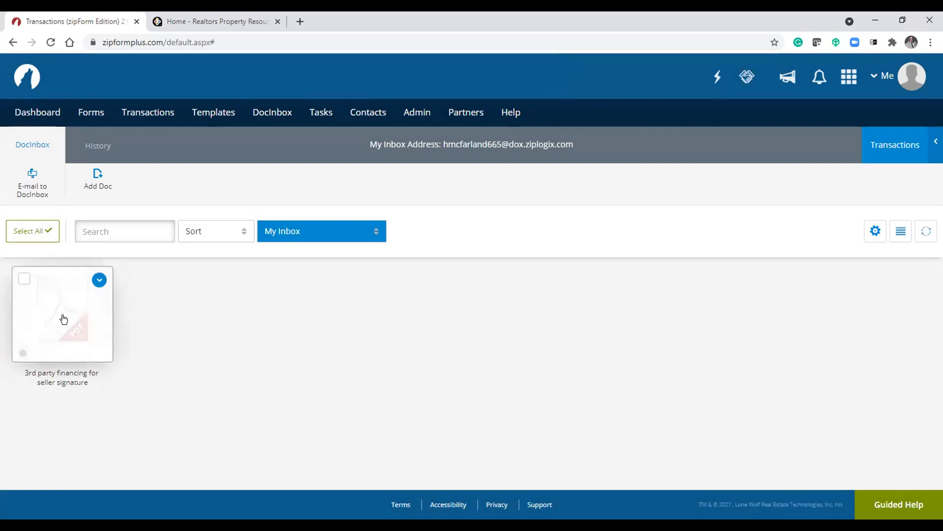
pyautogui.click(95, 279)
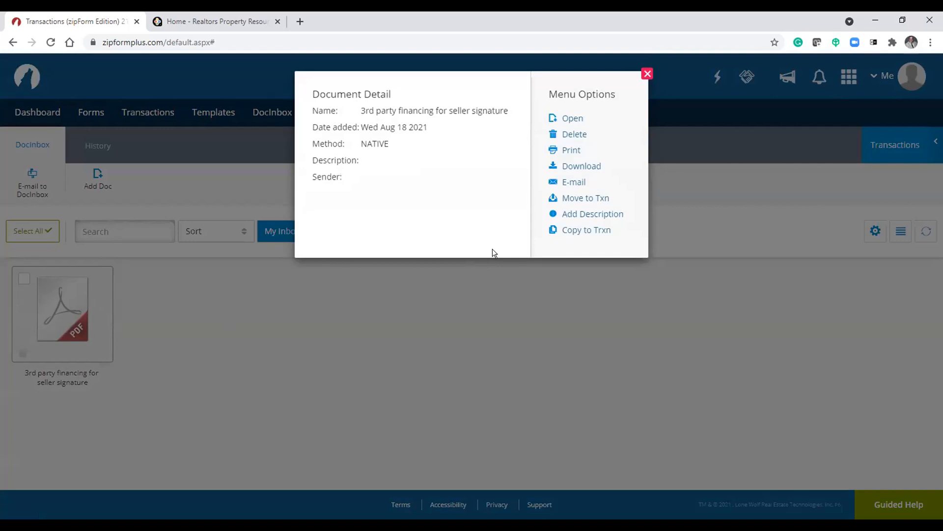
pyautogui.click(586, 198)
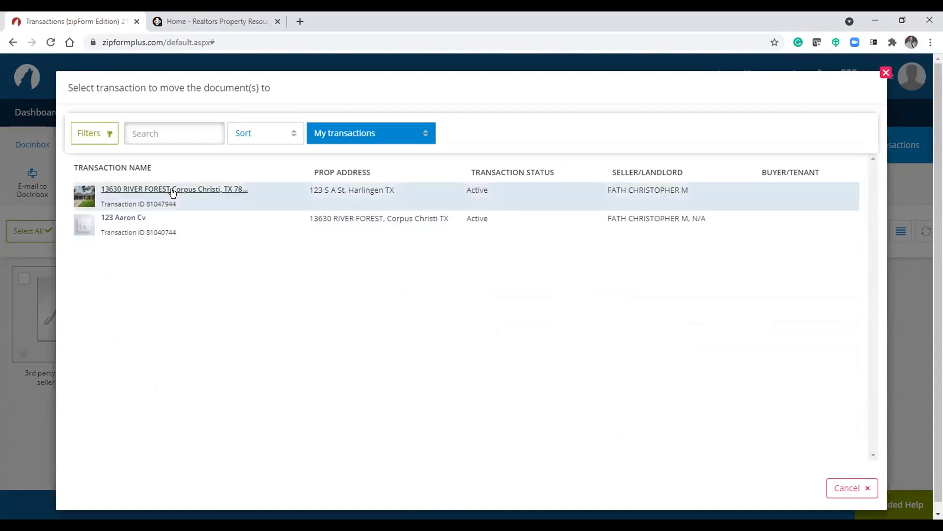
pyautogui.click(144, 190)
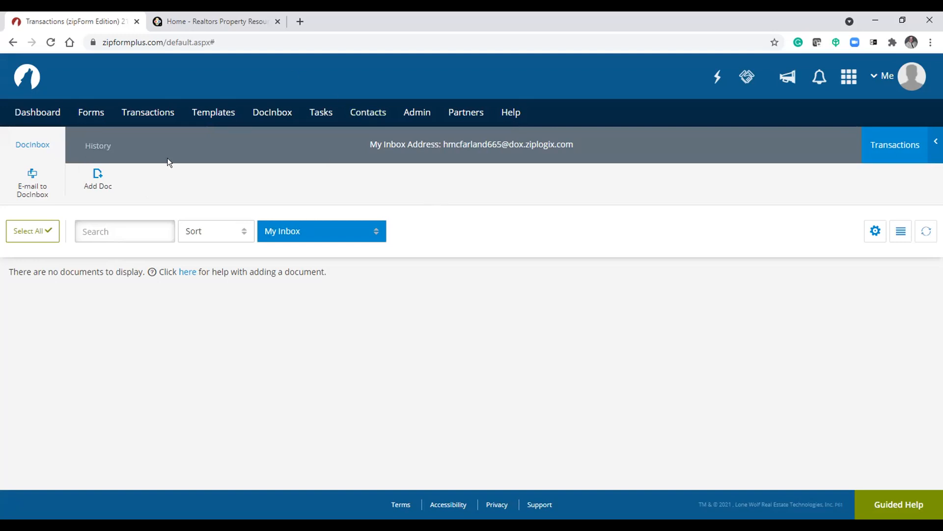
# - Review the DocInbox history log of added and moved documents
pyautogui.click(86, 147)
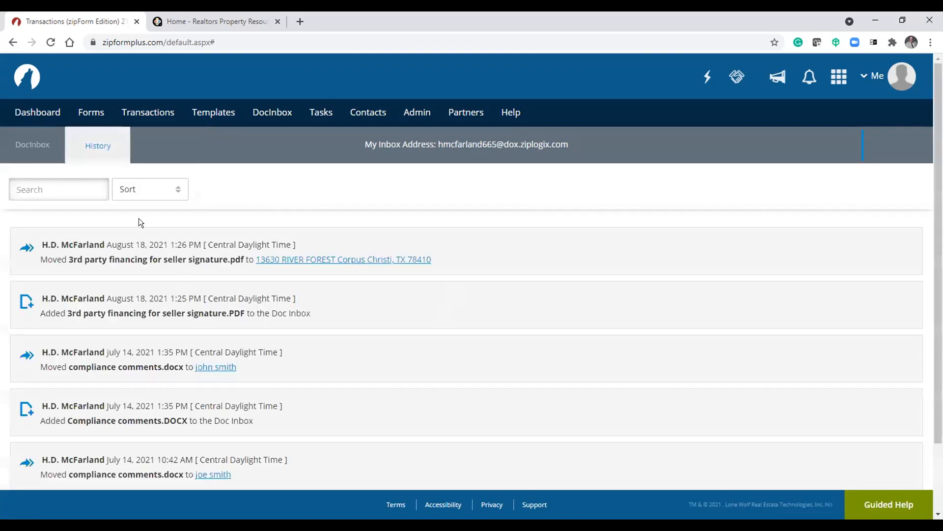
pyautogui.scroll(-2, 105, 190)
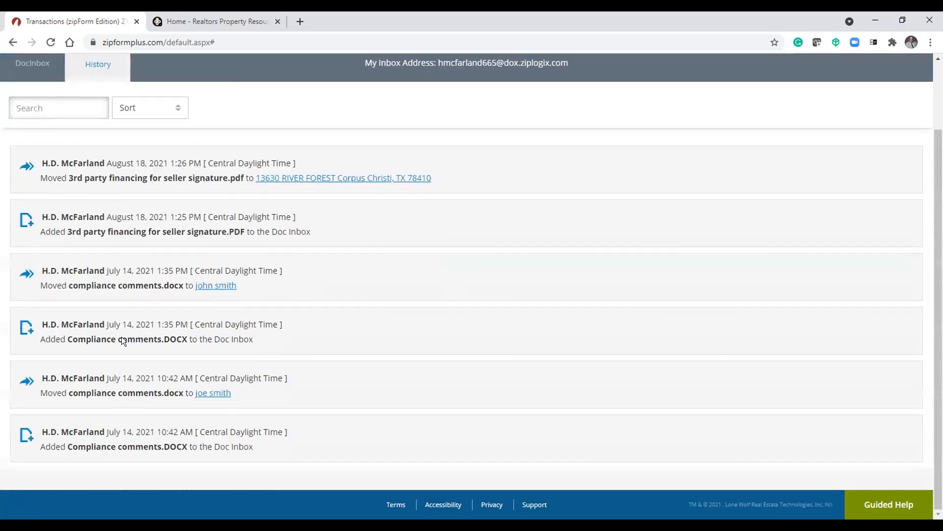
pyautogui.scroll(2, 121, 337)
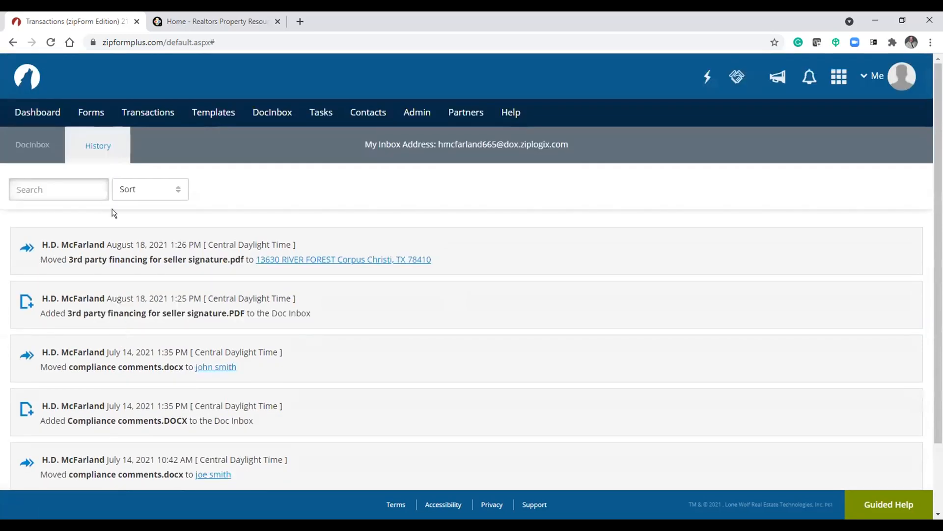
pyautogui.click(34, 145)
pyautogui.click(100, 142)
# - Open the Dashboard and scroll through its listings chart and recent activity
pyautogui.click(19, 112)
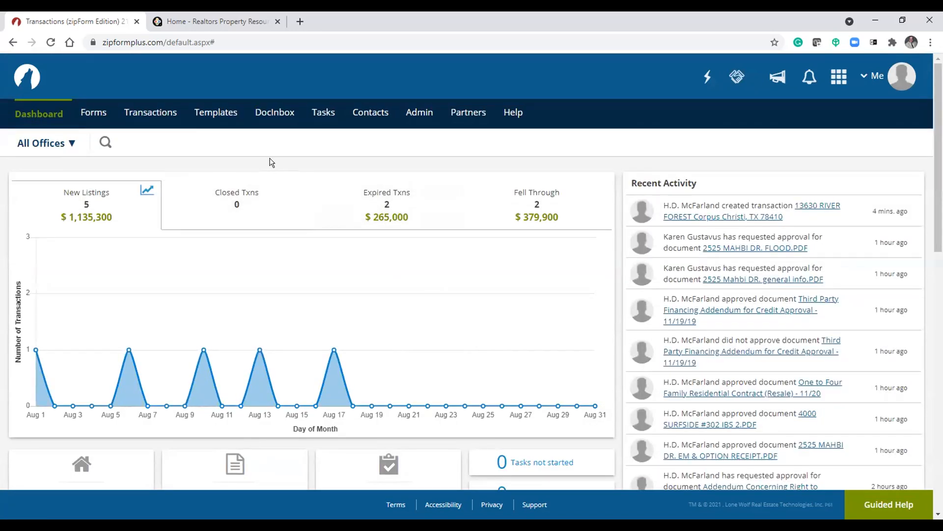
pyautogui.scroll(-1, 269, 161)
pyautogui.scroll(-2, 266, 157)
pyautogui.scroll(5, 255, 160)
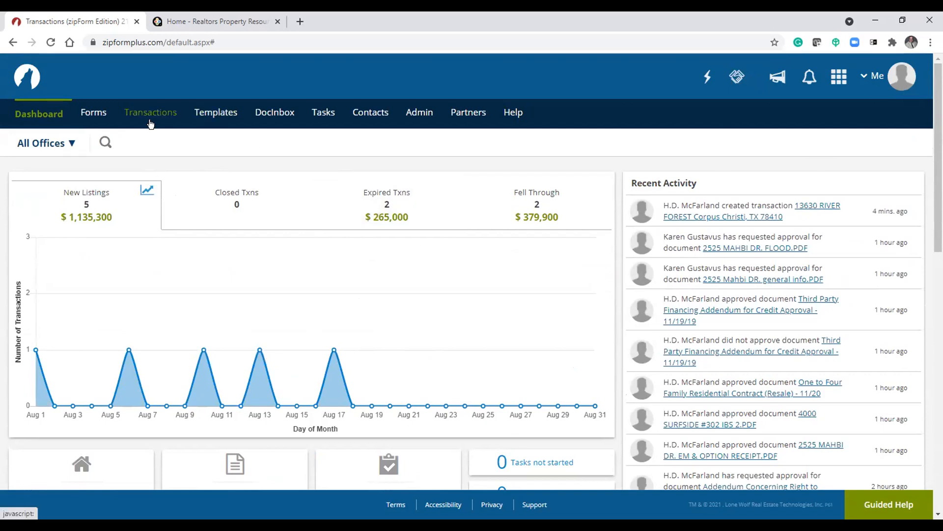
pyautogui.click(282, 114)
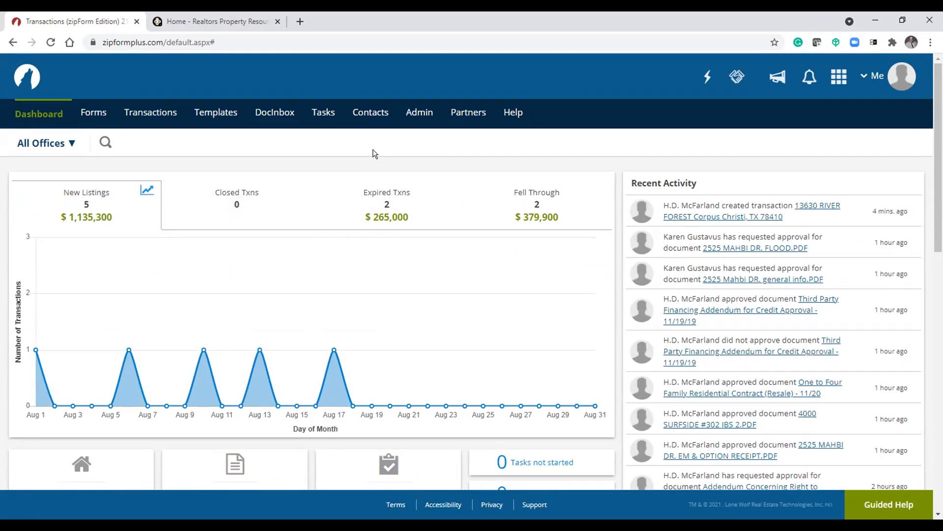
# - Open Contacts and preview the new contact form and the cloud import provider choices without saving anything
pyautogui.click(369, 113)
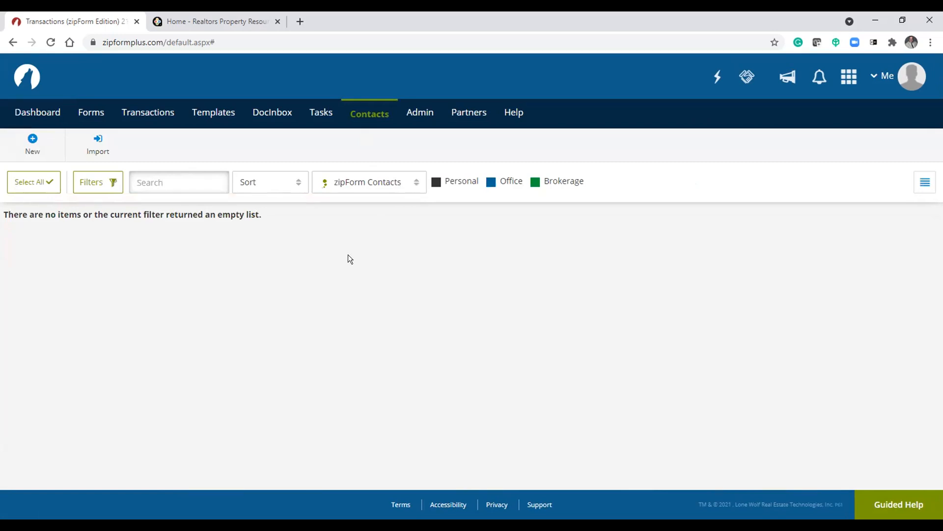
pyautogui.click(32, 140)
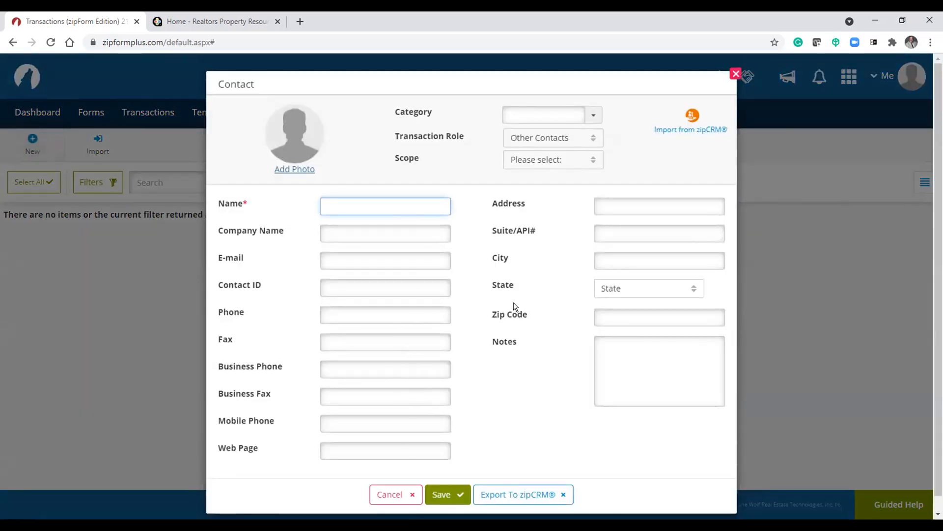
pyautogui.click(736, 74)
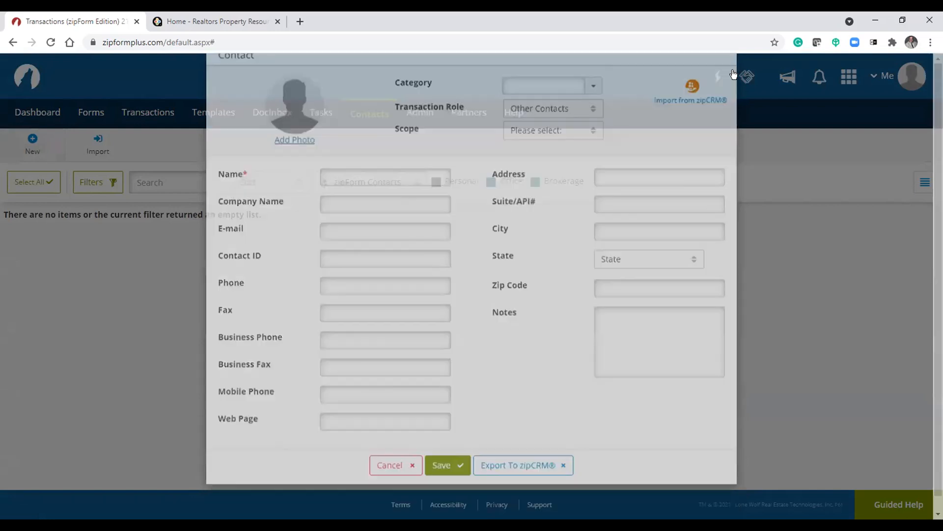
pyautogui.click(94, 143)
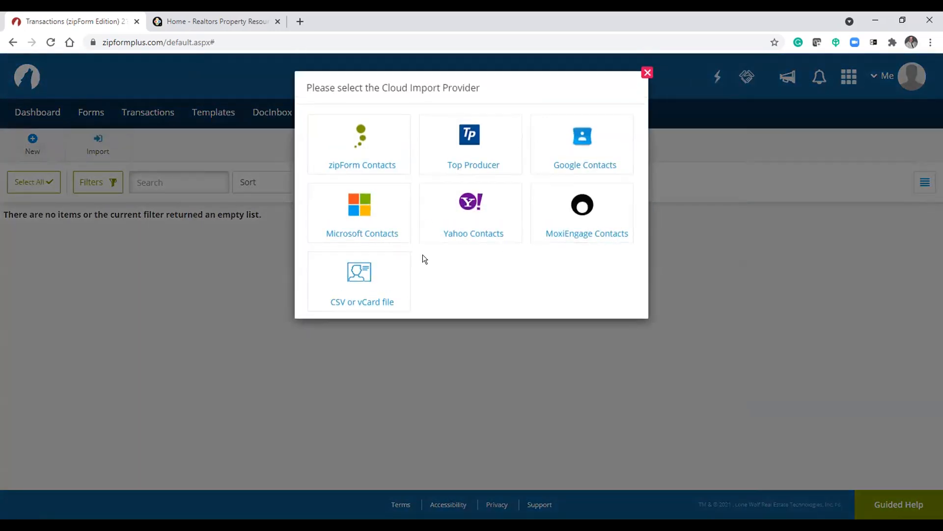
pyautogui.click(647, 74)
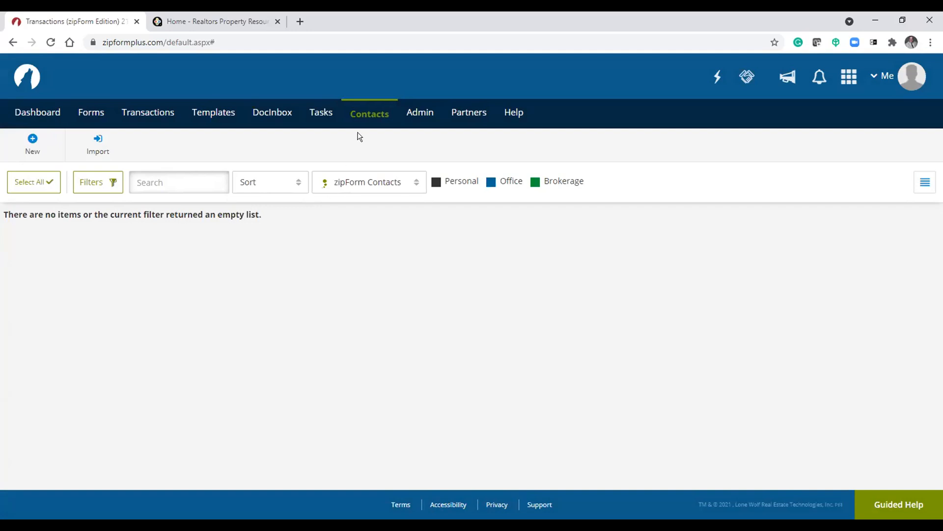
pyautogui.click(100, 146)
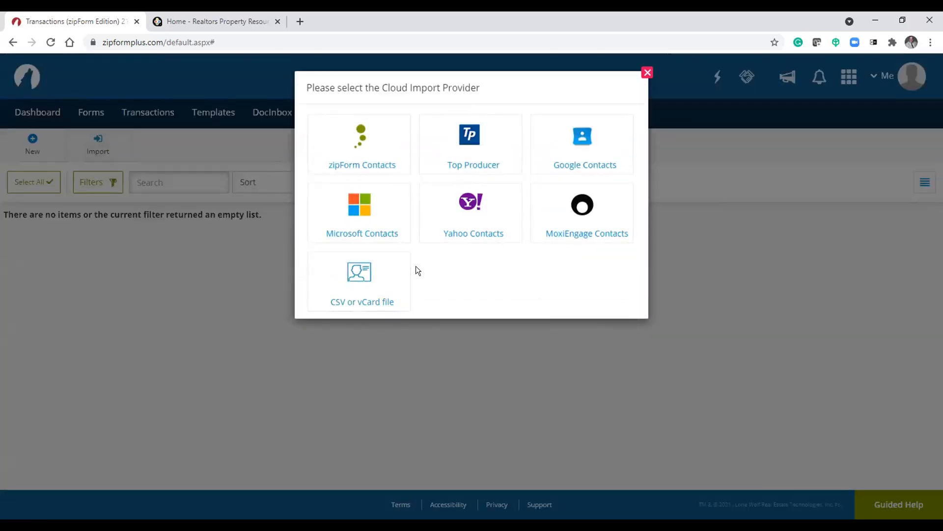
pyautogui.click(644, 78)
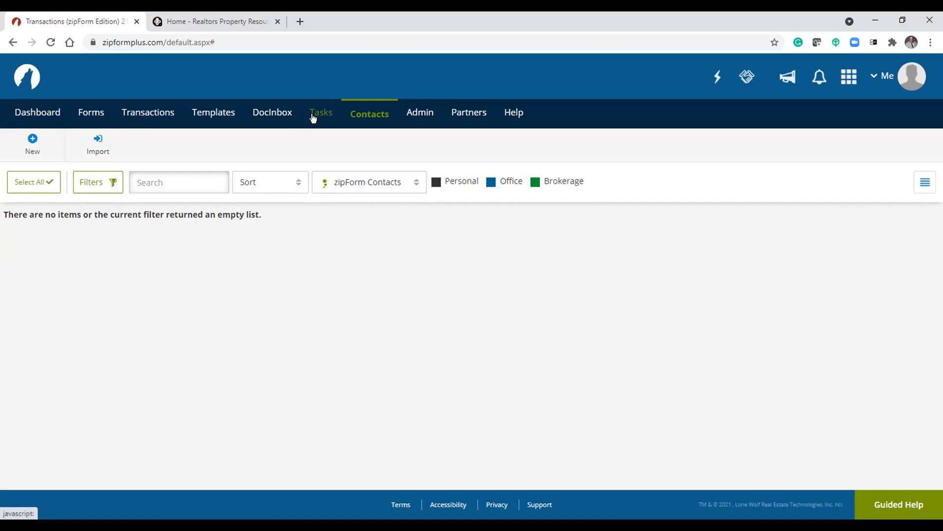
# - Examine the contact source list options on the Contacts page
pyautogui.click(344, 185)
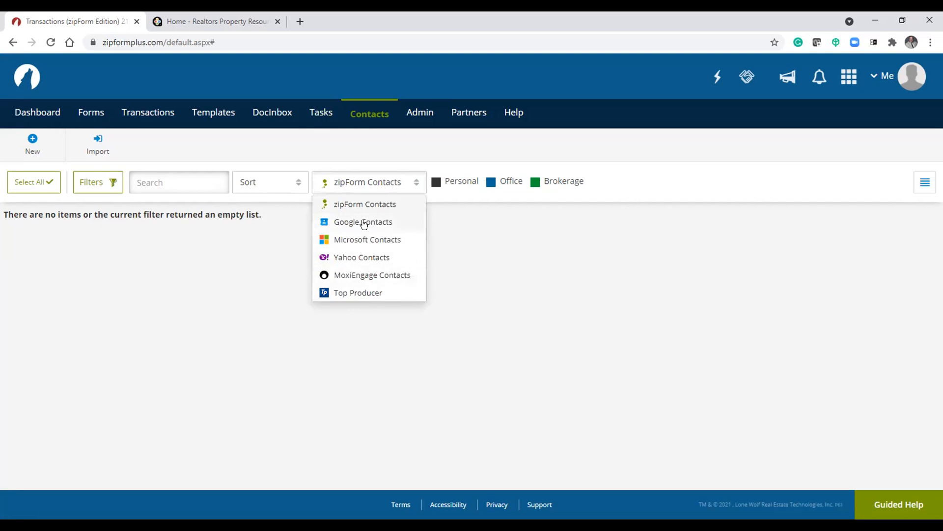
pyautogui.click(270, 259)
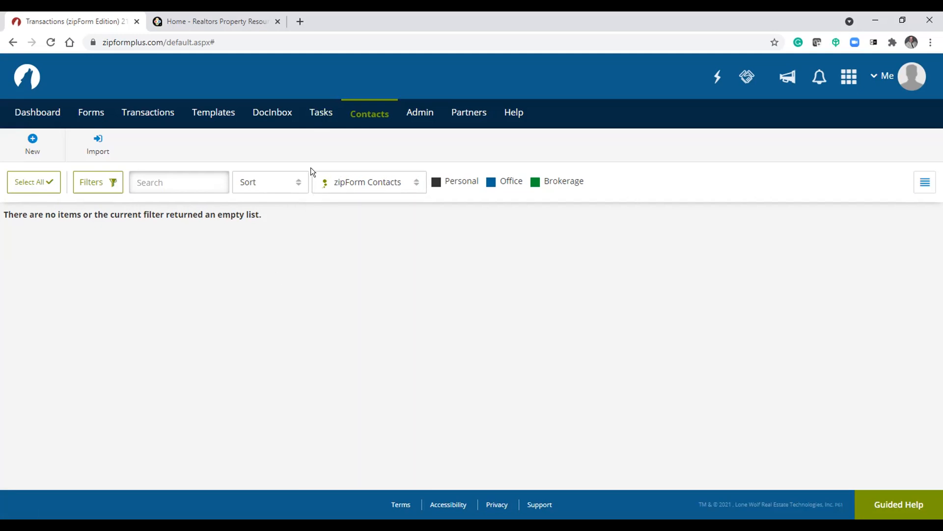
pyautogui.click(362, 183)
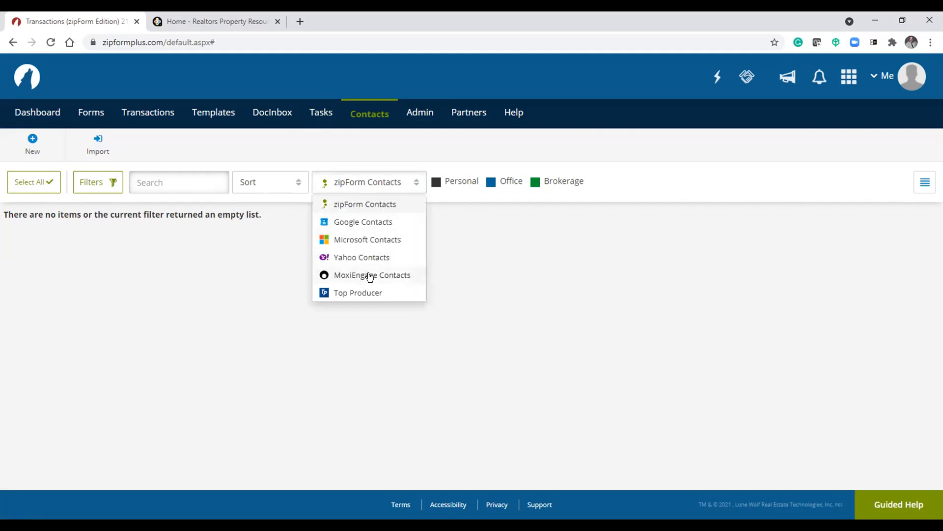
pyautogui.click(263, 276)
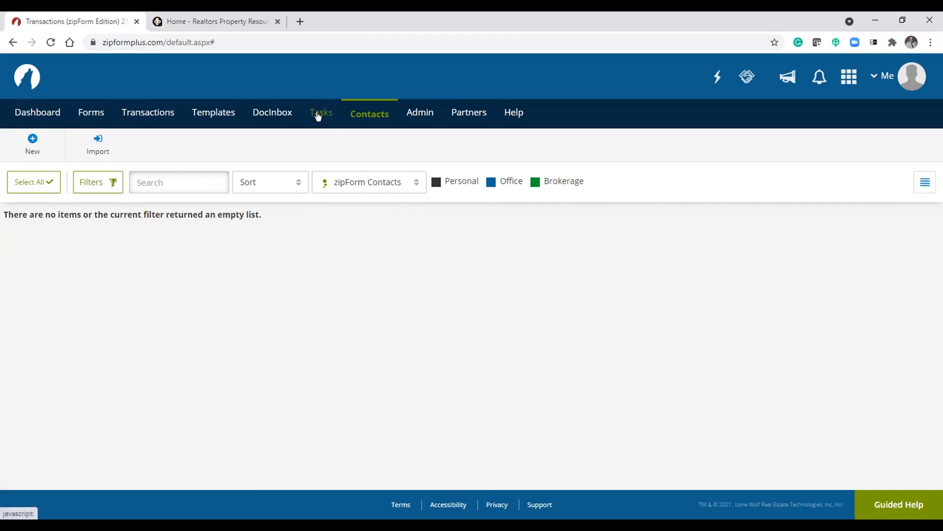
# - Open Tasks, scroll through the urgent task checklist, and switch the task view to Calendar
pyautogui.click(317, 113)
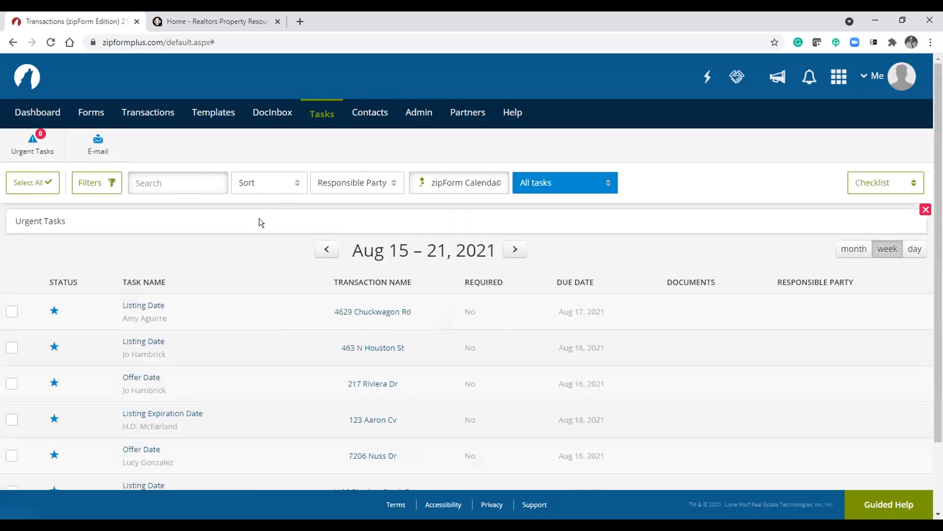
pyautogui.scroll(-2, 245, 251)
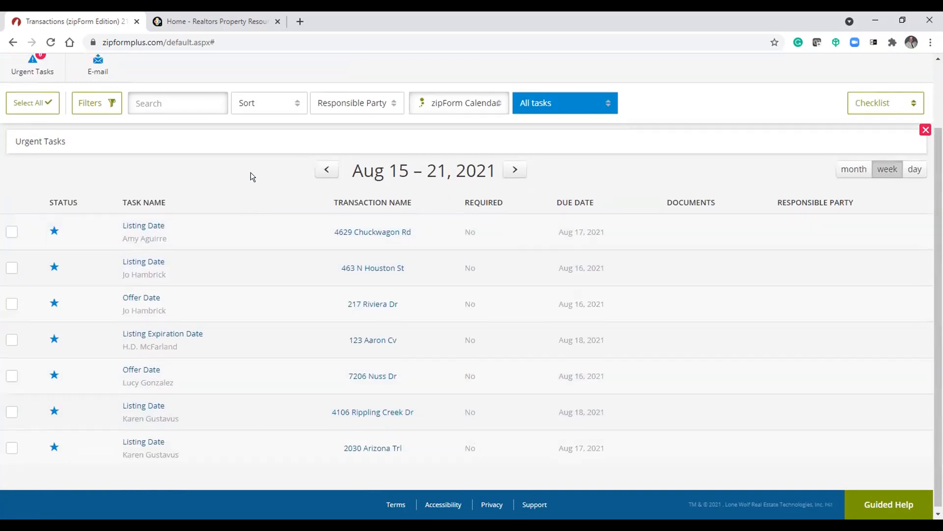
pyautogui.scroll(2, 251, 172)
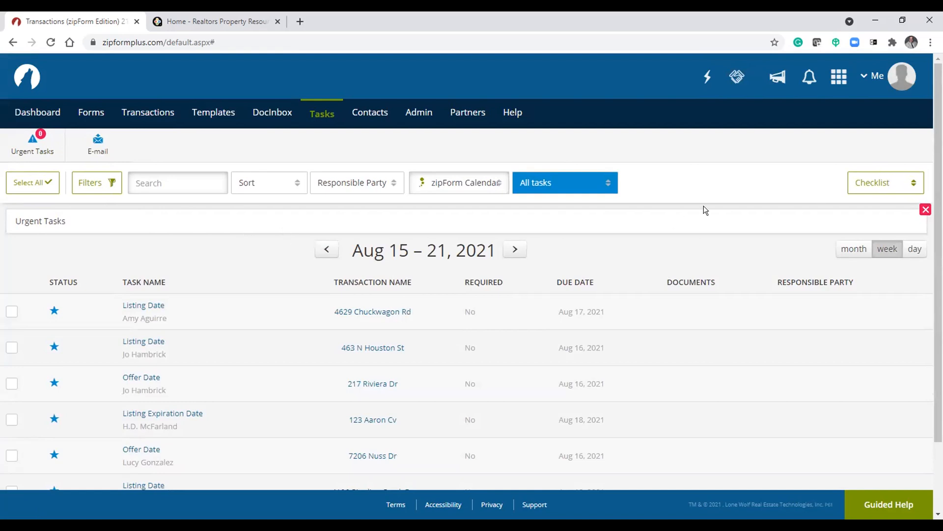
pyautogui.click(864, 183)
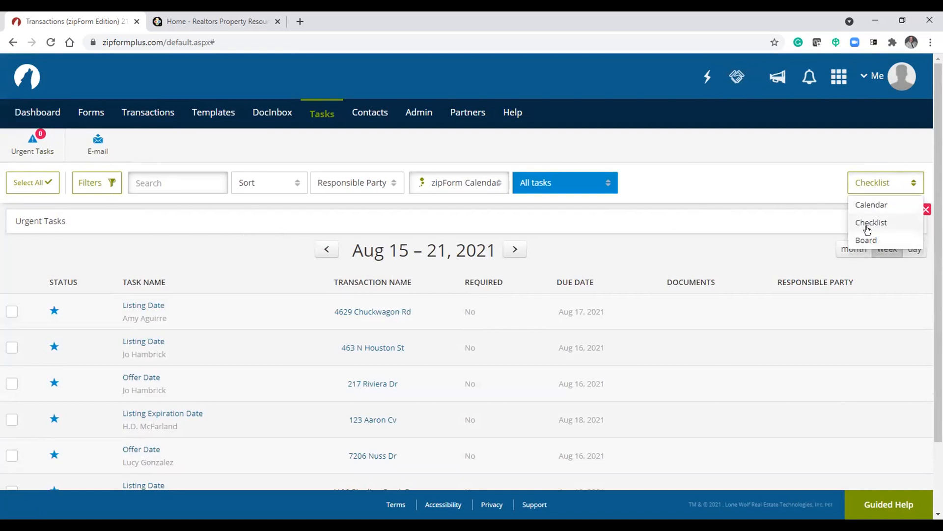
pyautogui.click(871, 204)
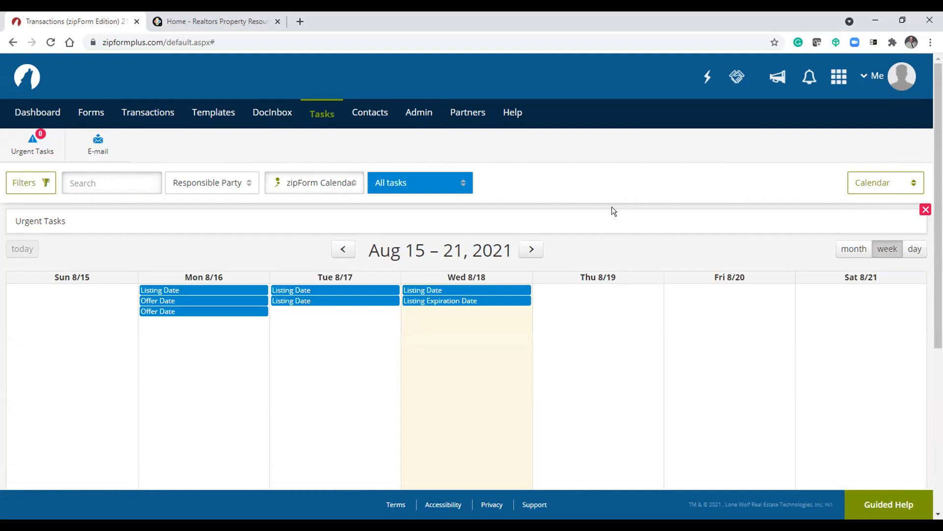
# - Switch the task calendar source to Google Calendar and then back to zipForm Calendar
pyautogui.click(339, 184)
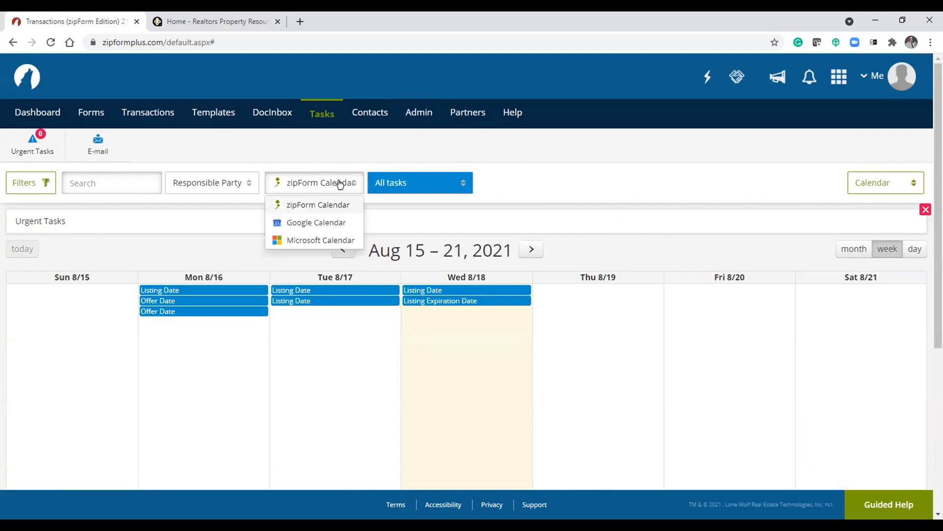
pyautogui.click(317, 225)
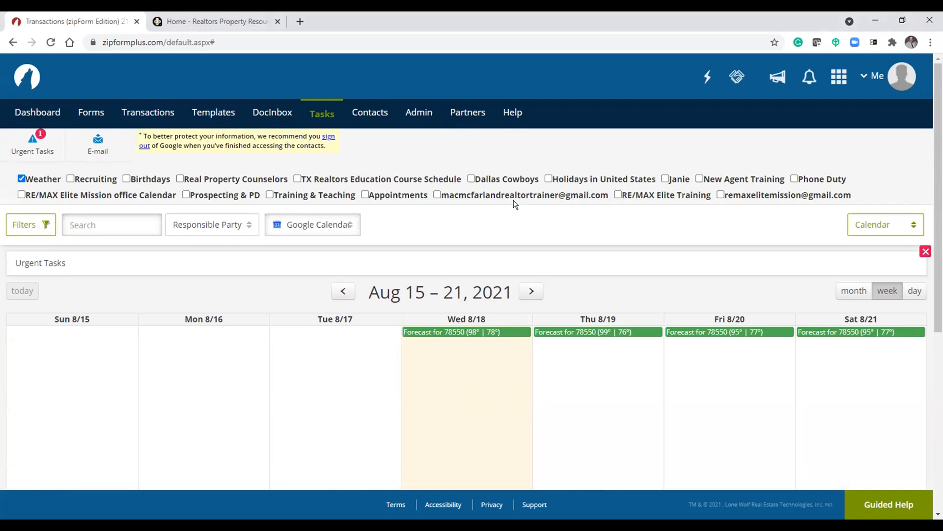
pyautogui.scroll(-3, 514, 203)
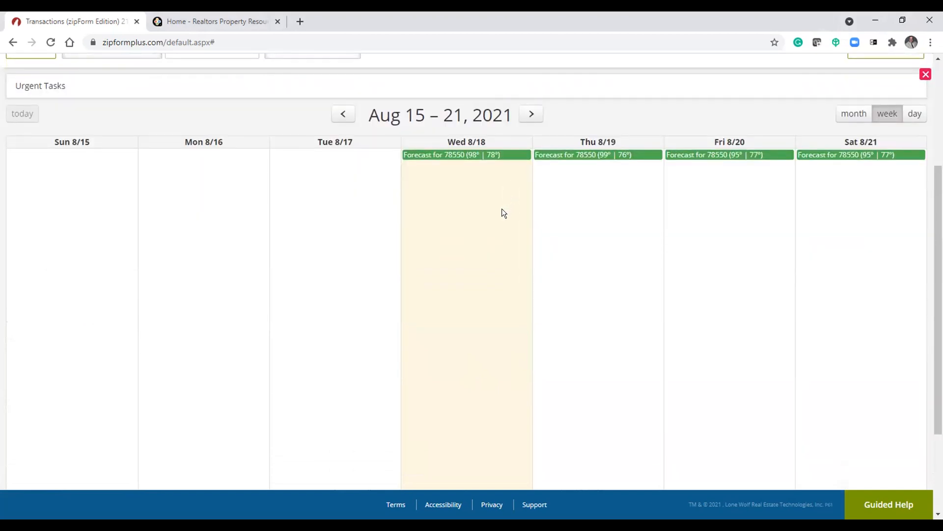
pyautogui.scroll(-2, 496, 214)
pyautogui.scroll(5, 490, 219)
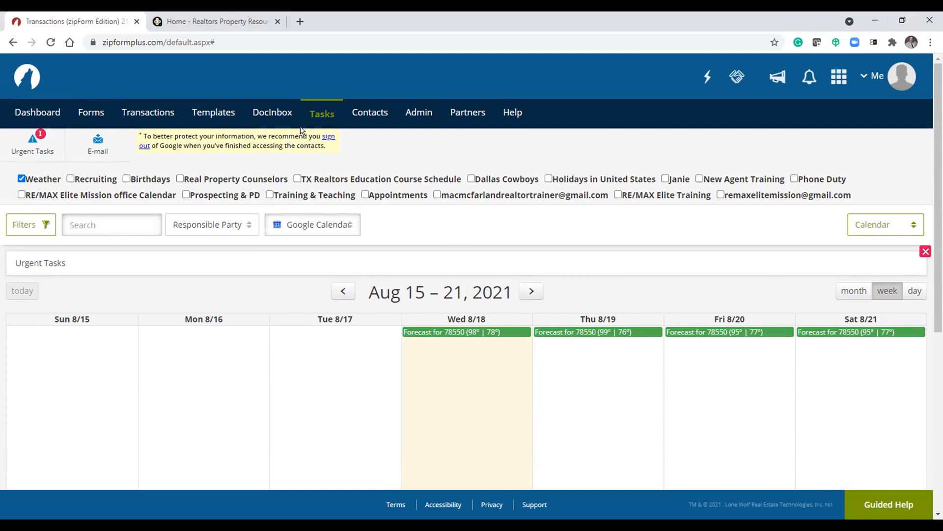
pyautogui.click(305, 223)
pyautogui.click(310, 245)
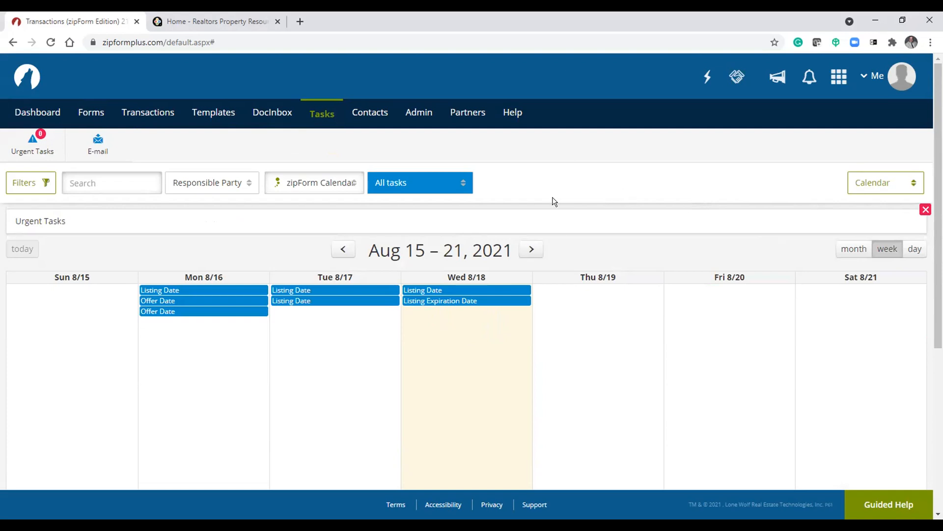
# - Open the Responsible Party filter and close it without applying a name
pyautogui.click(236, 185)
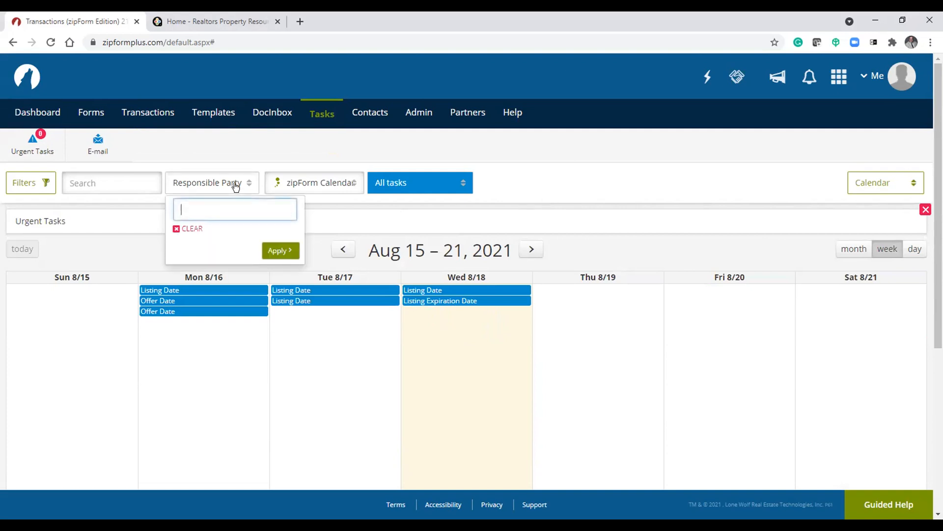
pyautogui.click(236, 186)
pyautogui.click(236, 187)
pyautogui.click(553, 188)
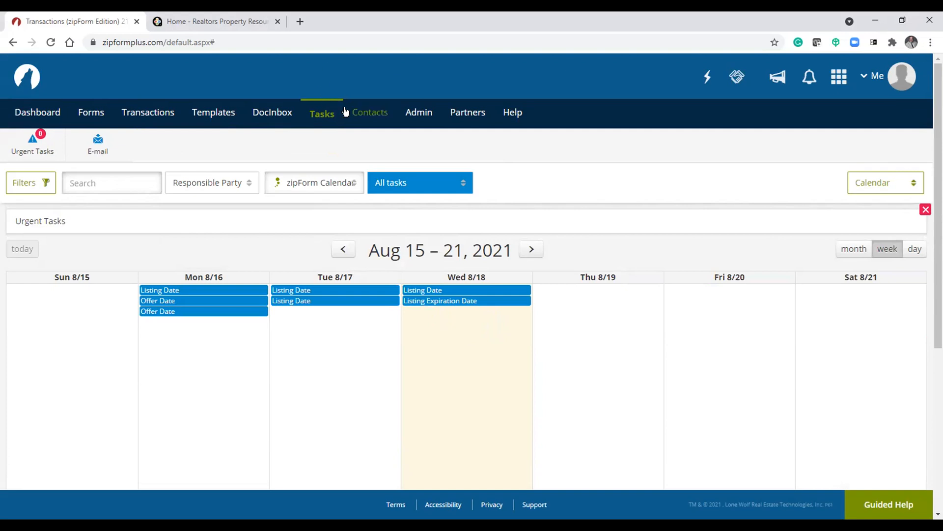
# - Return to Tasks and inspect the task type filter options
pyautogui.click(364, 115)
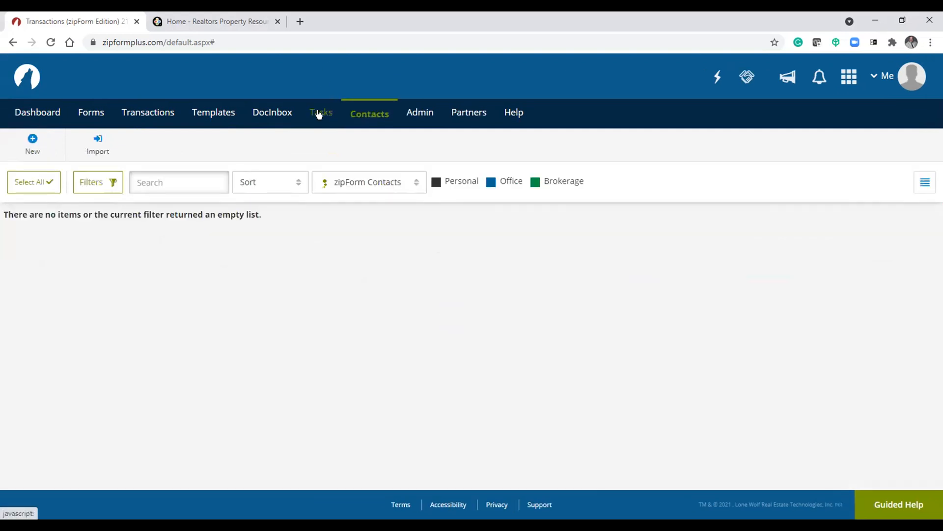
pyautogui.click(317, 115)
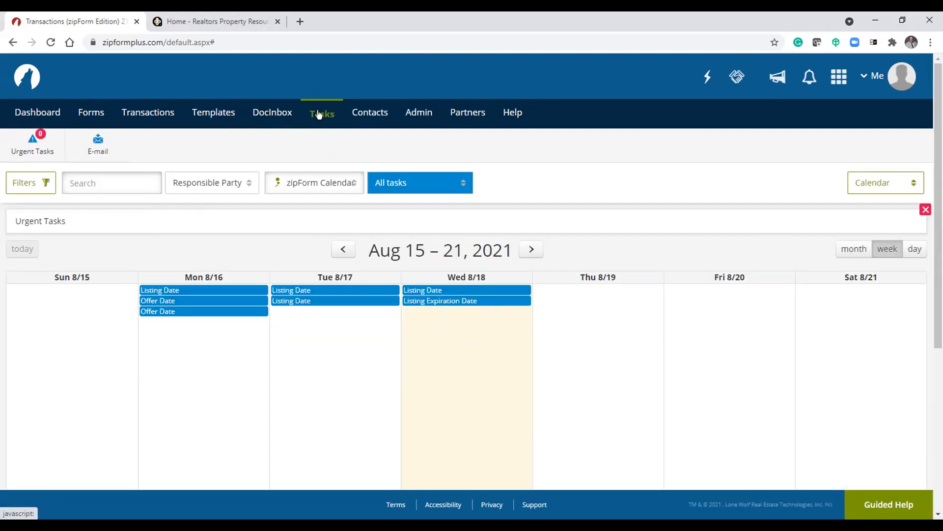
pyautogui.click(429, 182)
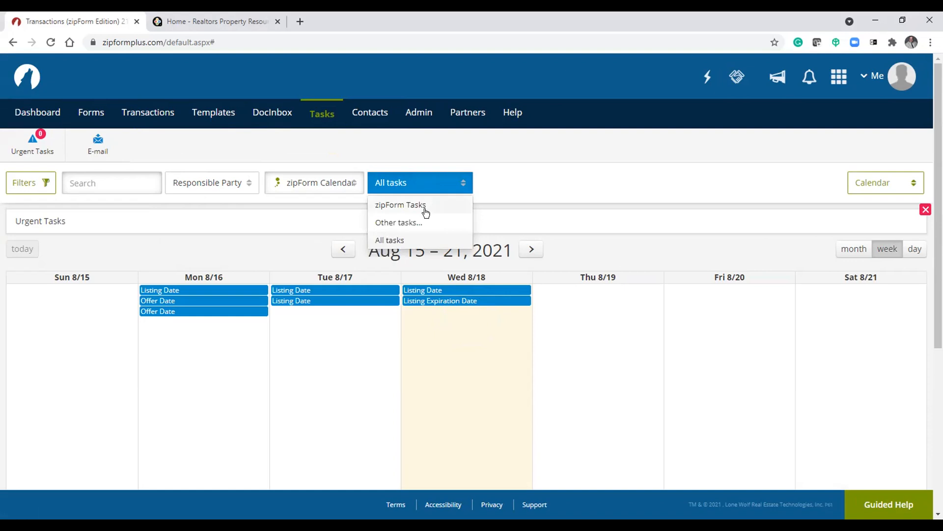
pyautogui.click(506, 171)
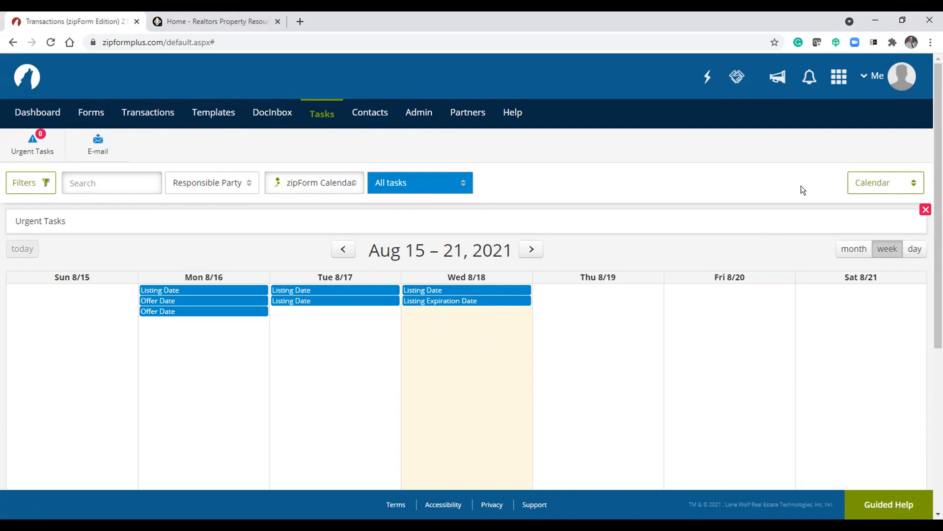
# - Switch the task view back to Checklist
pyautogui.click(887, 185)
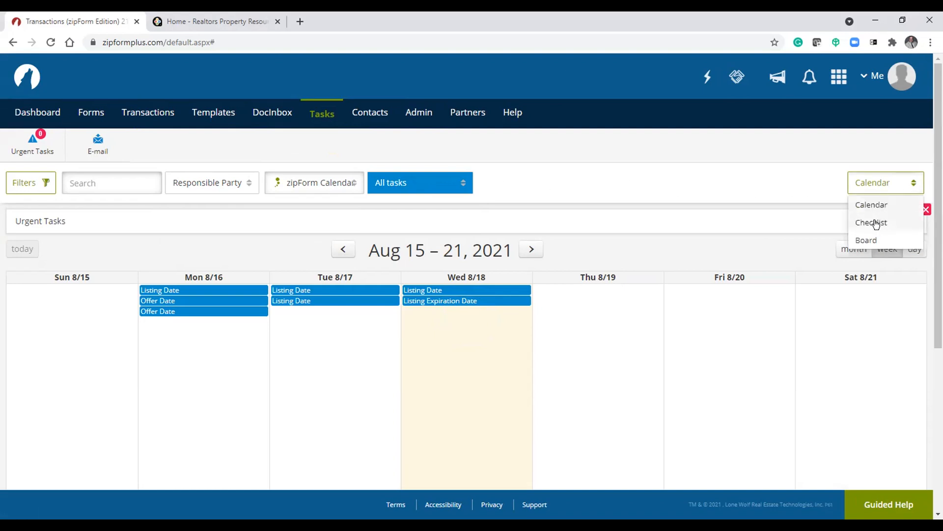
pyautogui.click(875, 223)
pyautogui.click(870, 181)
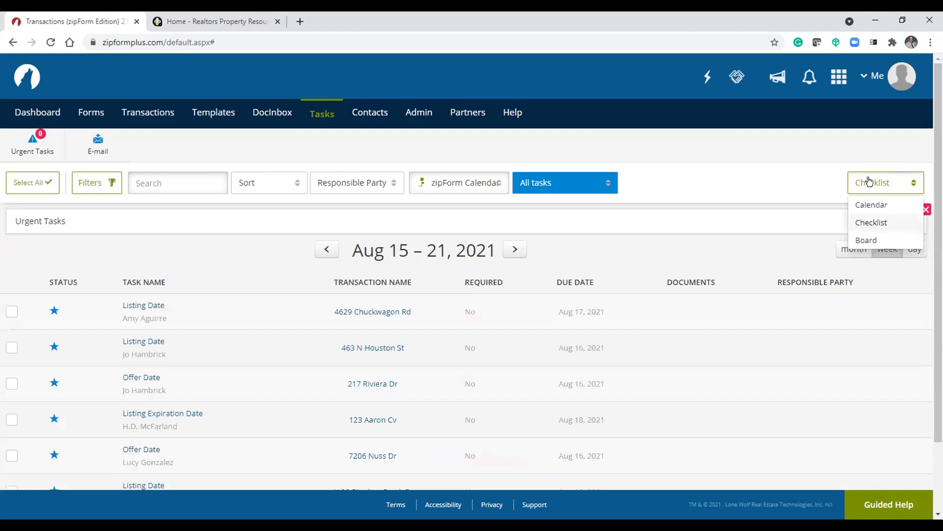
pyautogui.click(789, 181)
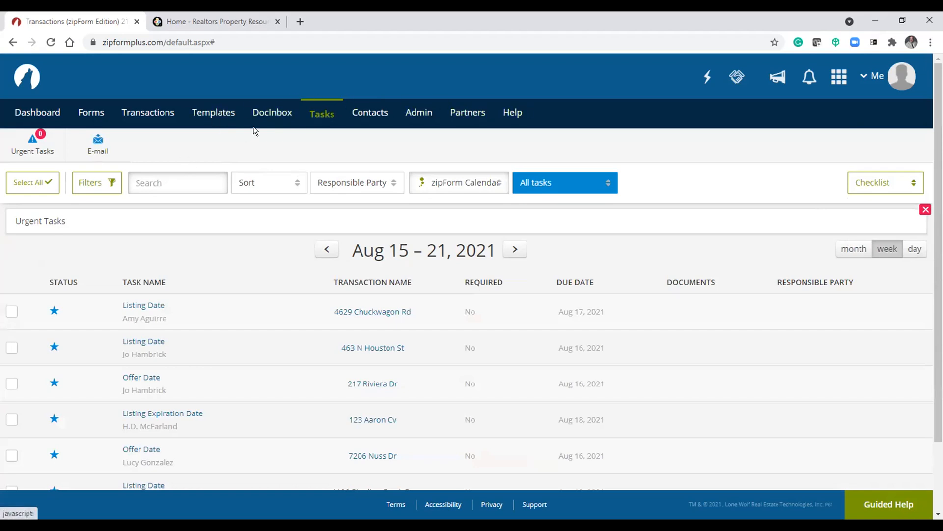
# - Open Transactions and scroll through the transaction status groups
pyautogui.click(131, 116)
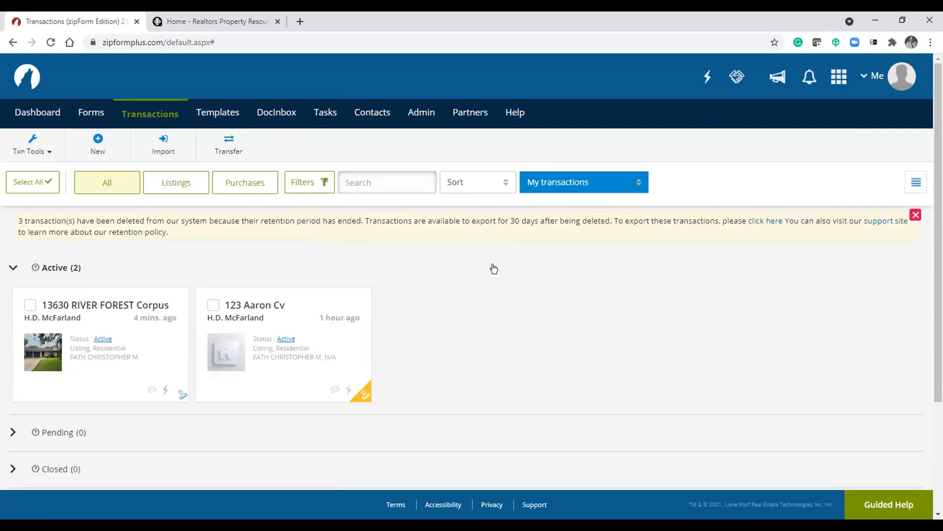
pyautogui.moveTo(308, 288)
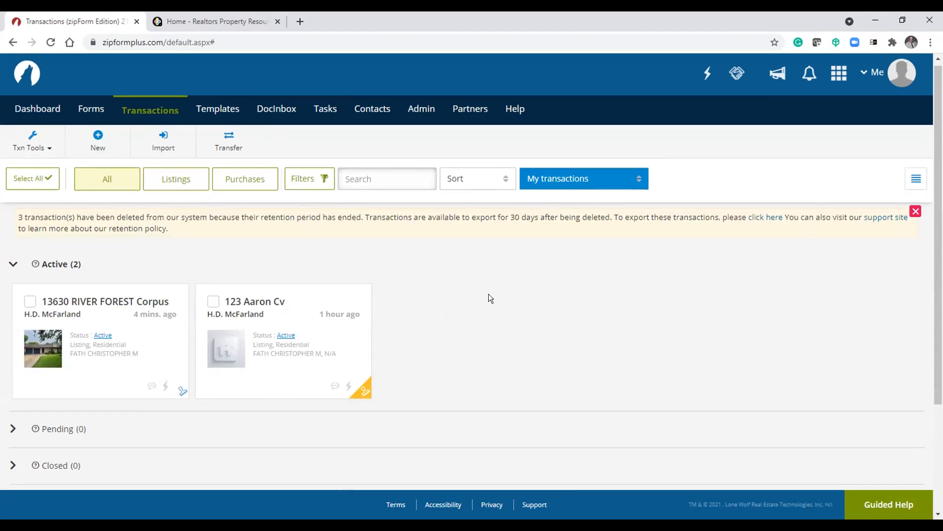
pyautogui.scroll(-3, 489, 299)
pyautogui.scroll(3, 487, 305)
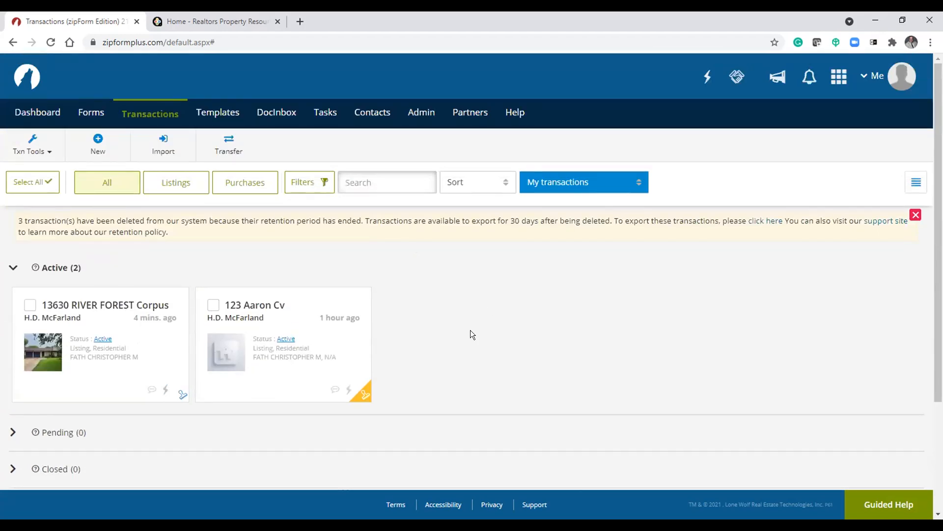
pyautogui.scroll(-3, 481, 329)
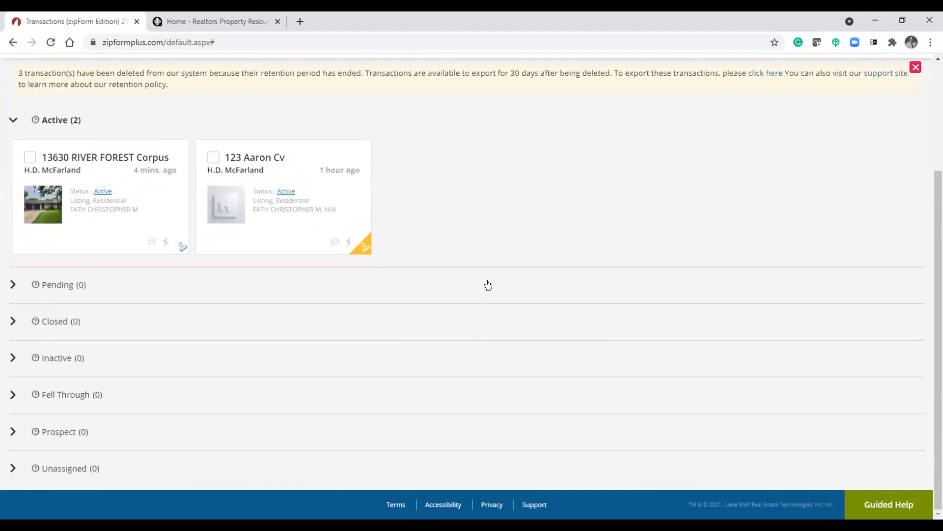
pyautogui.scroll(3, 481, 285)
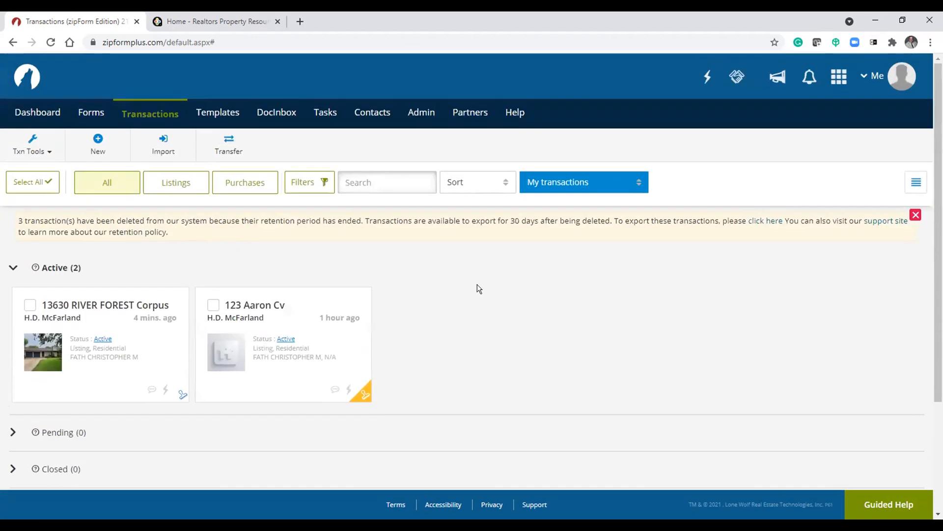
# - Collapse and expand the Active transactions group to review its listings
pyautogui.click(12, 268)
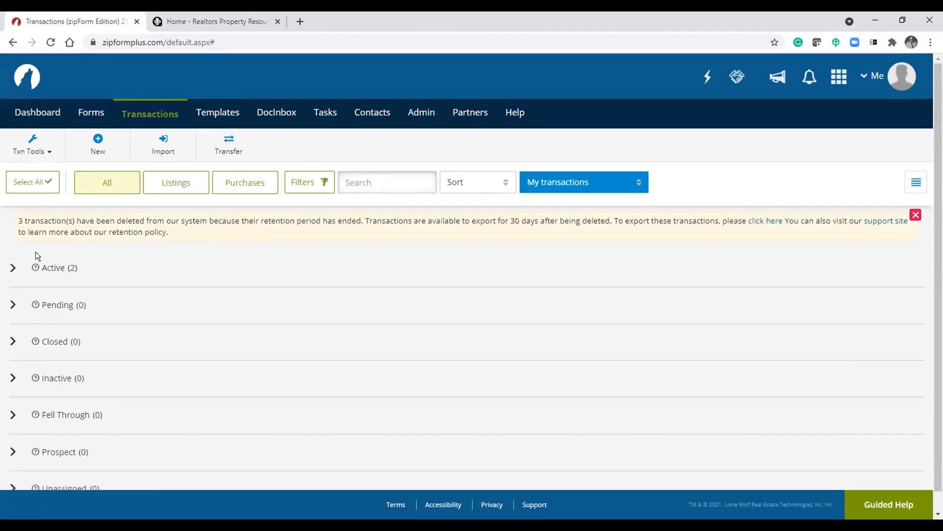
pyautogui.click(12, 267)
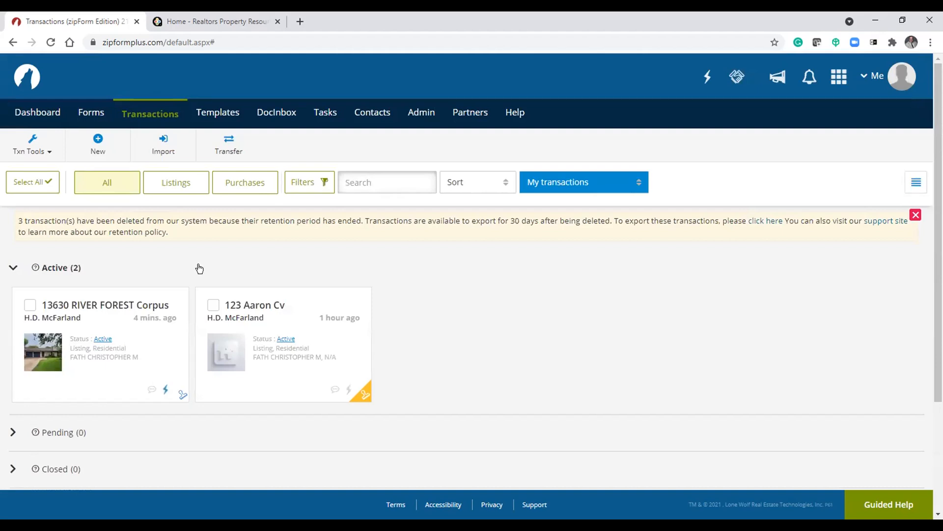
pyautogui.scroll(-1, 333, 289)
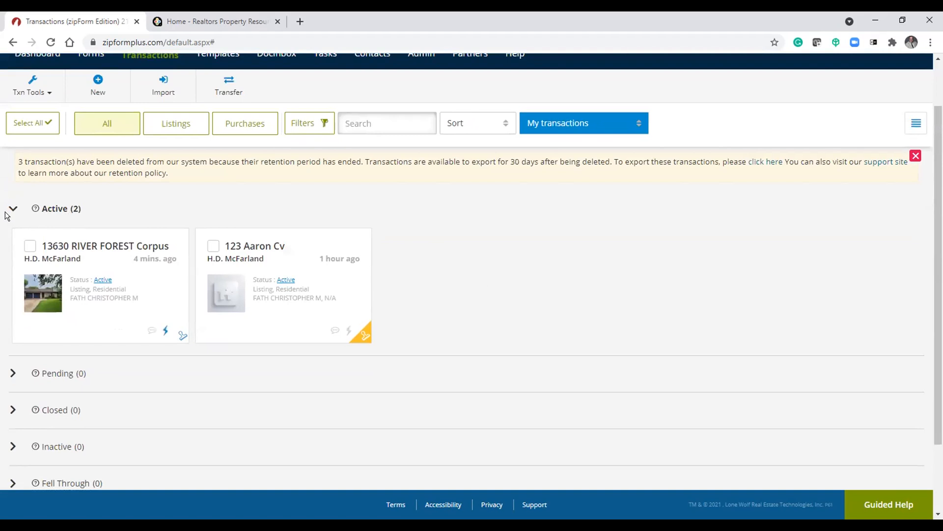
pyautogui.click(13, 210)
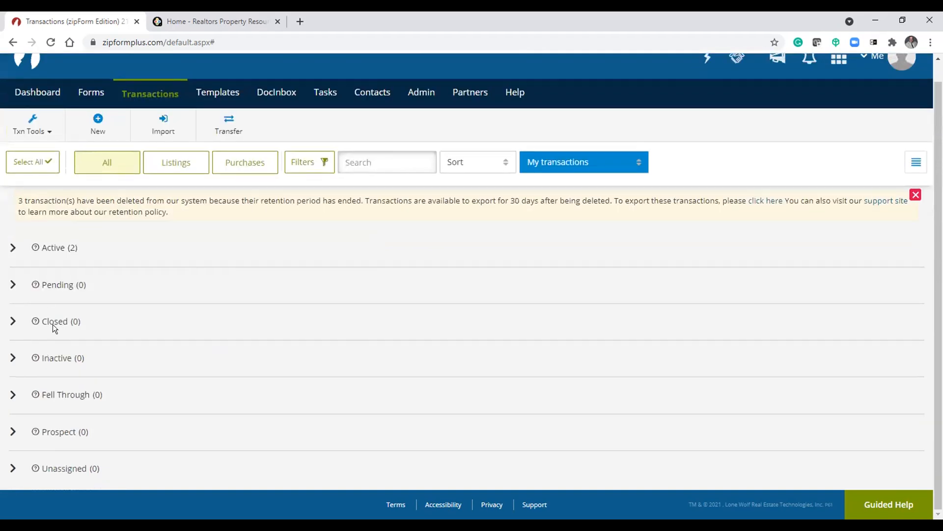
pyautogui.click(13, 247)
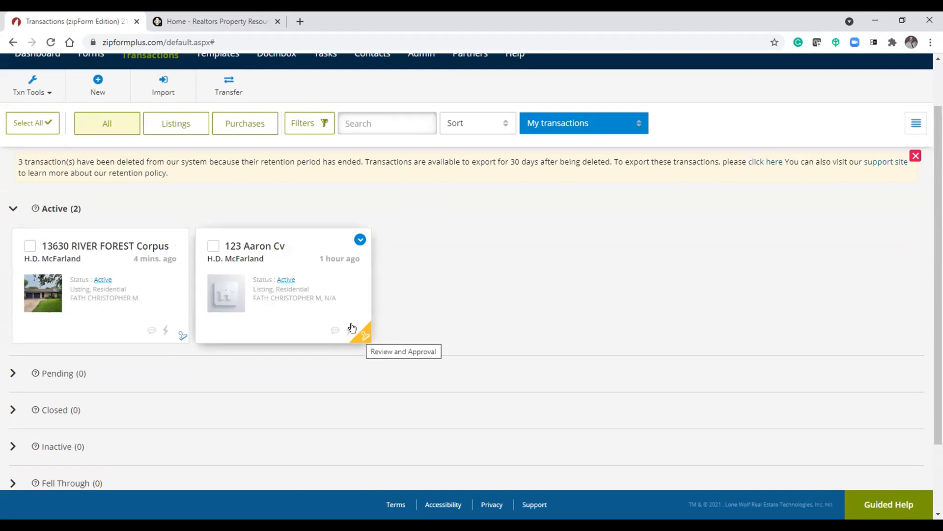
pyautogui.click(248, 247)
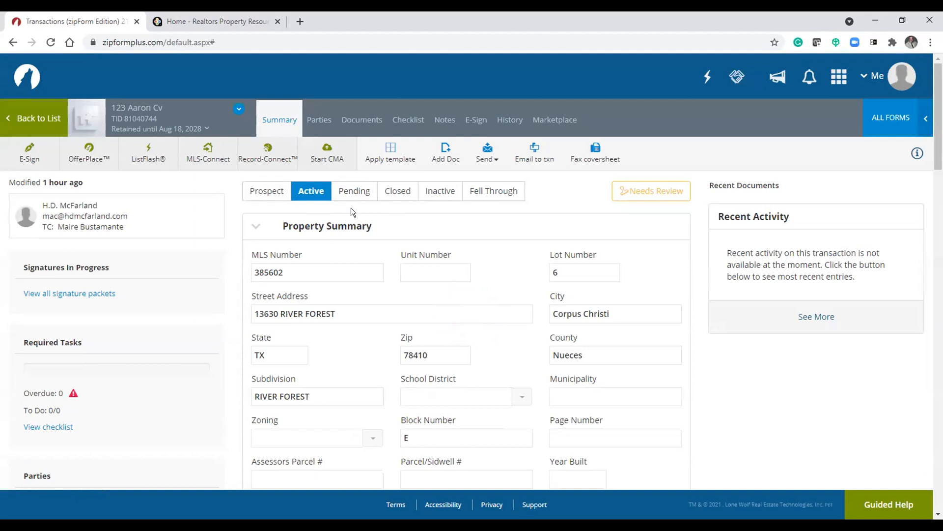
pyautogui.click(398, 192)
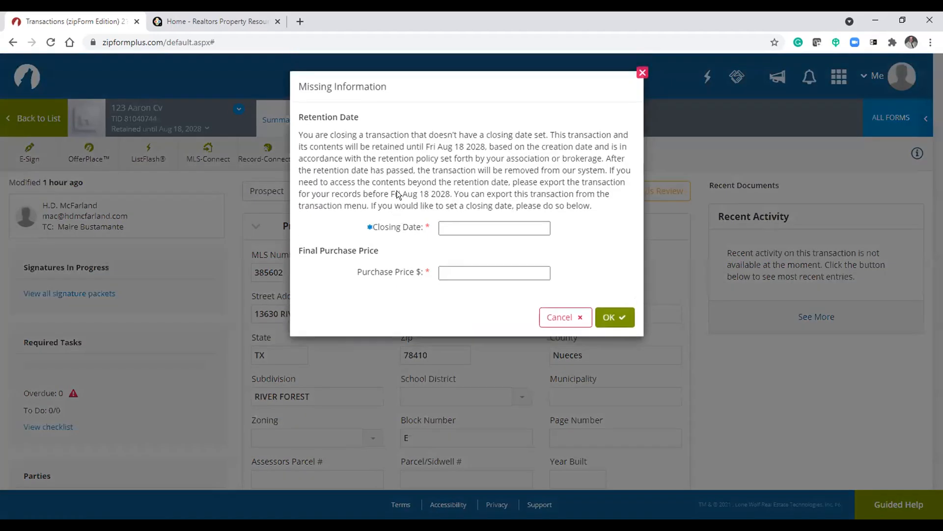
pyautogui.click(471, 222)
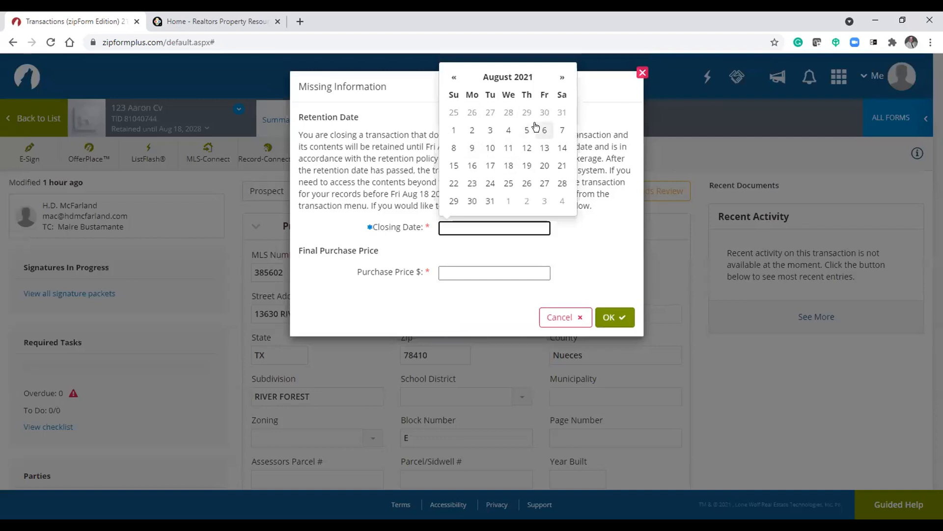
pyautogui.click(504, 167)
pyautogui.click(473, 271)
pyautogui.write('175000')
pyautogui.click(600, 314)
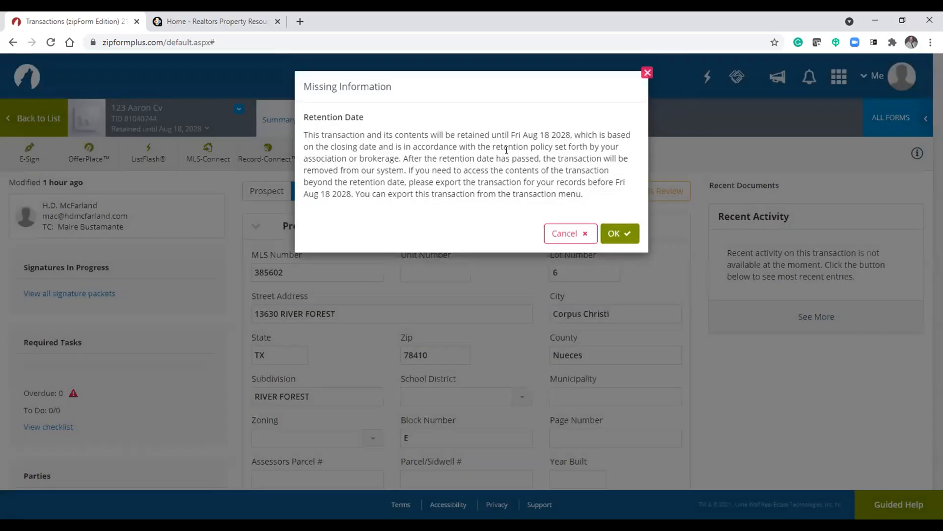
pyautogui.click(625, 233)
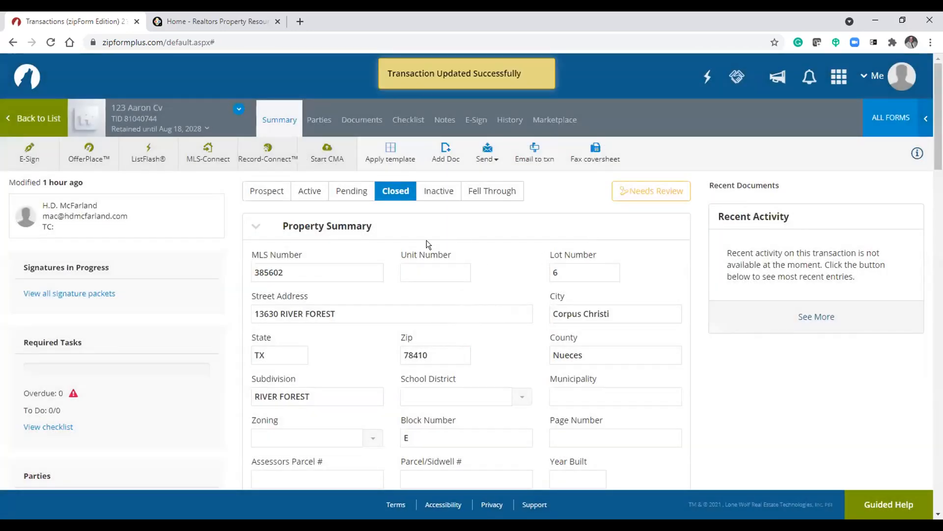
pyautogui.click(29, 123)
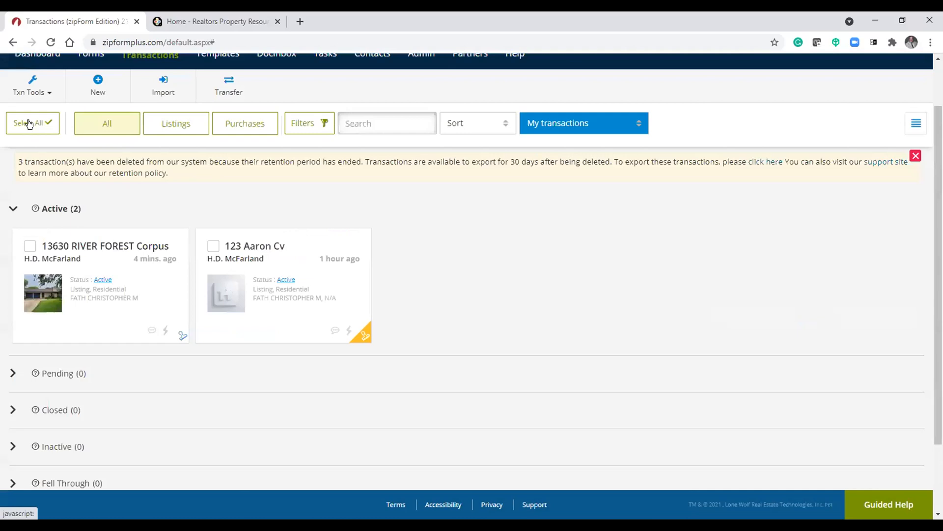
# - Open the Dashboard and scroll through its summary widgets
pyautogui.scroll(2, 216, 188)
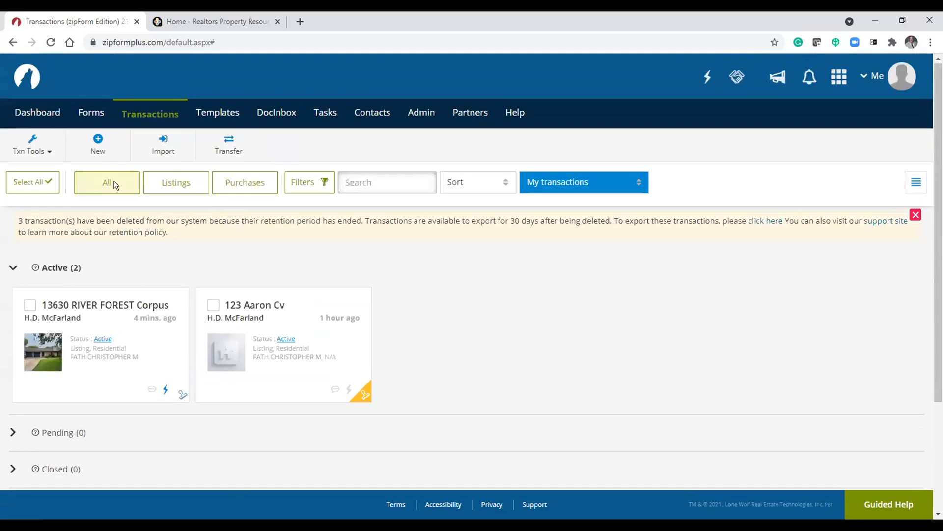
pyautogui.click(29, 114)
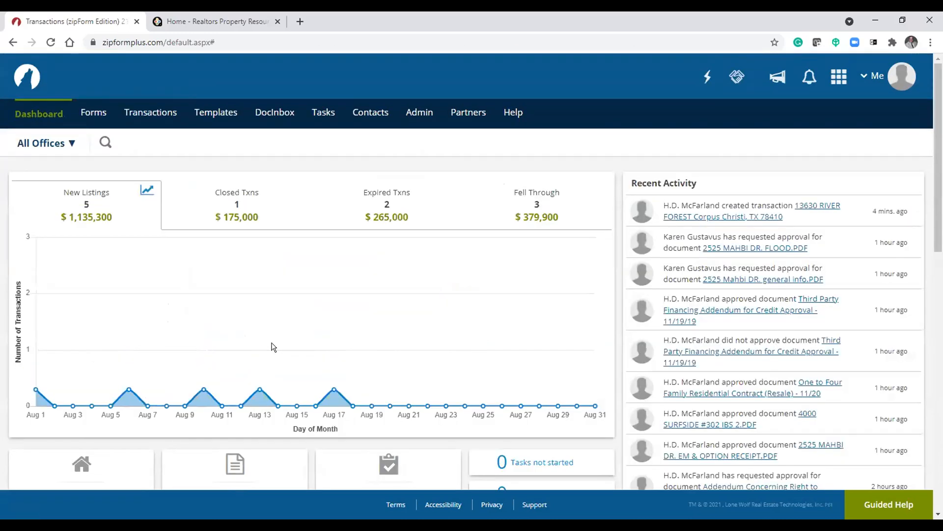
pyautogui.scroll(-3, 271, 347)
pyautogui.scroll(-2, 273, 347)
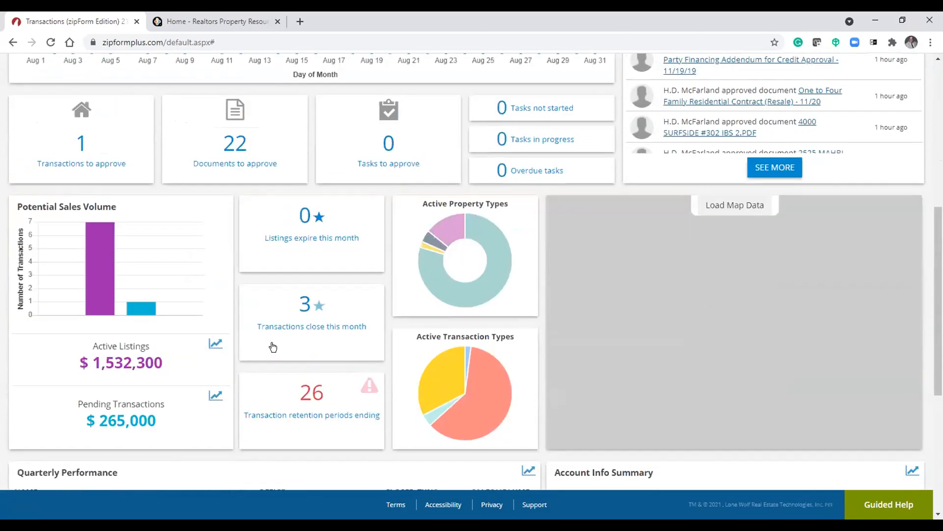
pyautogui.scroll(6, 223, 330)
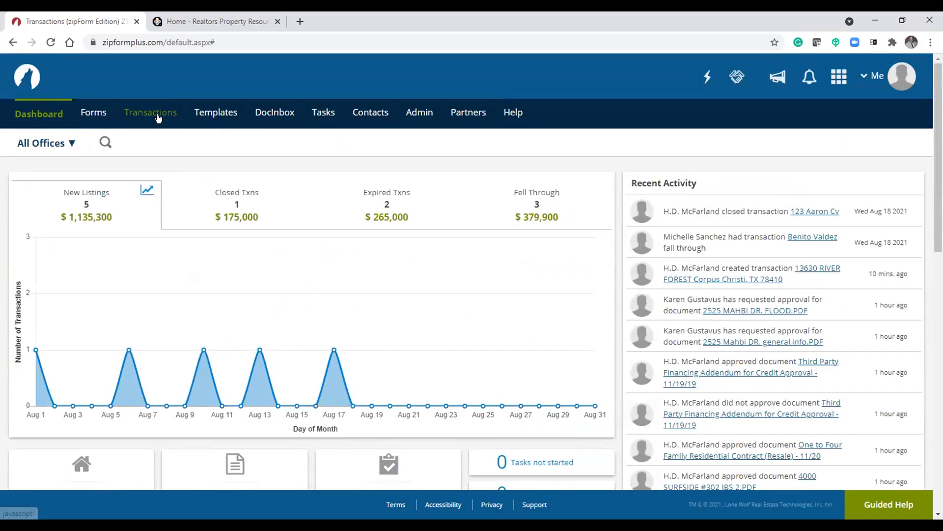
# - Return to Transactions and scroll through the Active and Closed groups
pyautogui.click(158, 115)
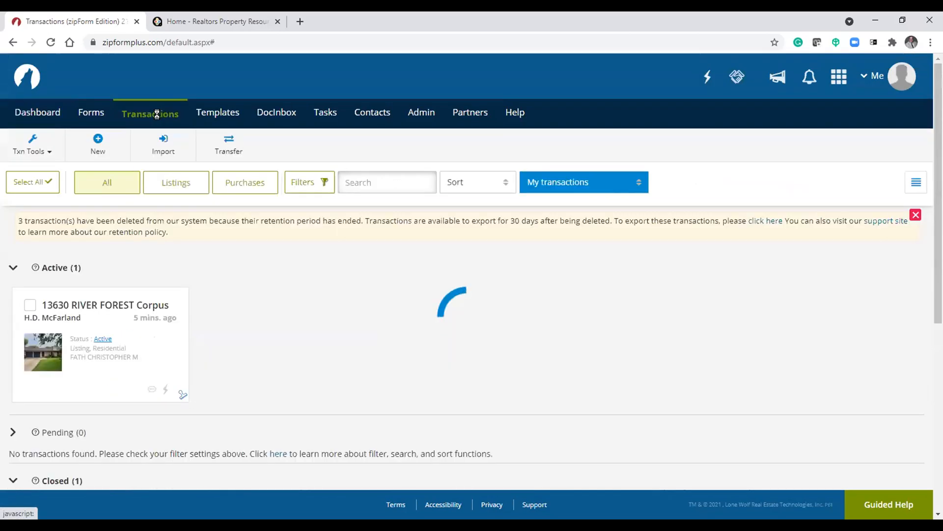
pyautogui.scroll(-3, 264, 308)
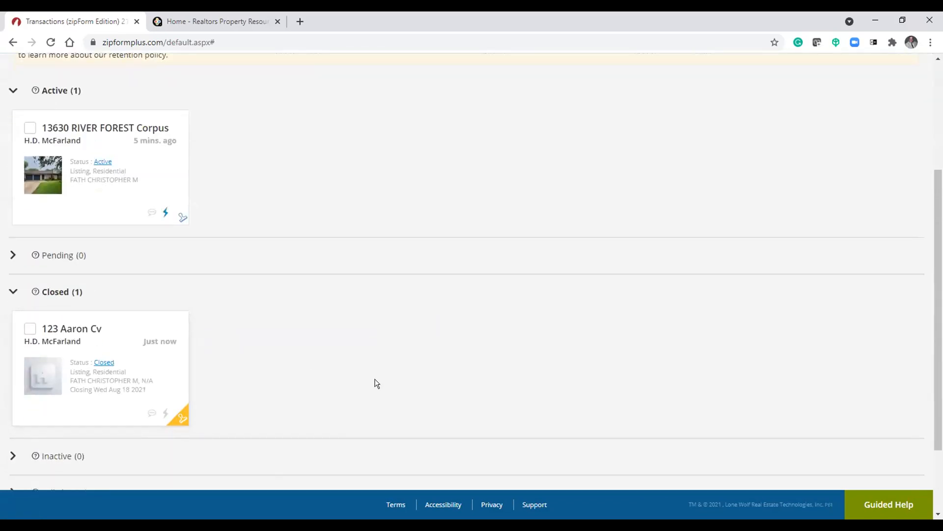
pyautogui.scroll(3, 321, 356)
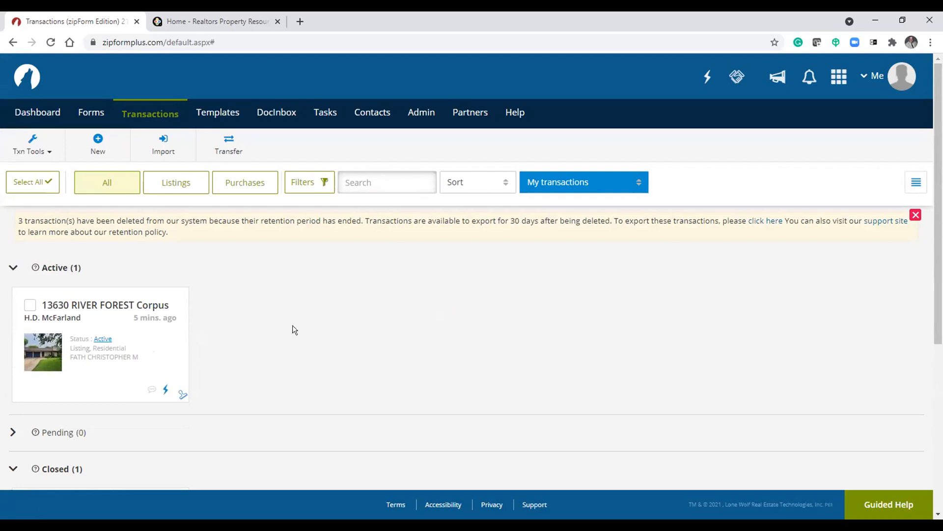
pyautogui.scroll(-1, 293, 326)
pyautogui.scroll(1, 293, 326)
# - Filter the transaction list by Purchases and then back to Listings
pyautogui.click(186, 181)
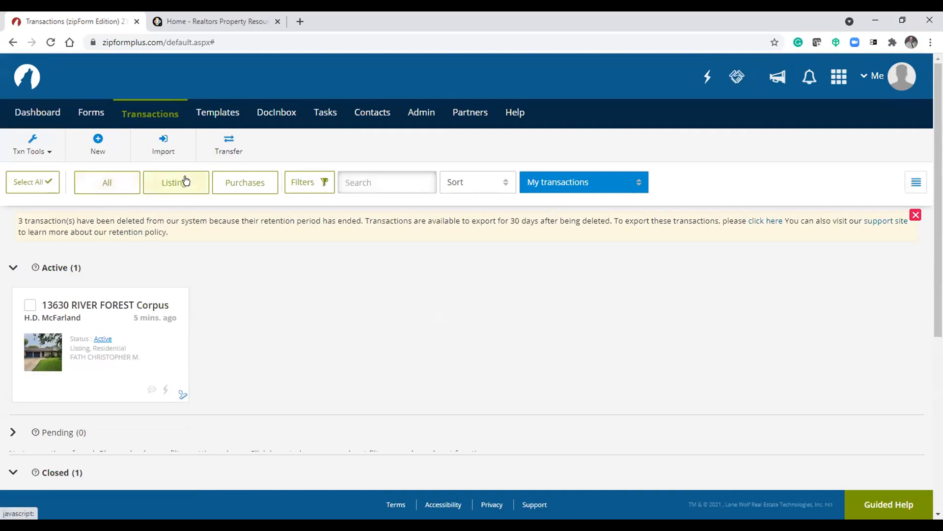
pyautogui.click(236, 184)
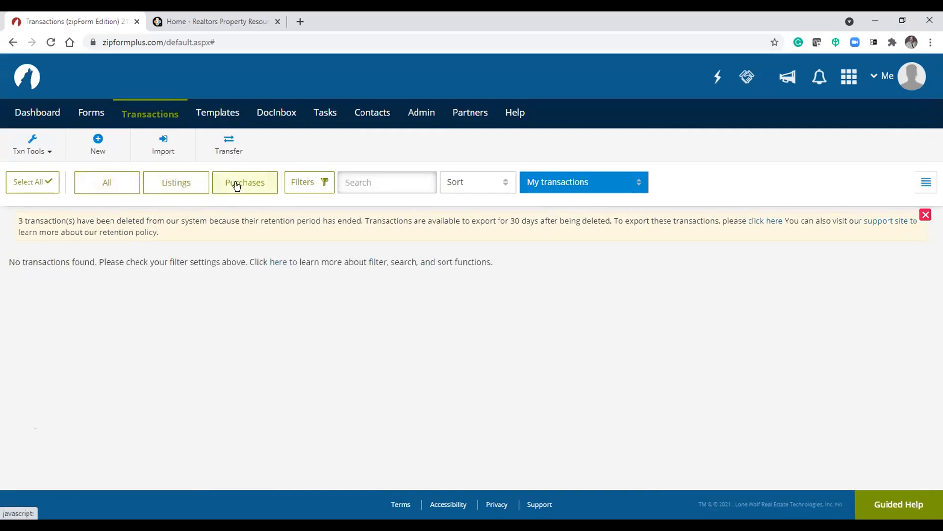
pyautogui.click(178, 185)
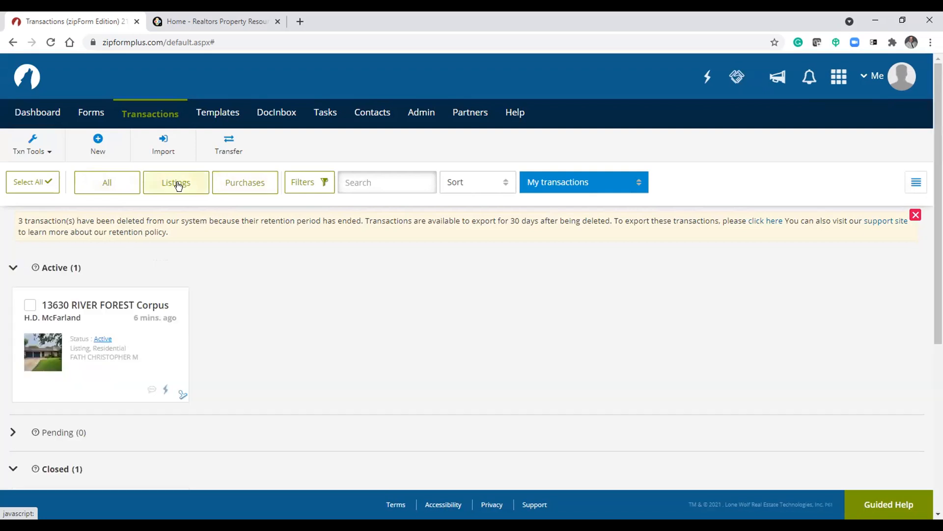
# - Filter transactions by the Industrial property type
pyautogui.click(304, 184)
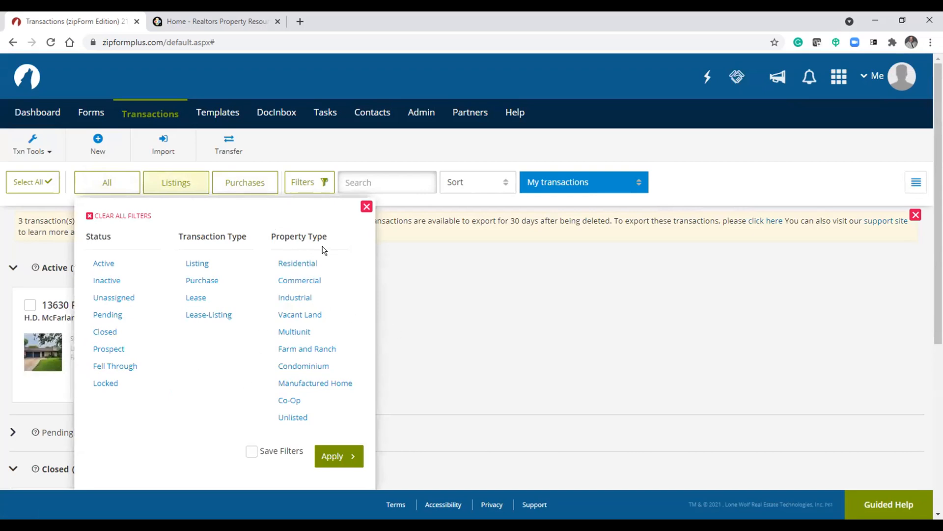
pyautogui.click(297, 298)
pyautogui.click(361, 456)
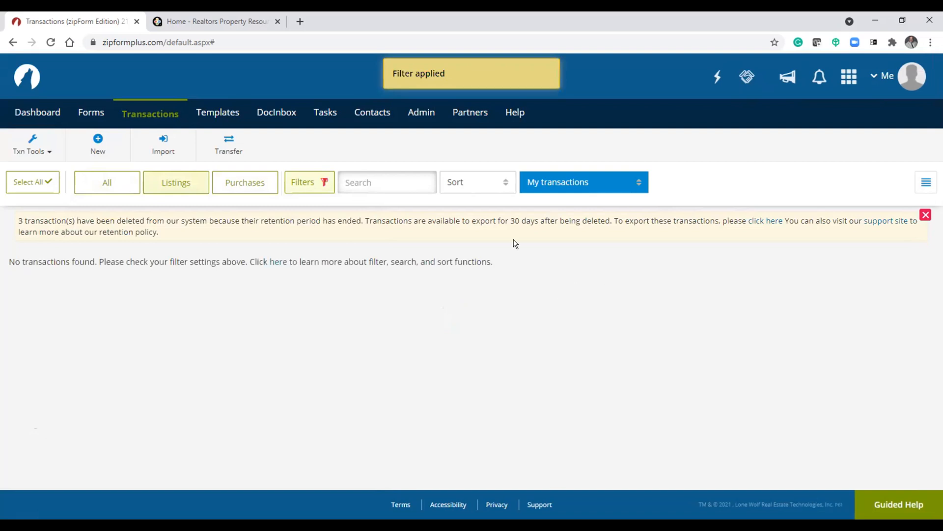
# - Reopen the filters, select Residential, deselect Industrial, and apply the filter
pyautogui.click(312, 183)
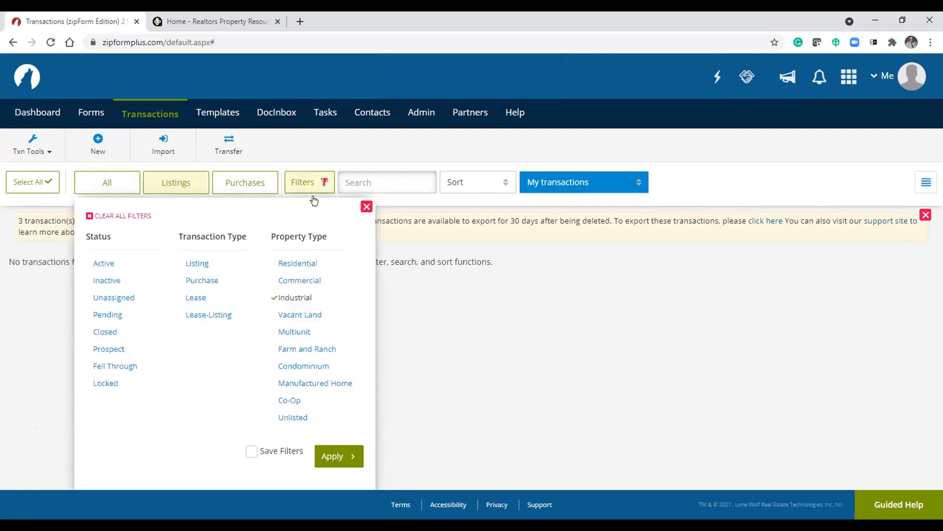
pyautogui.click(307, 261)
pyautogui.click(302, 297)
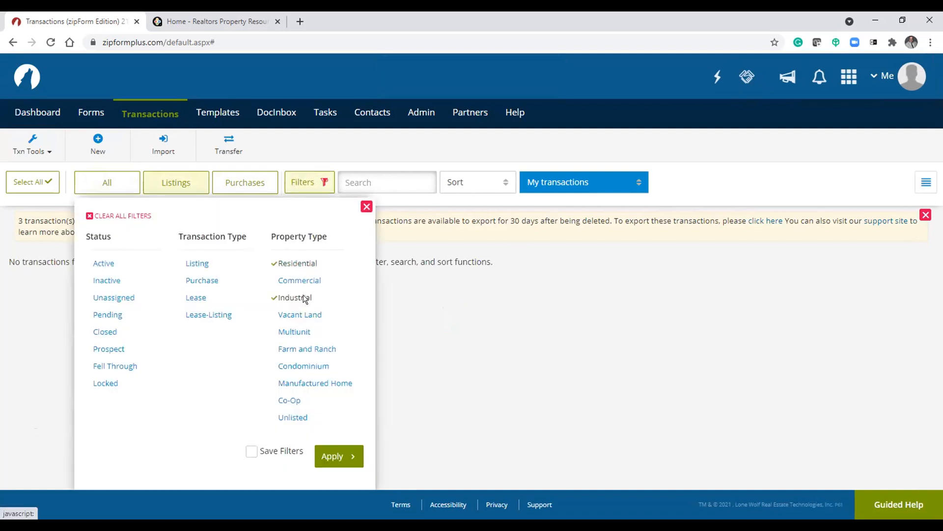
pyautogui.click(340, 456)
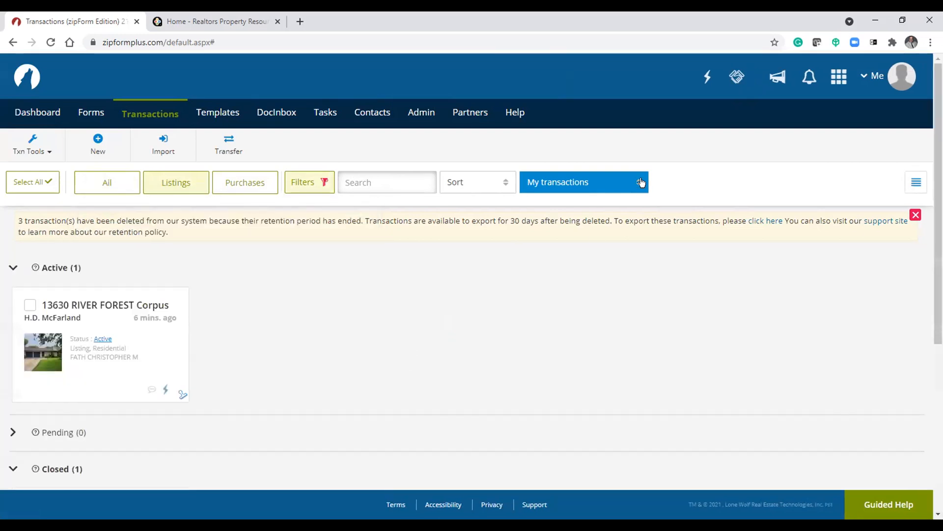
# - Review the transaction ownership options and keep My transactions selected
pyautogui.click(581, 186)
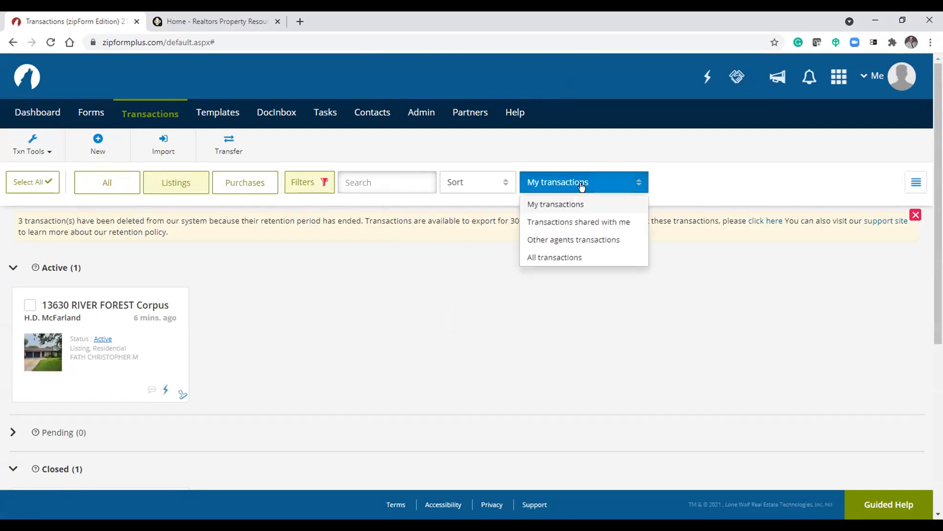
pyautogui.click(578, 203)
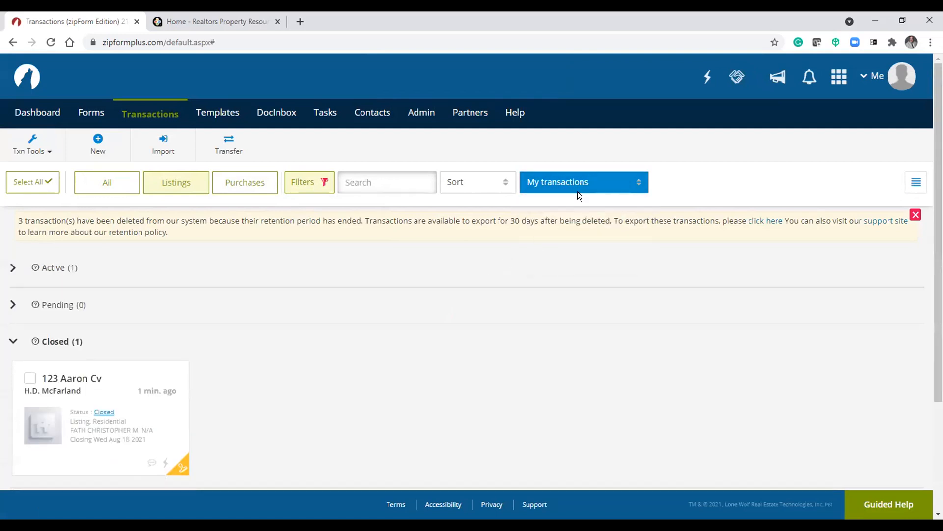
pyautogui.click(624, 183)
pyautogui.click(462, 266)
# - Show All transaction types and expand the Active group instead of Closed
pyautogui.click(111, 181)
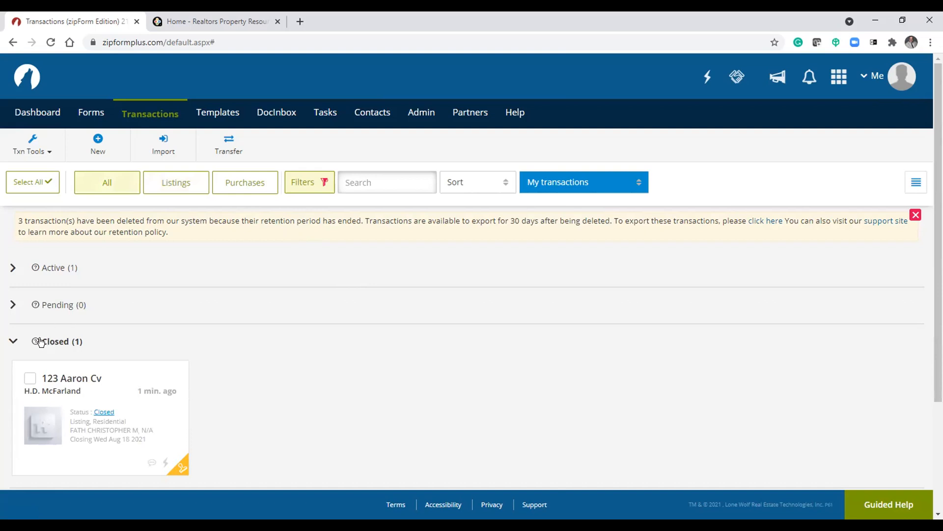
pyautogui.click(15, 342)
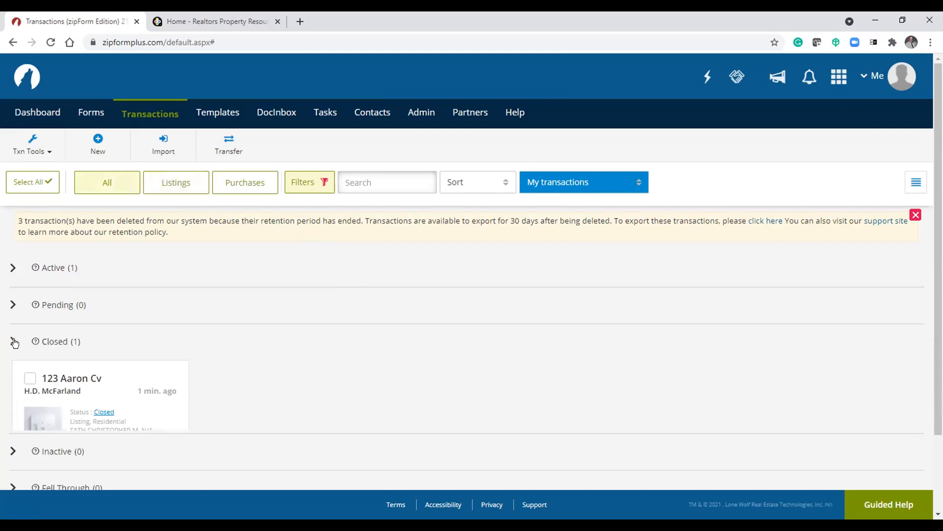
pyautogui.click(11, 268)
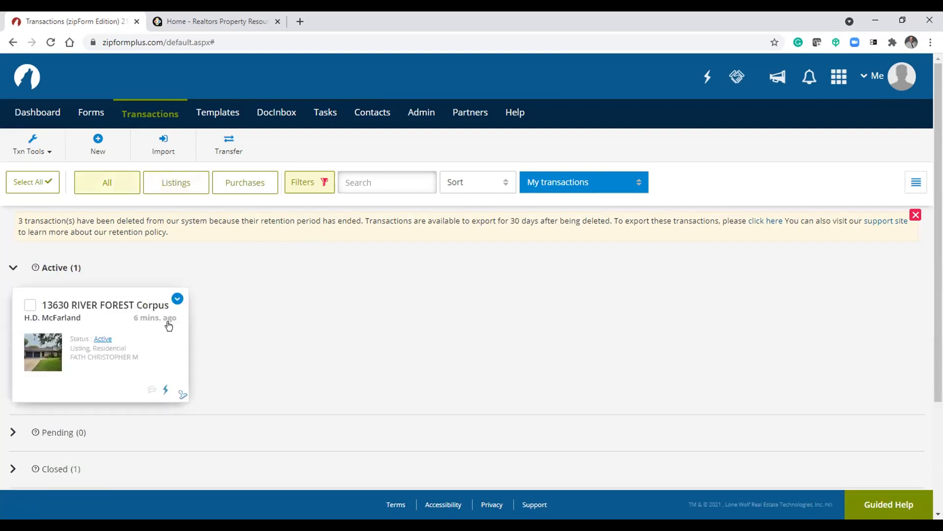
pyautogui.click(177, 298)
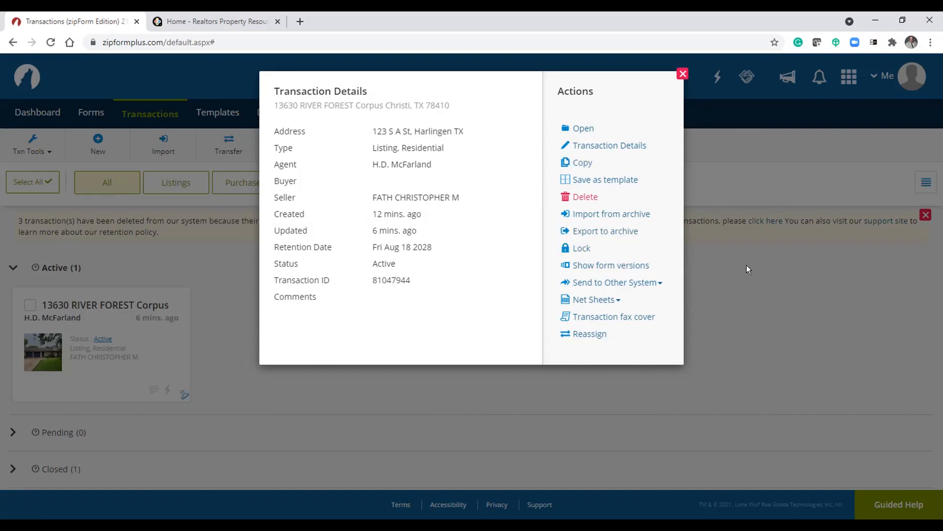
# - Open the Sellers Net Sheet default values for the transaction and close the sheet
pyautogui.click(605, 299)
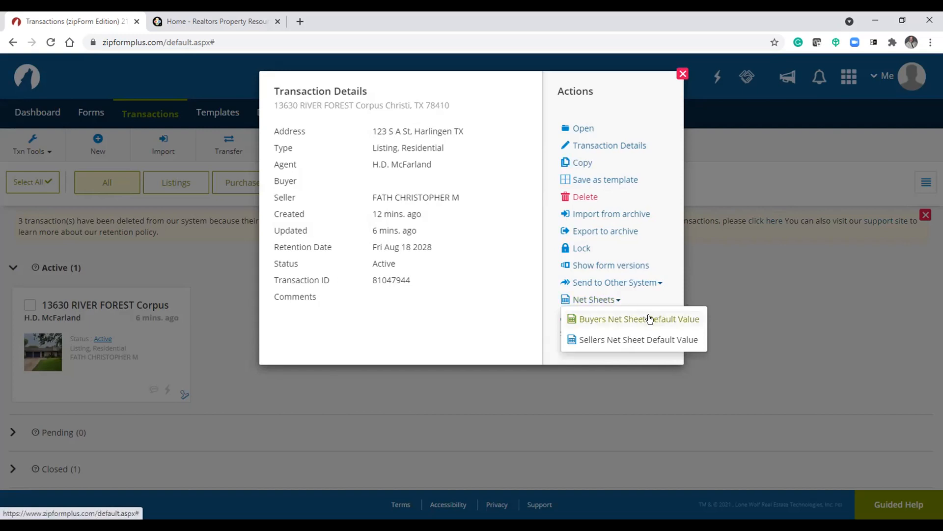
pyautogui.click(638, 339)
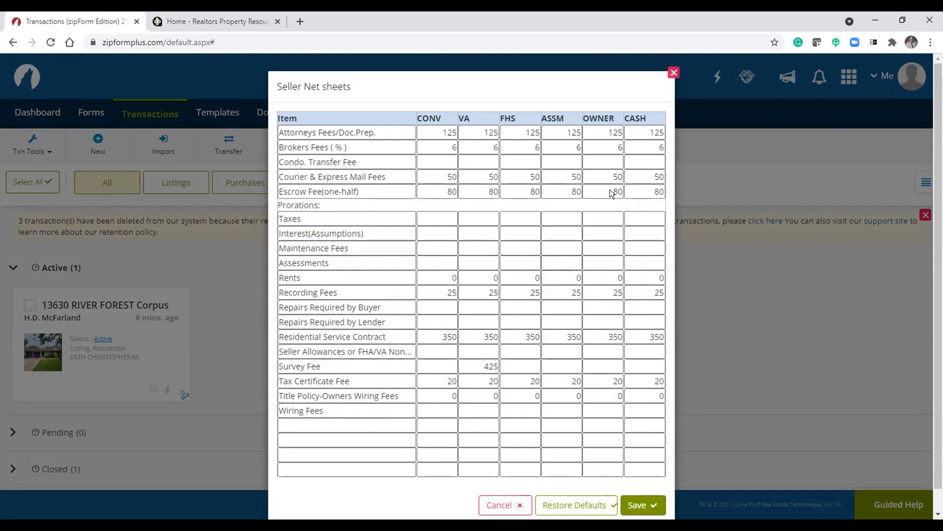
pyautogui.click(672, 73)
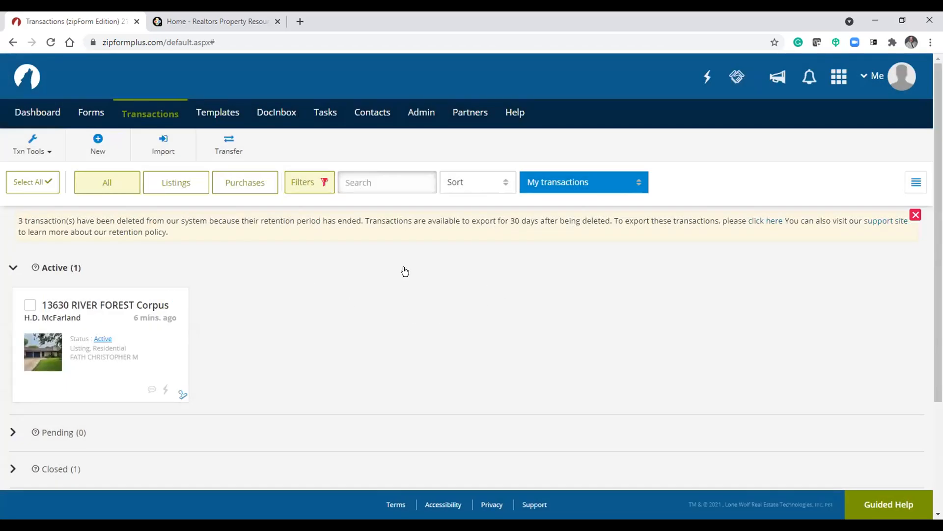
# - Open the transaction ownership list and leave My transactions selected
pyautogui.click(569, 189)
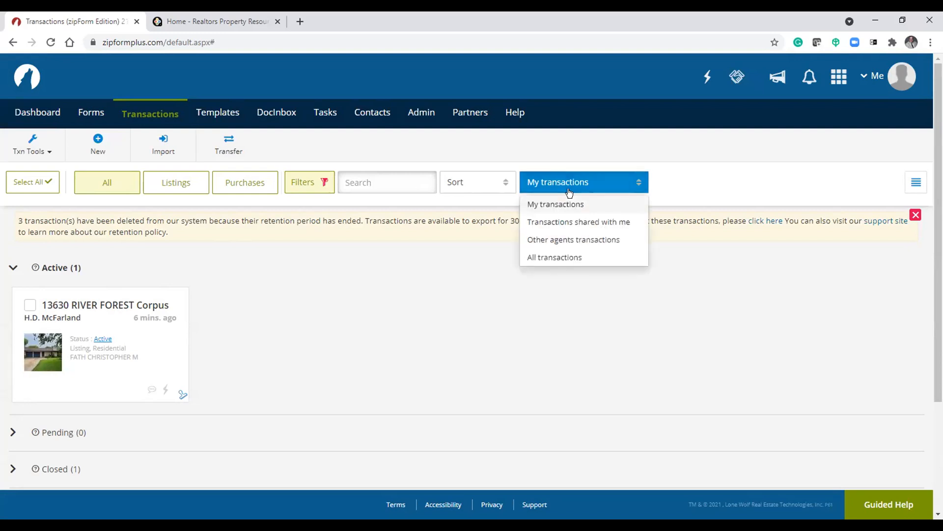
pyautogui.click(498, 209)
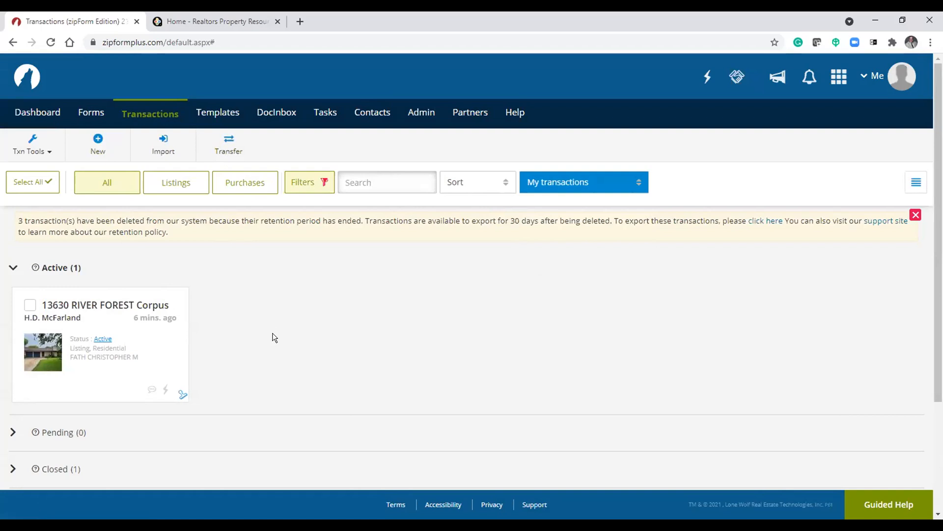
# - Open the Transfer dialog, view its location choices, and close it
pyautogui.click(225, 145)
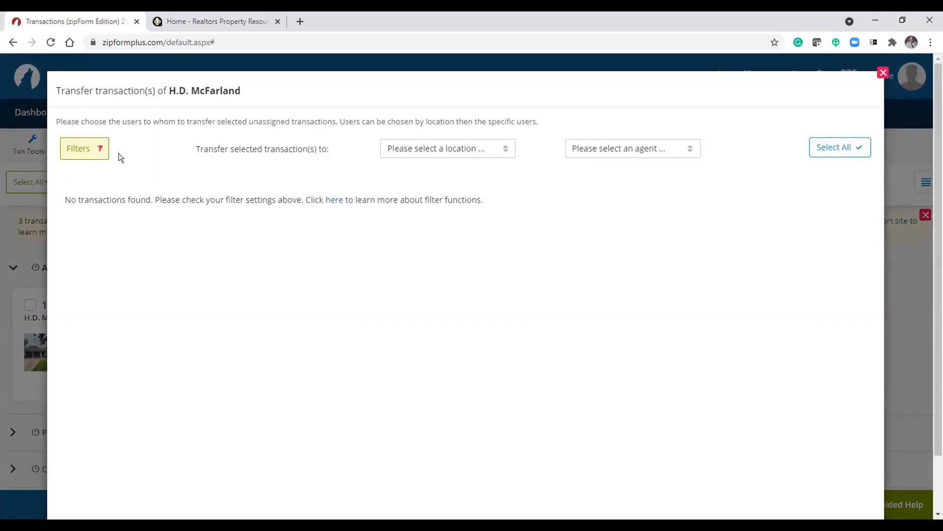
pyautogui.click(481, 154)
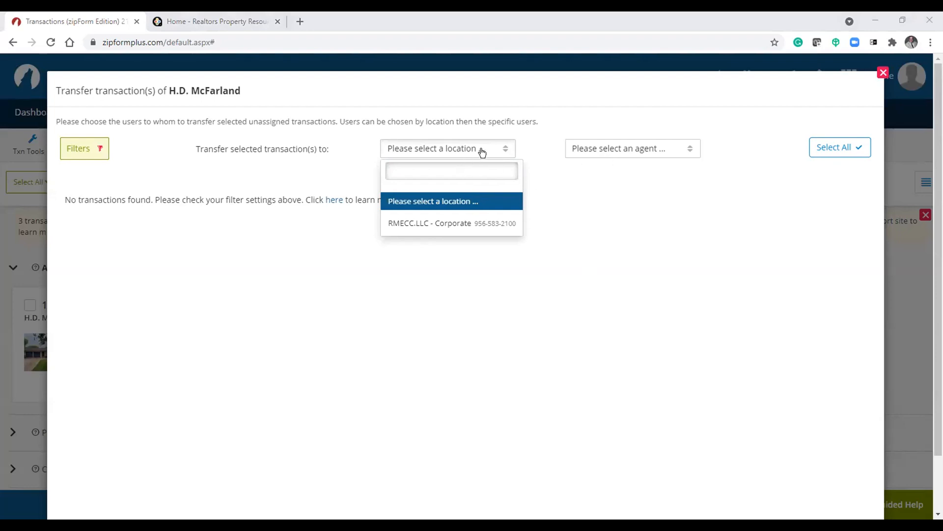
pyautogui.click(883, 73)
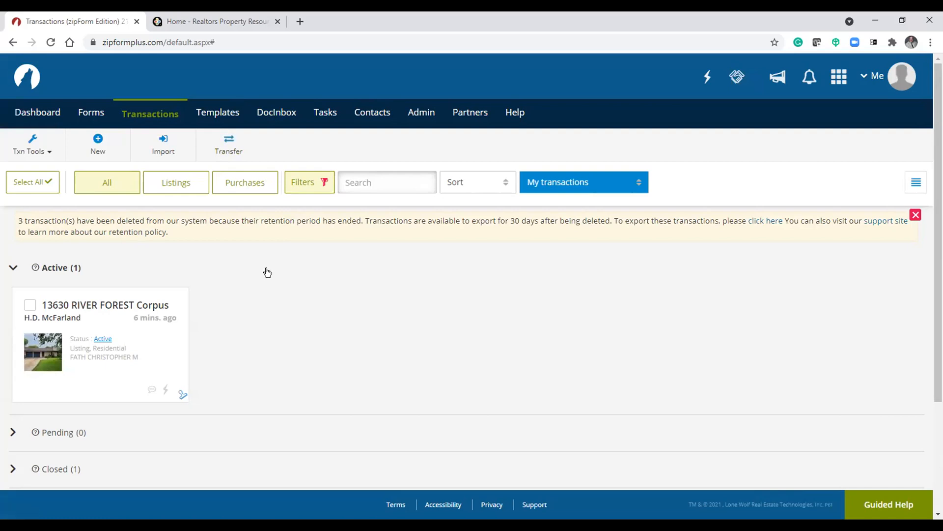
# - Collapse the Active group and visit the Dashboard before returning to Transactions
pyautogui.click(11, 268)
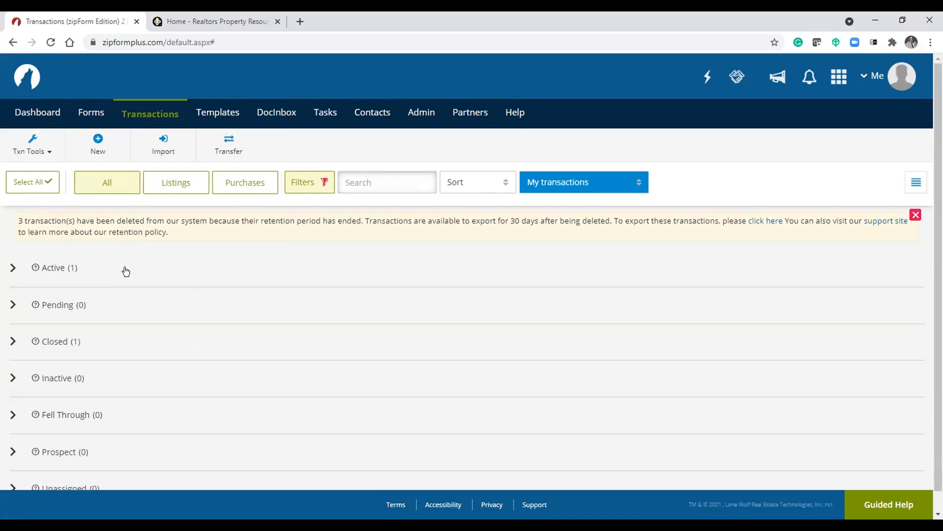
pyautogui.click(11, 114)
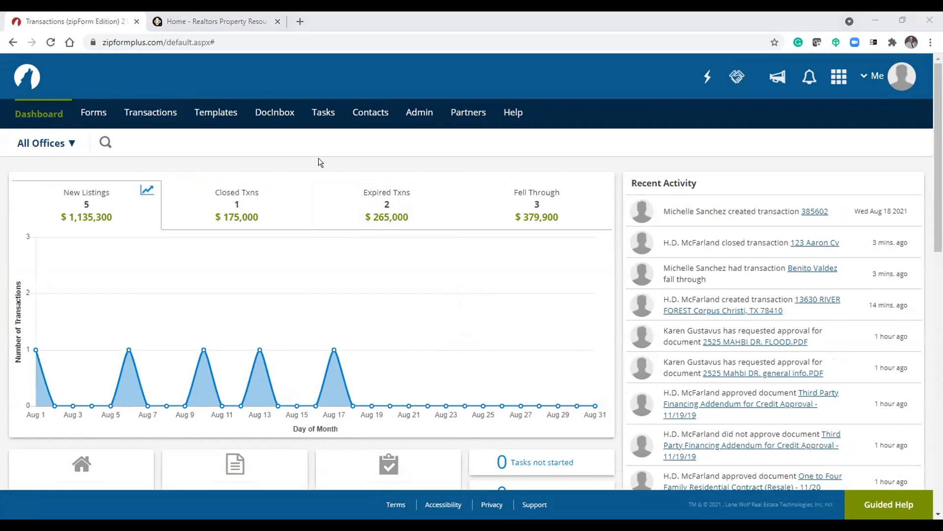
pyautogui.click(161, 116)
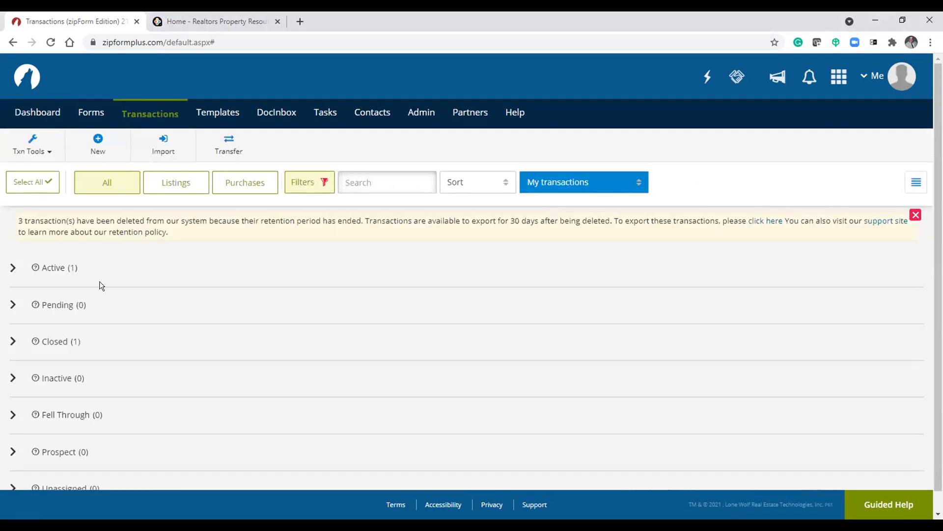
pyautogui.click(63, 267)
pyautogui.click(95, 305)
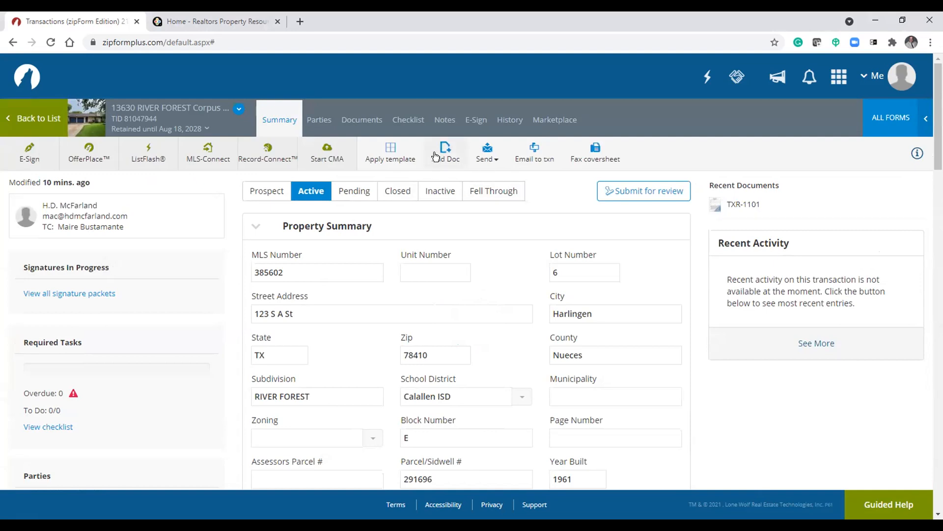
pyautogui.click(597, 156)
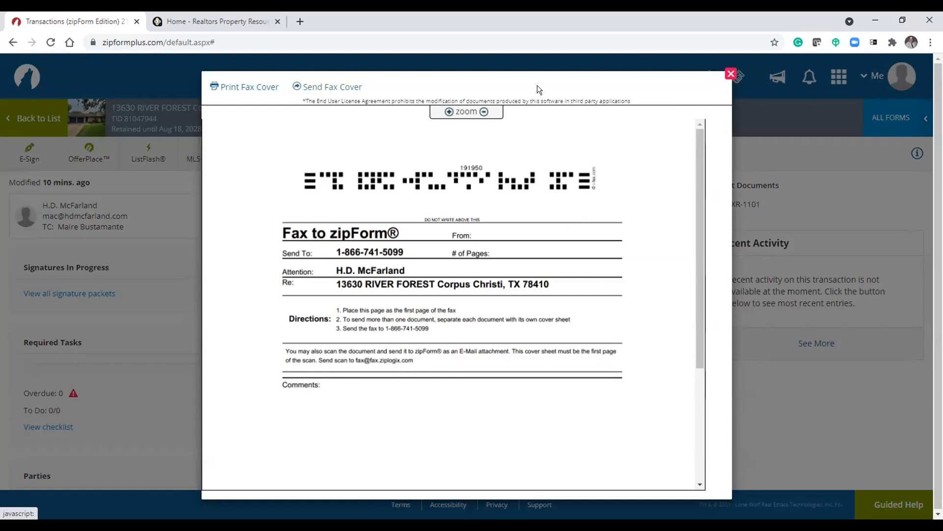
pyautogui.click(731, 74)
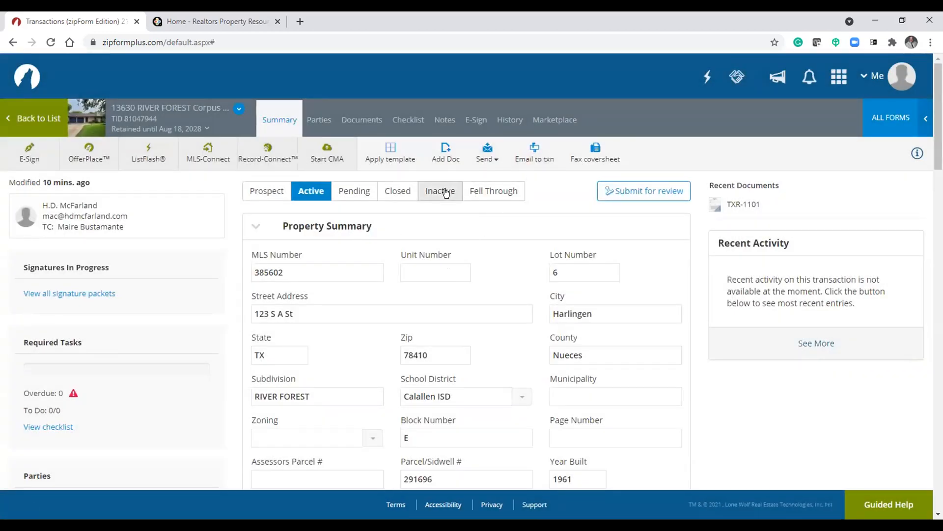
# - Open the Add Doc options for the transaction and close them
pyautogui.click(444, 157)
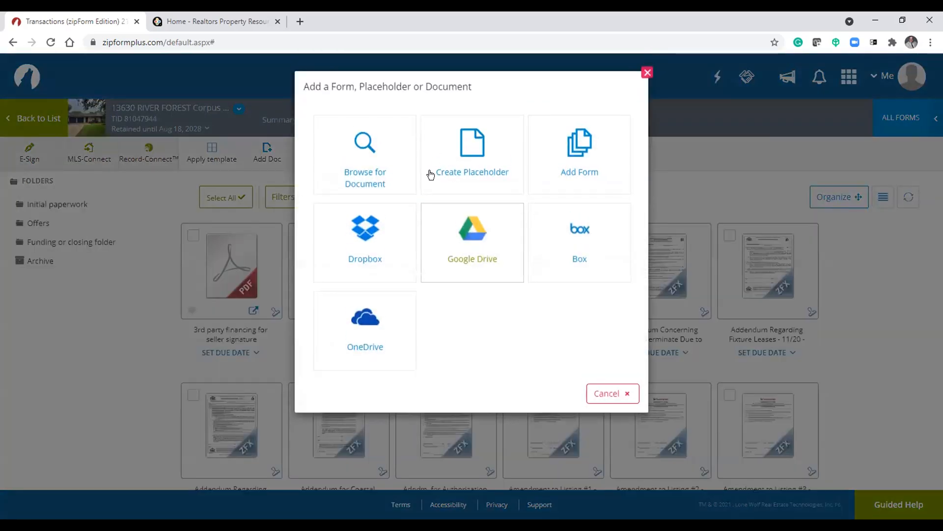
pyautogui.click(648, 73)
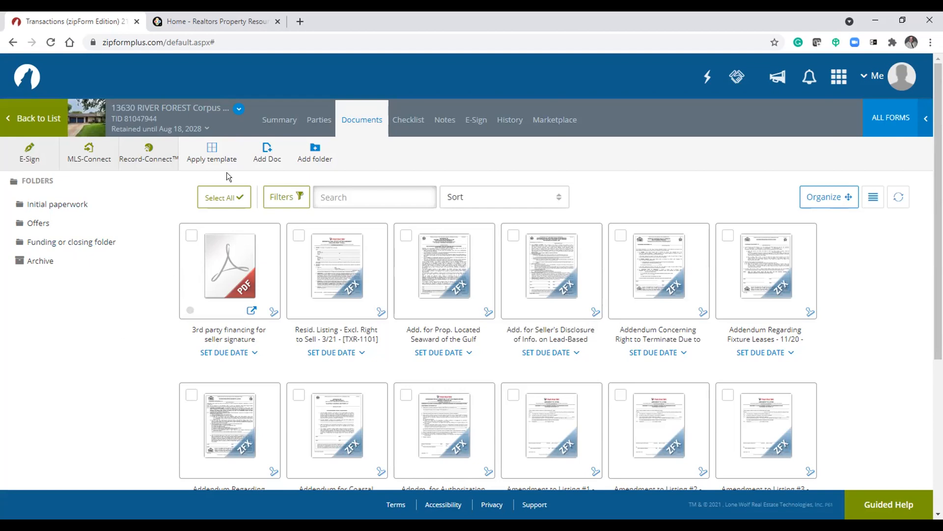
# - Browse the transaction's Parties and Summary pages
pyautogui.click(325, 120)
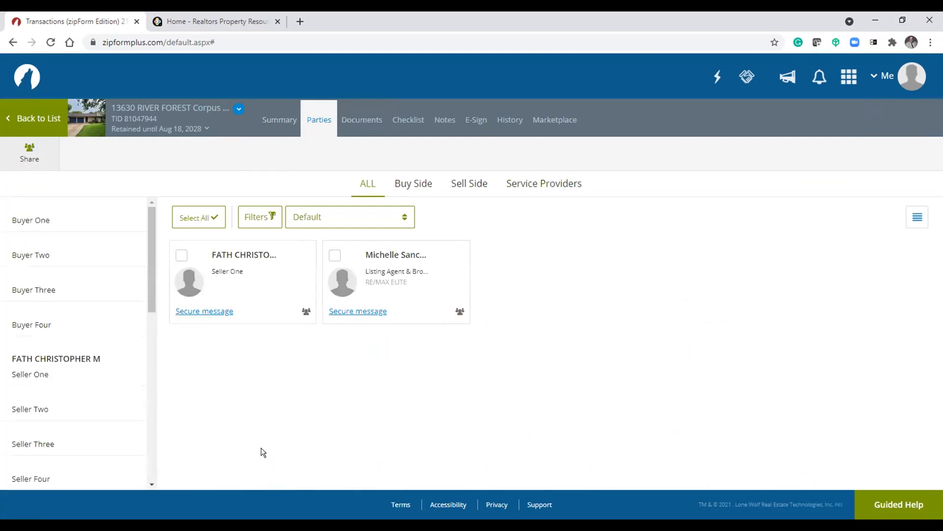
pyautogui.click(280, 120)
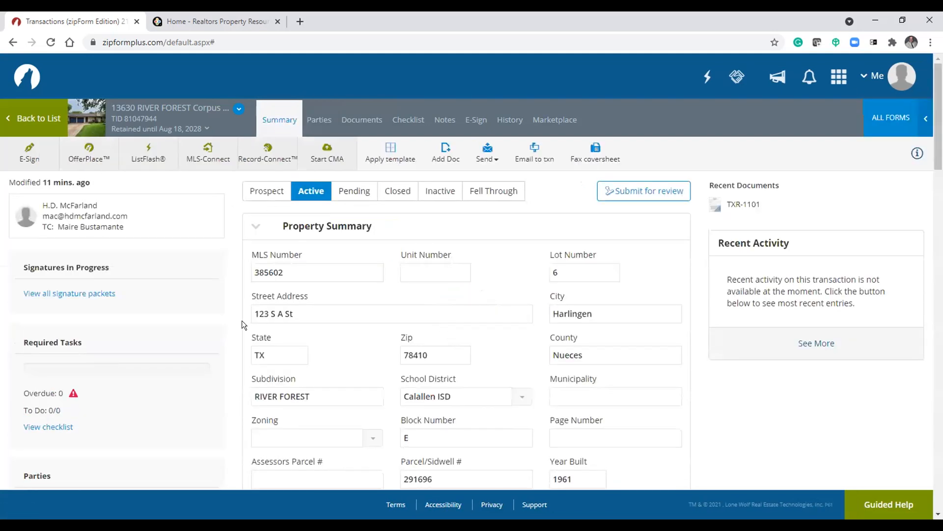
pyautogui.scroll(-2, 236, 319)
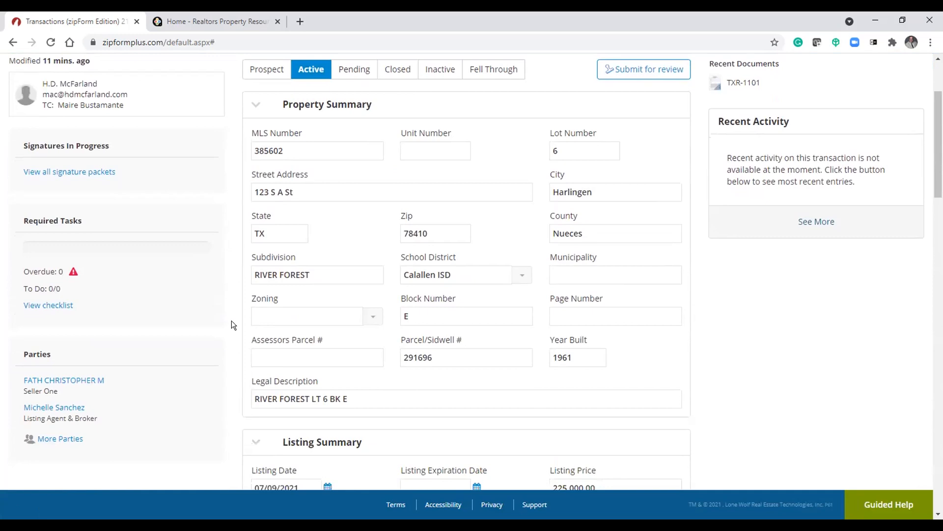
pyautogui.scroll(-3, 233, 324)
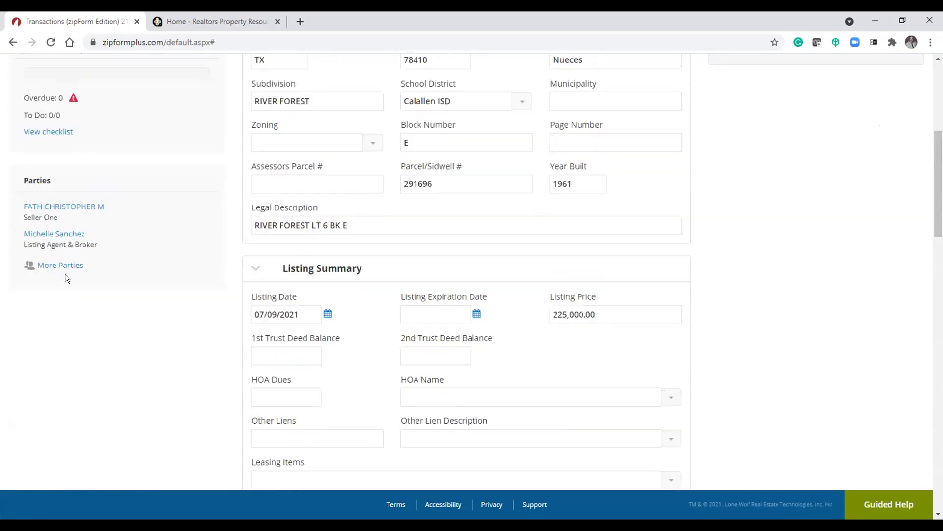
pyautogui.scroll(5, 170, 328)
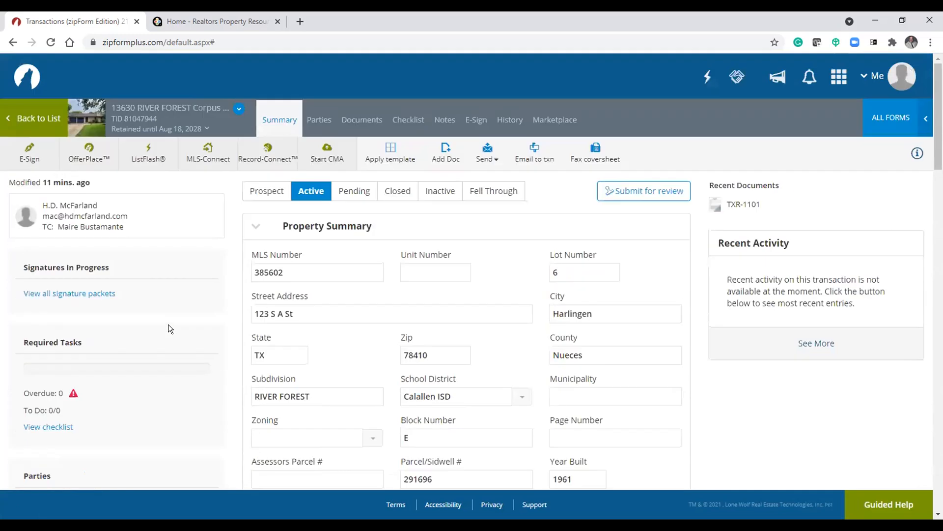
pyautogui.scroll(-2, 170, 328)
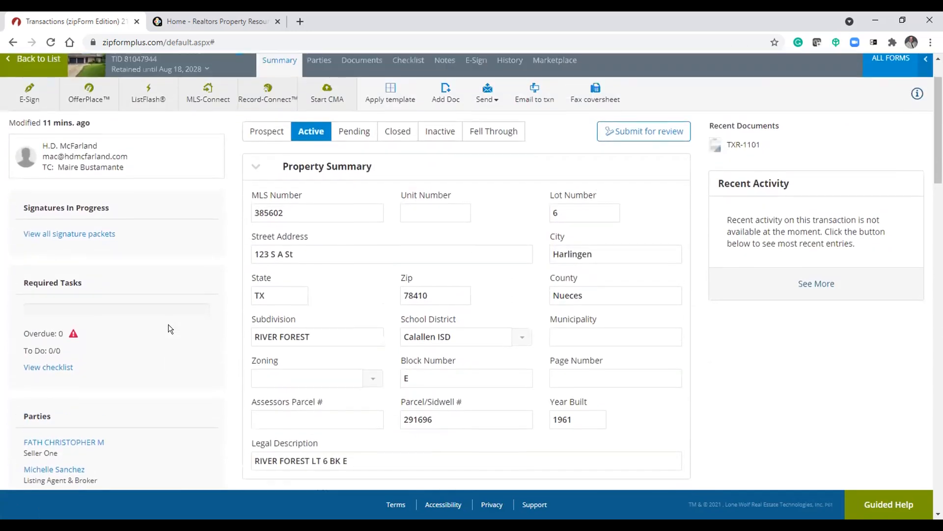
pyautogui.scroll(2, 170, 328)
# - Open the Seller Two party form and enter the person's first and last name
pyautogui.click(319, 120)
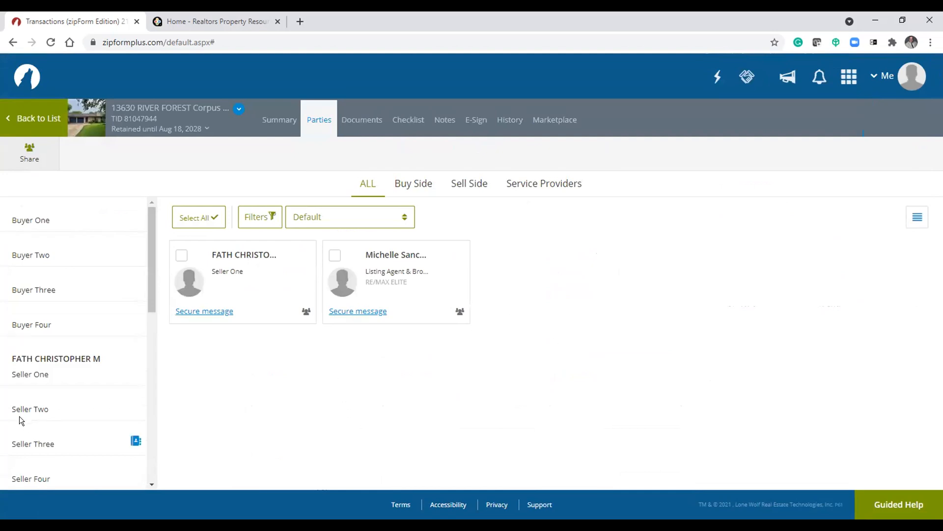
pyautogui.click(40, 409)
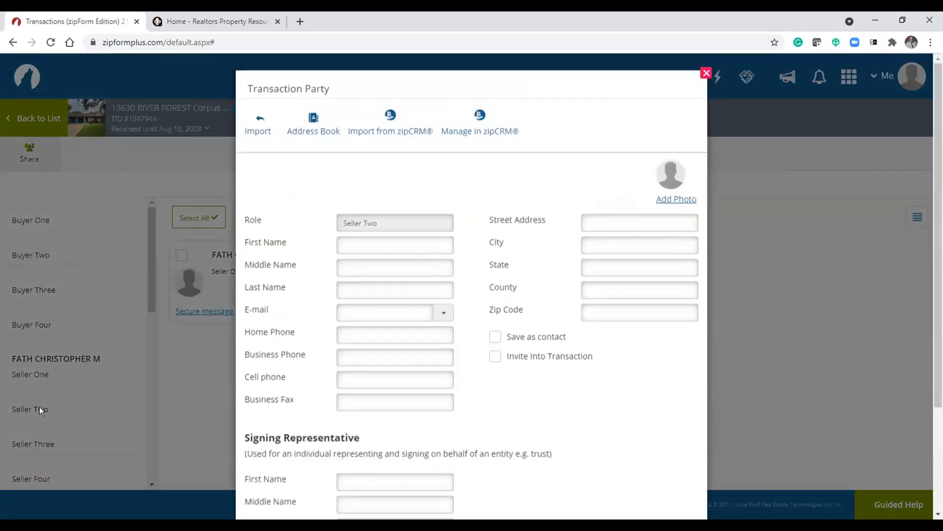
pyautogui.press('Tab')
pyautogui.write('mcc')
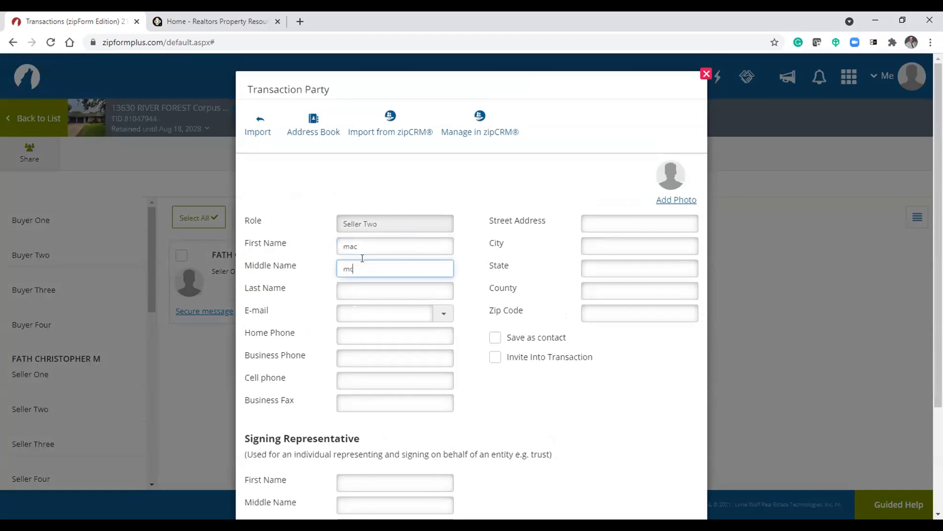
pyautogui.press('BackSpace')
pyautogui.press('BackSpace')
pyautogui.press('BackSpace')
pyautogui.press('Tab')
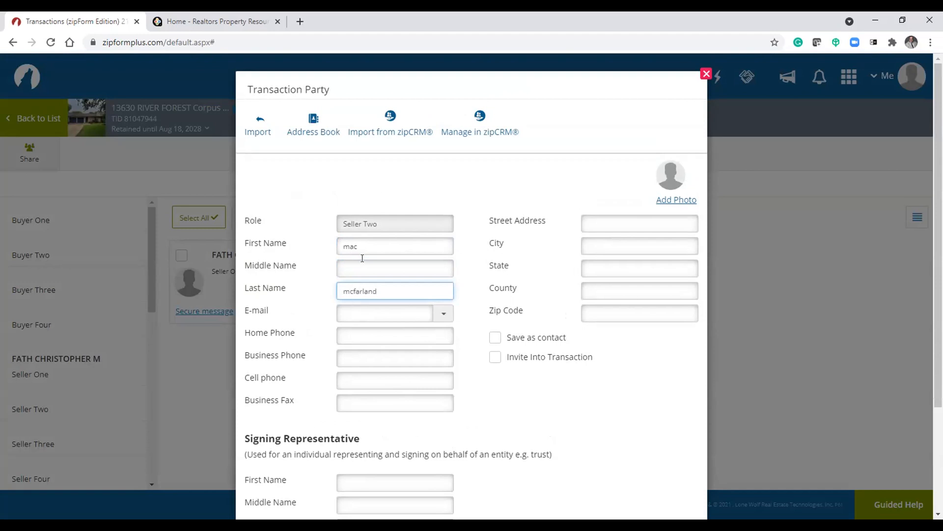
# - Fill in the party's e-mail address and save the Seller Two party
pyautogui.scroll(-2, 451, 352)
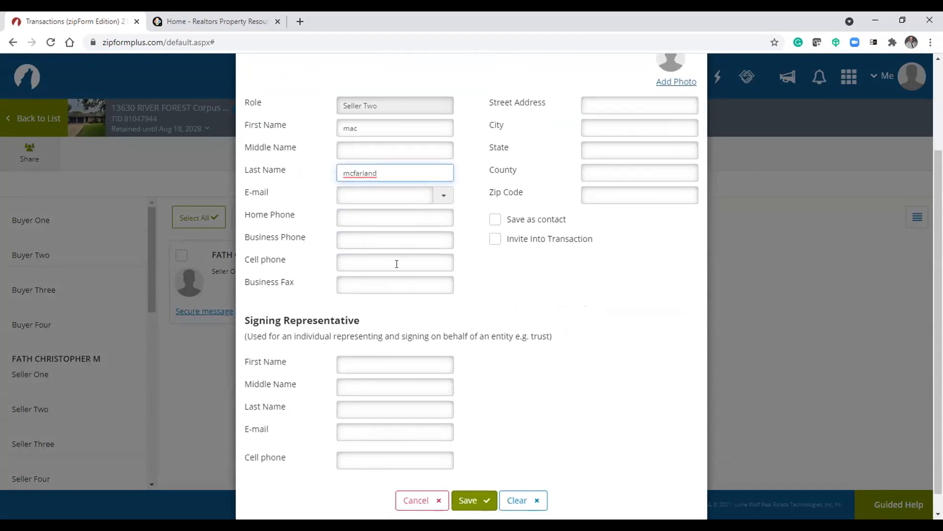
pyautogui.click(378, 193)
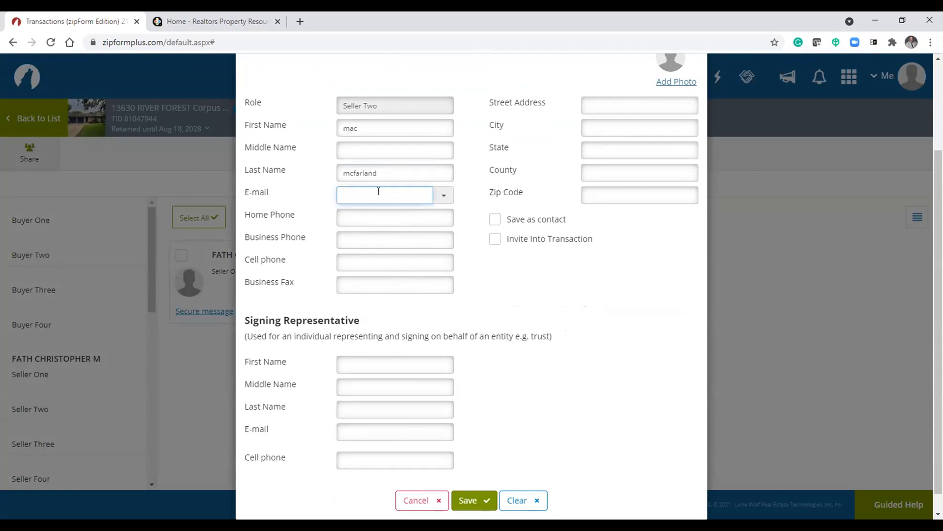
pyautogui.write('ma')
pyautogui.press('BackSpace')
pyautogui.press('BackSpace')
pyautogui.click(462, 504)
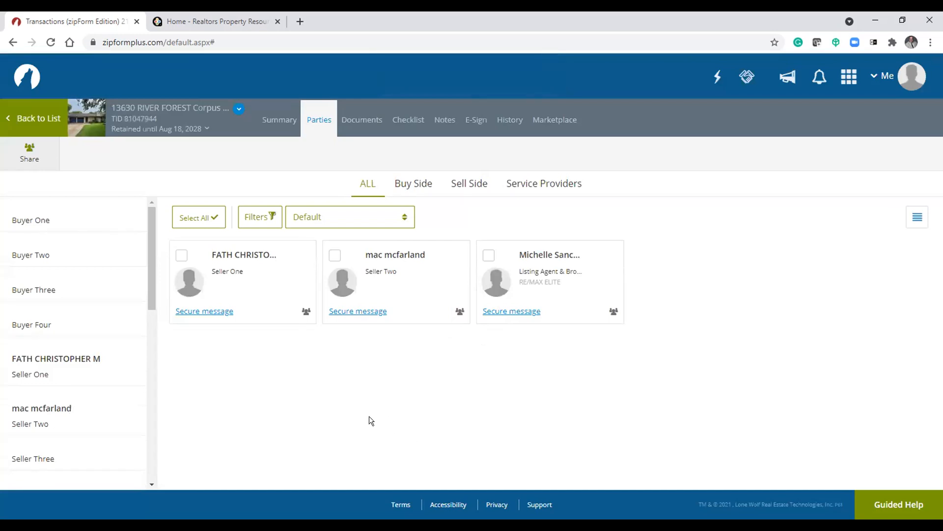
# - Open a secure message to the Seller Two party and close it without sending
pyautogui.click(273, 123)
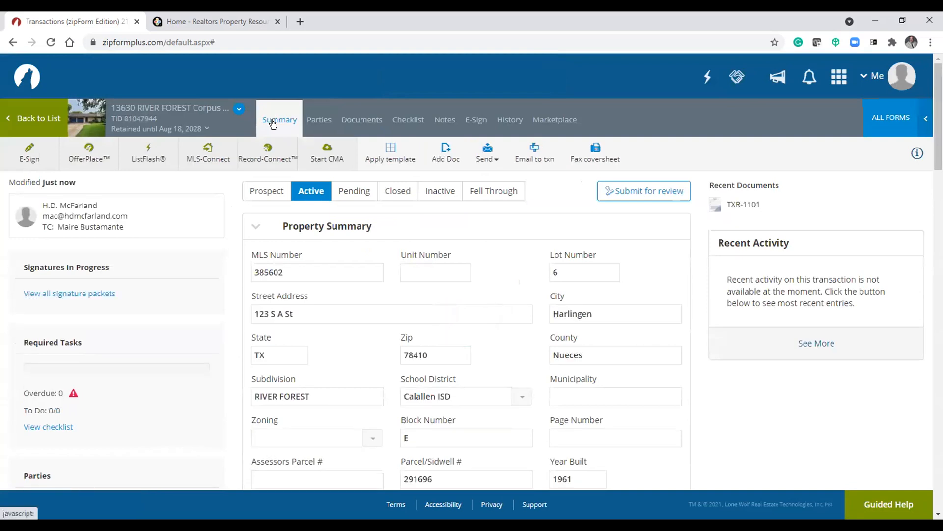
pyautogui.click(313, 123)
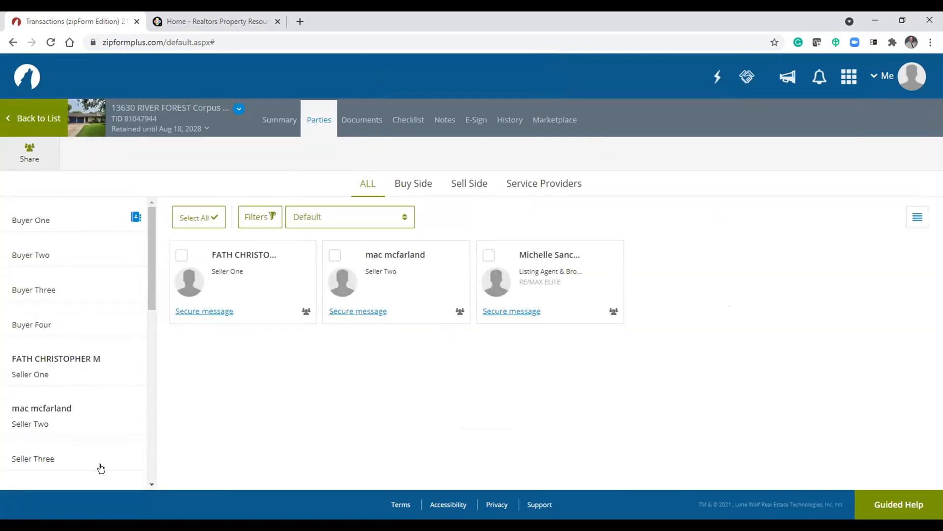
pyautogui.click(214, 311)
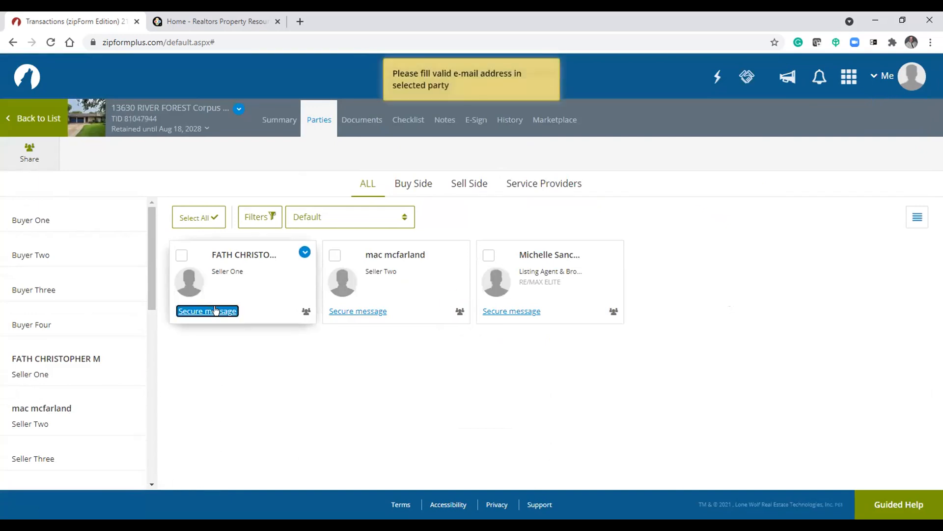
pyautogui.click(365, 312)
pyautogui.click(395, 210)
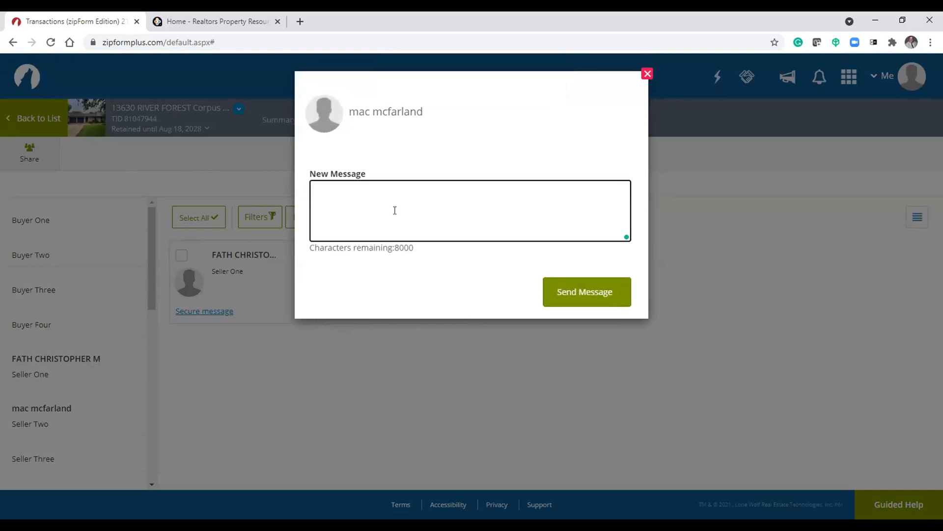
pyautogui.click(647, 74)
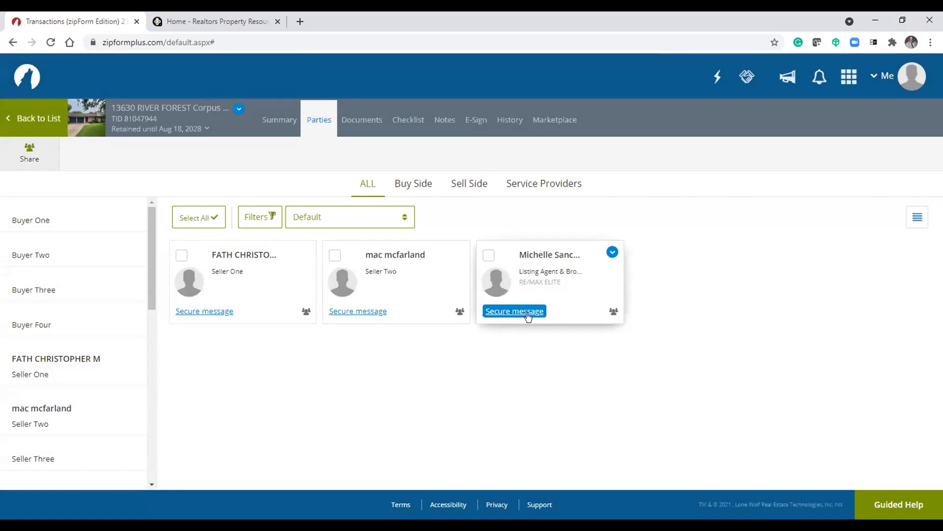
# - Open a secure message to the listing agent and close it without sending
pyautogui.click(527, 314)
pyautogui.click(416, 204)
pyautogui.click(647, 74)
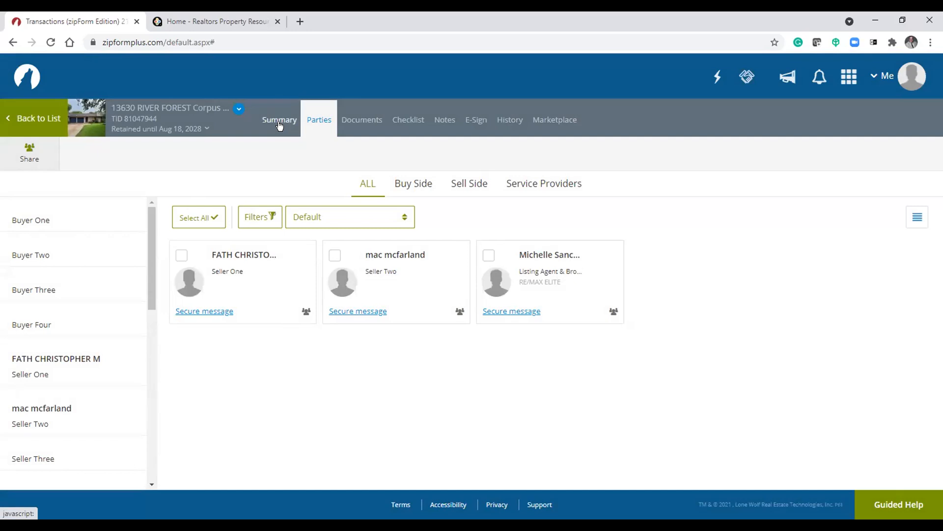
# - Send the secure message "testing" to the listing agent
pyautogui.click(502, 312)
pyautogui.click(448, 197)
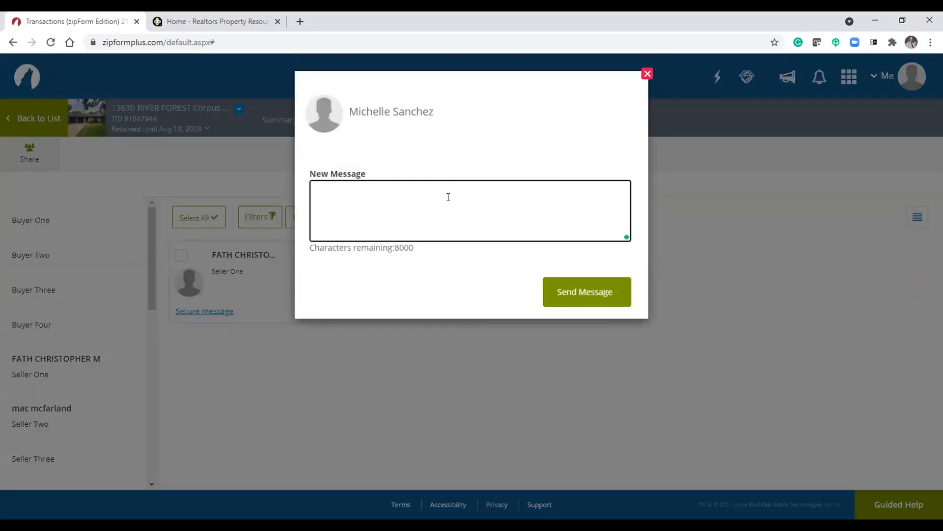
pyautogui.write('te')
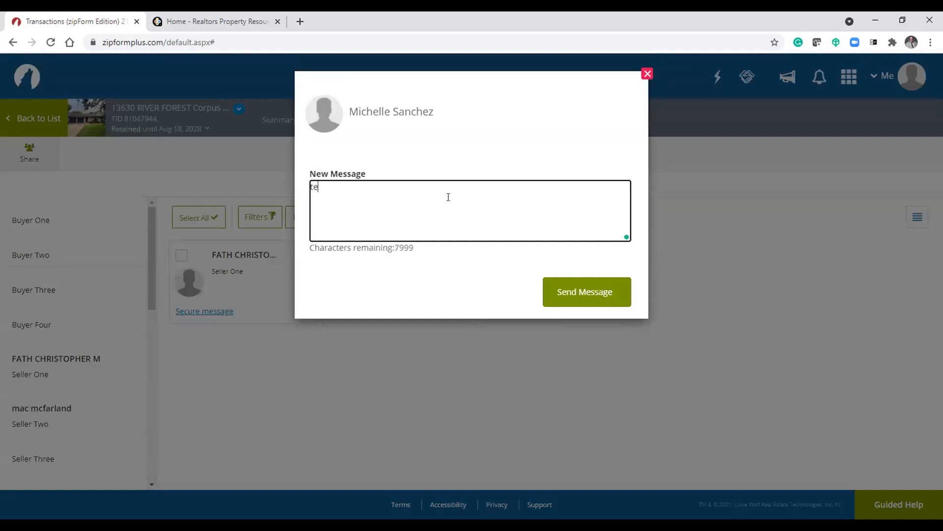
pyautogui.write('sting')
pyautogui.click(593, 295)
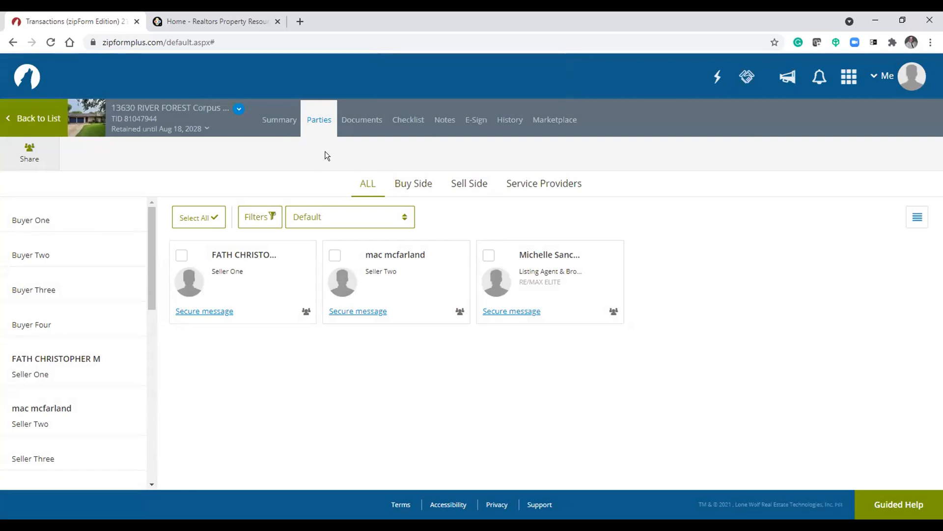
# - Open the transaction History and expand the most recent secure message entry
pyautogui.click(510, 120)
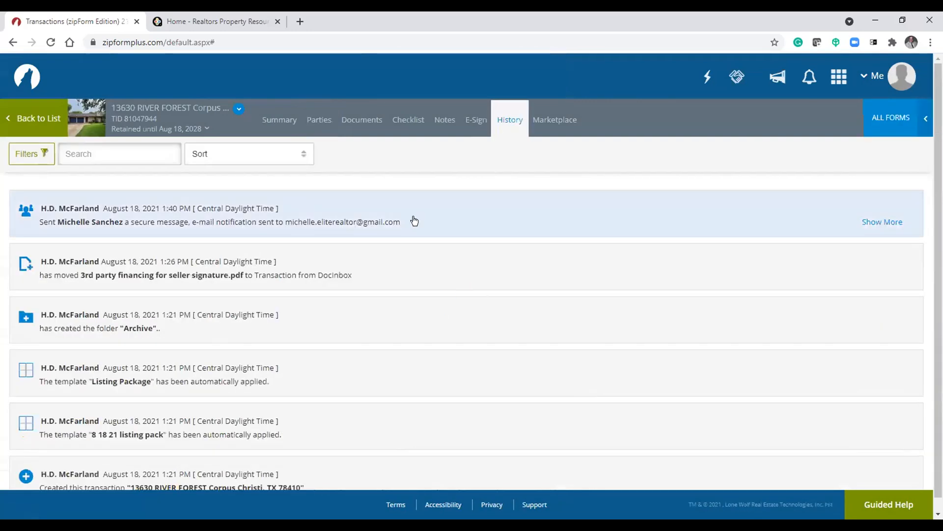
pyautogui.click(276, 123)
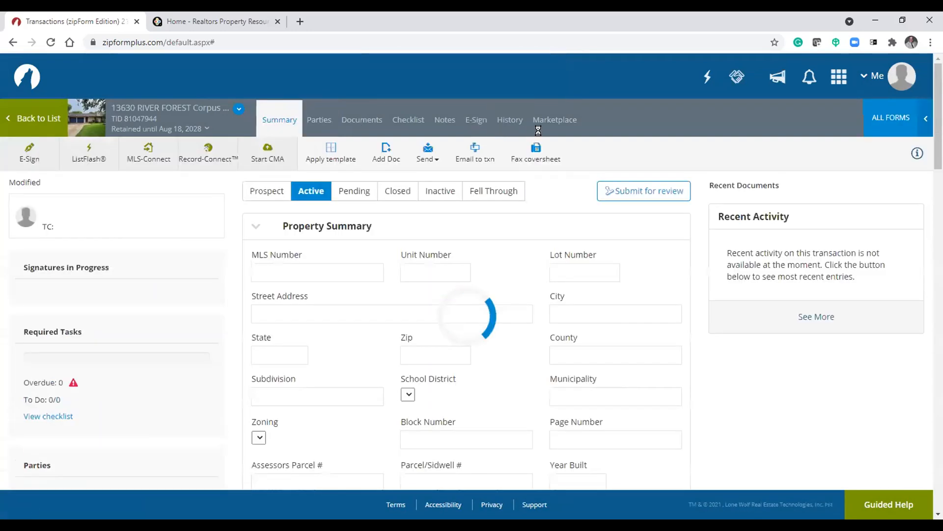
pyautogui.click(512, 121)
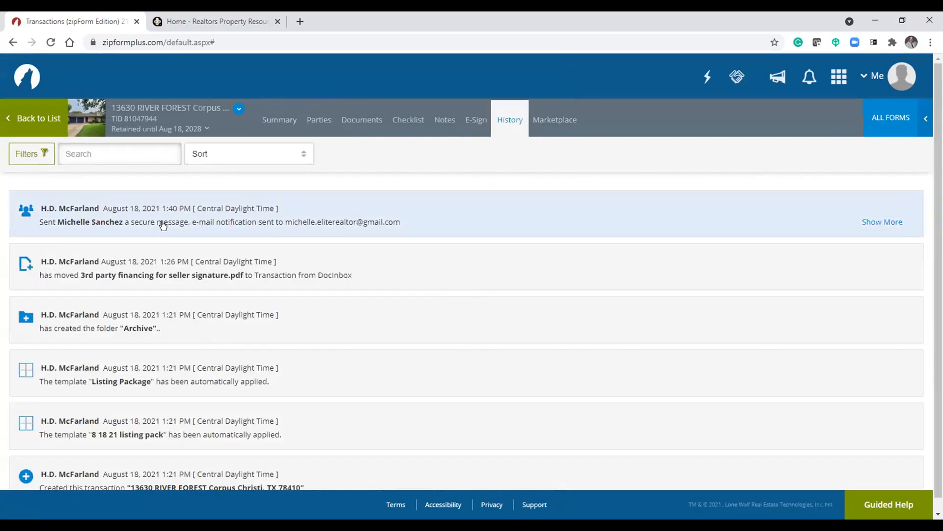
pyautogui.click(883, 222)
# - Switch between the transaction's Parties, History and Summary pages
pyautogui.click(328, 119)
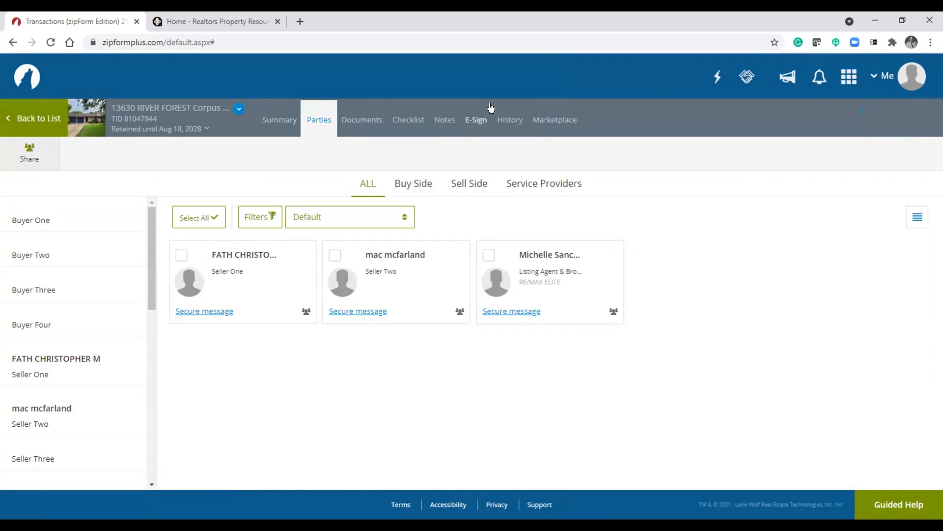
pyautogui.click(506, 120)
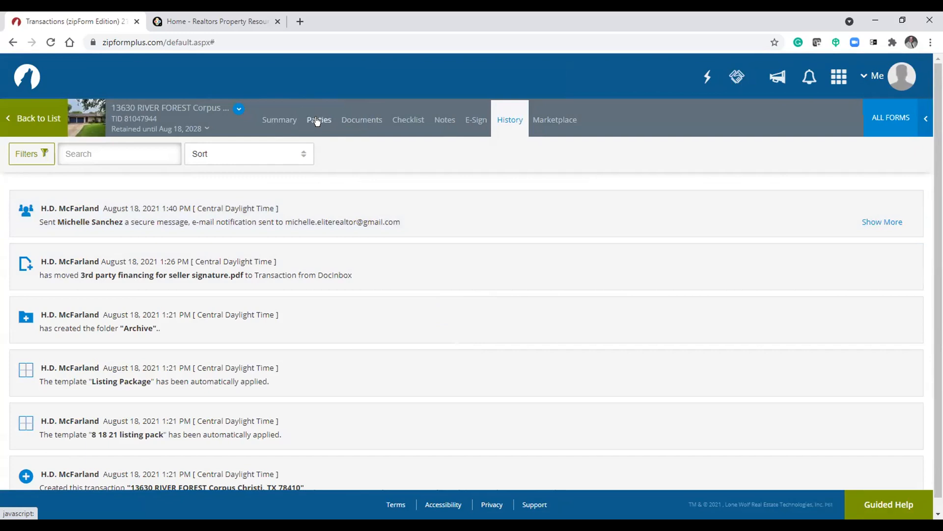
pyautogui.click(317, 122)
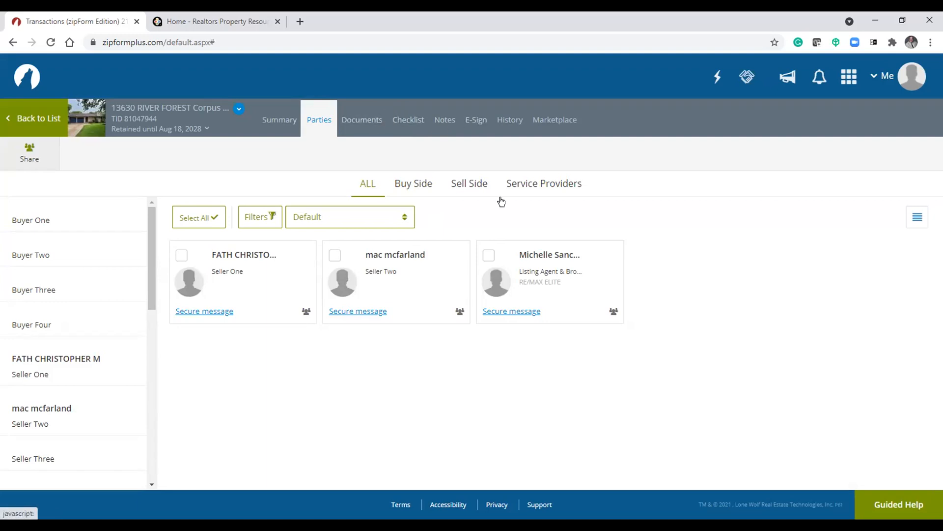
pyautogui.click(283, 124)
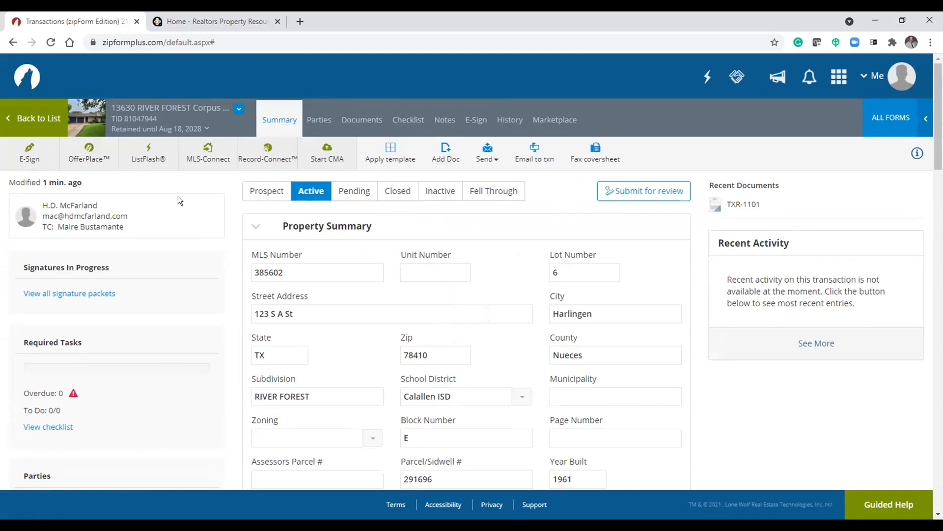
pyautogui.click(27, 153)
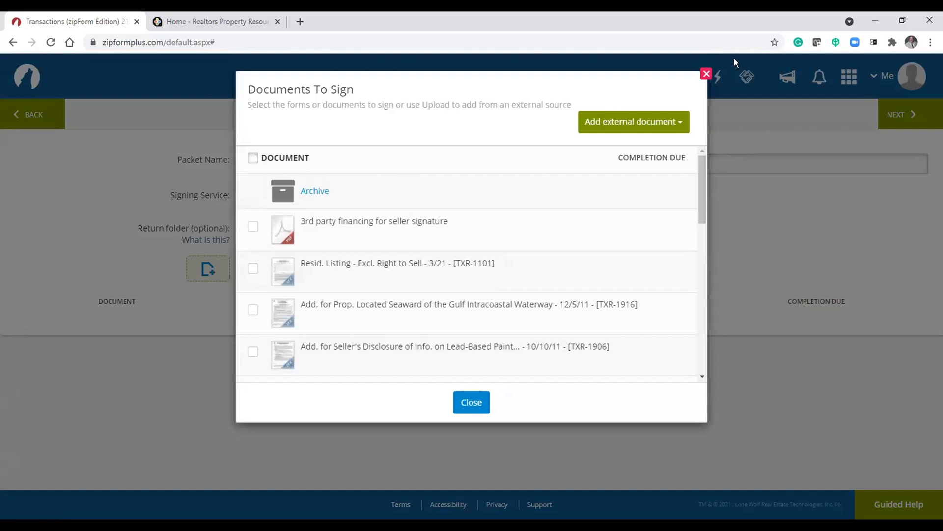
pyautogui.click(706, 74)
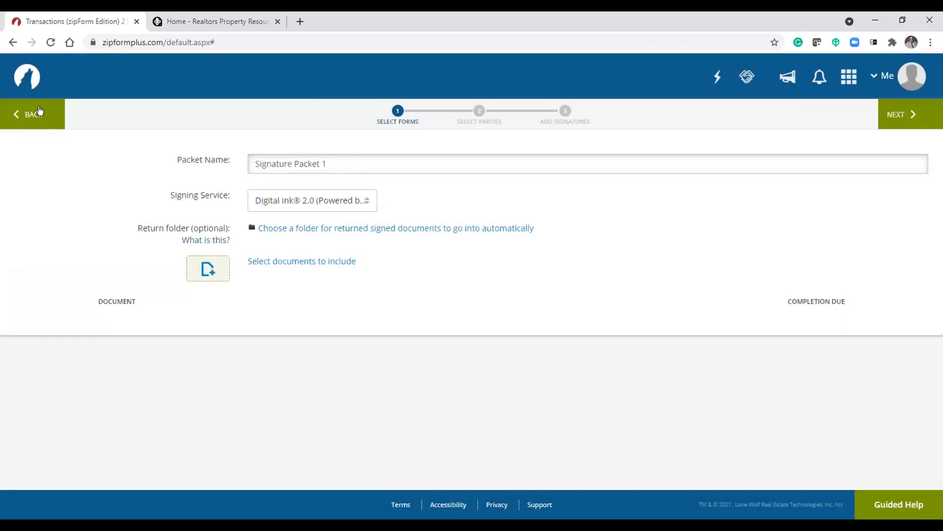
pyautogui.click(36, 113)
pyautogui.click(30, 118)
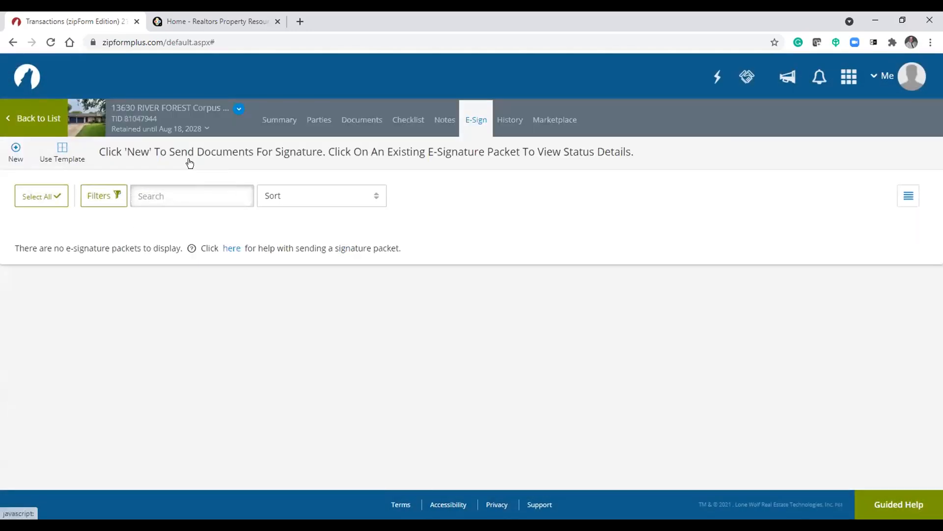
pyautogui.click(95, 317)
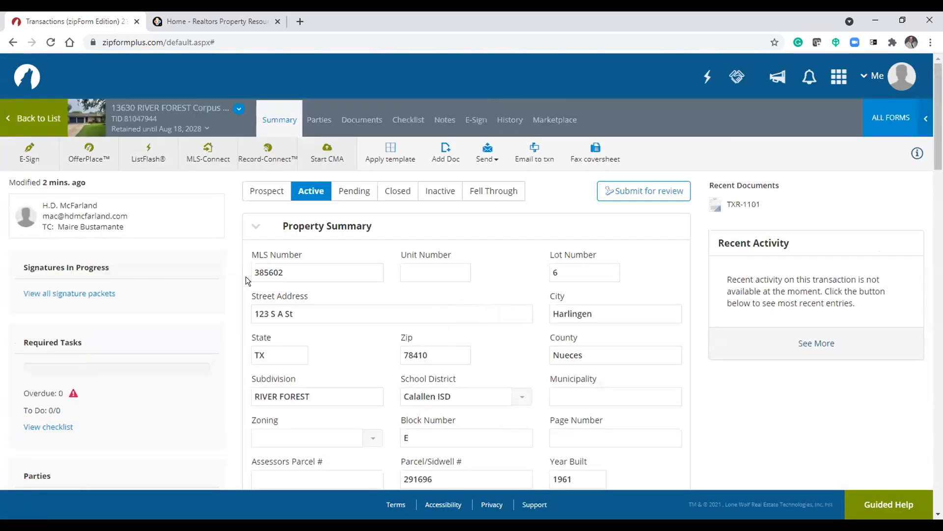
pyautogui.click(28, 151)
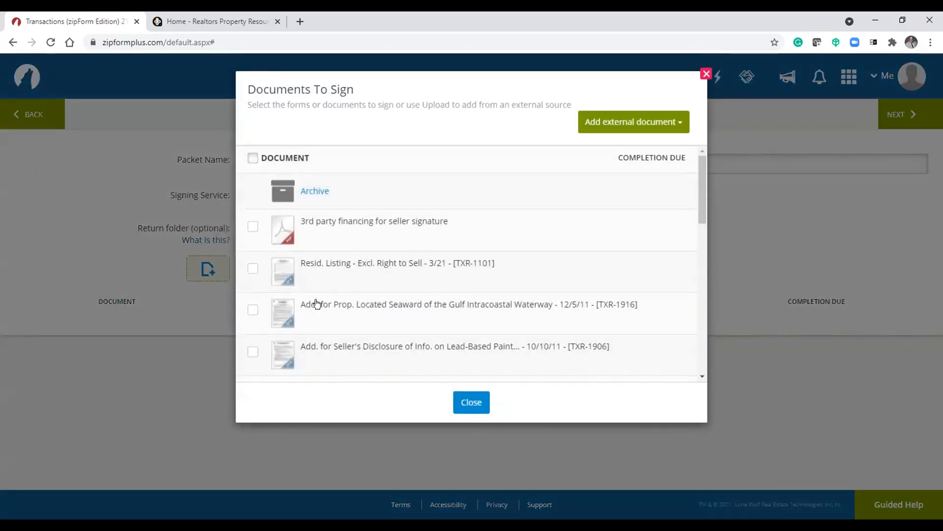
pyautogui.scroll(-1, 291, 332)
pyautogui.scroll(-10, 291, 331)
pyautogui.scroll(1, 387, 245)
pyautogui.scroll(10, 387, 244)
pyautogui.click(252, 227)
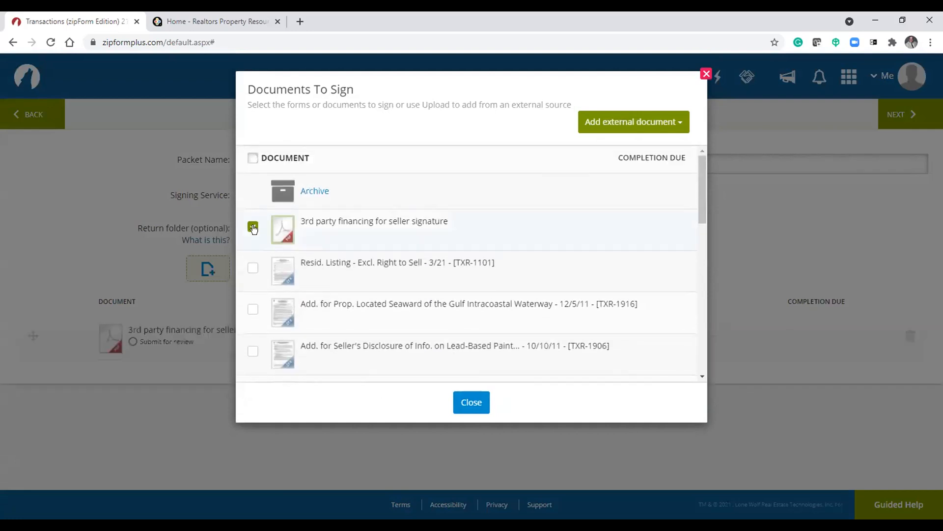
pyautogui.click(706, 74)
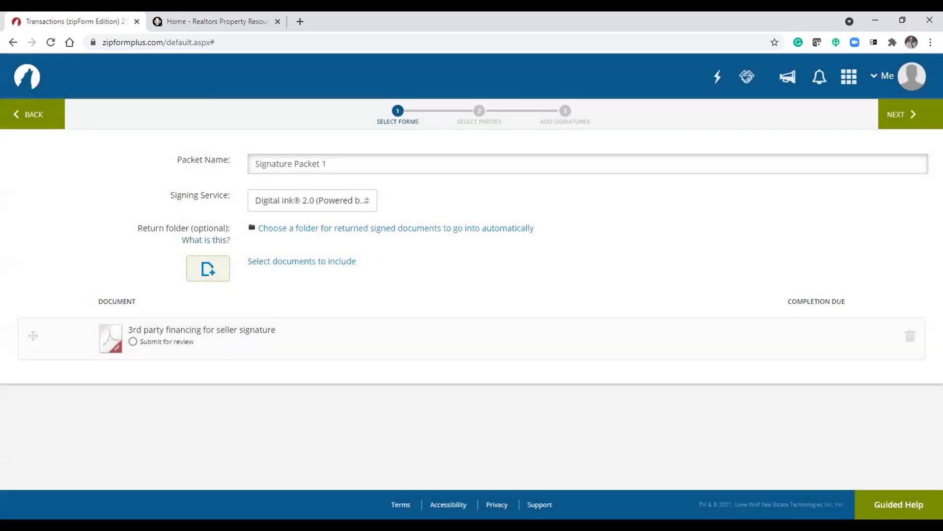
pyautogui.click(34, 115)
# - Start an e-signature packet from the Documents page for the Resid. Listing - Excl. Right to Sell - 3/21 form
pyautogui.click(348, 119)
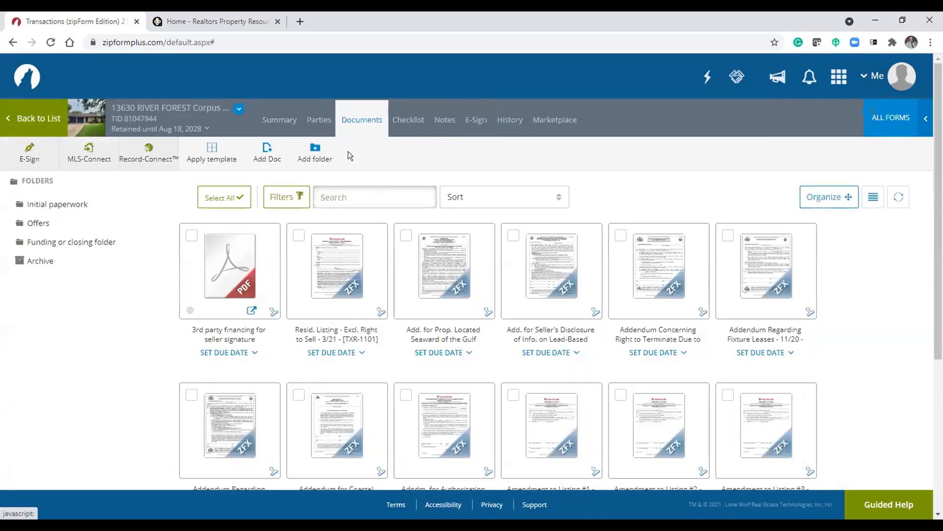
pyautogui.click(337, 256)
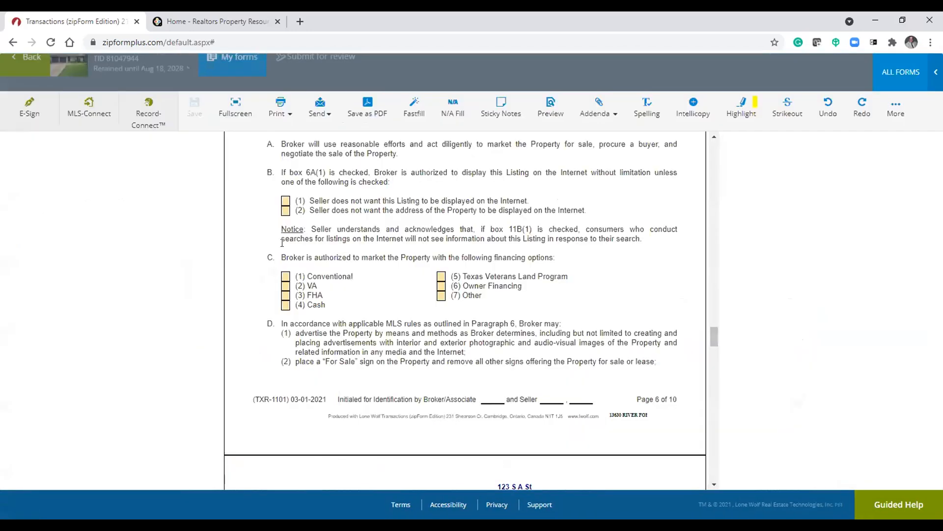
pyautogui.click(29, 106)
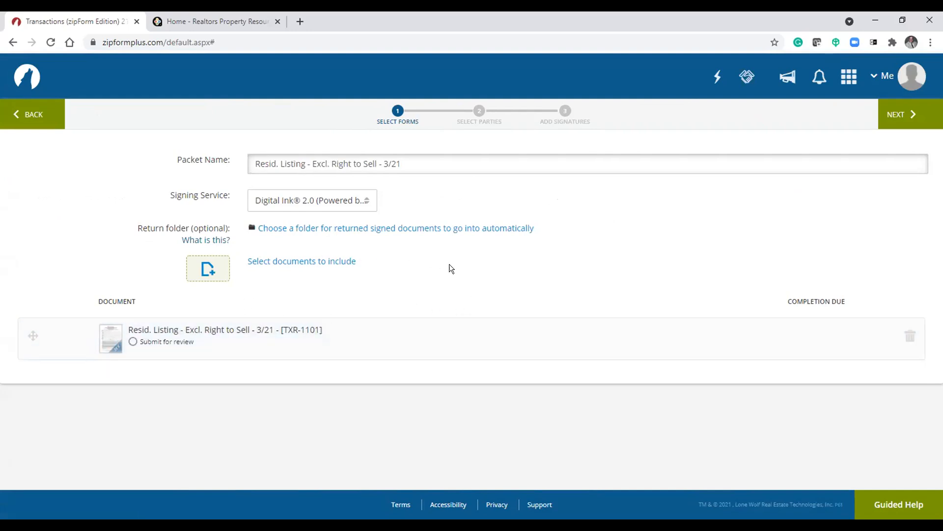
# - Advance to party selection and add the Seller Two party and the listing agent as signers
pyautogui.click(895, 114)
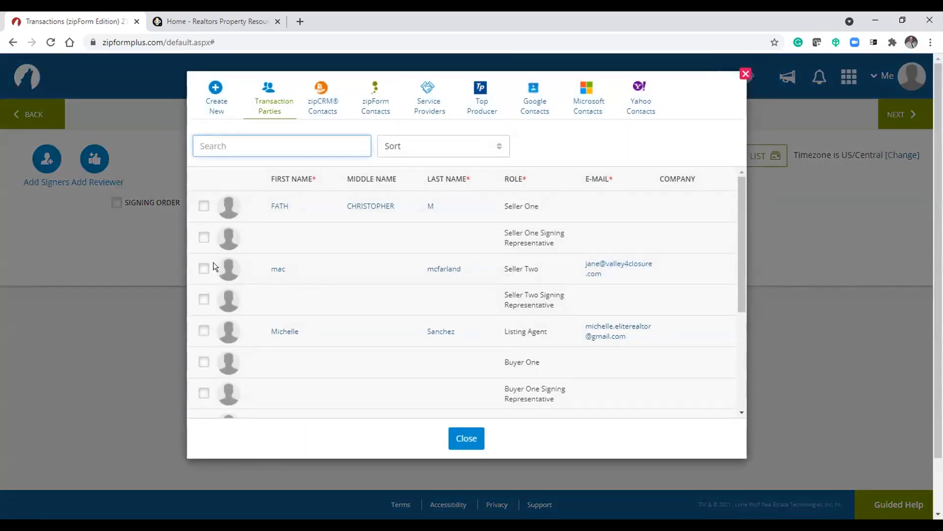
pyautogui.click(203, 268)
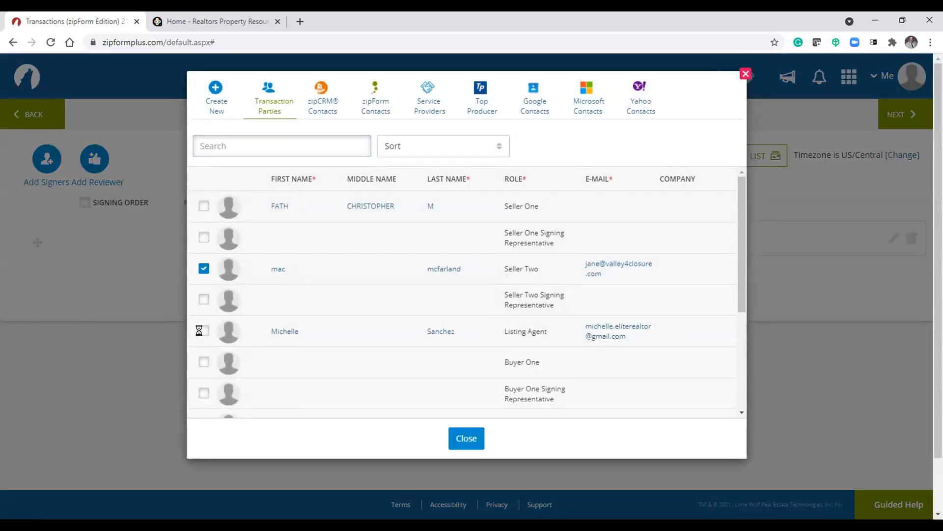
pyautogui.click(203, 330)
pyautogui.click(465, 439)
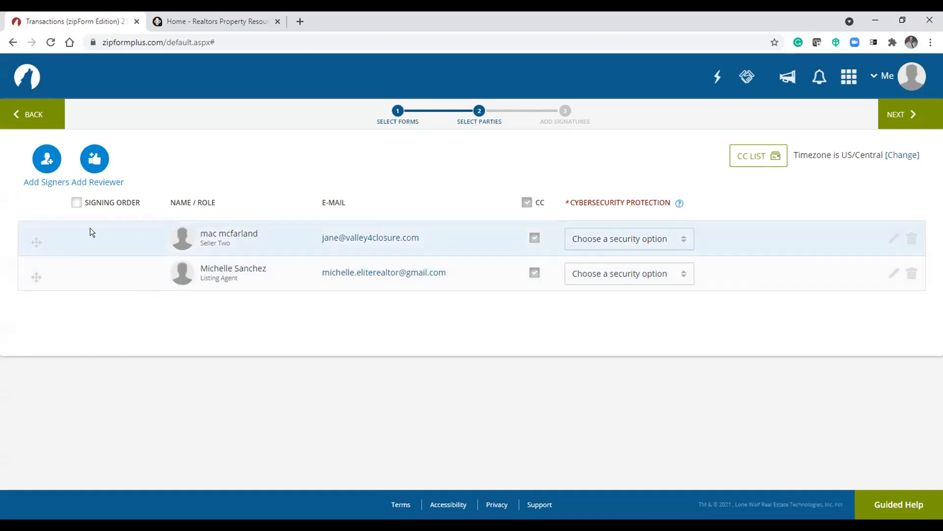
# - Toggle the signing order option on and off twice
pyautogui.click(77, 203)
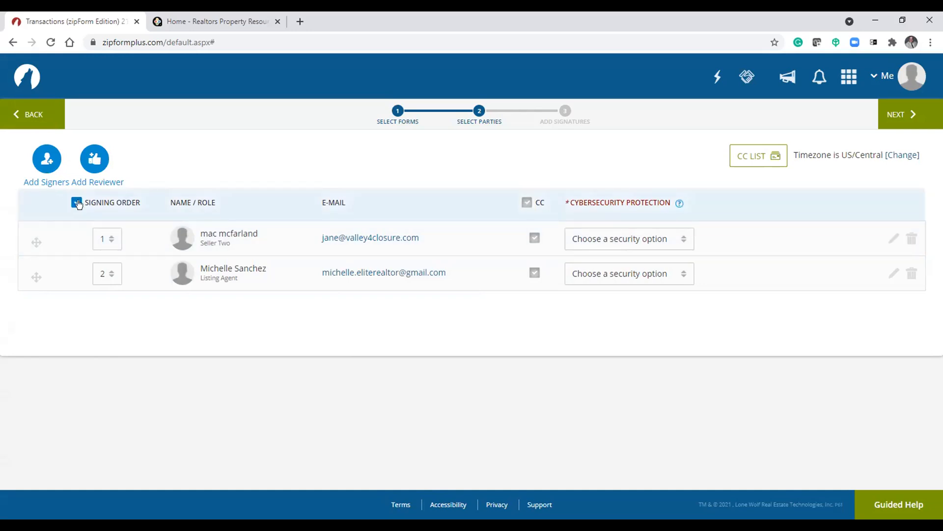
pyautogui.click(76, 202)
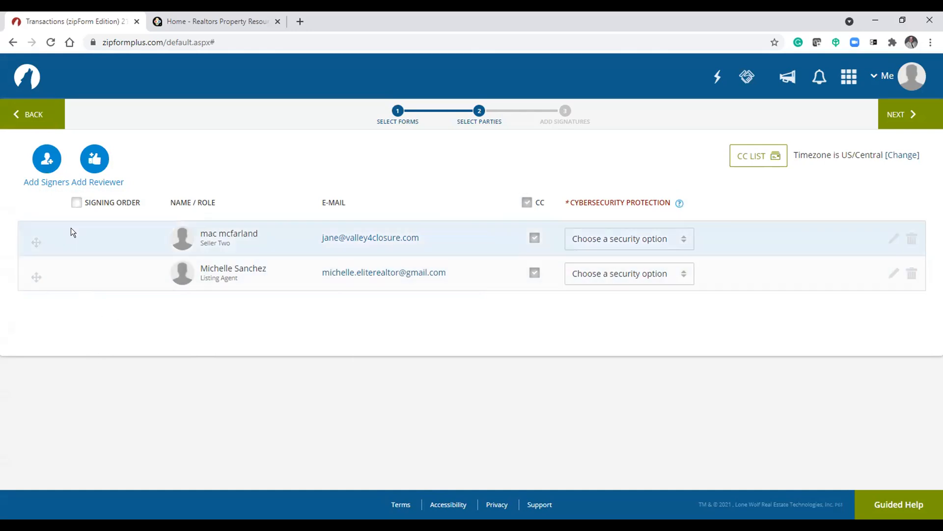
pyautogui.click(76, 203)
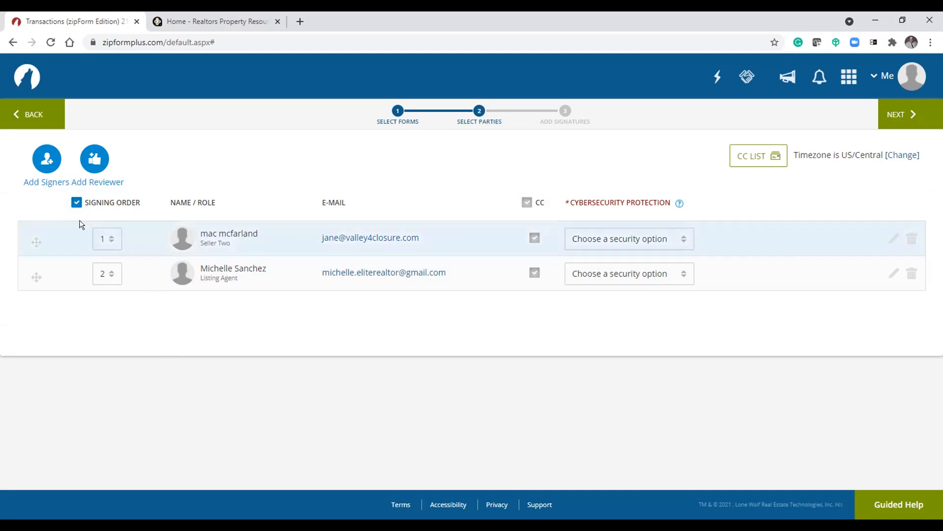
pyautogui.click(76, 202)
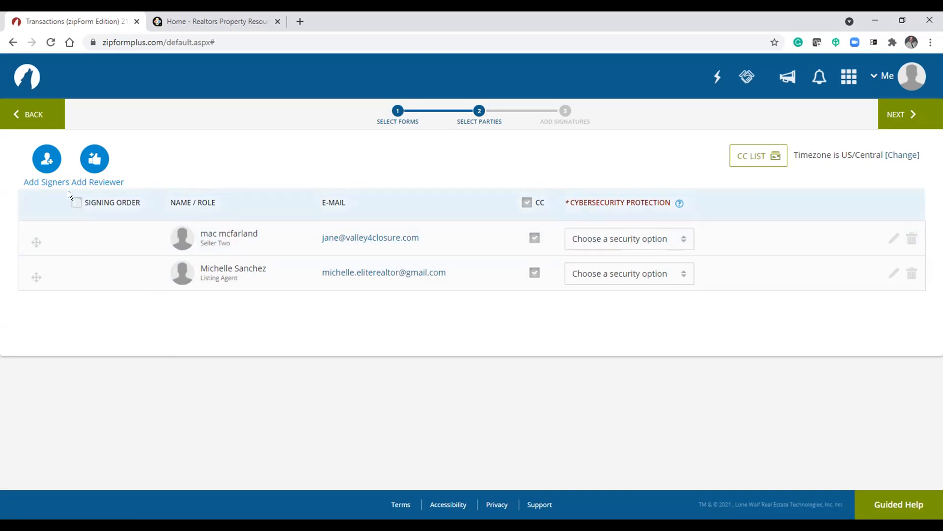
# - Open the Add Signers and Add Reviewer dialogs and close each without changes
pyautogui.click(48, 160)
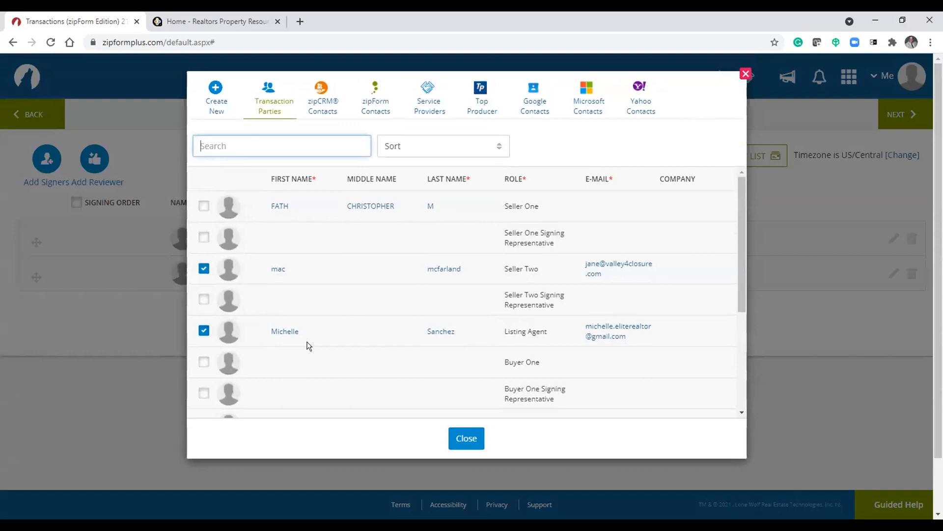
pyautogui.click(746, 75)
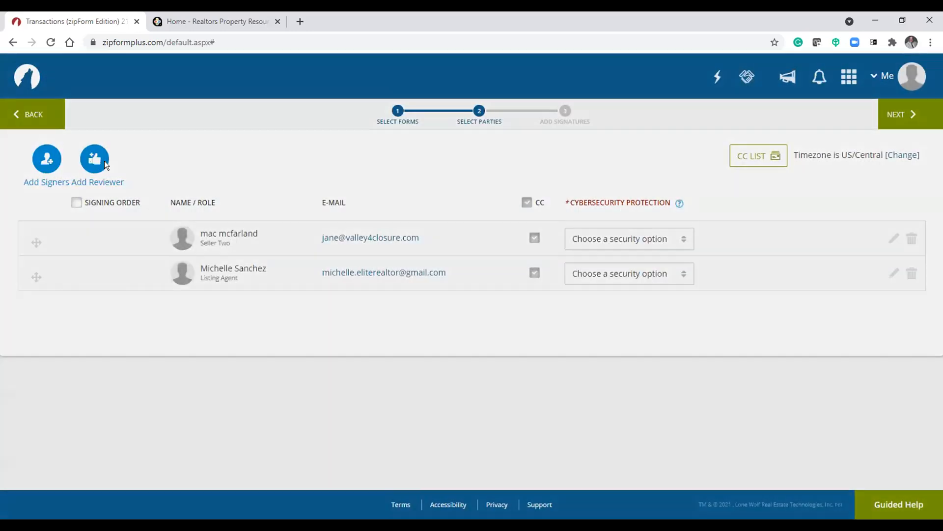
pyautogui.click(105, 165)
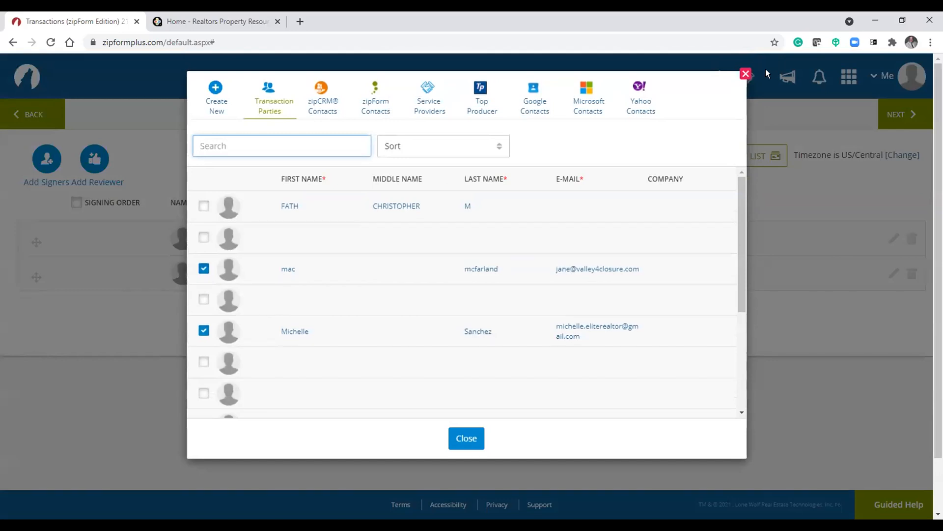
pyautogui.click(746, 74)
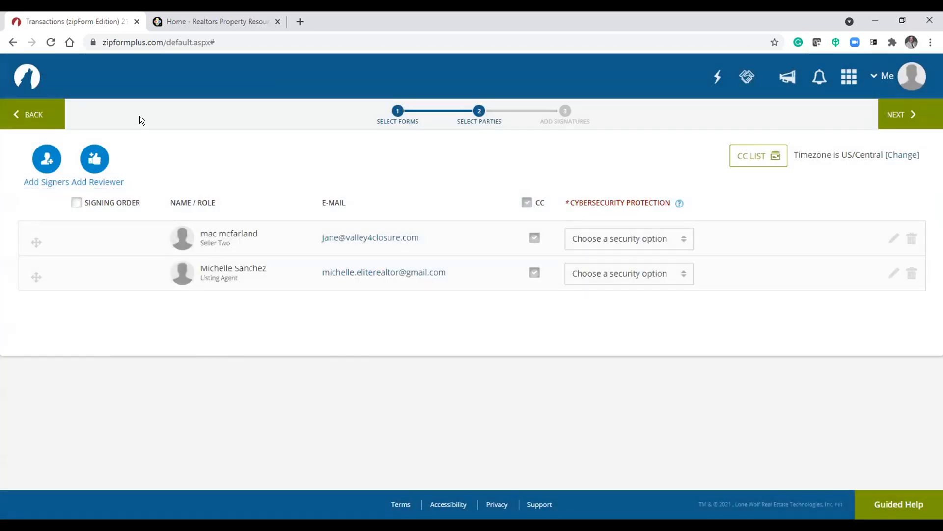
# - Advance to the signature design step and scroll through the listing agreement's first pages
pyautogui.click(884, 113)
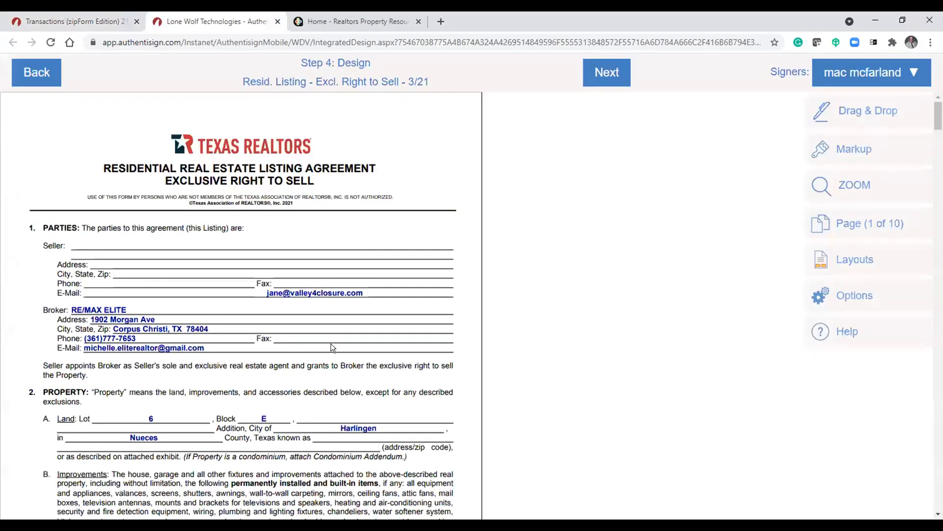
pyautogui.scroll(-7, 363, 314)
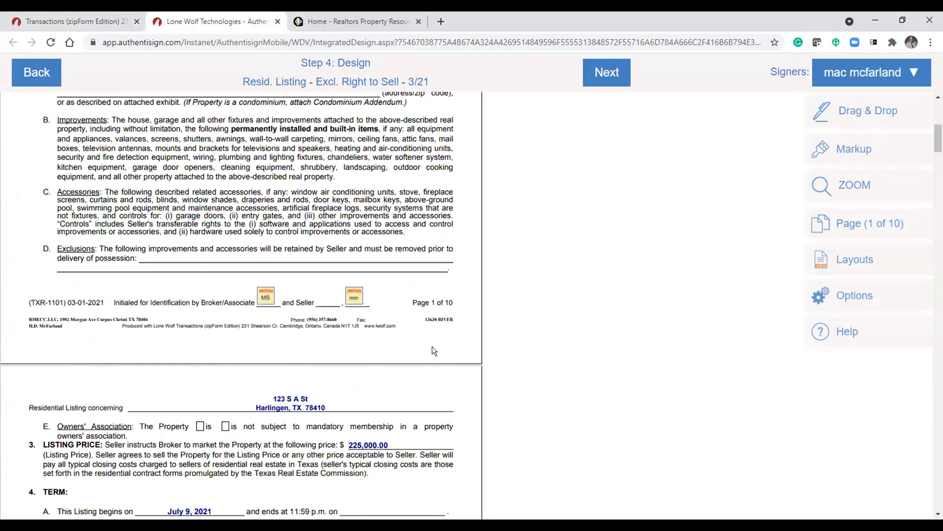
pyautogui.scroll(-10, 433, 346)
pyautogui.scroll(-20, 434, 348)
pyautogui.scroll(-10, 430, 348)
pyautogui.scroll(15, 422, 348)
pyautogui.scroll(12, 416, 347)
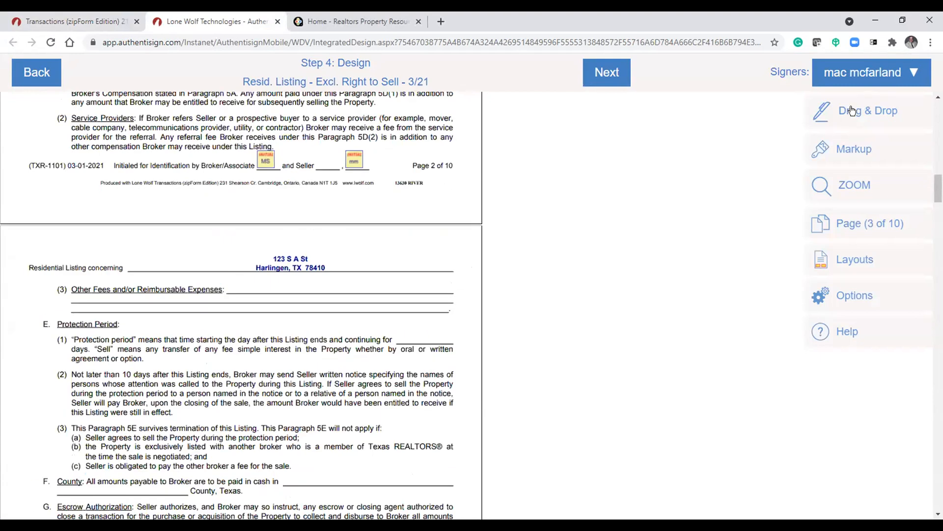
pyautogui.click(892, 77)
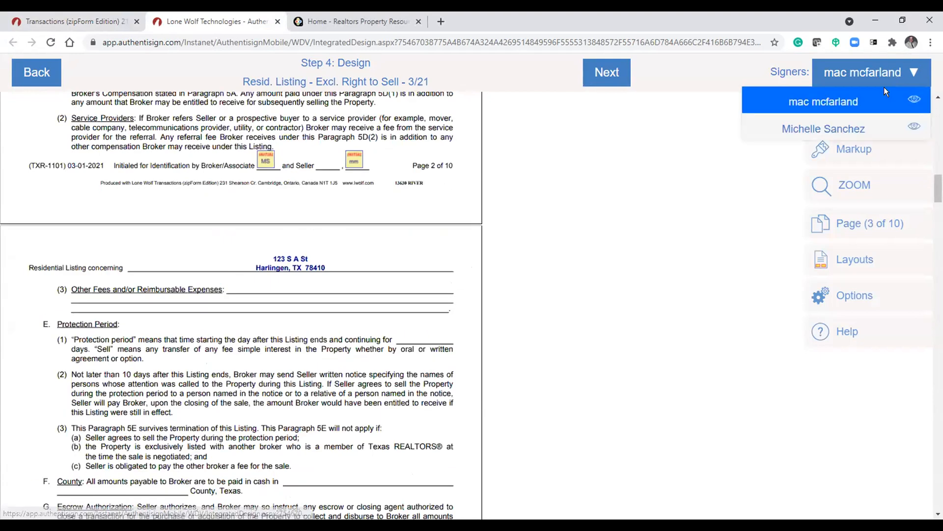
pyautogui.click(850, 132)
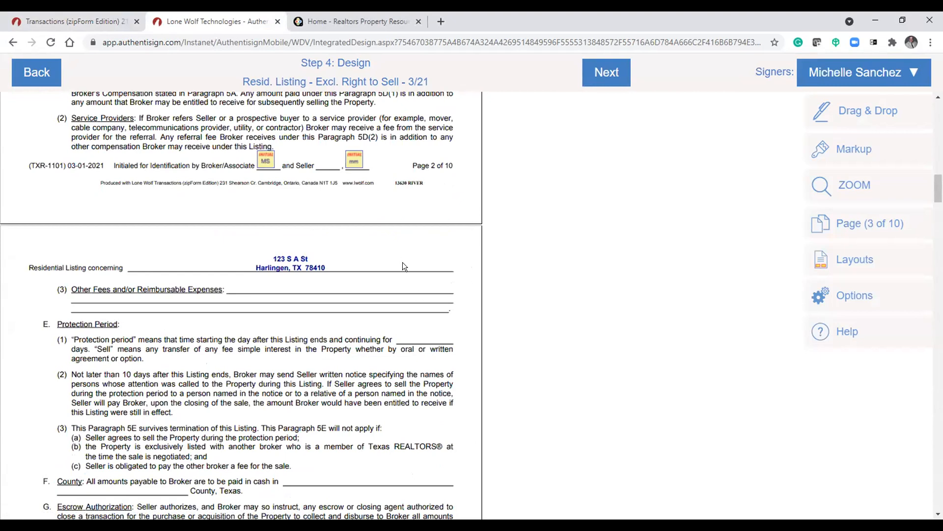
pyautogui.scroll(5, 403, 263)
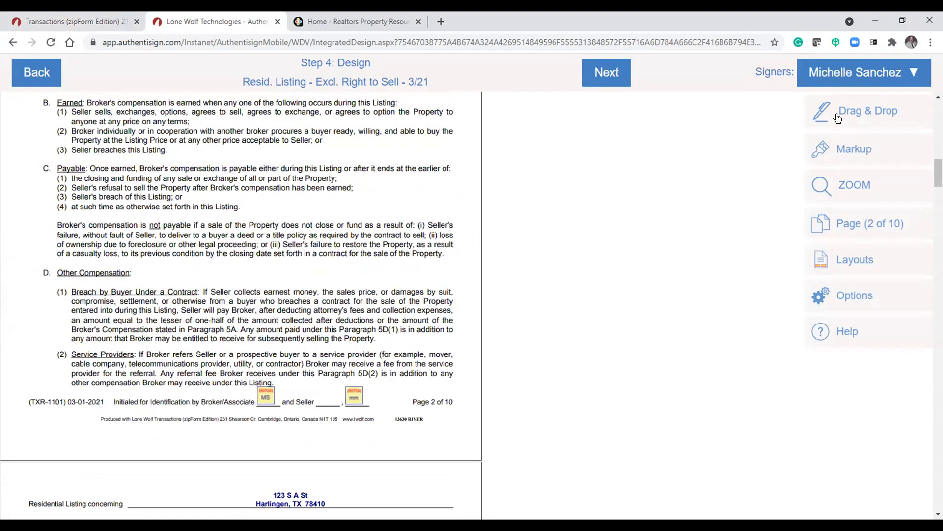
pyautogui.click(838, 117)
pyautogui.moveTo(725, 116); pyautogui.dragTo(395, 198)
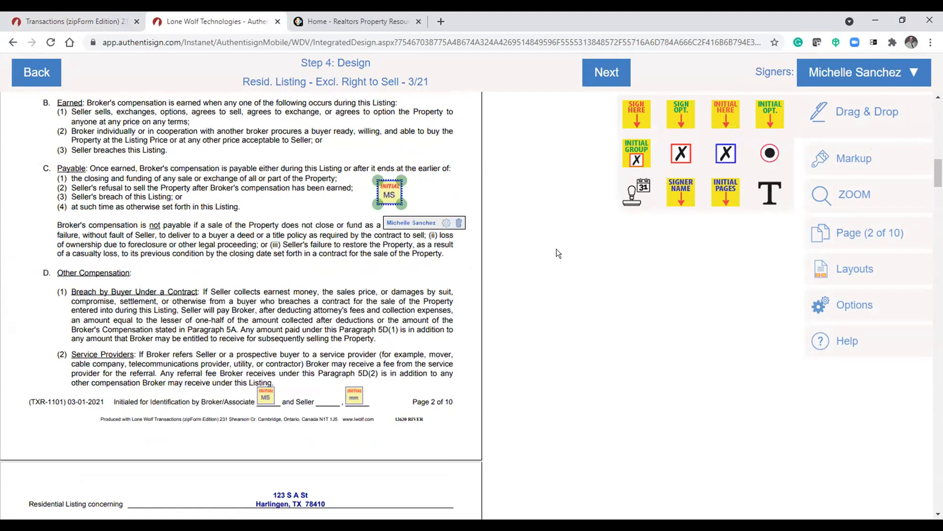
pyautogui.click(914, 72)
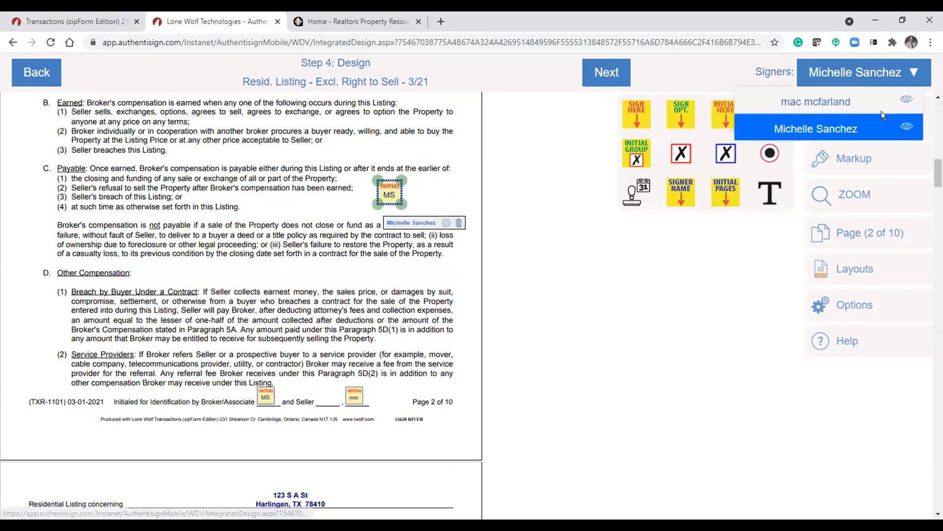
pyautogui.click(839, 100)
pyautogui.moveTo(717, 116); pyautogui.dragTo(441, 190)
pyautogui.click(442, 191)
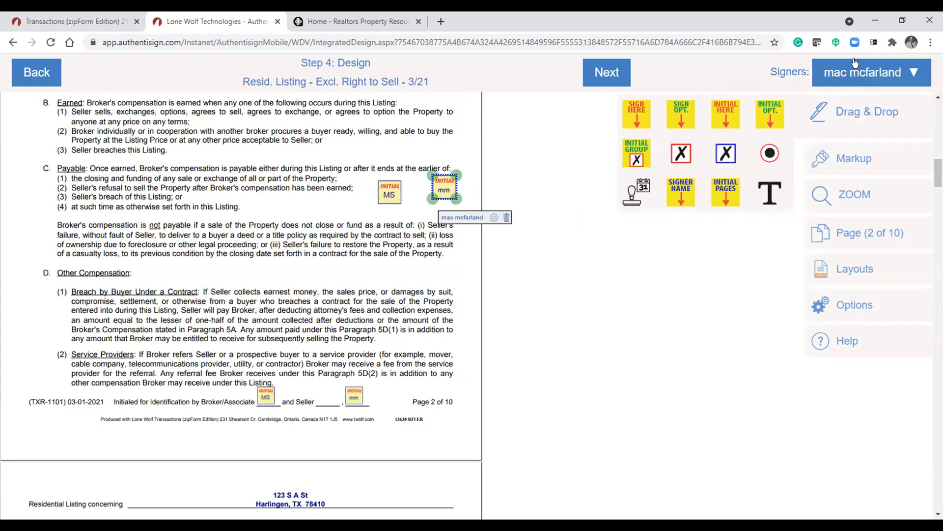
# - Nudge the two initial fields so they sit side by side in paragraph 5C
pyautogui.click(851, 78)
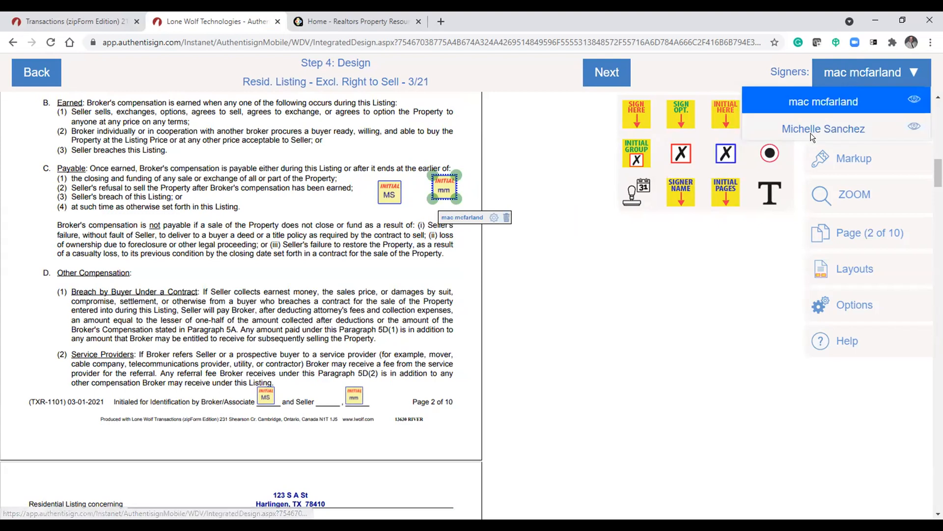
pyautogui.click(669, 329)
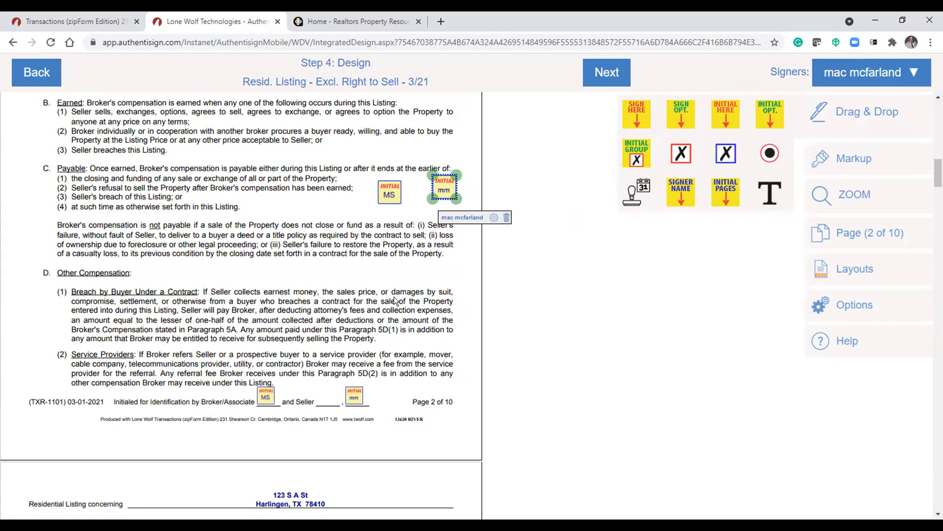
pyautogui.click(328, 280)
pyautogui.moveTo(432, 188); pyautogui.dragTo(412, 197)
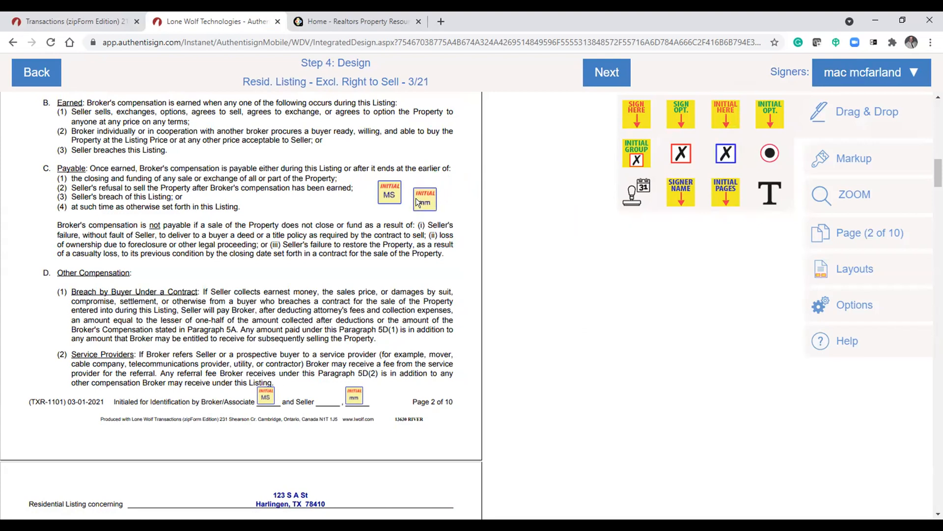
pyautogui.click(388, 193)
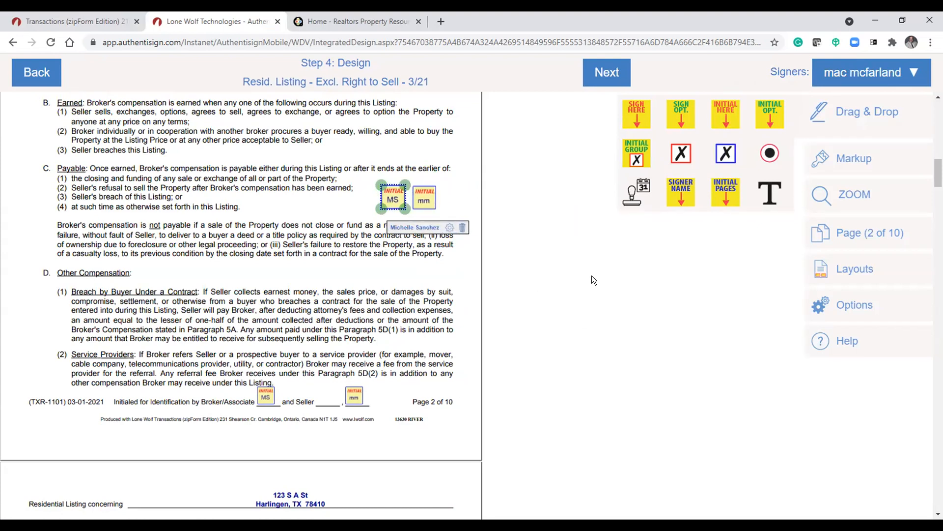
pyautogui.click(470, 296)
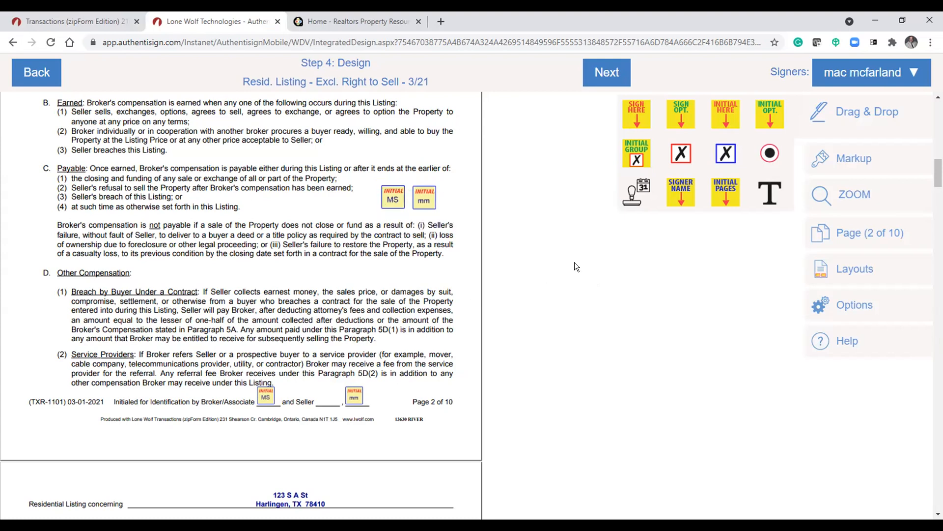
# - Open Markup and draw a strike-through line over "policy as required" in paragraph 5C
pyautogui.click(846, 159)
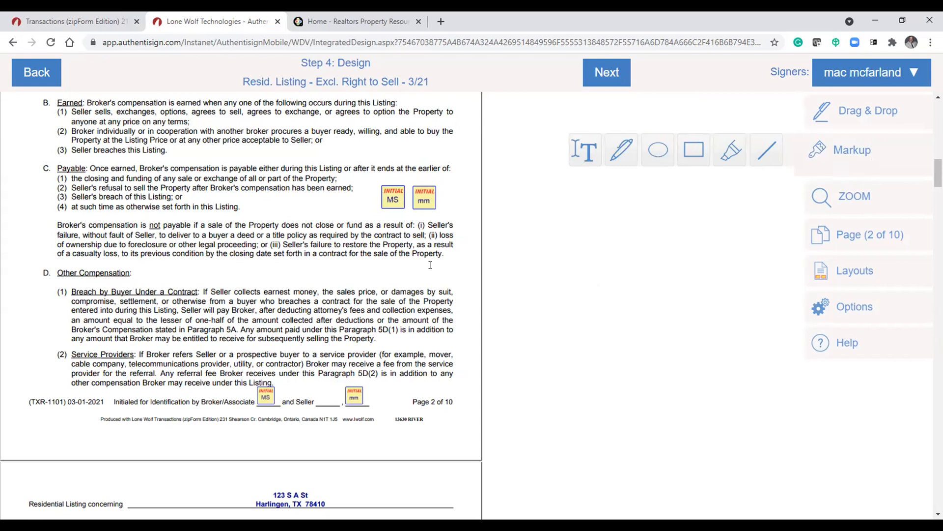
pyautogui.moveTo(285, 231); pyautogui.dragTo(343, 234)
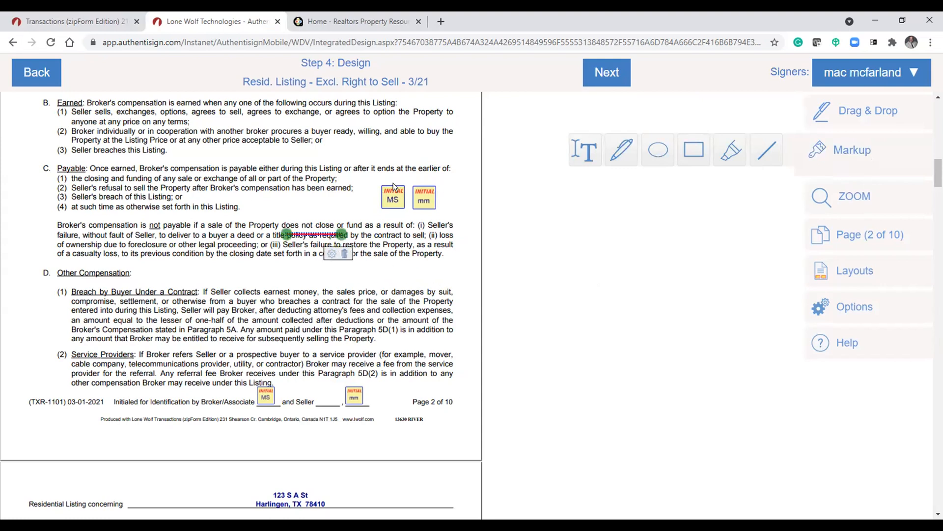
# - Move both initial fields up beside item (4) of paragraph 5C, mm first and MS second
pyautogui.moveTo(393, 197); pyautogui.dragTo(244, 215)
pyautogui.moveTo(417, 191); pyautogui.dragTo(265, 208)
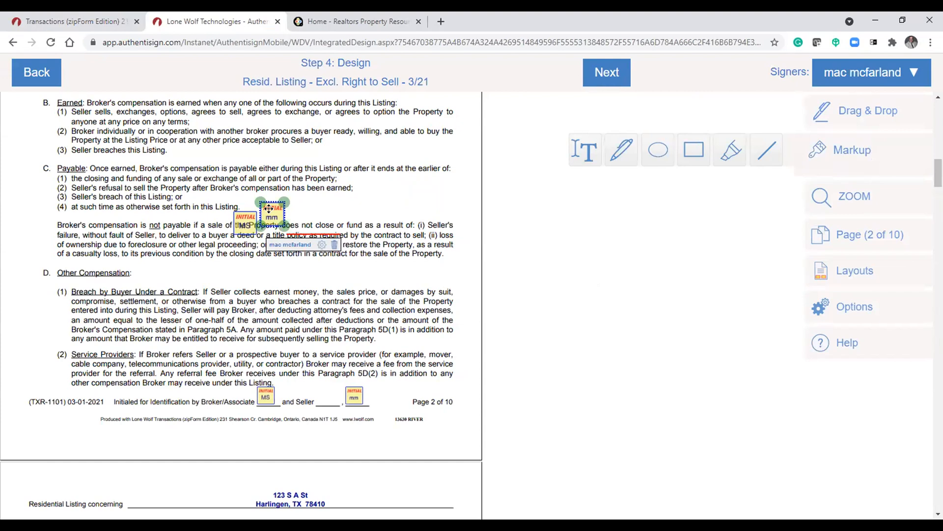
pyautogui.click(234, 216)
pyautogui.moveTo(246, 220); pyautogui.dragTo(273, 205)
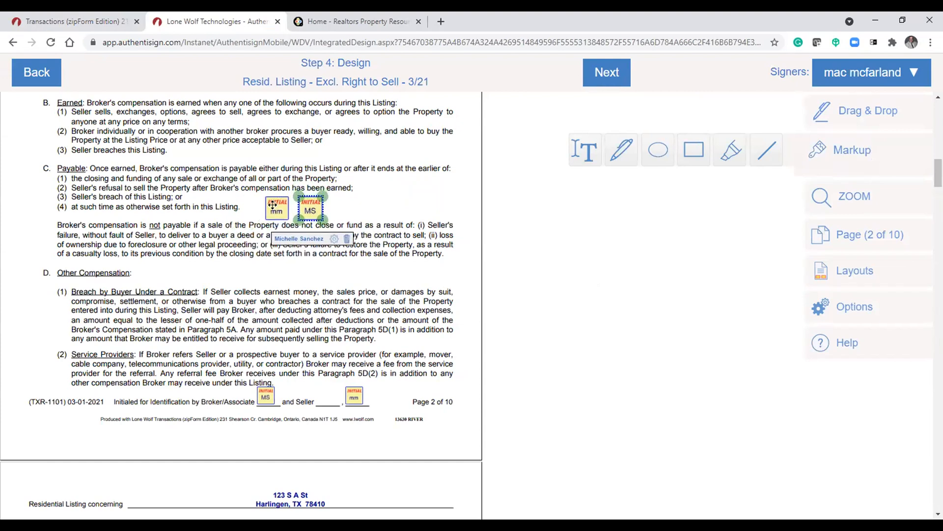
pyautogui.click(419, 294)
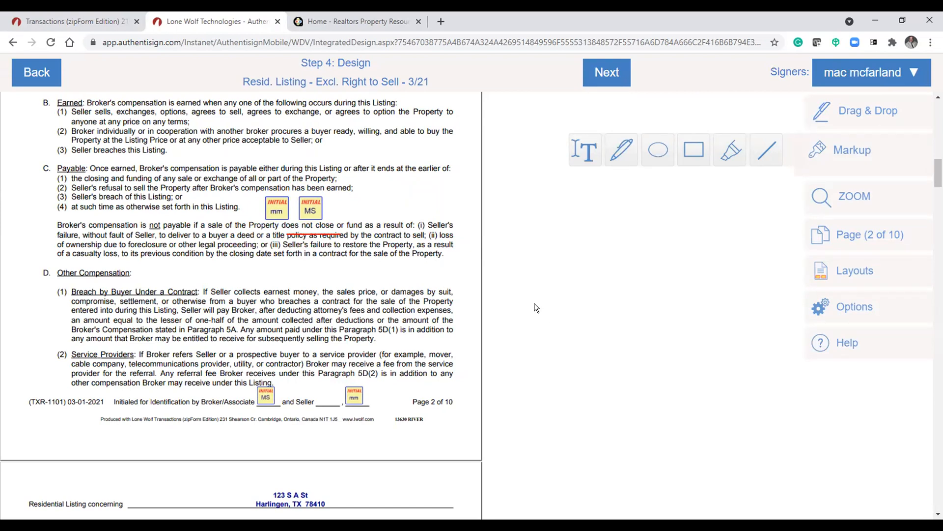
pyautogui.moveTo(311, 202); pyautogui.dragTo(376, 233)
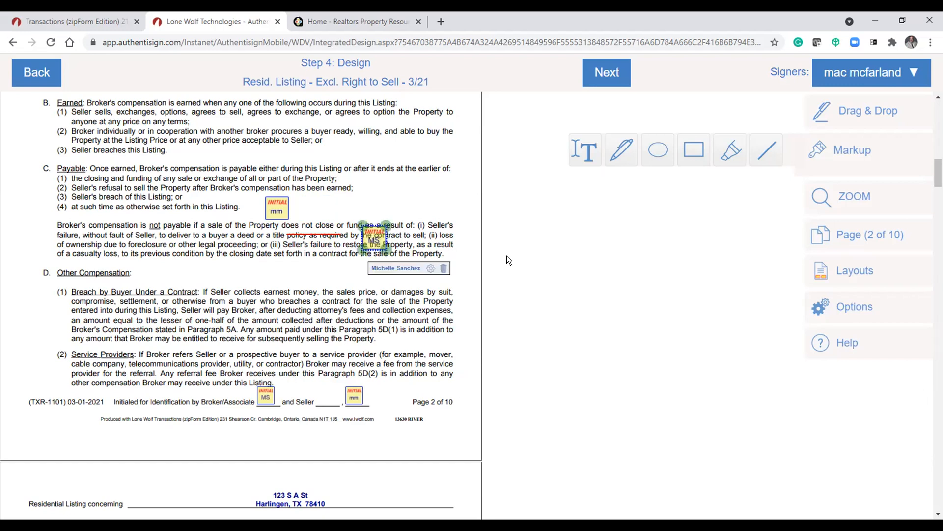
pyautogui.moveTo(373, 229); pyautogui.dragTo(308, 201)
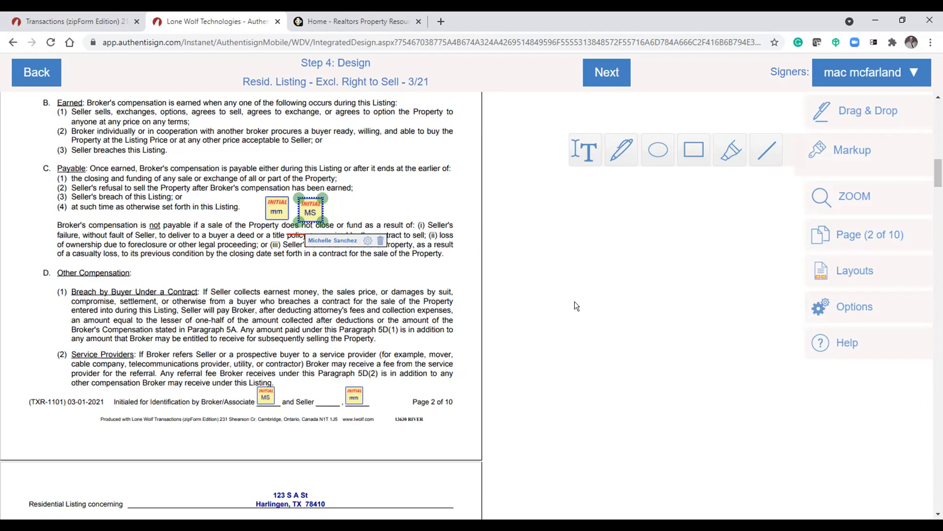
pyautogui.click(435, 276)
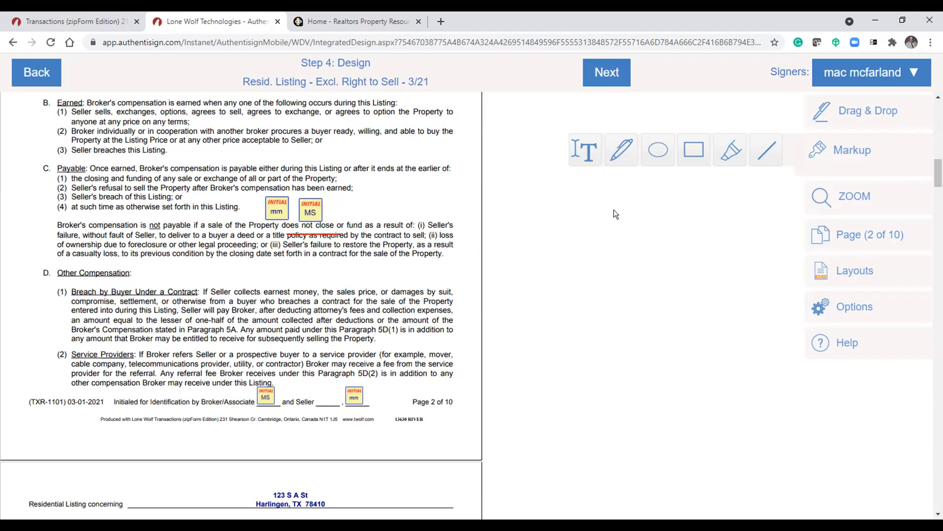
pyautogui.moveTo(348, 254); pyautogui.dragTo(401, 254)
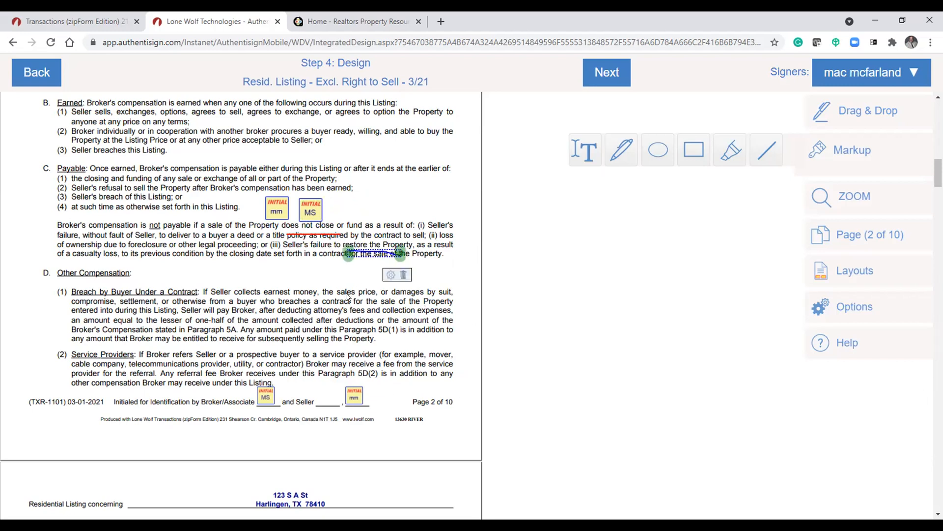
pyautogui.click(581, 154)
pyautogui.click(822, 119)
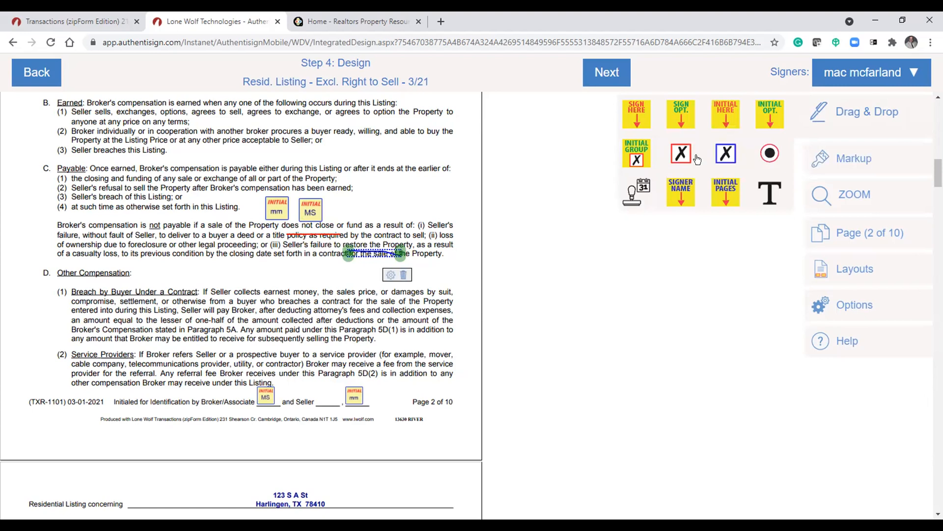
pyautogui.click(768, 193)
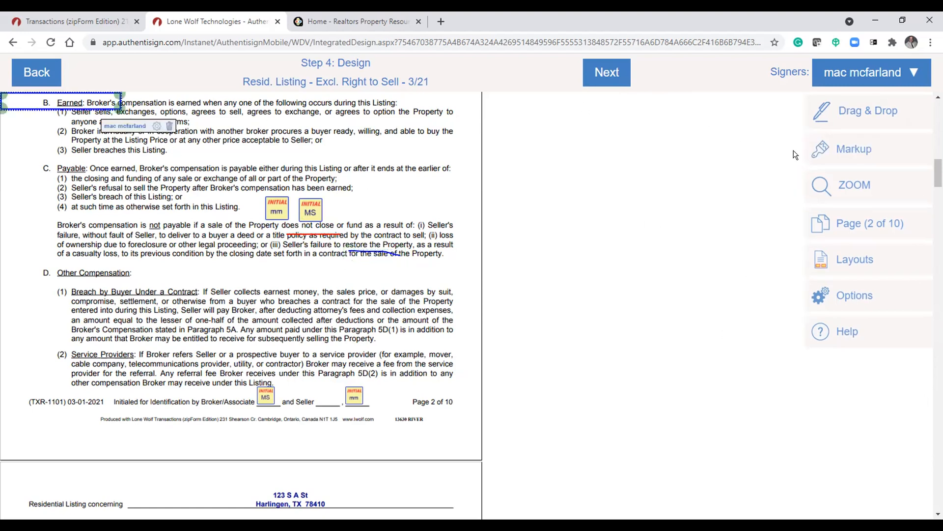
pyautogui.click(833, 148)
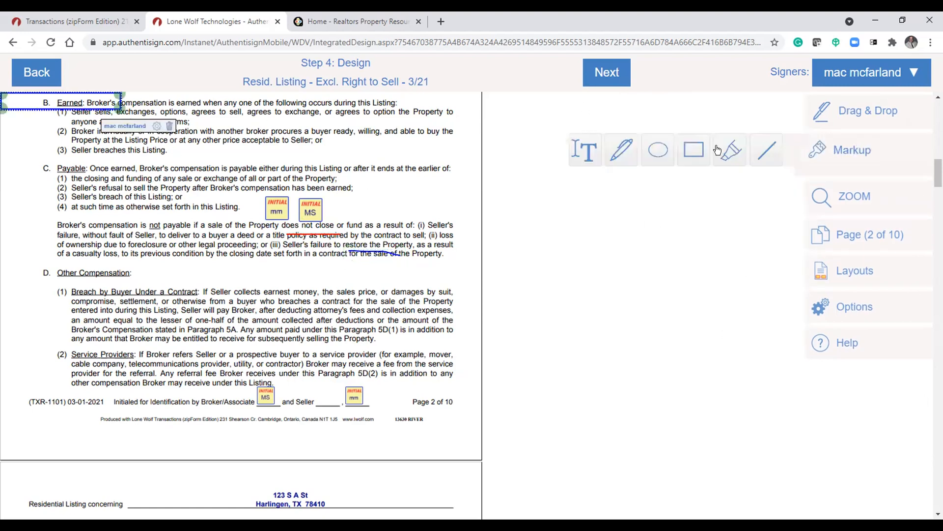
pyautogui.click(78, 101)
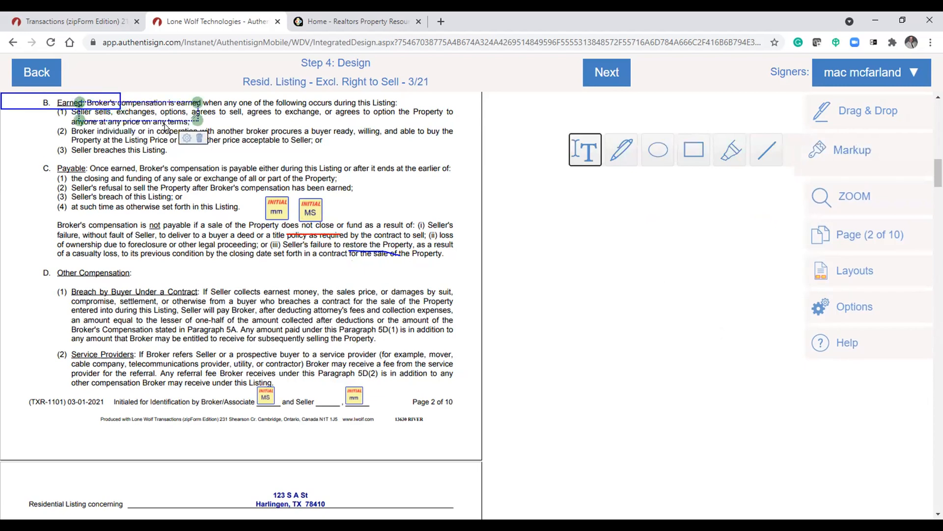
pyautogui.click(61, 97)
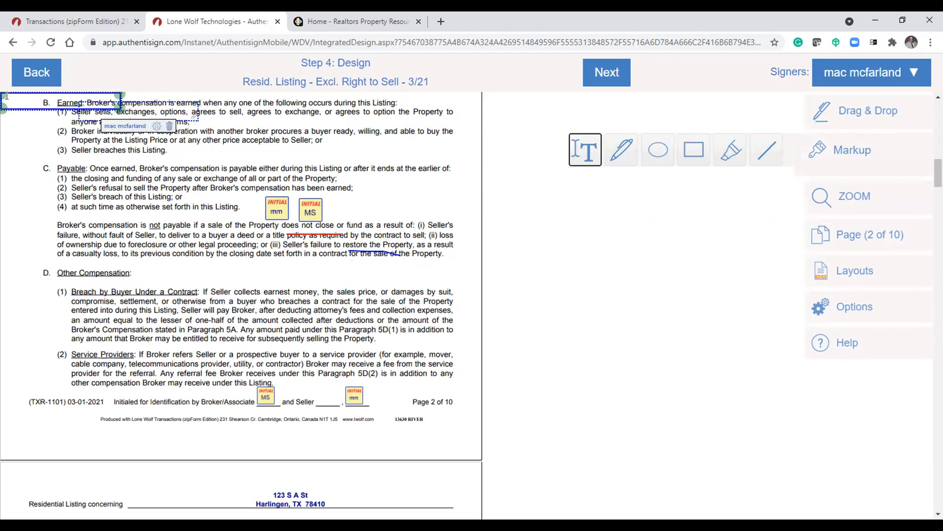
pyautogui.click(37, 98)
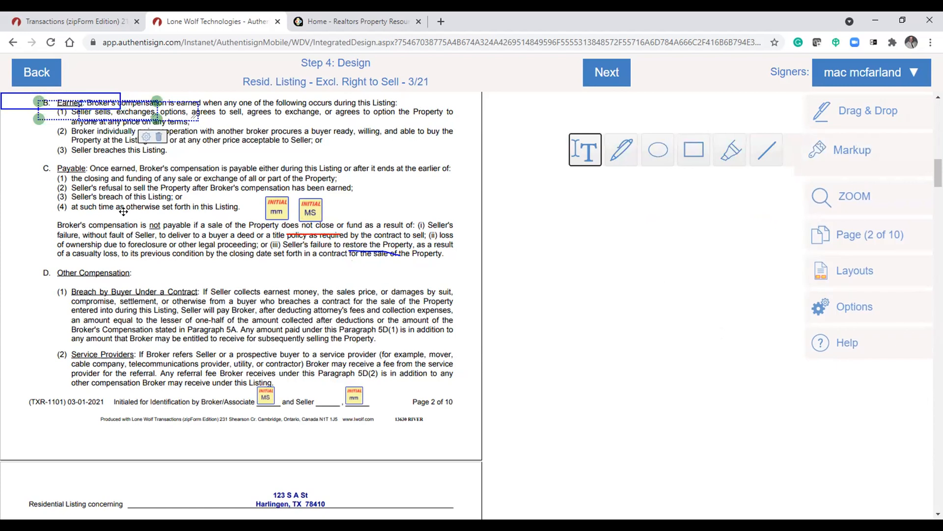
pyautogui.moveTo(169, 112); pyautogui.dragTo(419, 174)
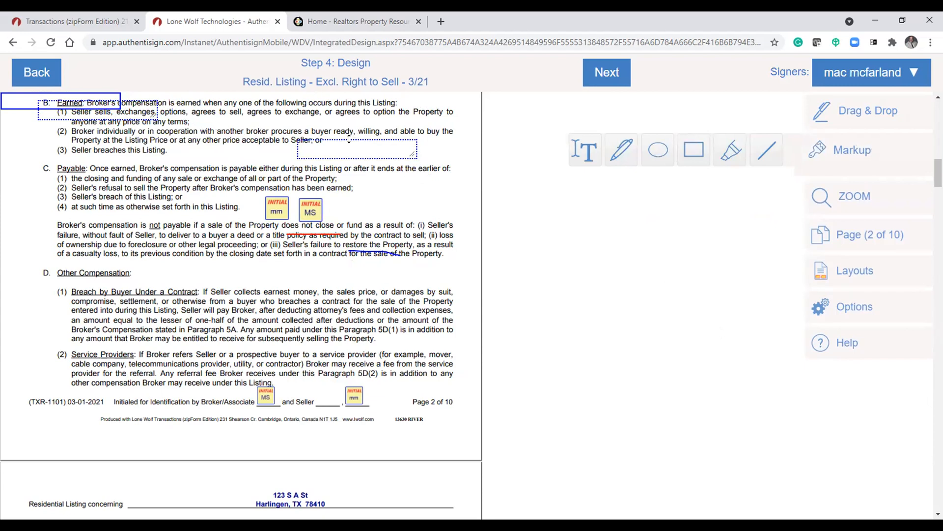
pyautogui.moveTo(353, 140); pyautogui.dragTo(369, 141)
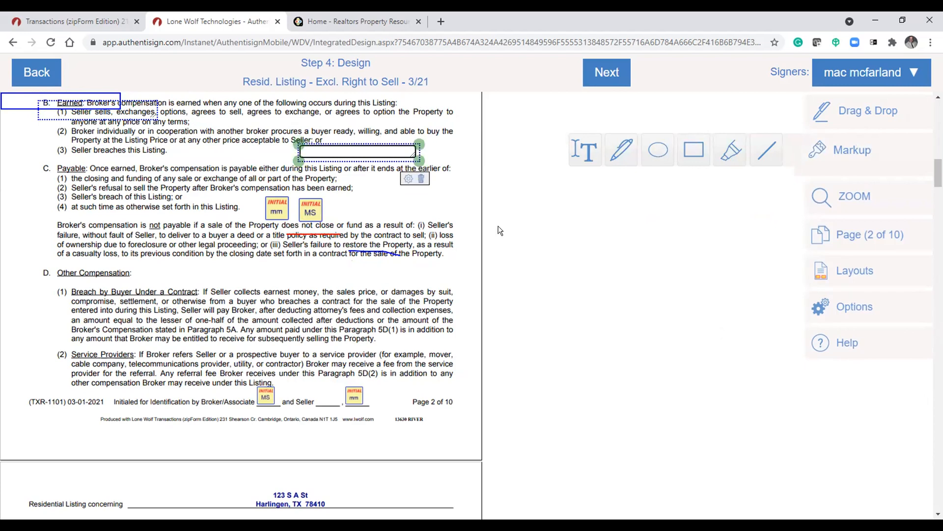
pyautogui.scroll(5, 506, 232)
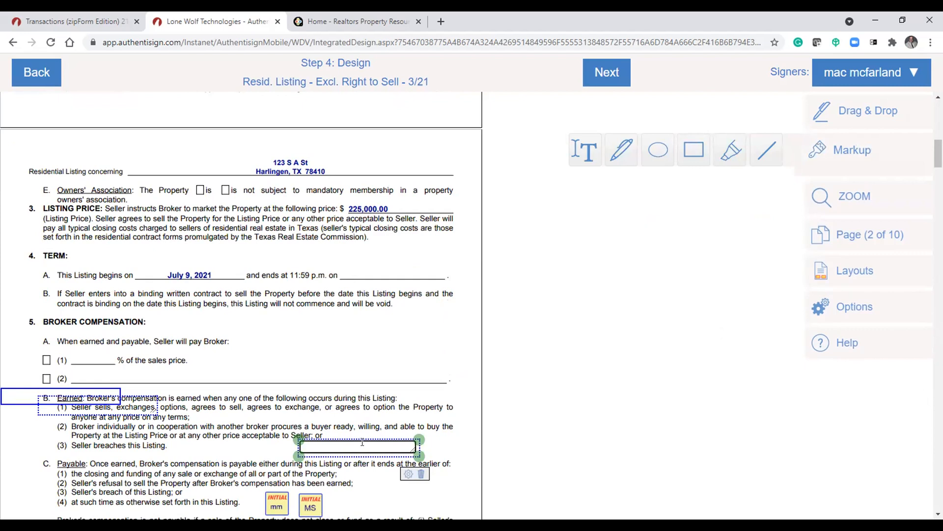
pyautogui.moveTo(361, 438)
pyautogui.mouseDown()
pyautogui.moveTo(395, 377)
pyautogui.moveTo(381, 316)
pyautogui.moveTo(375, 449)
pyautogui.mouseUp()
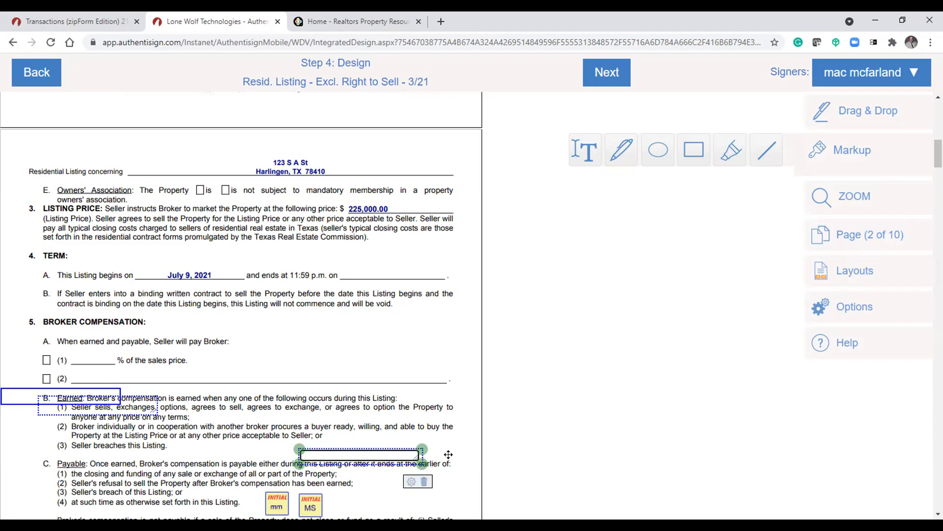
pyautogui.click(423, 481)
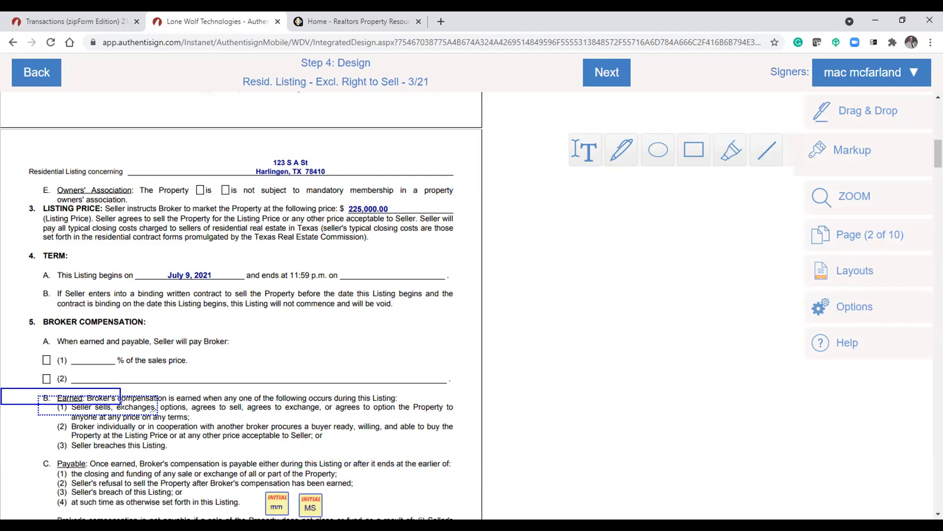
# - Delete the strike-through line and the text field added at paragraph 5B
pyautogui.click(110, 399)
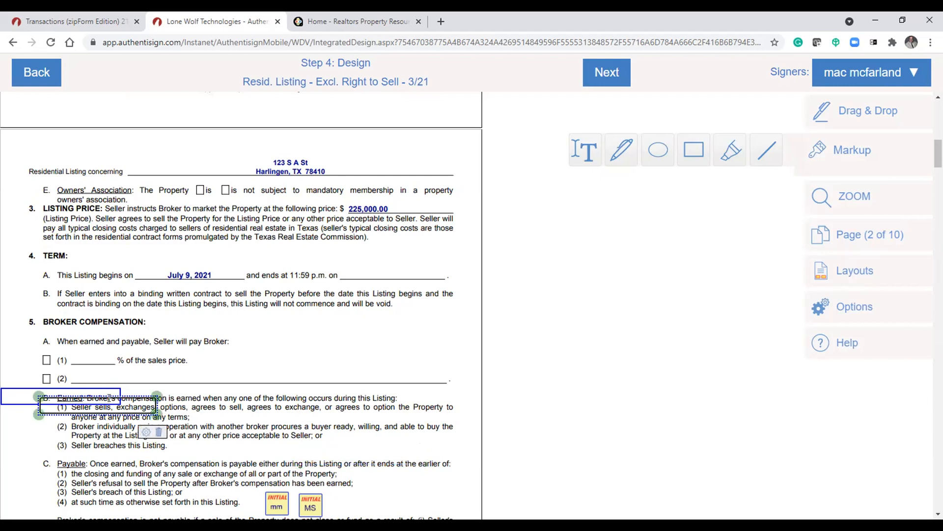
pyautogui.click(159, 432)
pyautogui.click(104, 395)
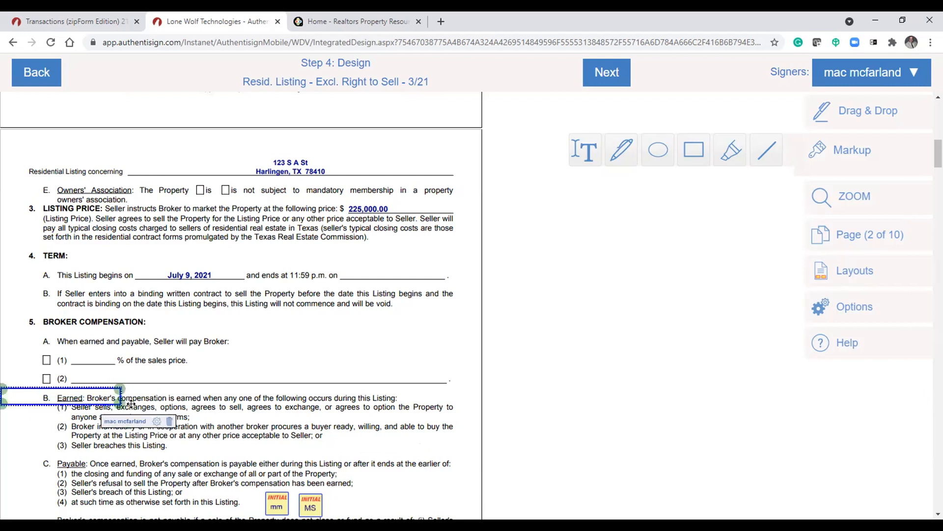
pyautogui.click(169, 423)
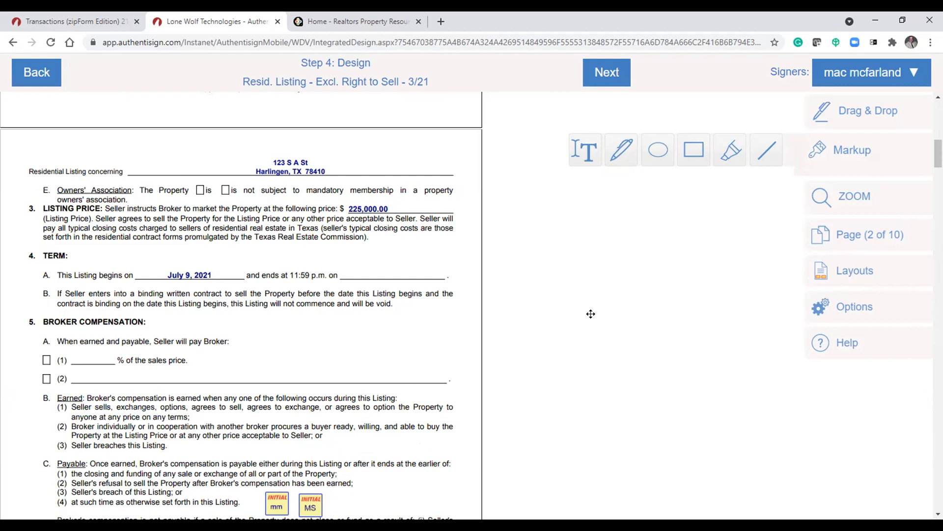
# - Drag a text field for the seller signer onto the listing price amount in paragraph 3
pyautogui.click(816, 112)
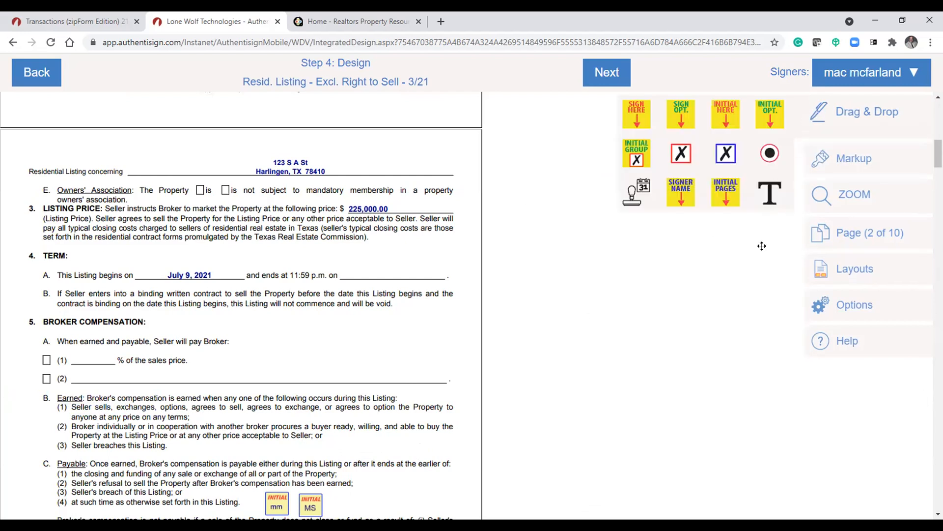
pyautogui.click(771, 194)
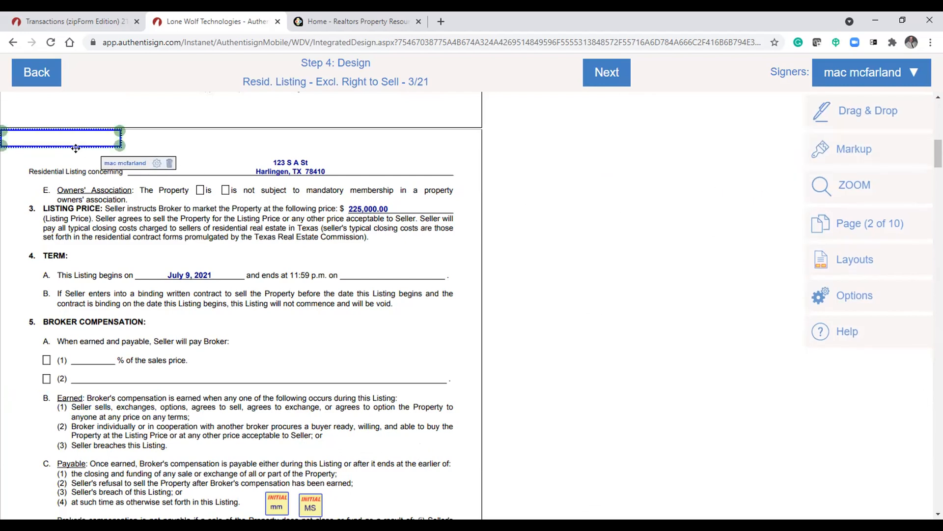
pyautogui.moveTo(76, 148); pyautogui.dragTo(397, 199)
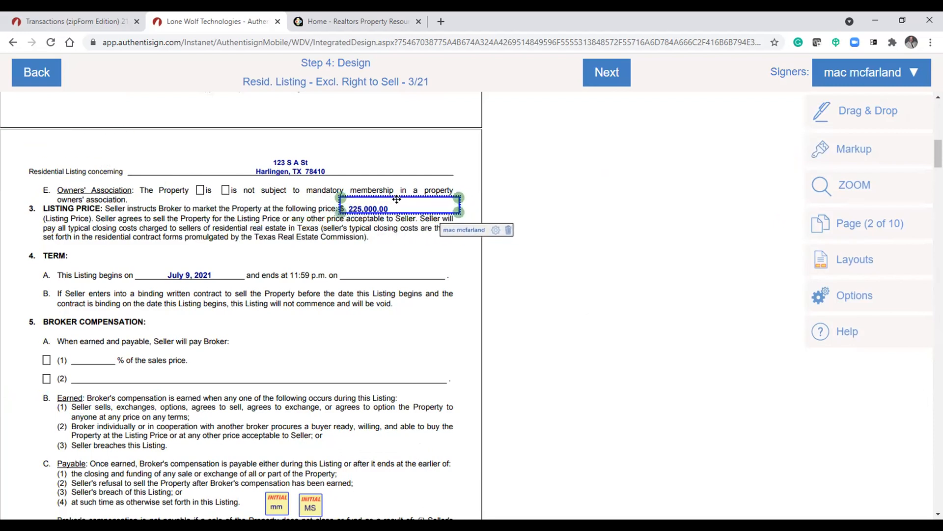
pyautogui.click(404, 265)
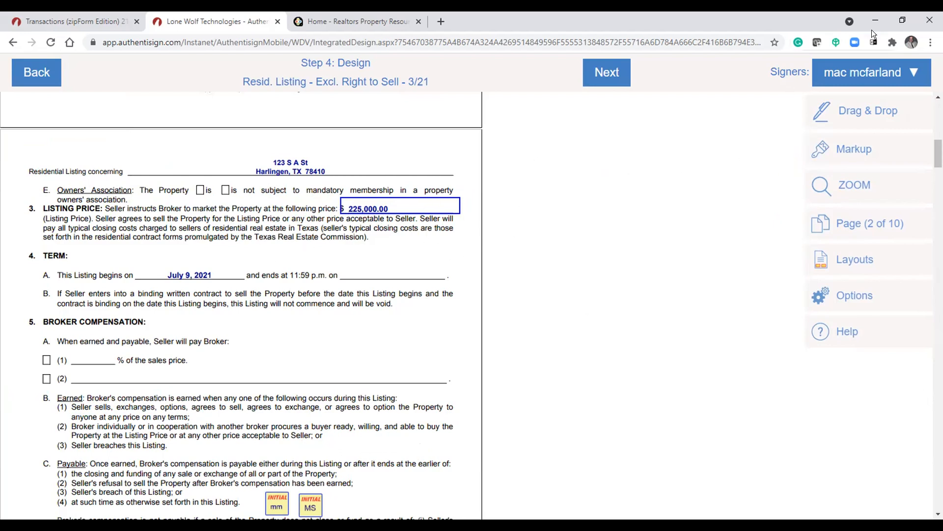
# - Switch the active signer to the listing agent and check the signature fields on the last page
pyautogui.click(855, 72)
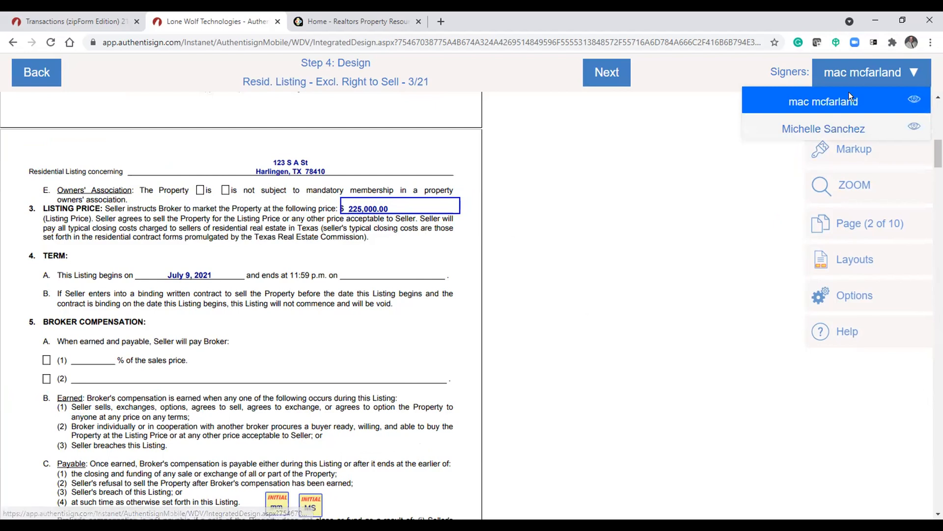
pyautogui.click(822, 126)
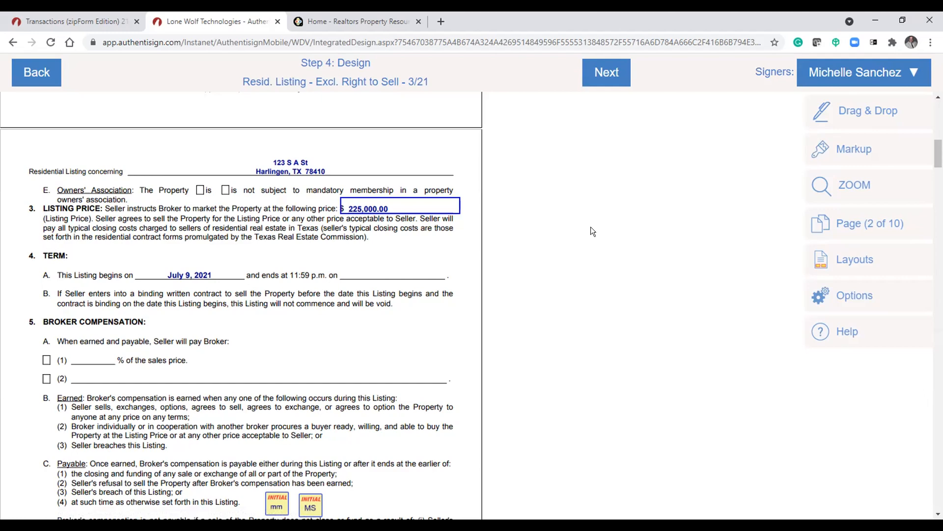
pyautogui.scroll(-9, 591, 228)
pyautogui.scroll(-20, 497, 305)
pyautogui.scroll(-20, 404, 330)
pyautogui.scroll(-20, 358, 332)
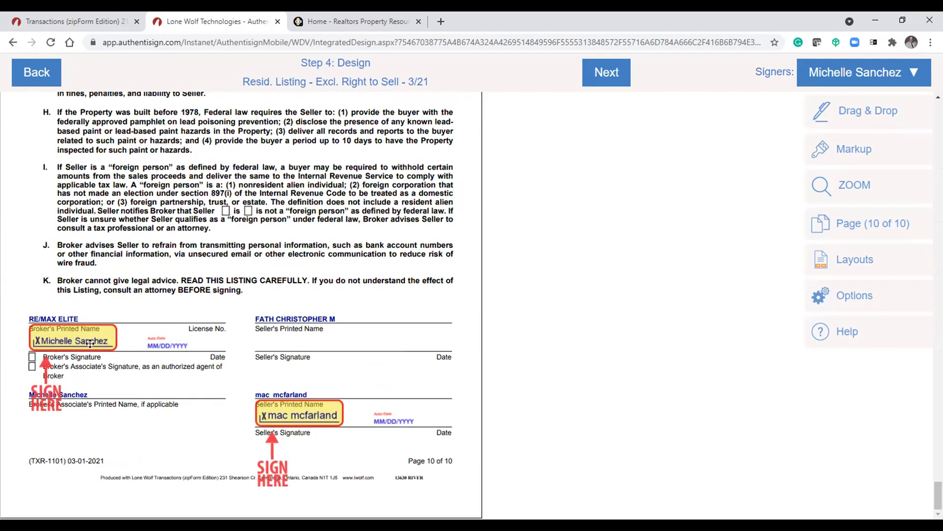
pyautogui.click(313, 407)
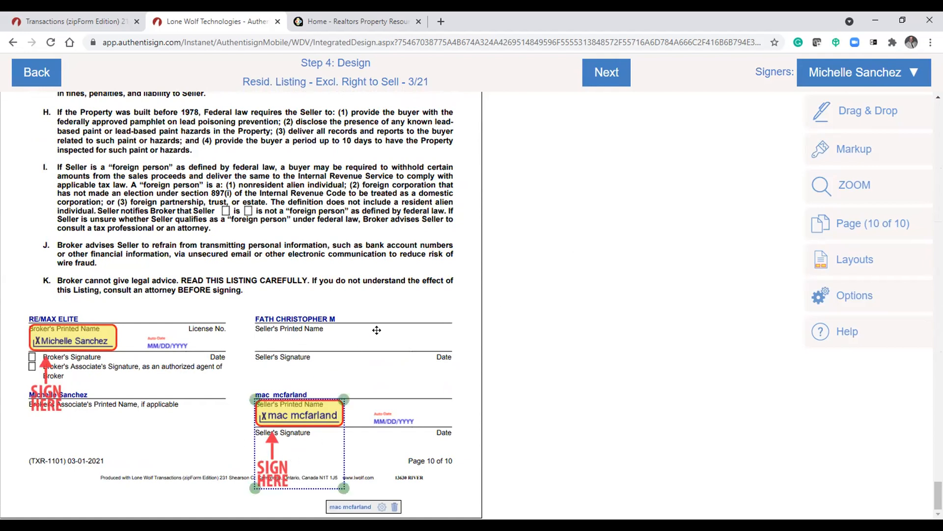
pyautogui.click(376, 330)
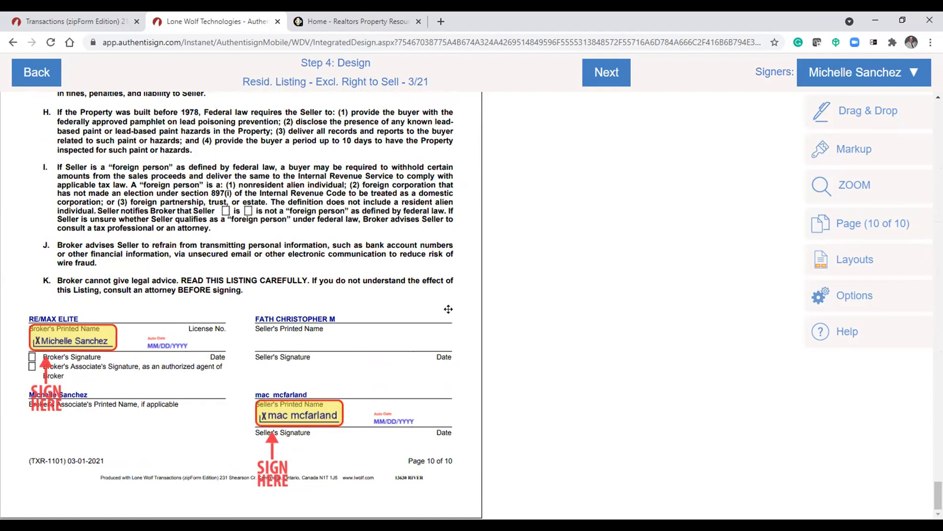
pyautogui.scroll(10, 437, 307)
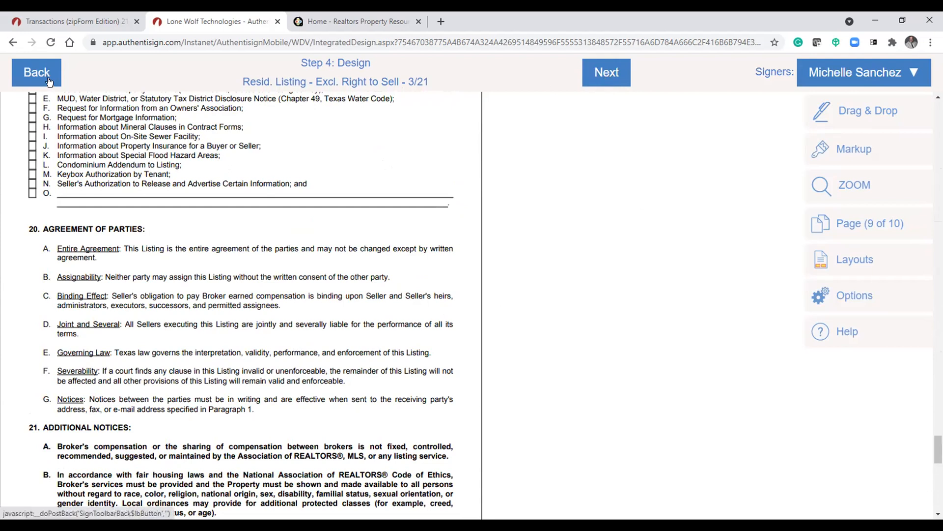
# - Close the Authentisign tab and return to the transaction's documents in zipForm Plus
pyautogui.click(278, 22)
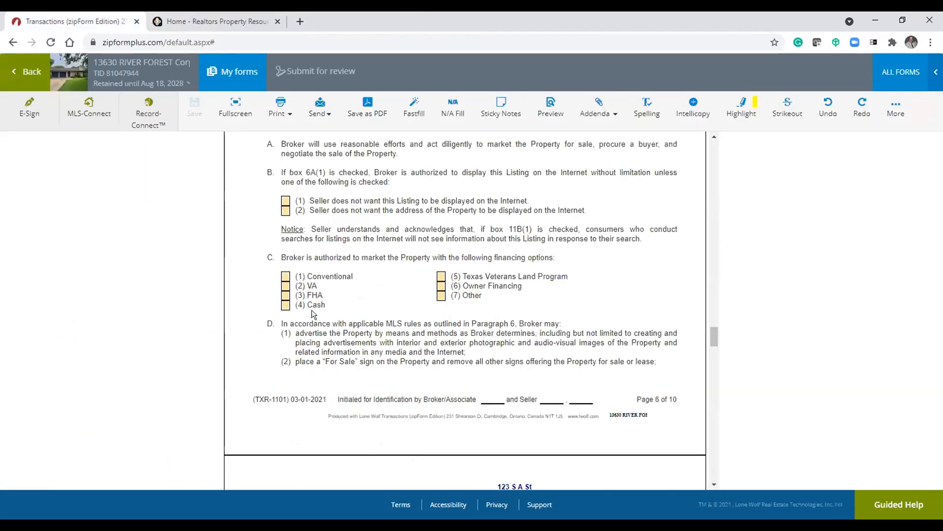
pyautogui.click(24, 71)
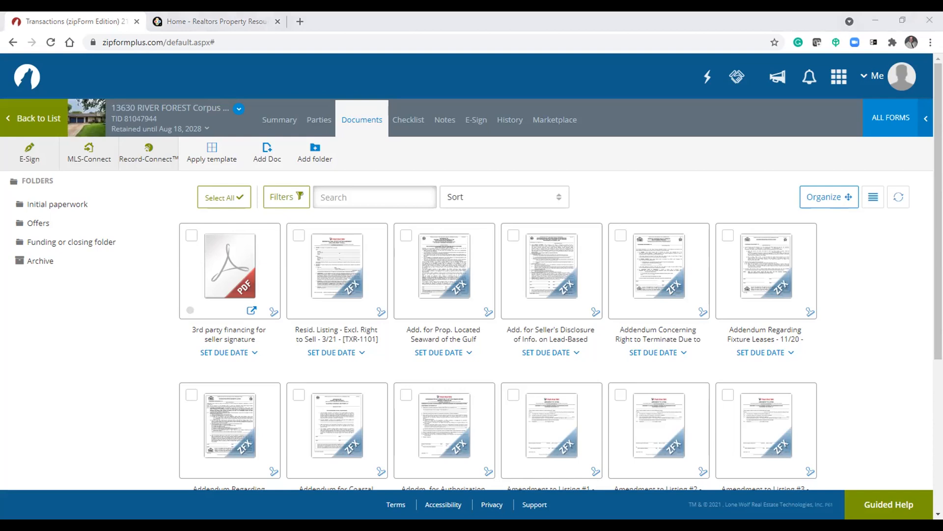
pyautogui.click(132, 372)
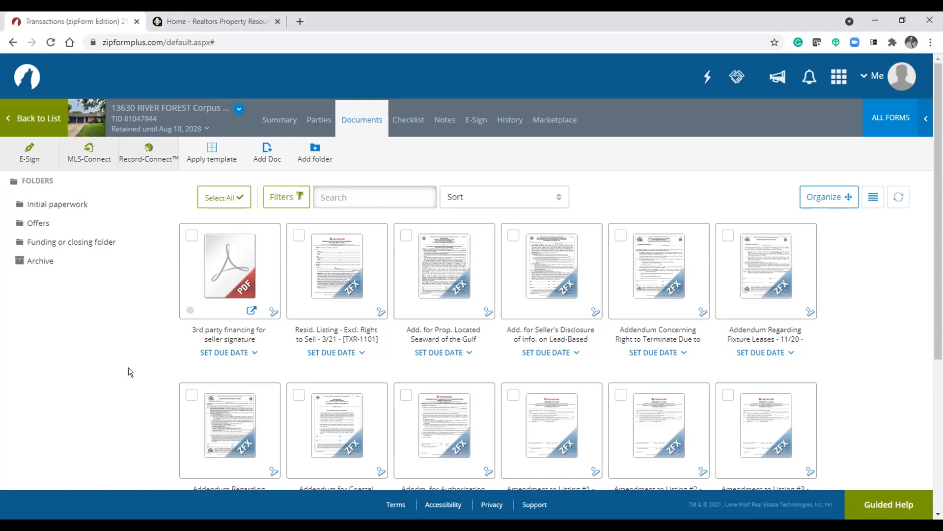
pyautogui.click(266, 117)
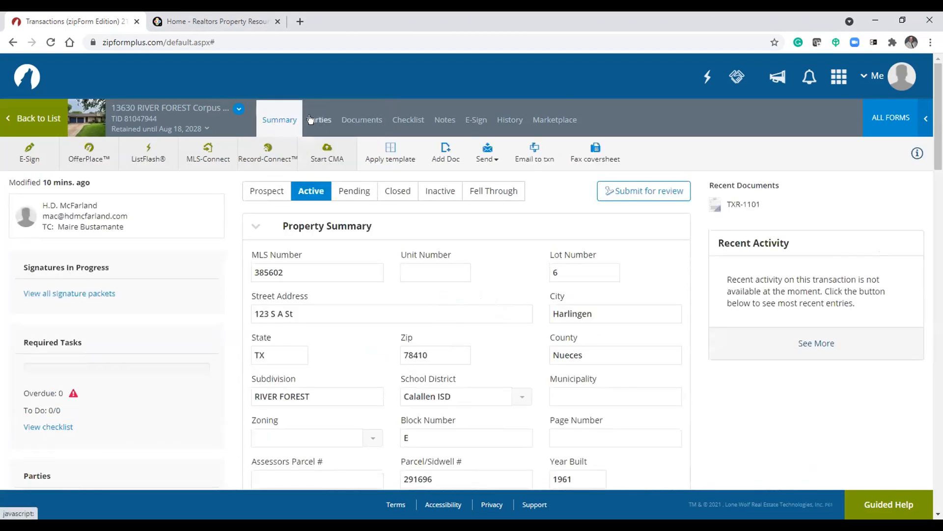
pyautogui.click(359, 127)
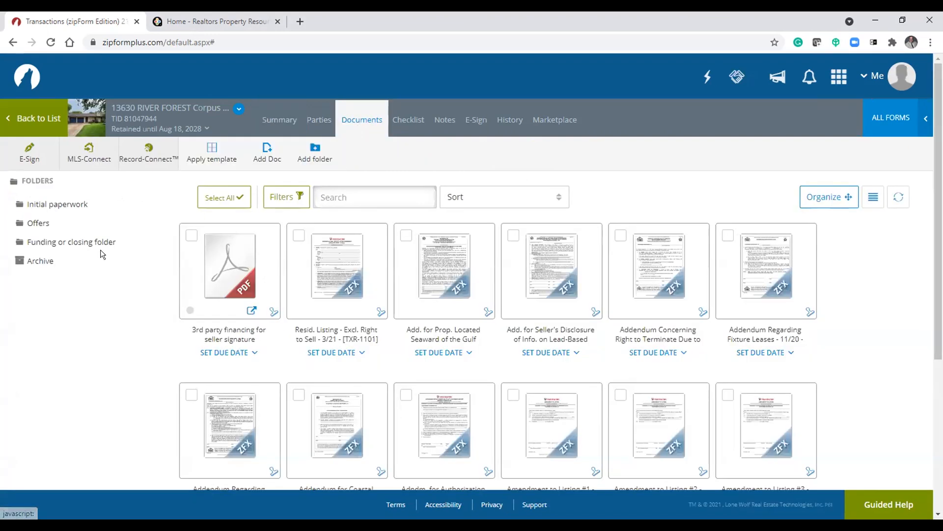
# - Browse the transaction's Offers, Funding or closing, Initial paperwork and Archive folders
pyautogui.click(66, 241)
pyautogui.click(37, 223)
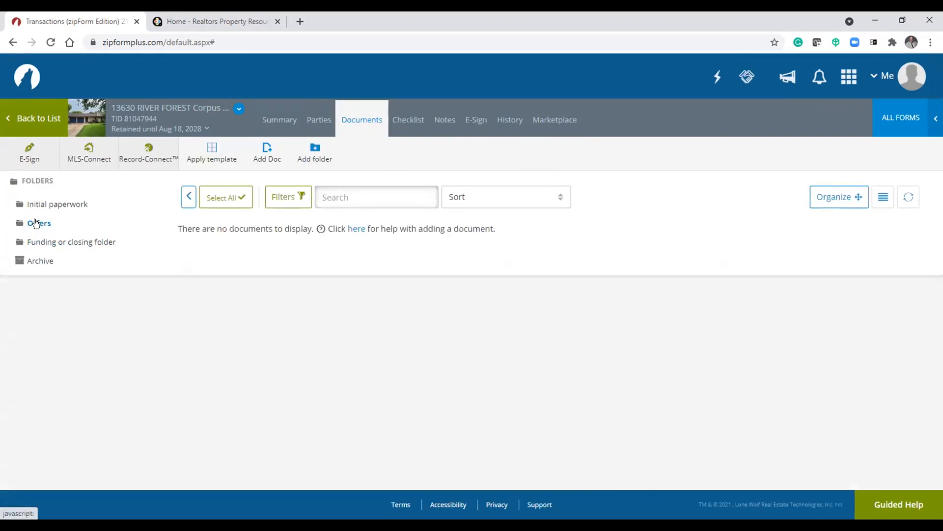
pyautogui.click(64, 204)
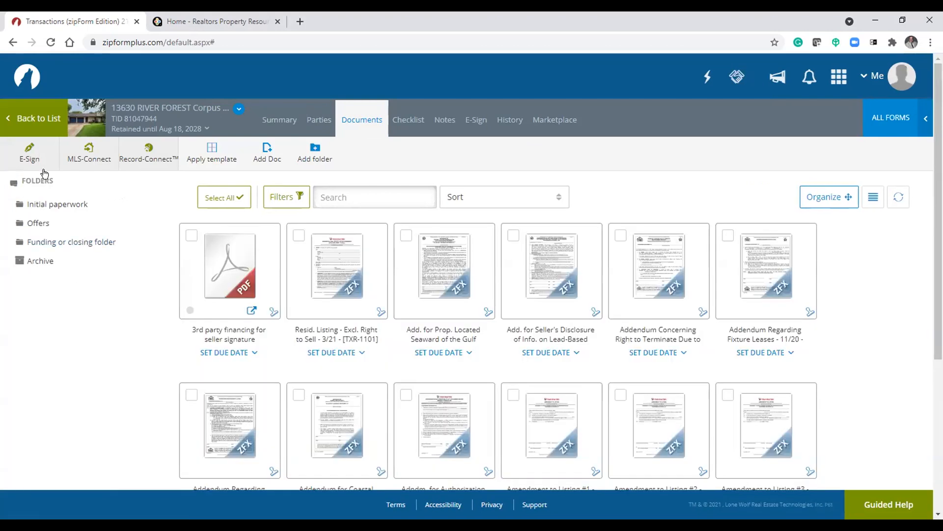
pyautogui.scroll(-5, 81, 282)
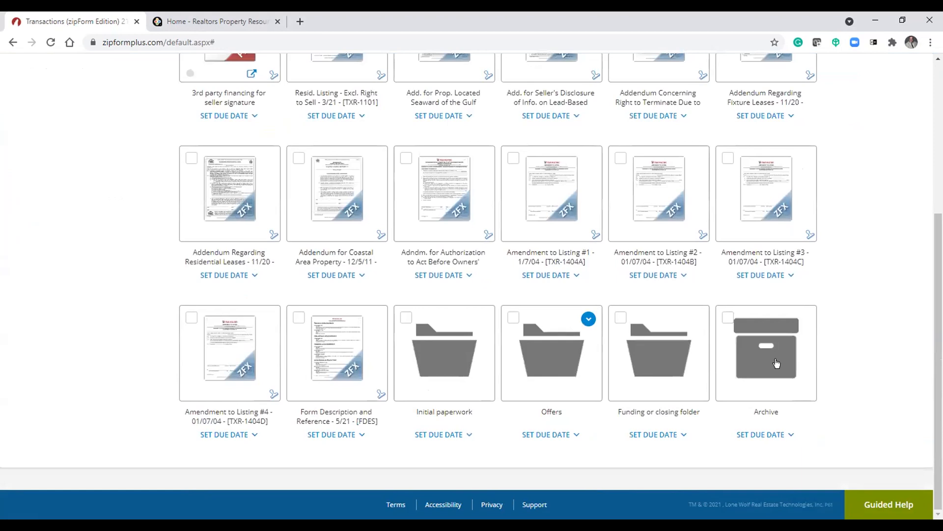
pyautogui.click(670, 362)
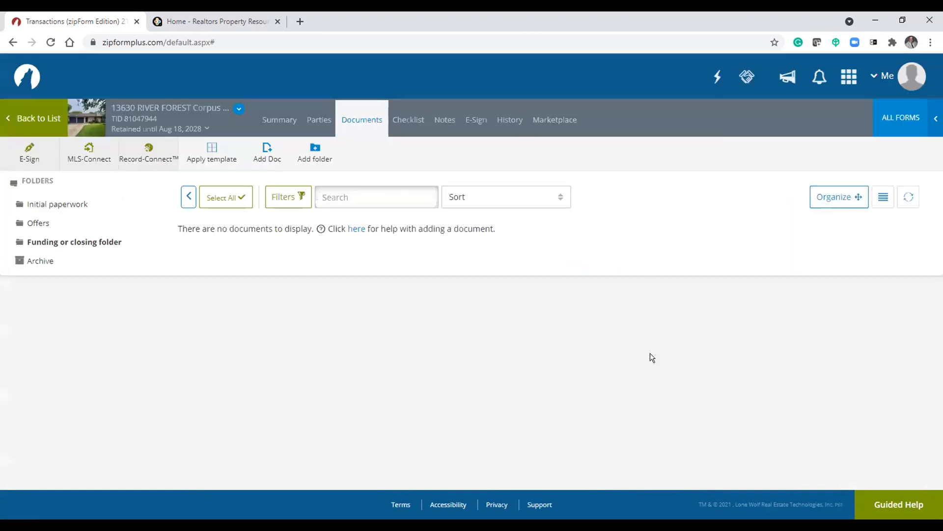
pyautogui.click(43, 262)
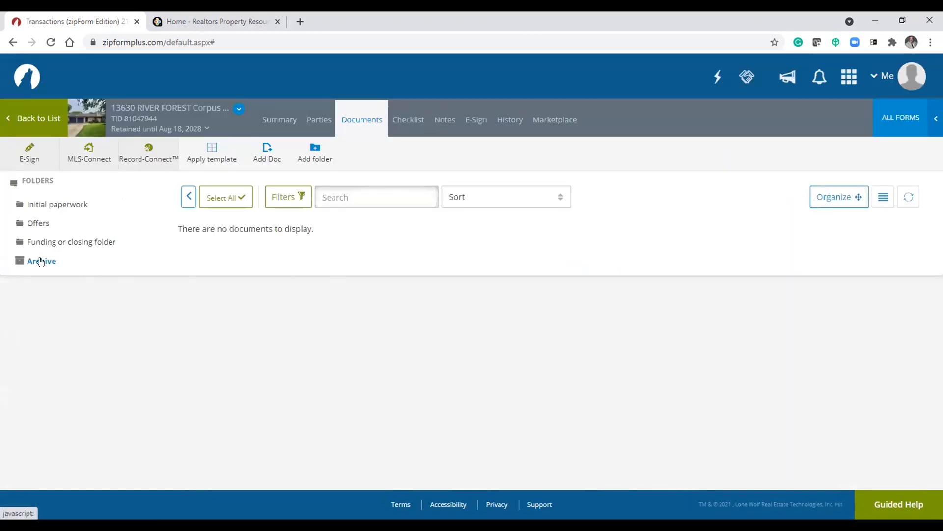
pyautogui.click(29, 162)
# - Return to the transaction list, expand Closed transactions and open the closed transaction's summary
pyautogui.click(28, 118)
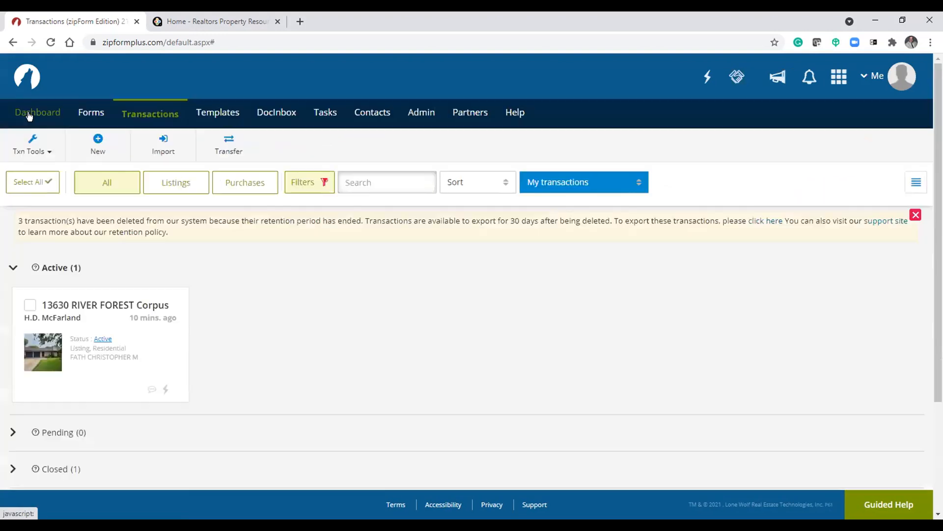
pyautogui.scroll(-3, 225, 330)
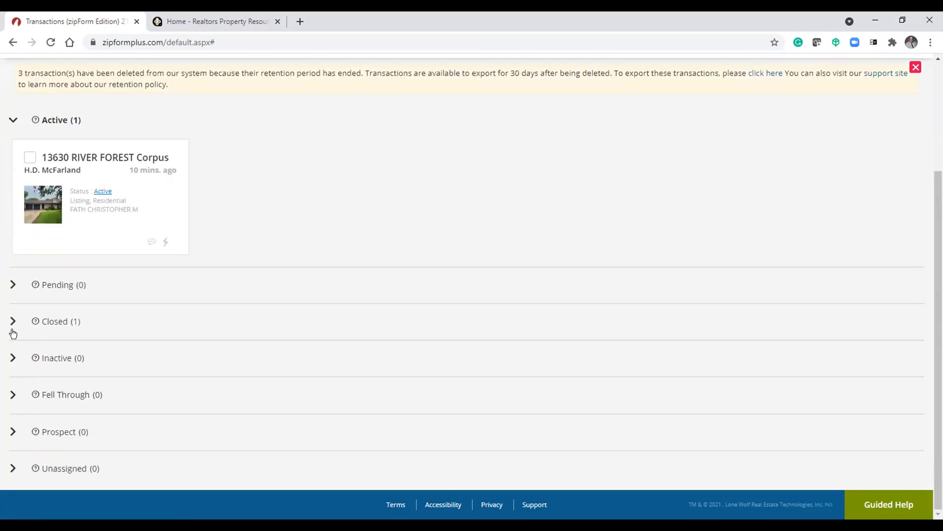
pyautogui.click(11, 322)
pyautogui.click(62, 359)
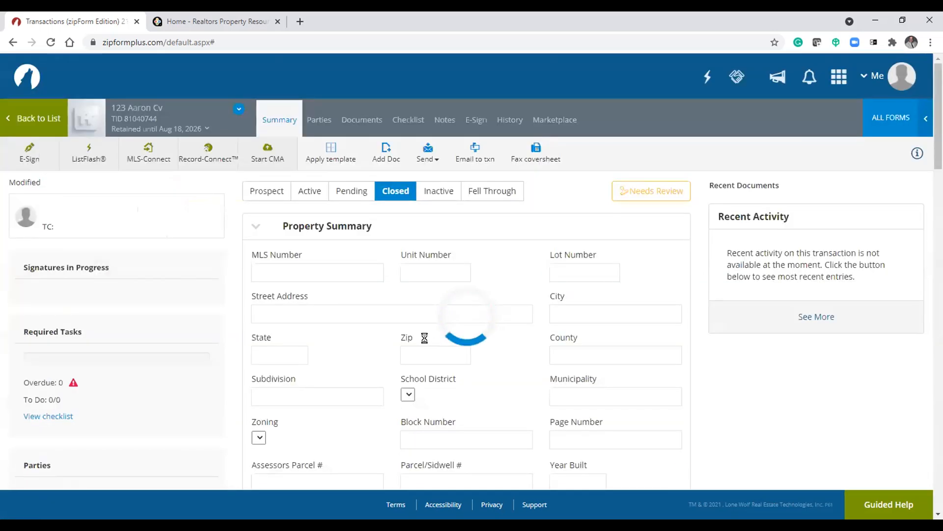
pyautogui.scroll(-1, 274, 372)
pyautogui.scroll(-2, 244, 372)
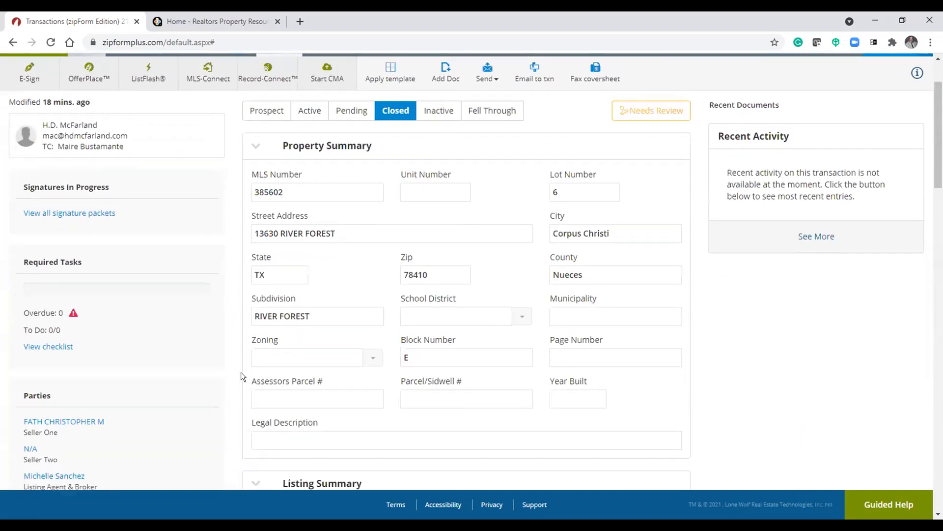
pyautogui.scroll(3, 236, 376)
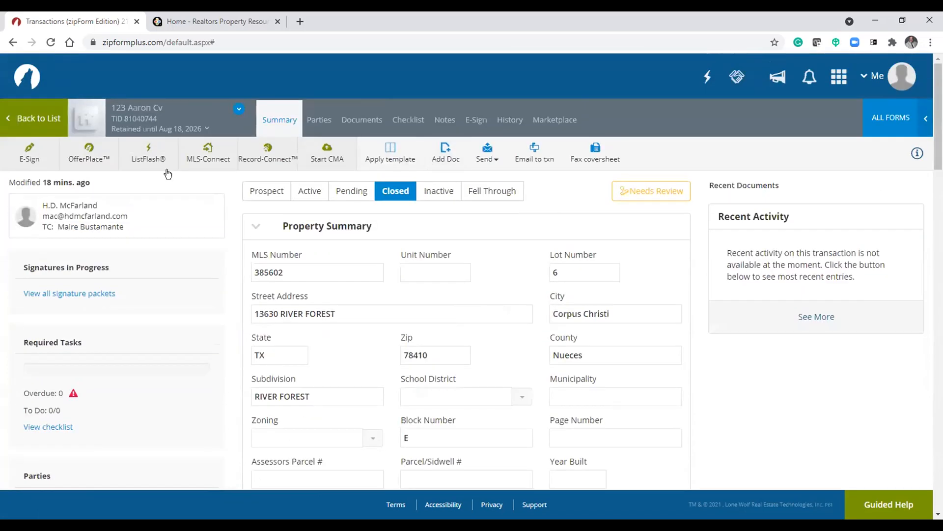
pyautogui.click(31, 153)
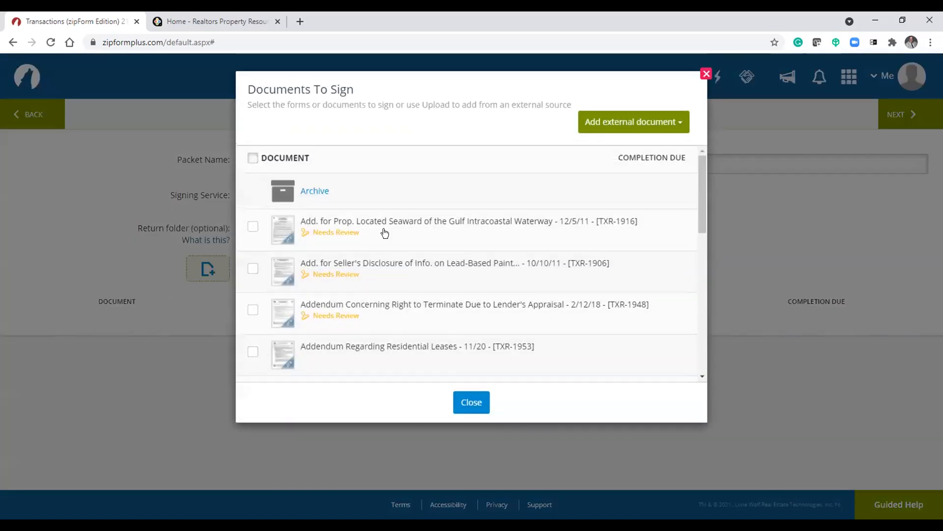
pyautogui.click(706, 74)
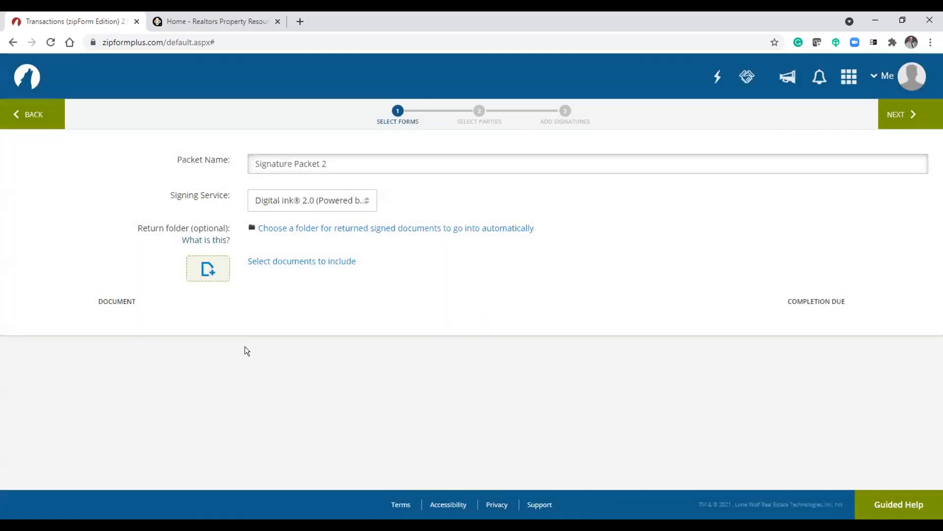
pyautogui.click(28, 105)
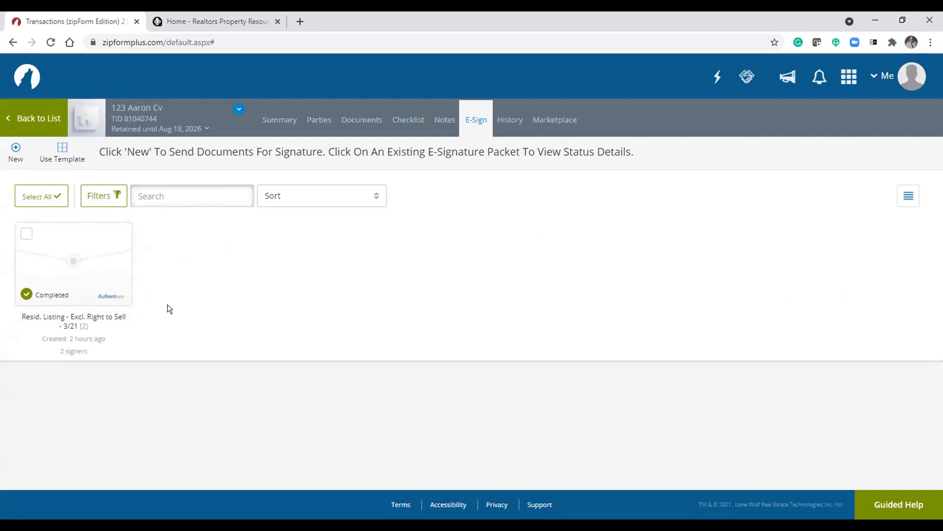
# - Retrieve the completed packet's signed documents and view the returned folders among the transaction's documents
pyautogui.click(76, 291)
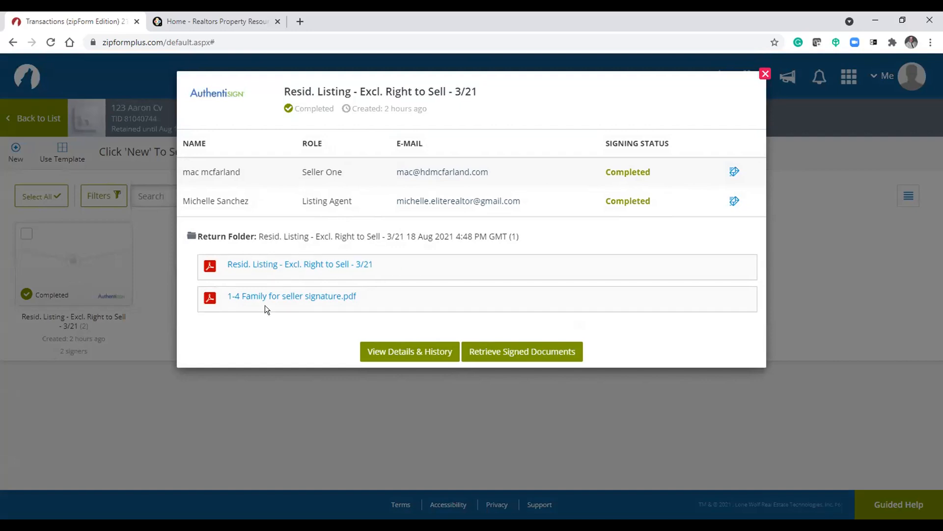
pyautogui.click(517, 351)
pyautogui.click(765, 74)
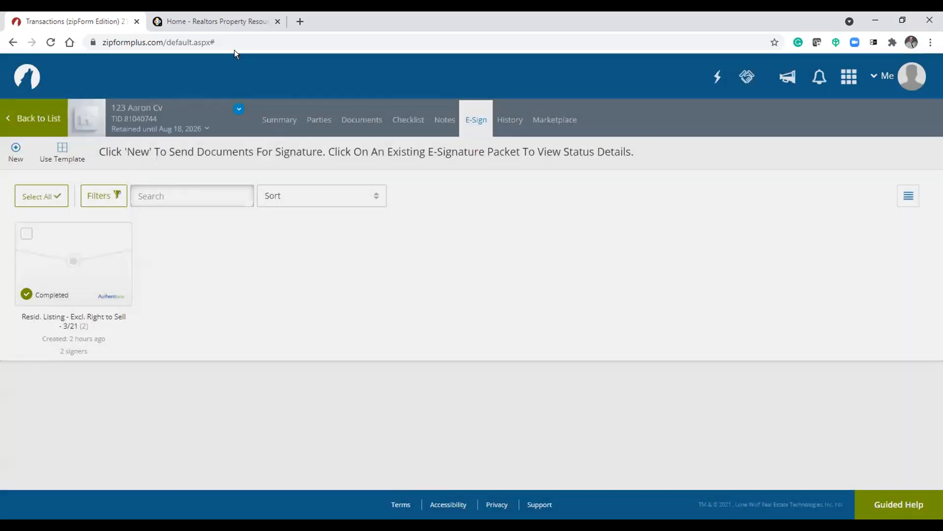
pyautogui.click(373, 120)
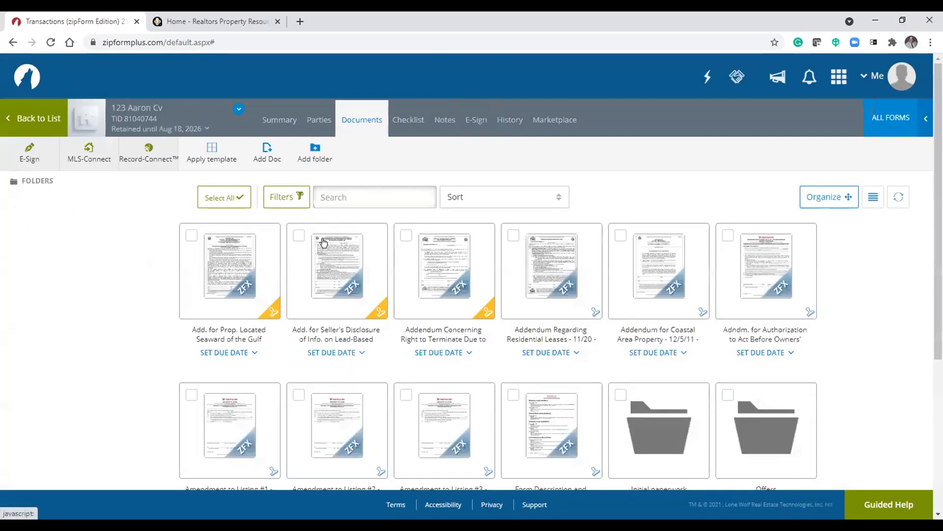
pyautogui.scroll(-5, 326, 246)
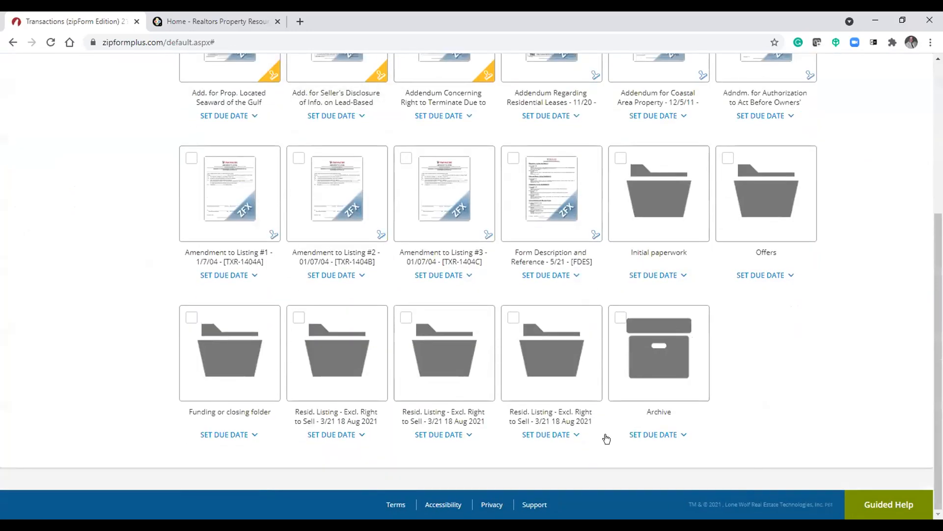
# - Open the returned listing folder, review the signed residential listing agreement through its final signed page, and return to the transaction summary
pyautogui.click(512, 363)
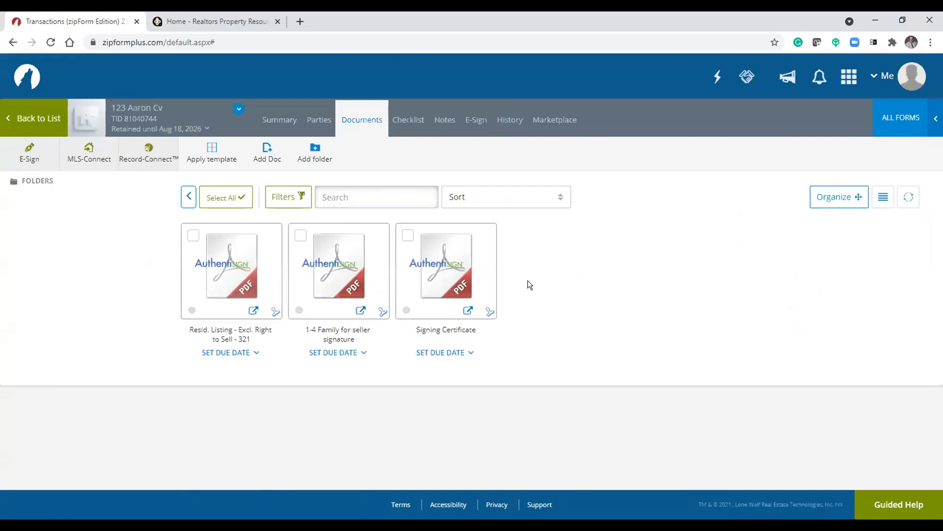
pyautogui.click(215, 275)
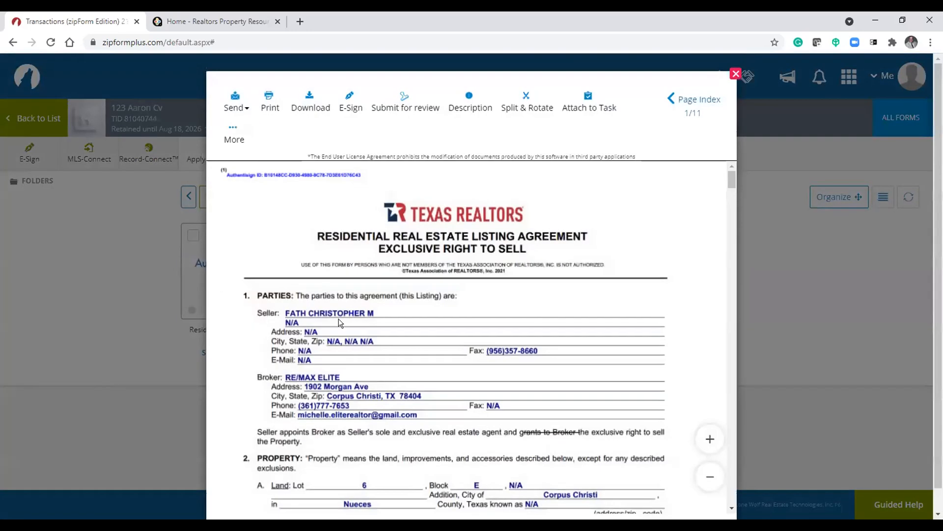
pyautogui.scroll(-3, 490, 328)
pyautogui.scroll(5, 490, 328)
pyautogui.moveTo(732, 181); pyautogui.dragTo(730, 456)
pyautogui.scroll(-1, 593, 378)
pyautogui.scroll(-10, 579, 367)
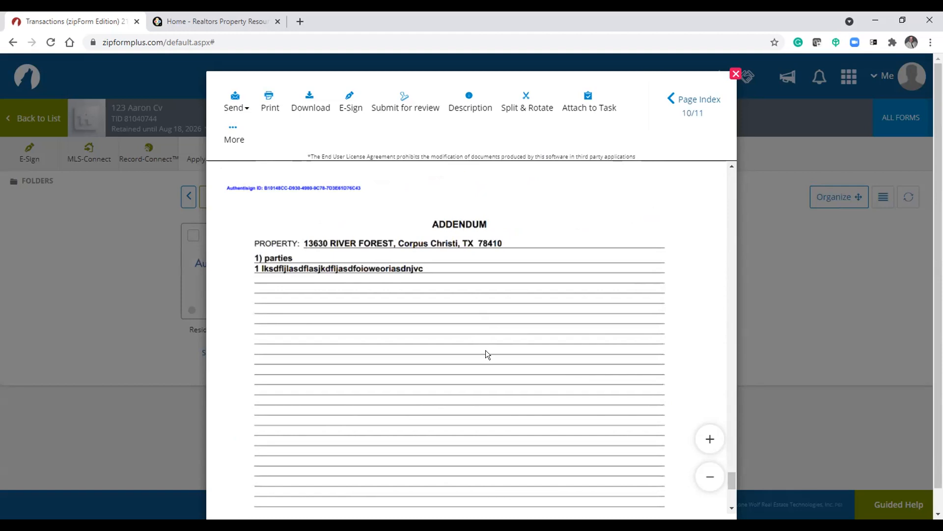
pyautogui.scroll(-5, 489, 349)
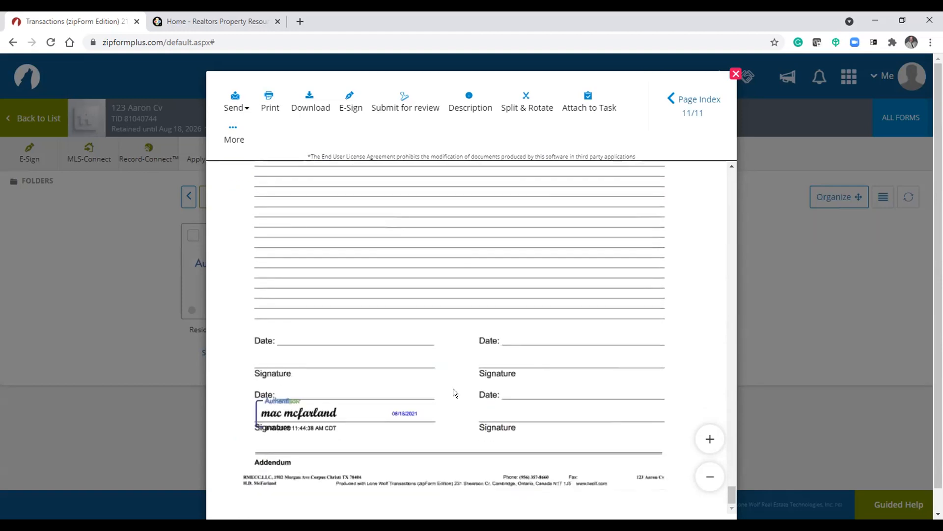
pyautogui.click(735, 75)
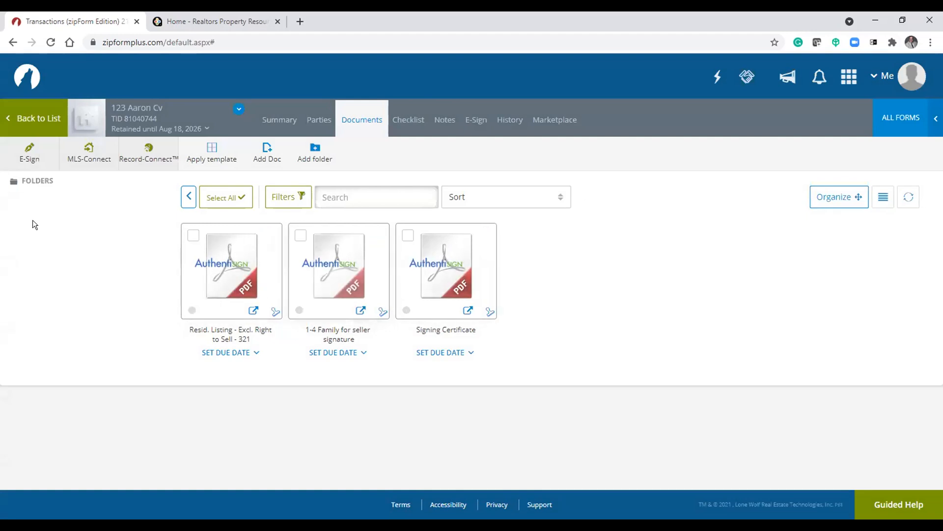
pyautogui.click(278, 123)
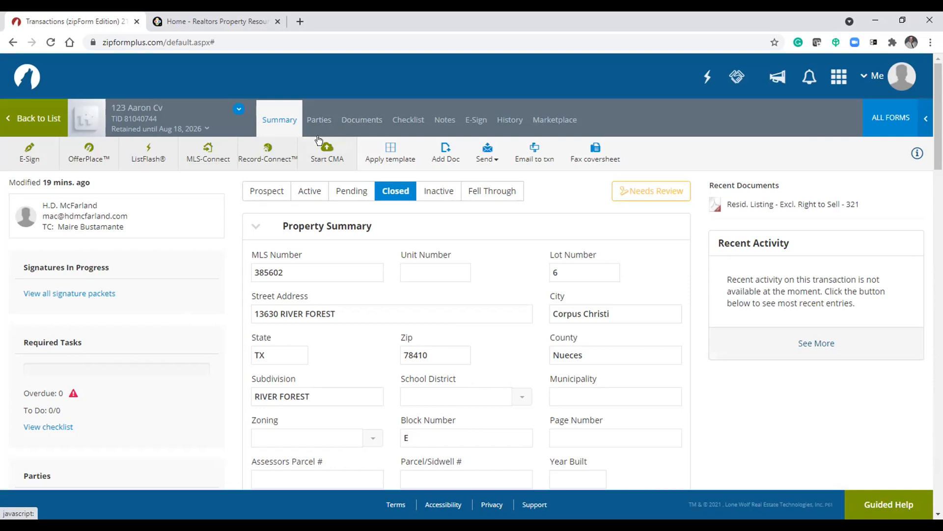
# - Switch to the RPR home page and block its request to know your location
pyautogui.click(218, 22)
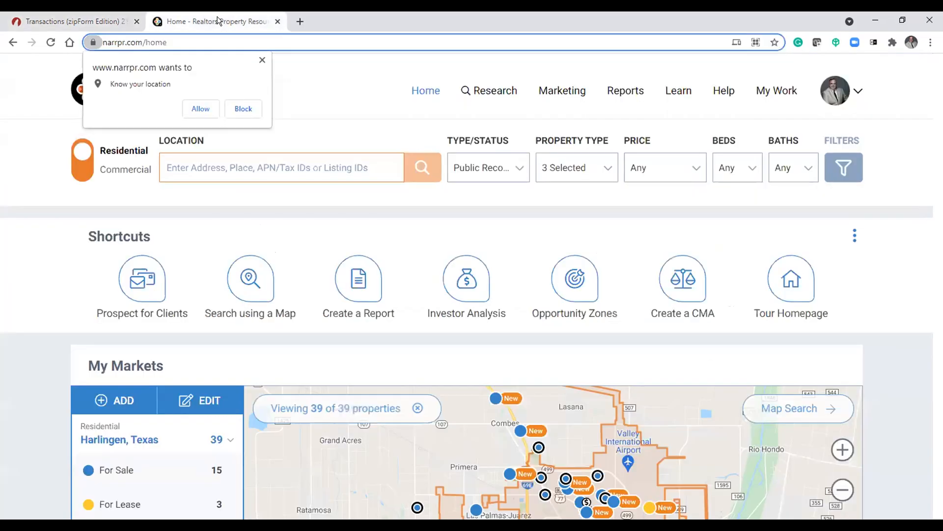
pyautogui.click(261, 59)
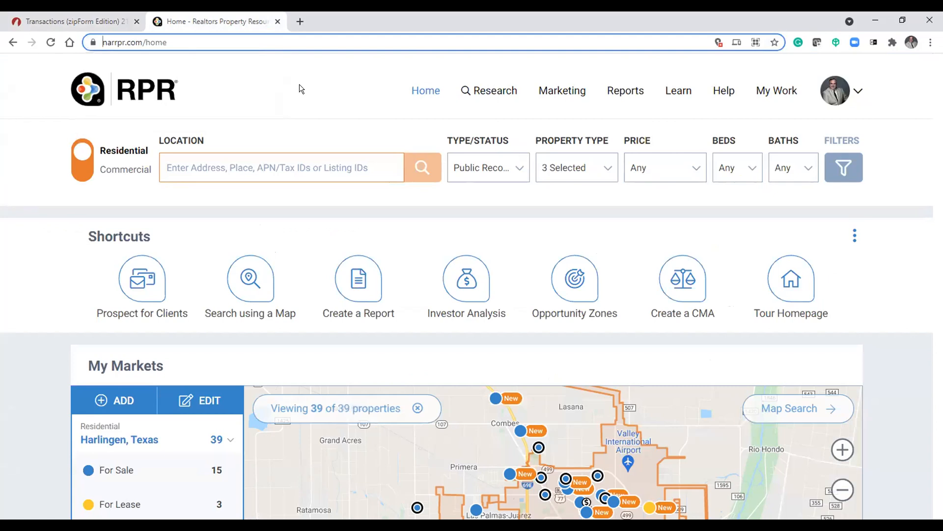
pyautogui.click(299, 84)
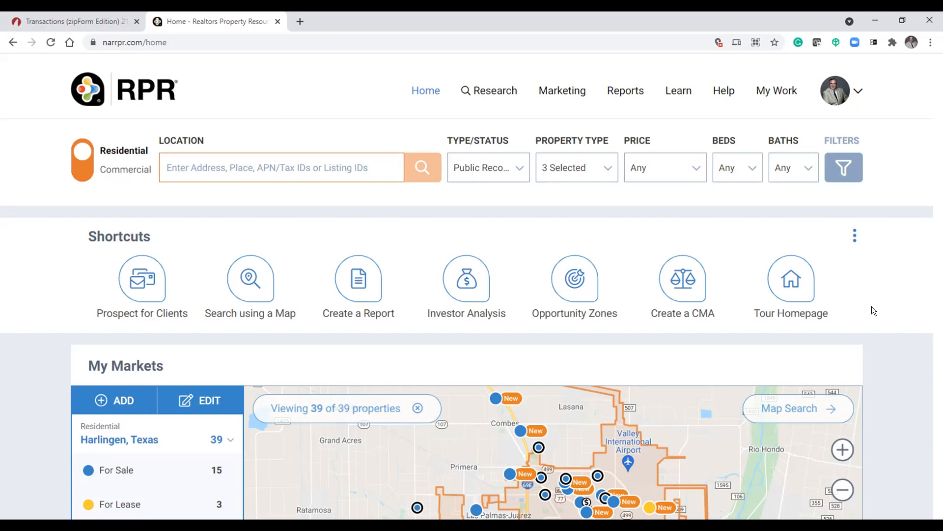
pyautogui.scroll(-2, 874, 309)
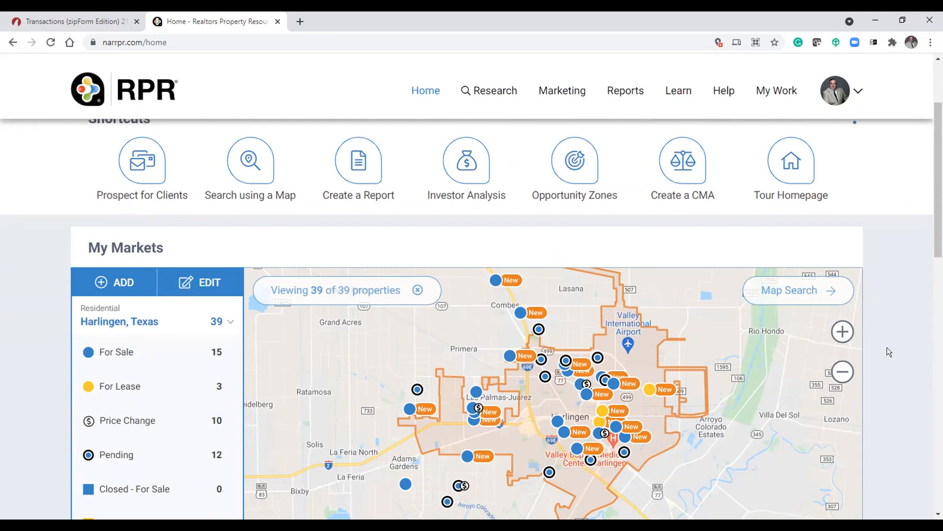
pyautogui.scroll(-1, 886, 347)
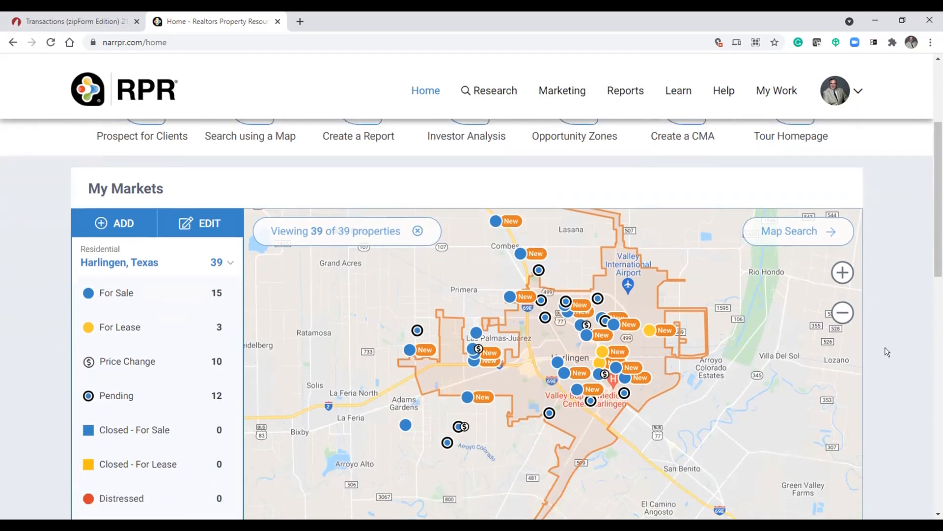
pyautogui.click(493, 354)
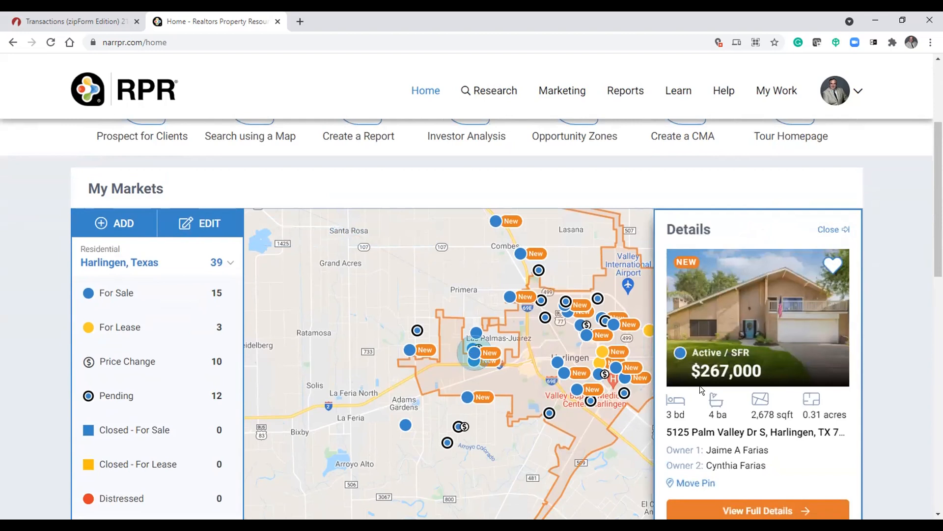
pyautogui.click(909, 260)
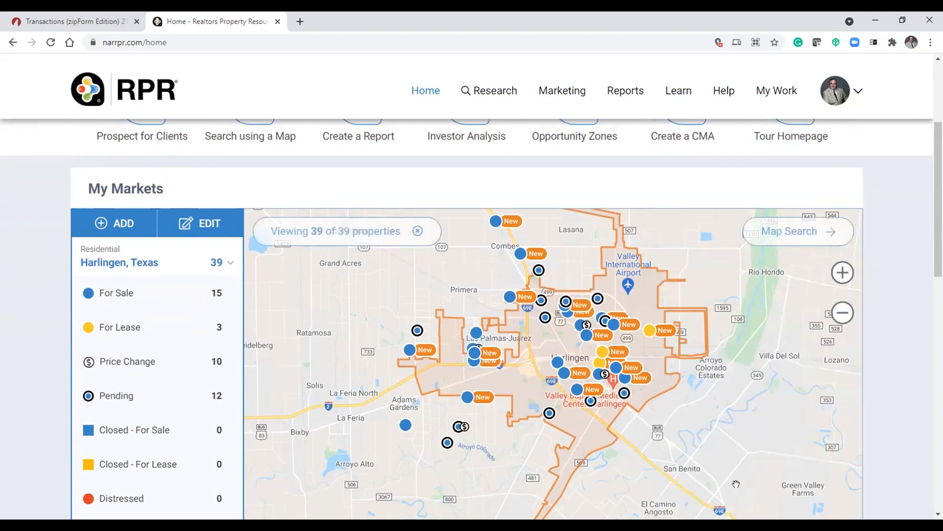
pyautogui.click(475, 353)
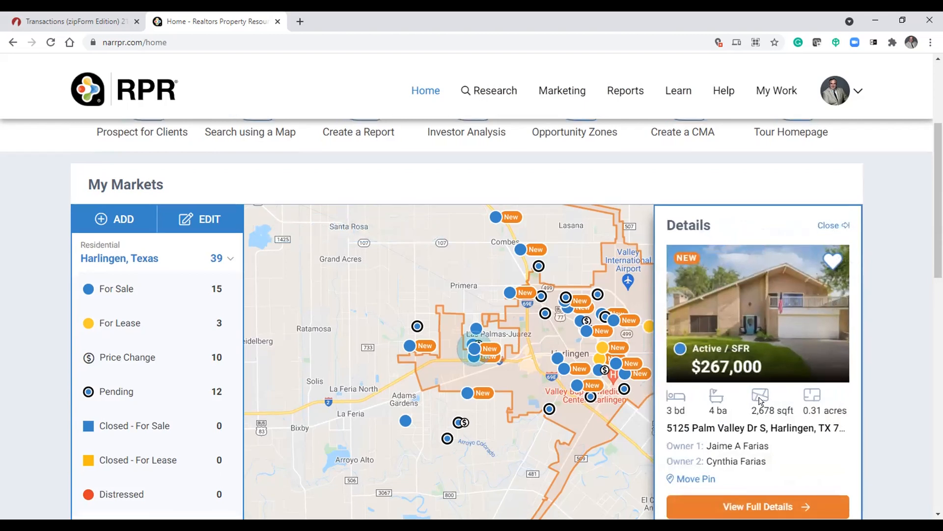
pyautogui.scroll(-2, 712, 398)
pyautogui.click(753, 394)
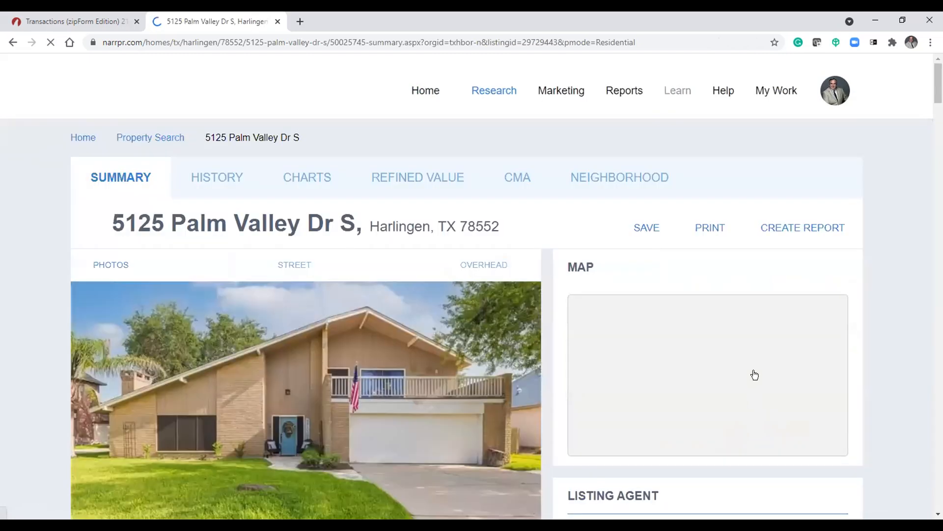
# - Scroll through the property's summary page to examine its listing, value, description and school information
pyautogui.scroll(-2, 875, 342)
pyautogui.scroll(-2, 874, 341)
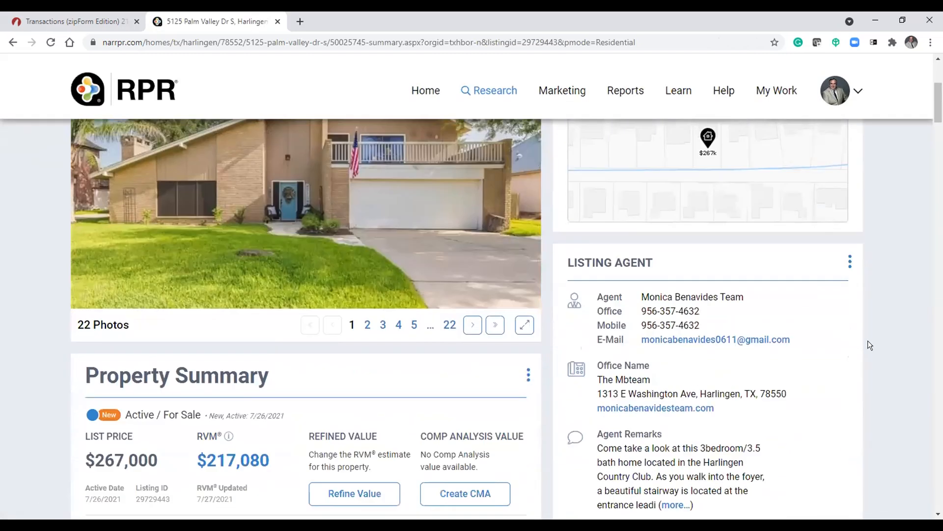
pyautogui.scroll(-2, 316, 390)
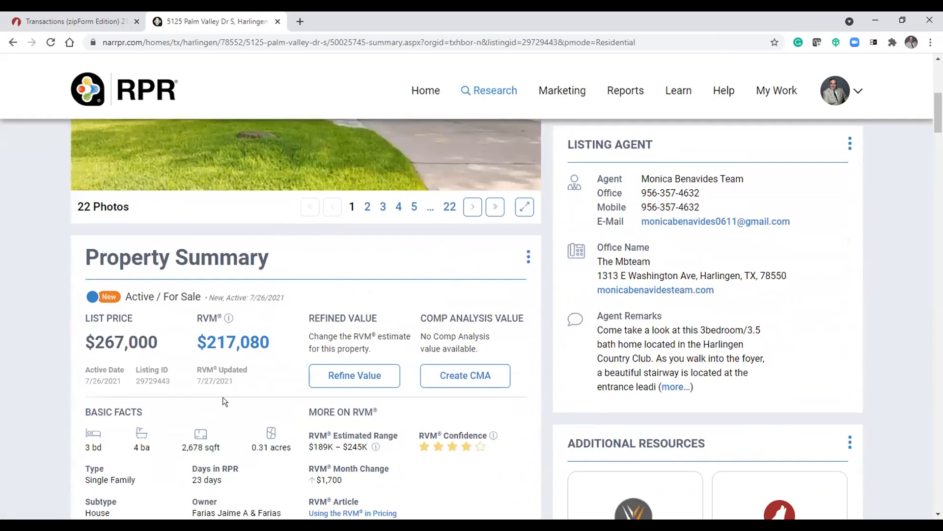
pyautogui.scroll(-1, 237, 399)
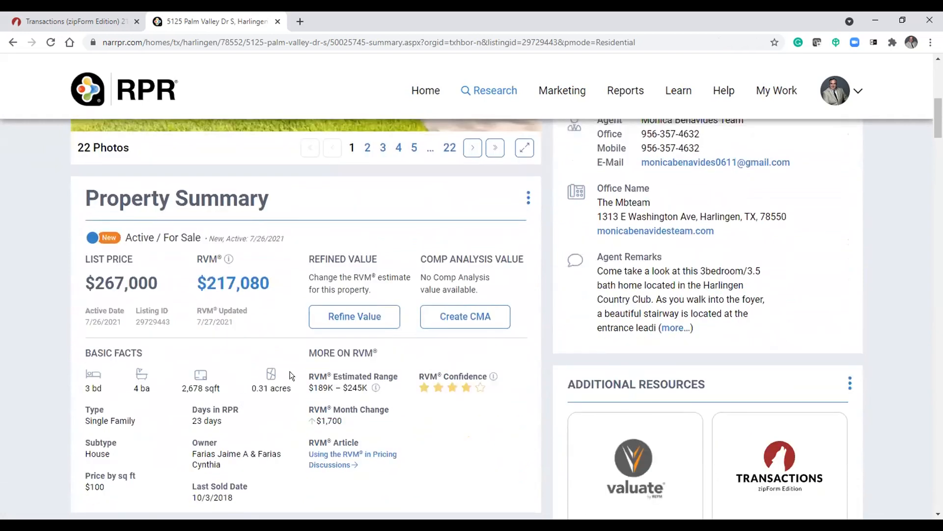
pyautogui.scroll(-8, 913, 316)
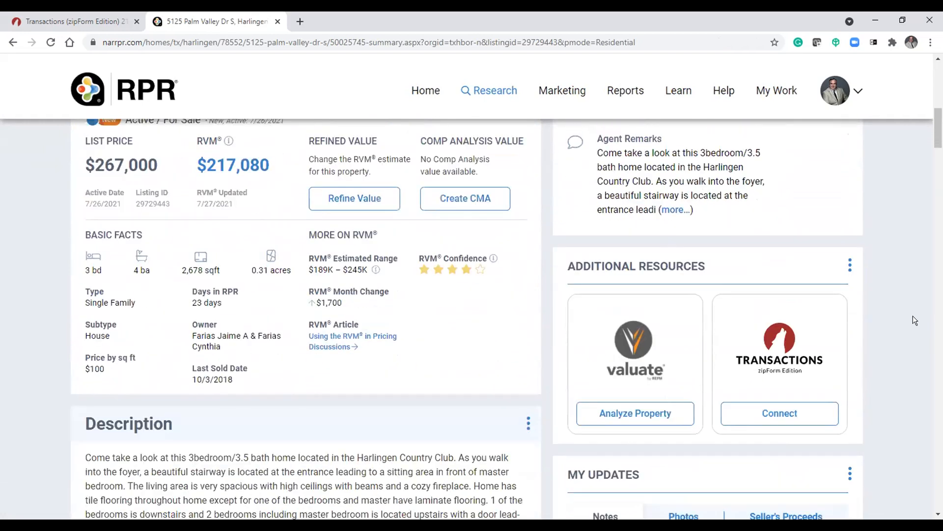
pyautogui.scroll(-15, 905, 319)
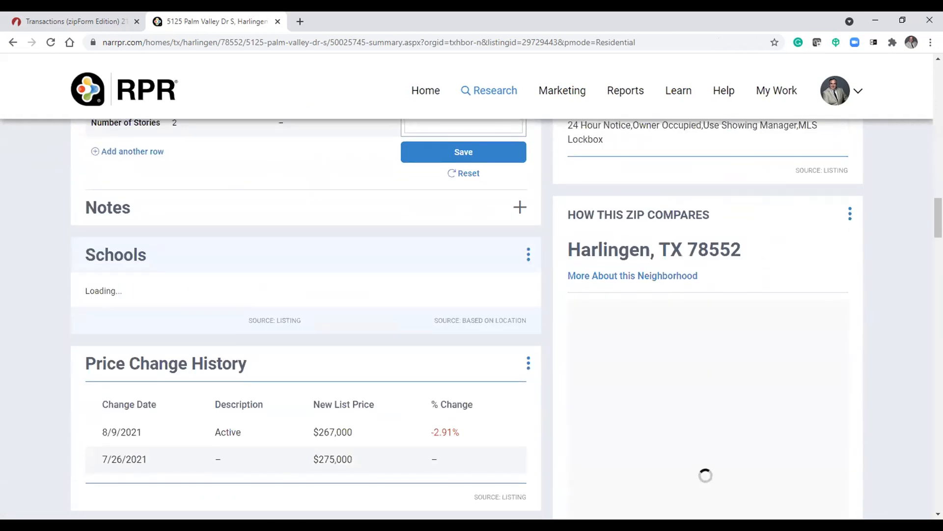
pyautogui.scroll(20, 467, 320)
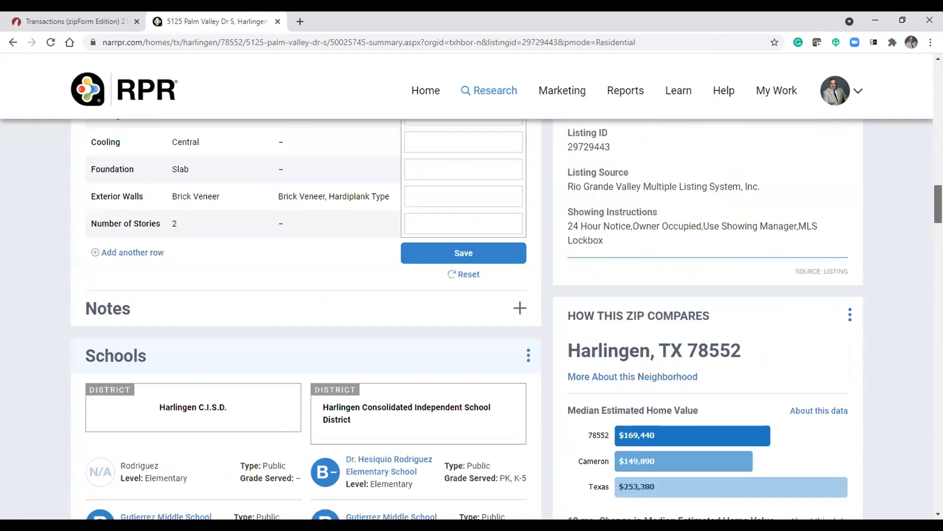
pyautogui.scroll(-10, 791, 382)
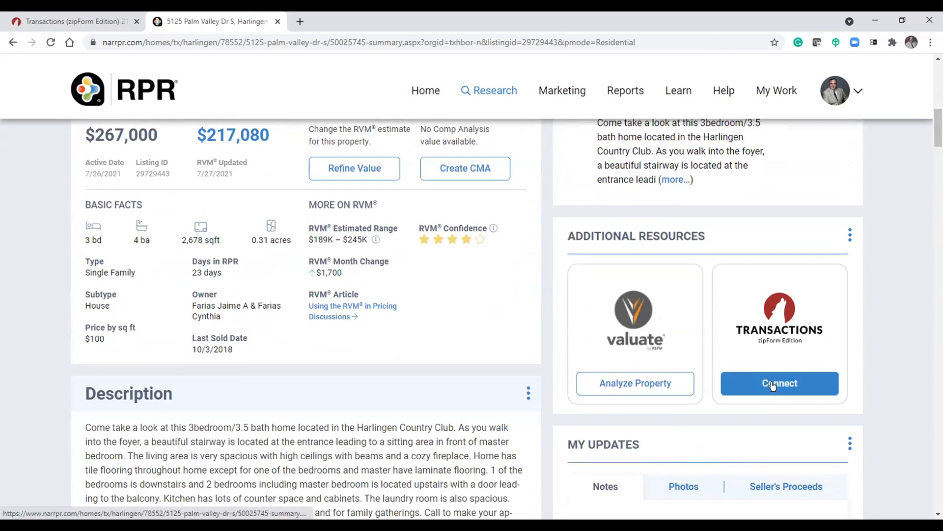
# - Start a new Purchase zipForm transaction for the property from the Transactions connect option and open it in zipForm
pyautogui.click(772, 385)
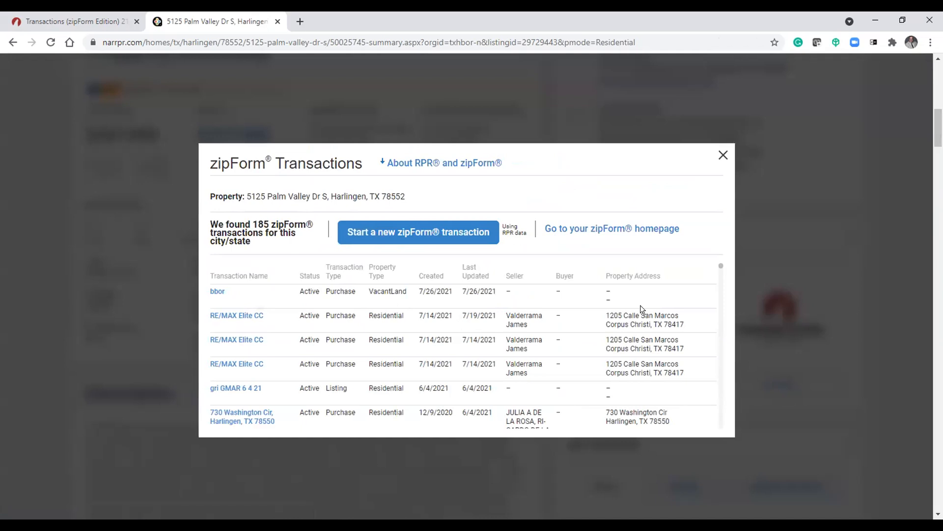
pyautogui.click(421, 235)
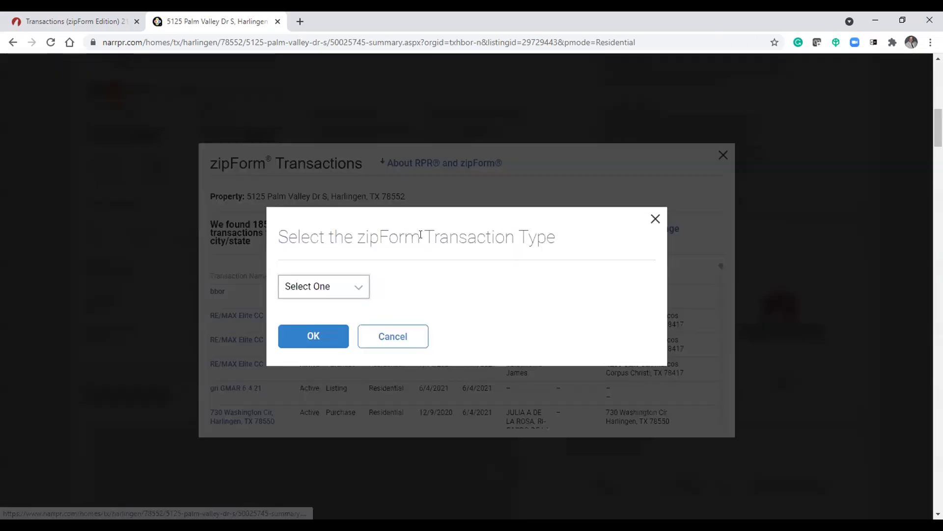
pyautogui.click(359, 286)
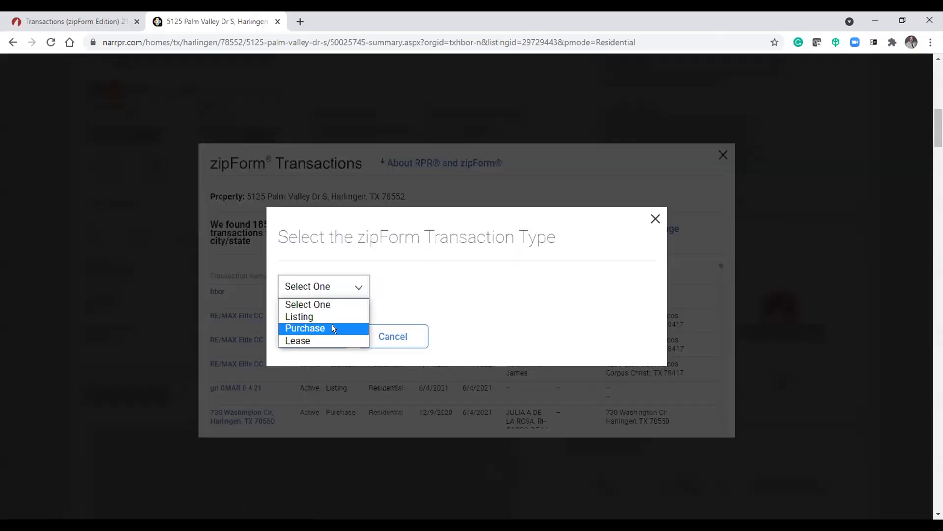
pyautogui.click(332, 323)
pyautogui.click(312, 340)
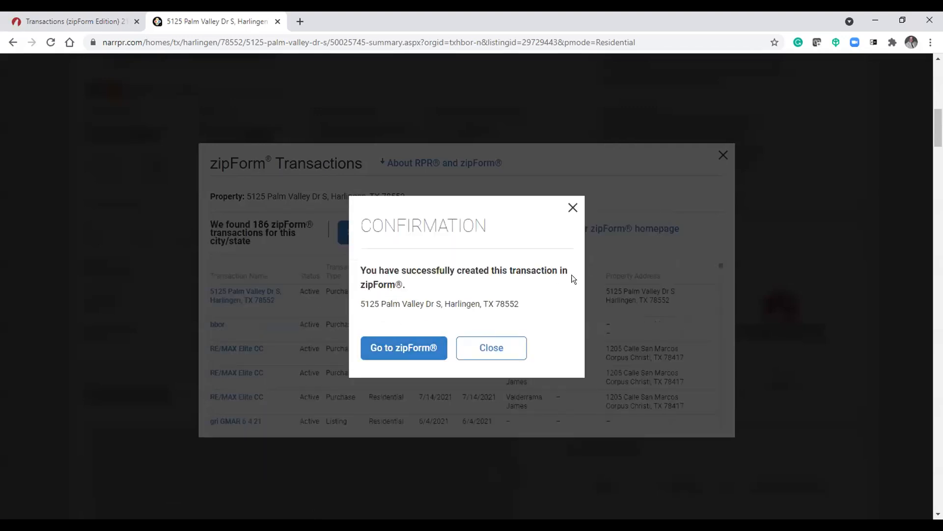
pyautogui.click(403, 349)
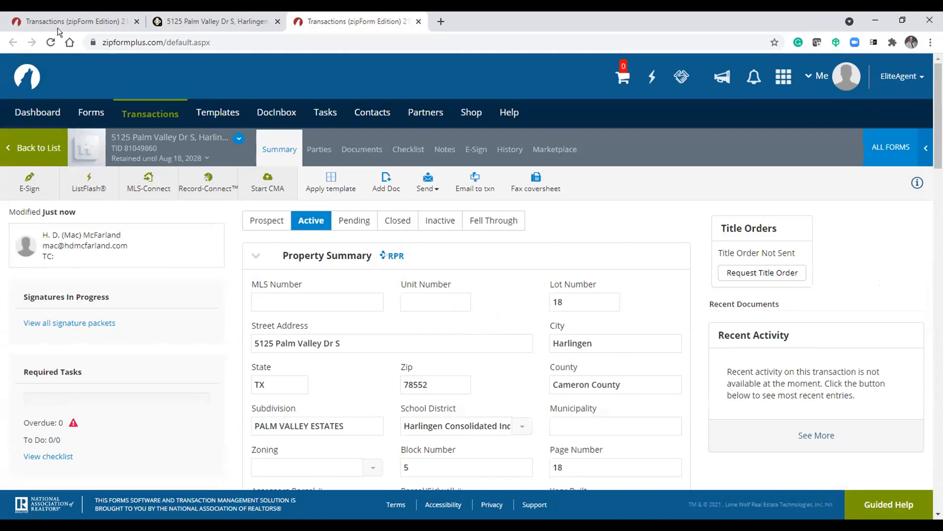
# - Close the transaction confirmation and the zipForm Transactions dialog on the RPR page
pyautogui.click(211, 21)
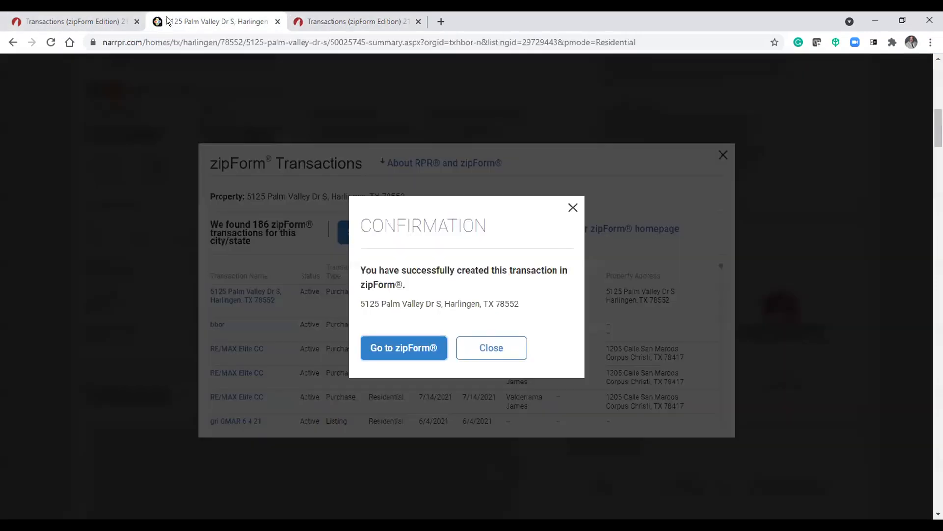
pyautogui.click(572, 209)
pyautogui.click(723, 155)
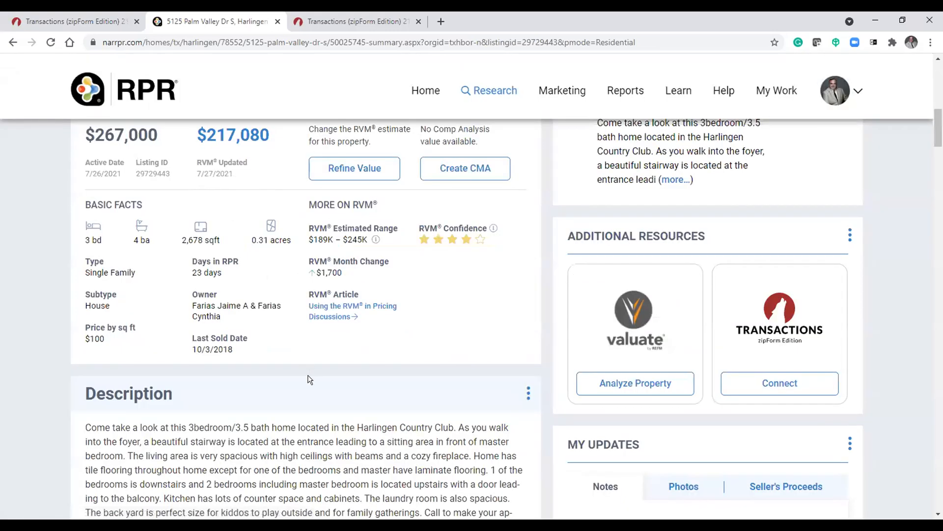
# - Review the new transaction's property summary with the imported property details in zipForm Plus
pyautogui.click(319, 16)
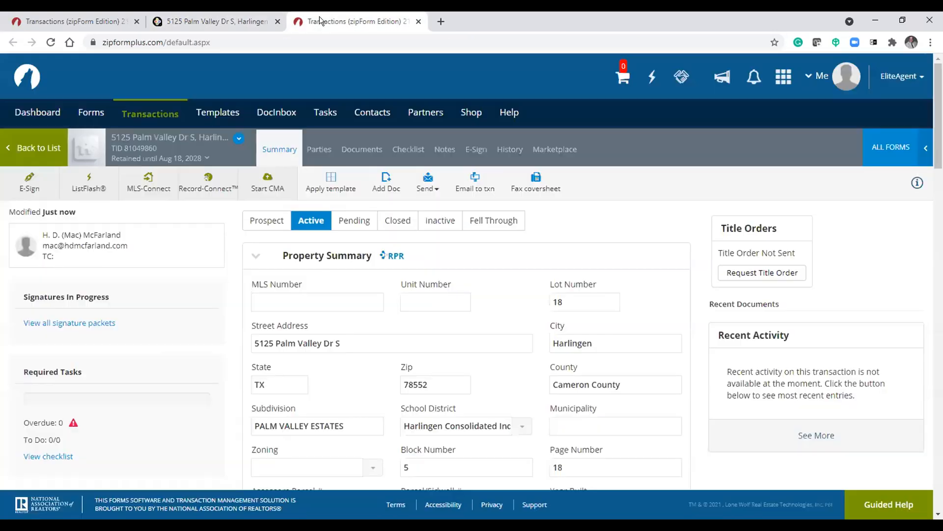
pyautogui.click(220, 20)
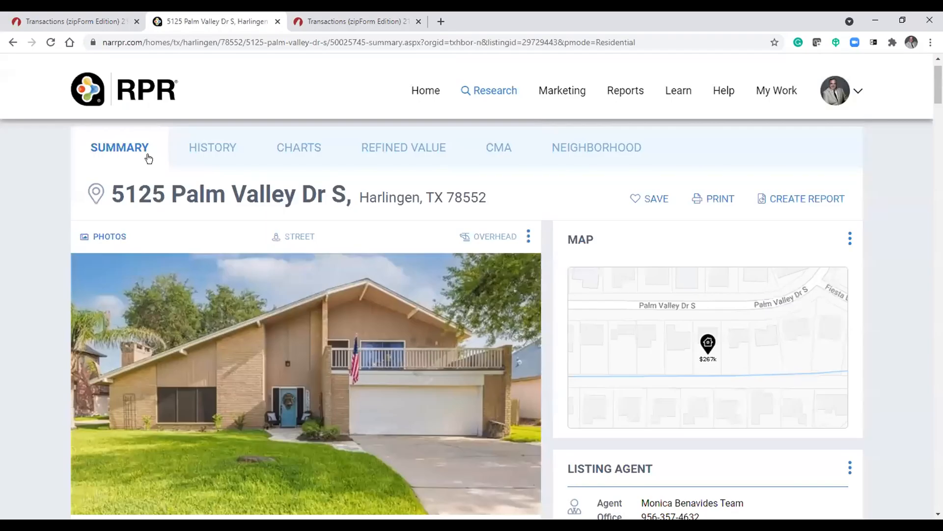
pyautogui.click(313, 19)
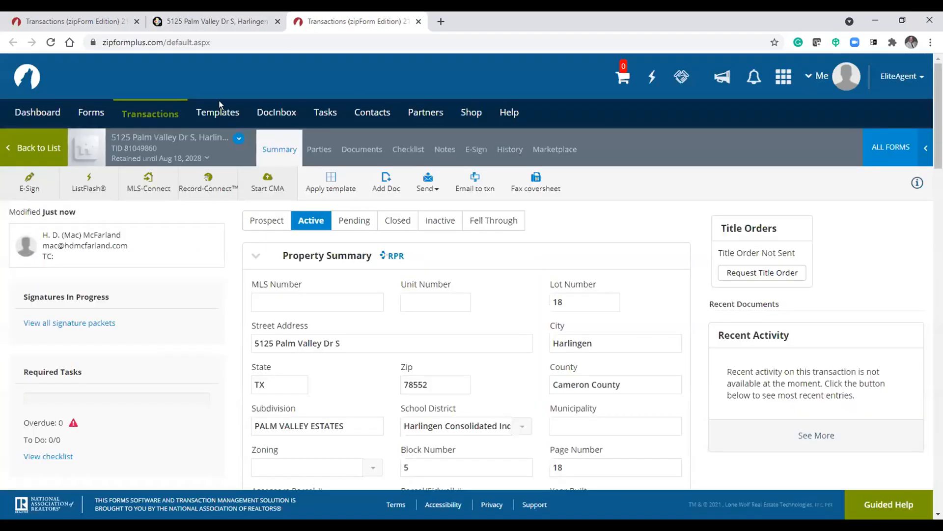
pyautogui.moveTo(103, 135); pyautogui.dragTo(166, 140)
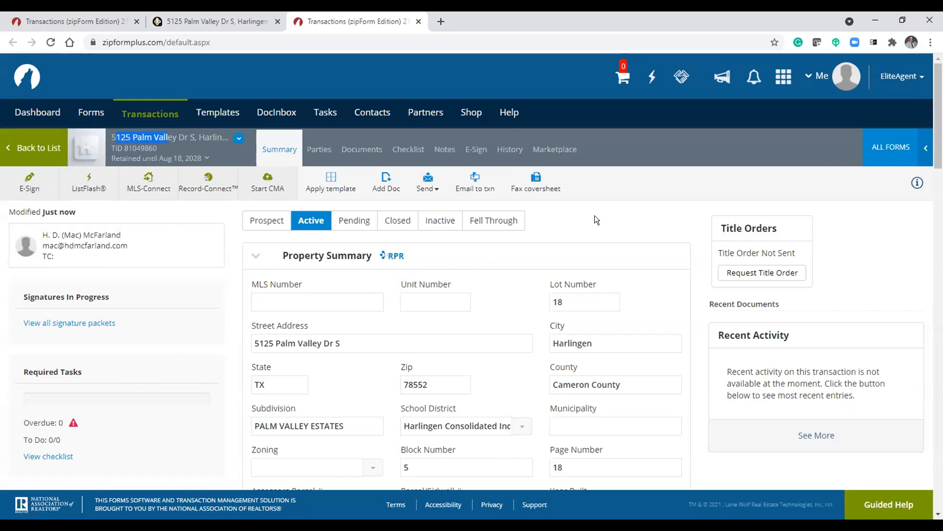
pyautogui.scroll(-1, 366, 329)
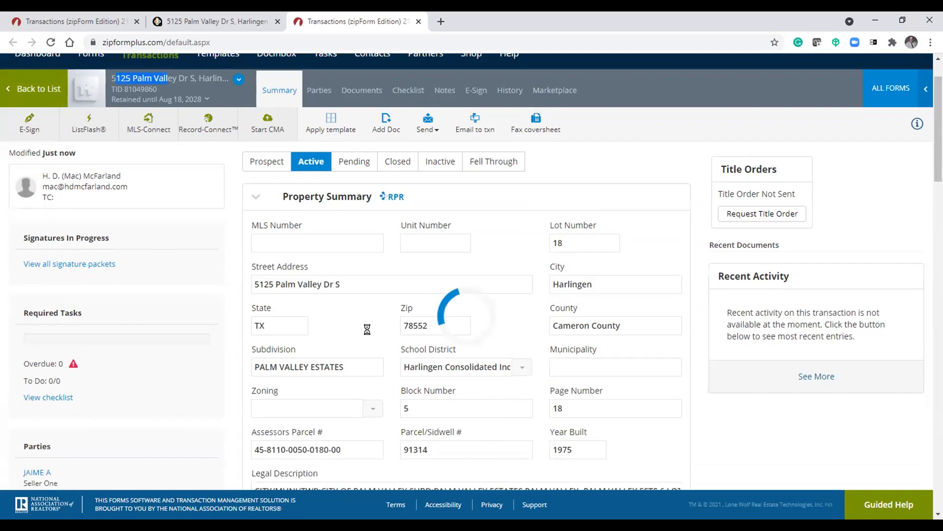
pyautogui.scroll(-1, 632, 405)
pyautogui.scroll(-8, 632, 405)
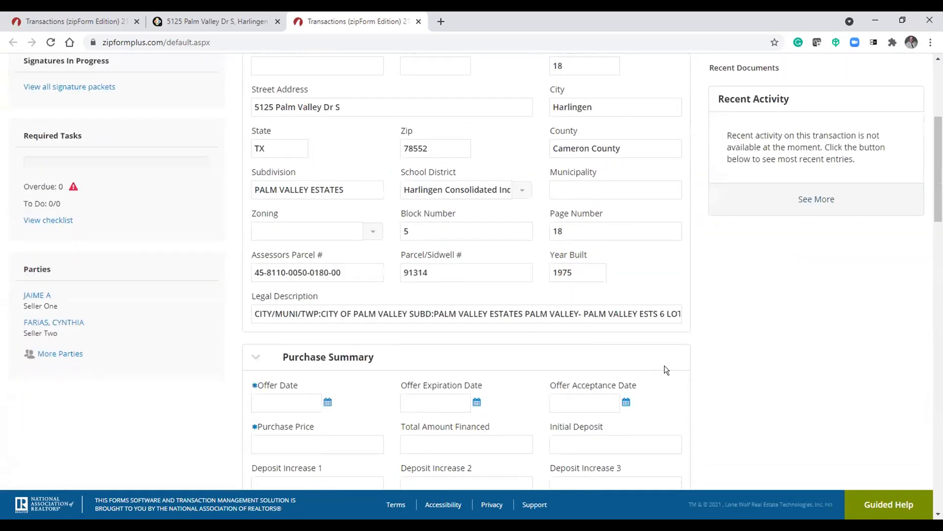
# - Scroll through the new transaction's purchase summary and listing side commission sections
pyautogui.scroll(-2, 664, 369)
pyautogui.scroll(7, 661, 370)
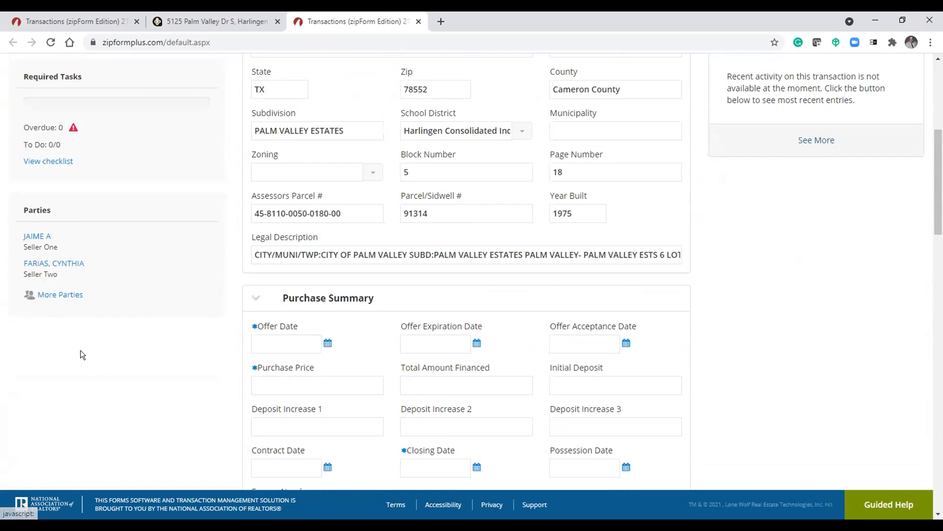
pyautogui.scroll(-11, 614, 331)
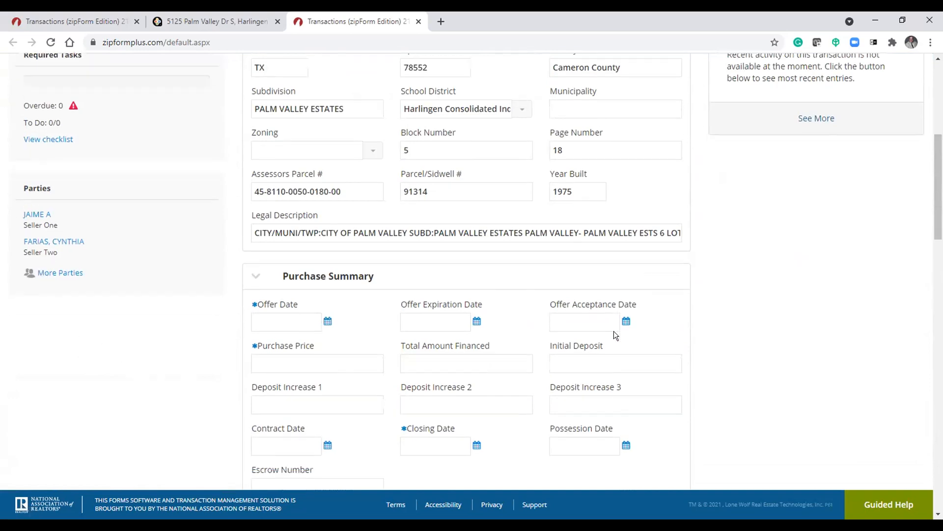
pyautogui.scroll(-13, 612, 332)
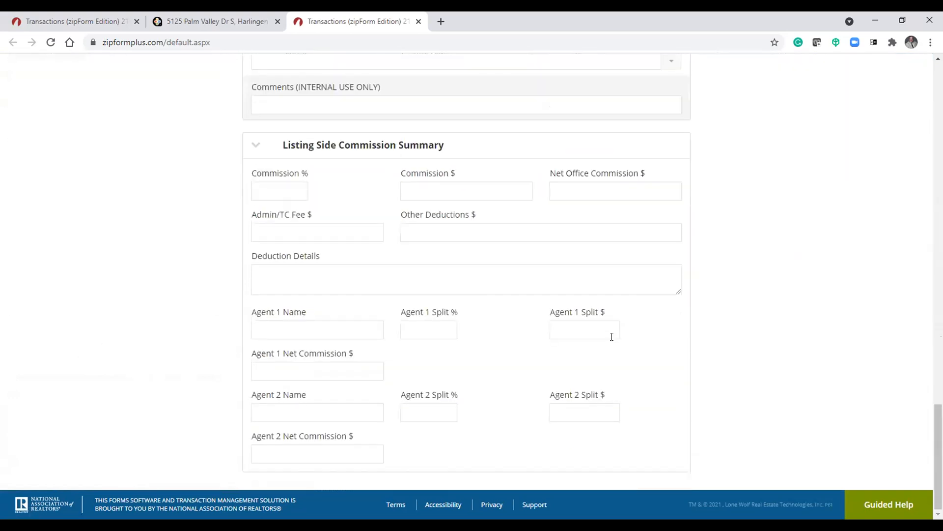
pyautogui.moveTo(939, 450); pyautogui.dragTo(931, 29)
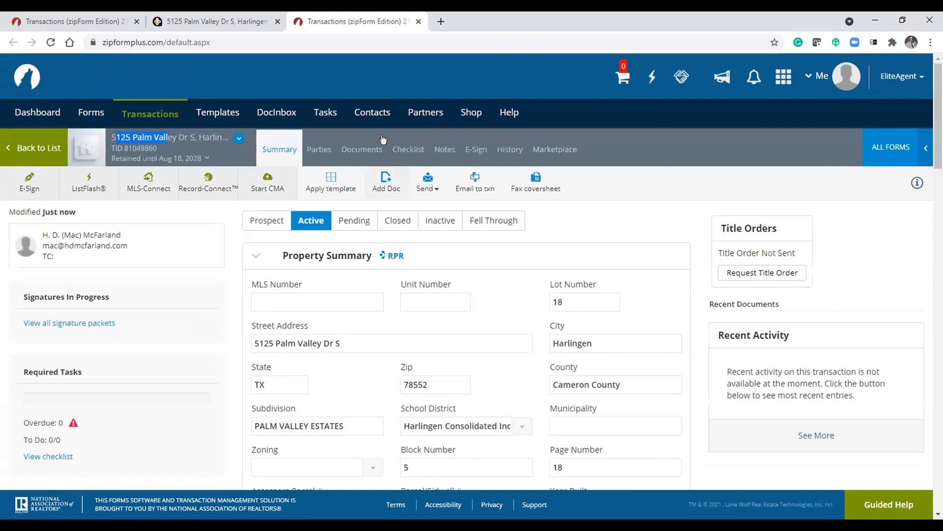
# - Open the 1-4 Family Residential Contract (Resale) from the transaction's documents, scroll through its prefilled pages and go back
pyautogui.click(365, 149)
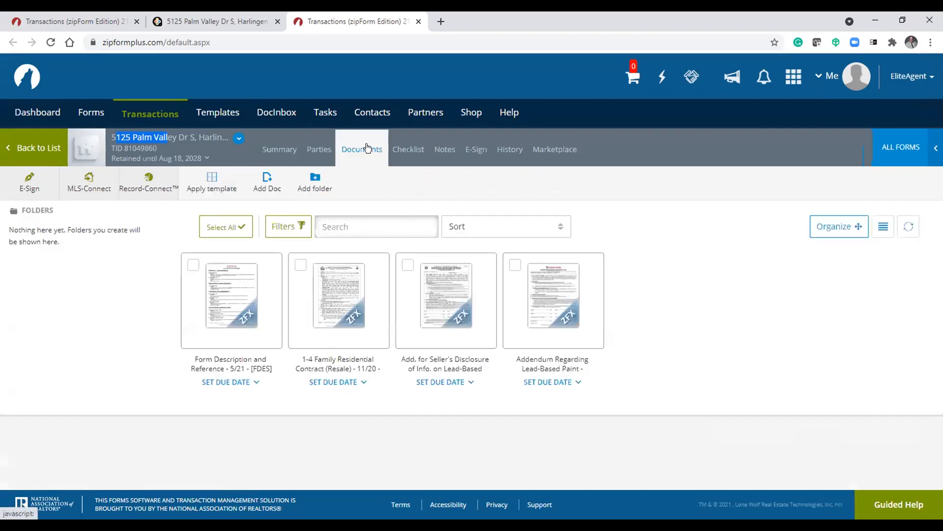
pyautogui.click(333, 316)
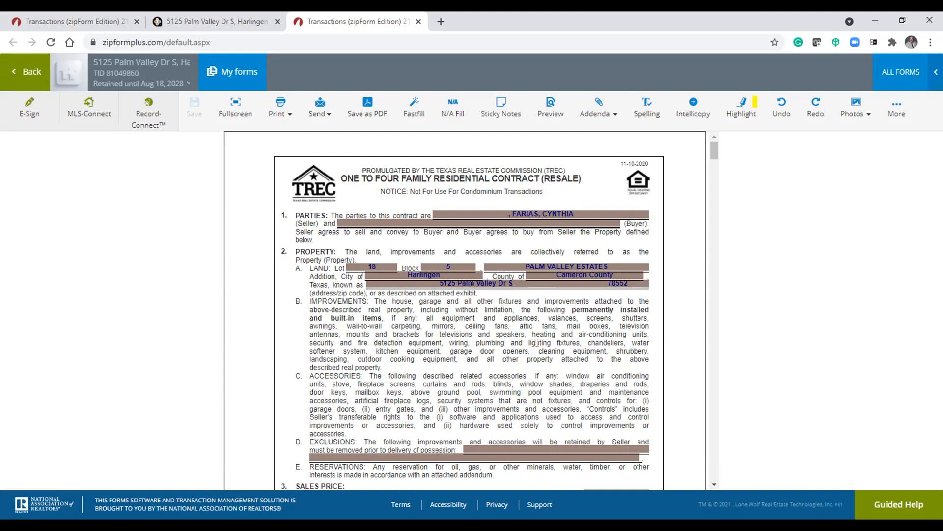
pyautogui.scroll(-7, 536, 347)
pyautogui.scroll(-14, 535, 351)
pyautogui.scroll(-9, 529, 353)
pyautogui.scroll(-15, 528, 357)
pyautogui.scroll(-7, 528, 357)
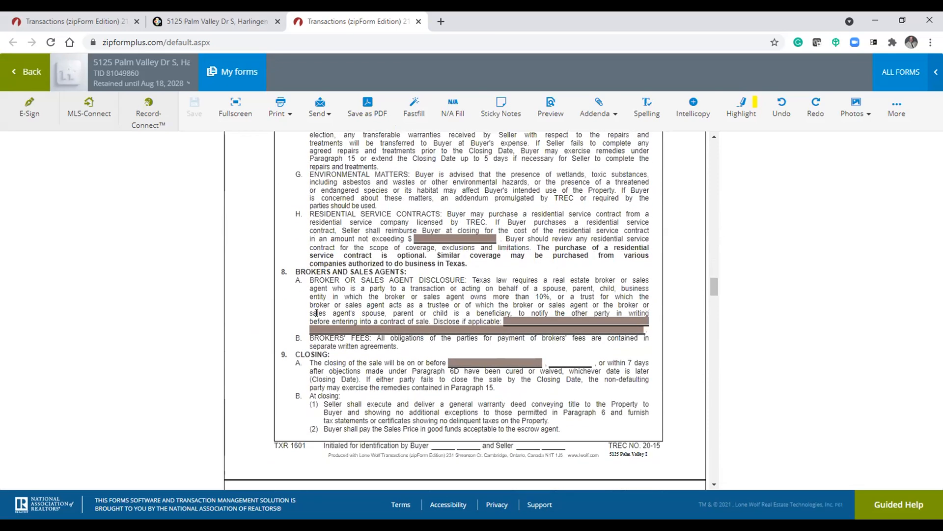
pyautogui.scroll(-20, 317, 313)
pyautogui.scroll(-20, 454, 378)
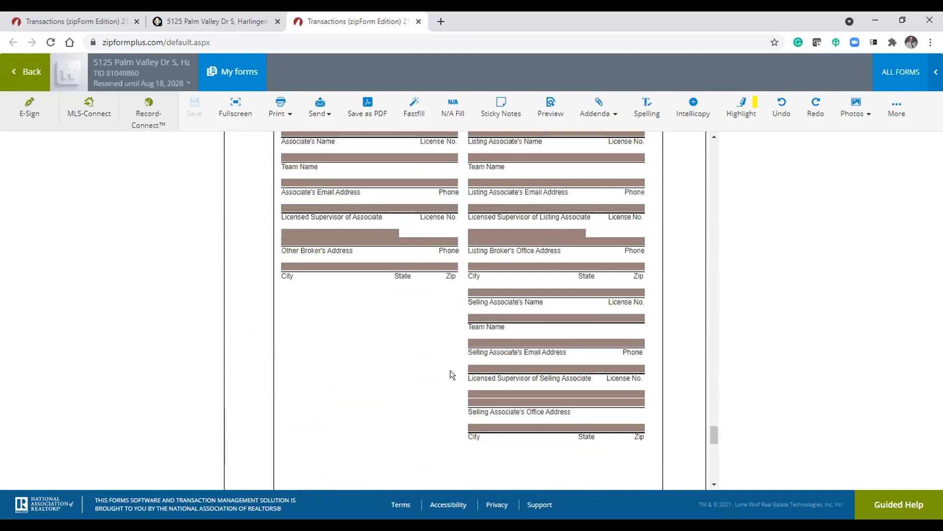
pyautogui.scroll(-6, 449, 373)
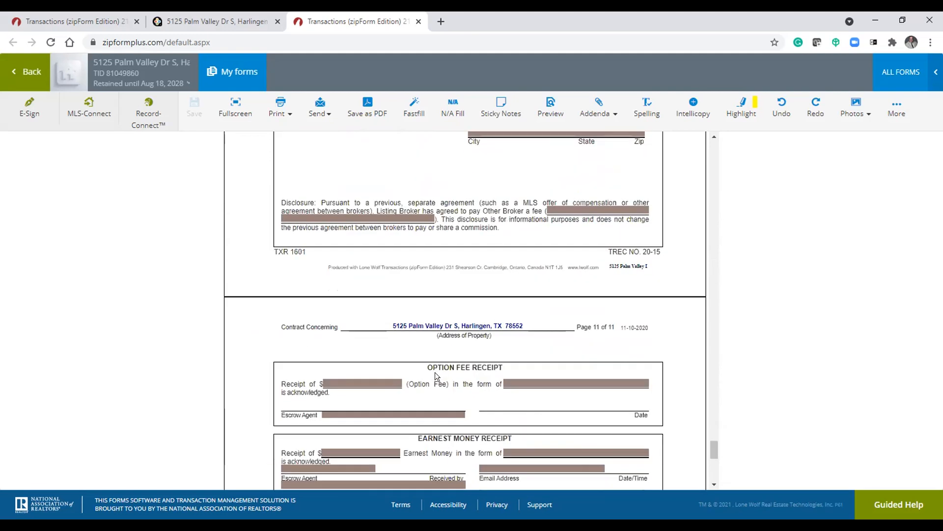
pyautogui.scroll(-6, 436, 376)
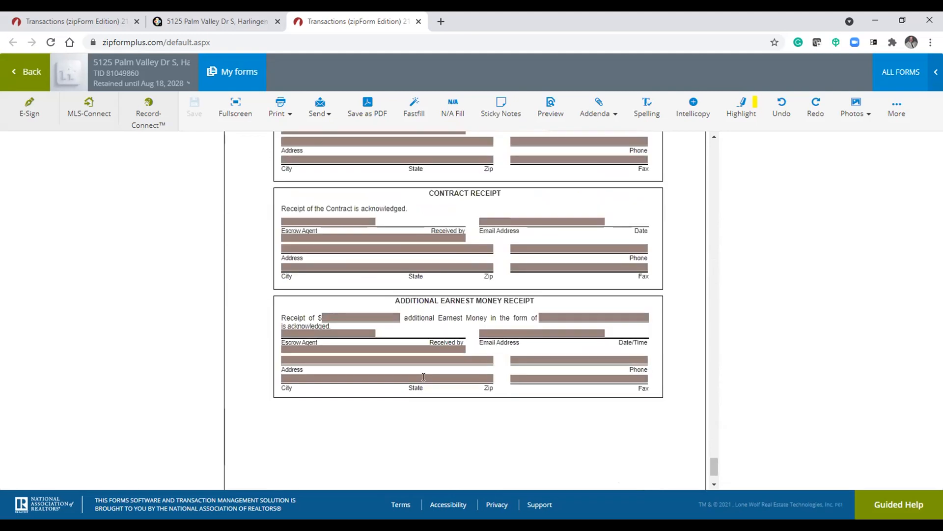
pyautogui.click(13, 73)
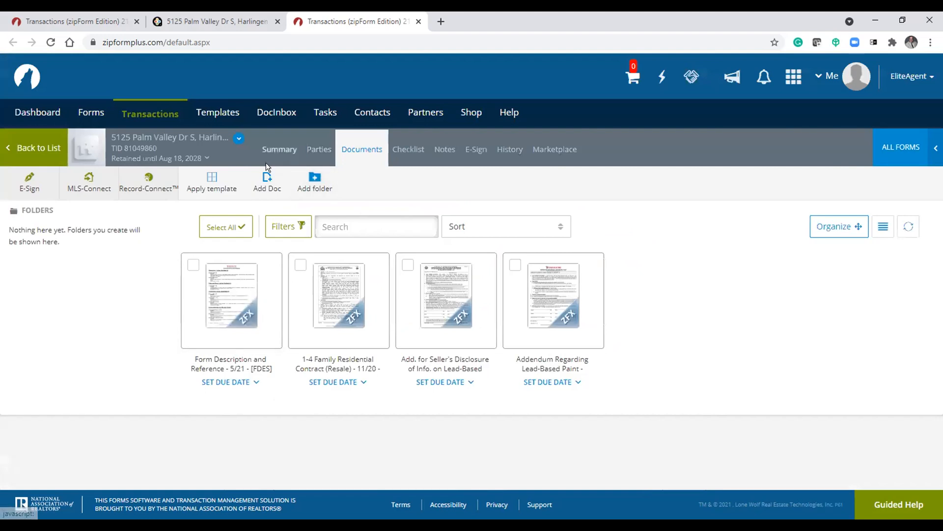
# - Open the property's RPR page from the RPR link in the transaction's property summary
pyautogui.click(273, 149)
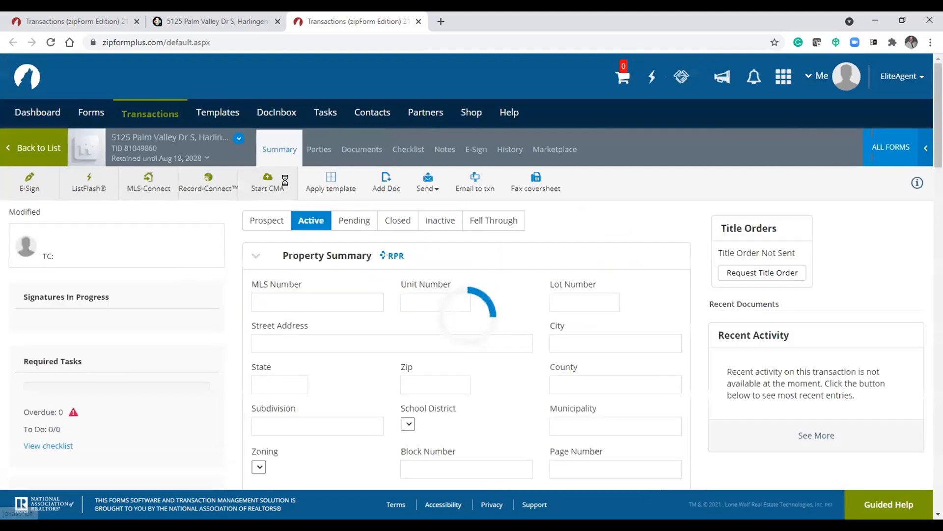
pyautogui.click(392, 257)
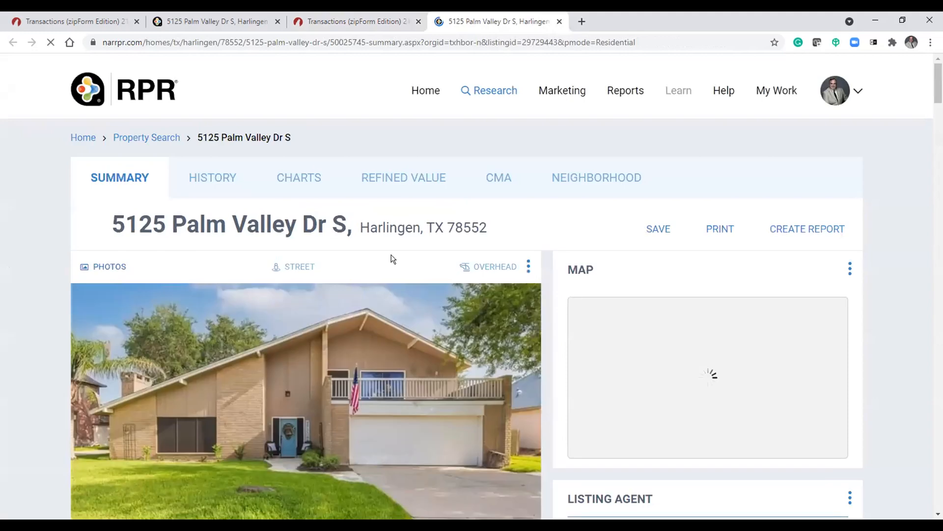
pyautogui.scroll(-5, 393, 259)
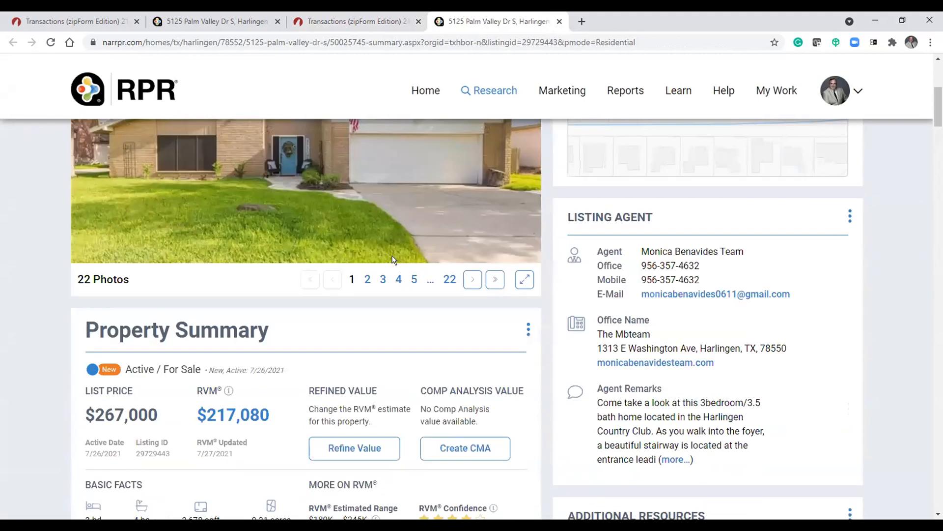
pyautogui.hotkey('ctrl', 'shift', 'Tab')
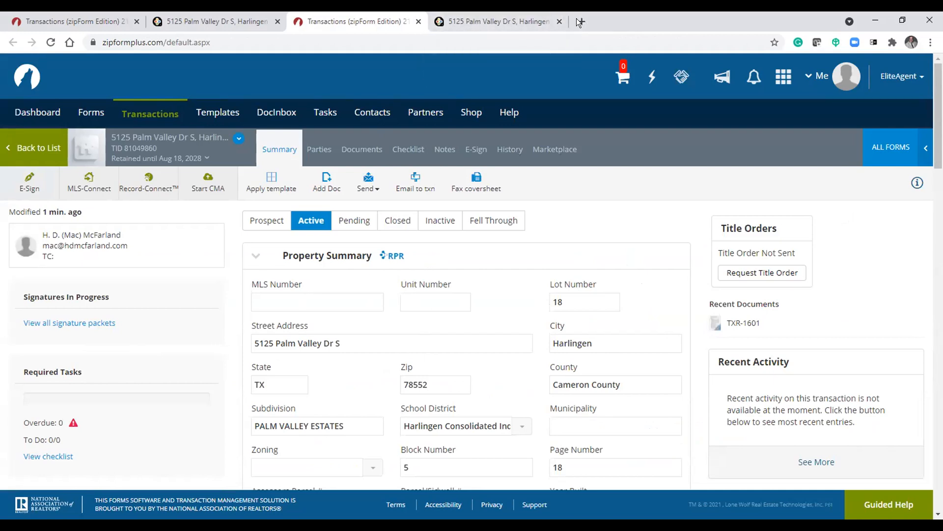
pyautogui.click(557, 21)
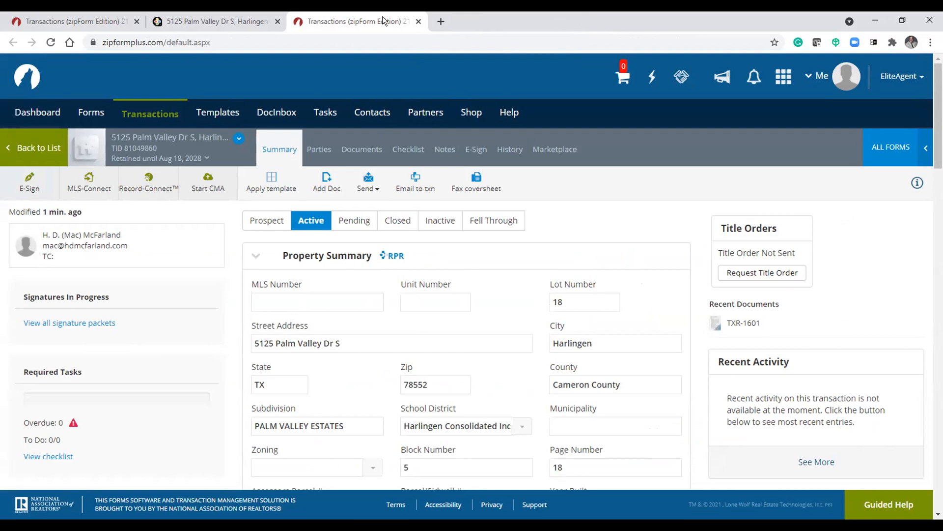
pyautogui.click(417, 22)
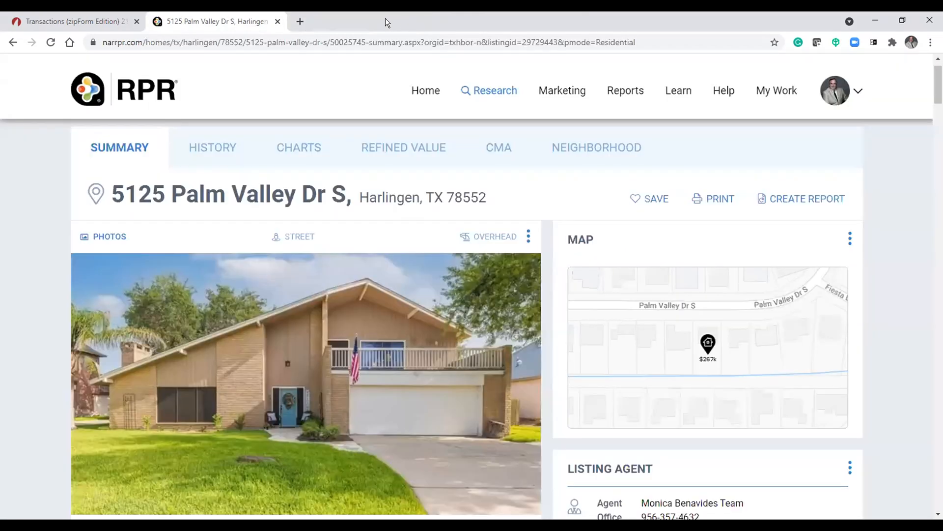
pyautogui.click(118, 22)
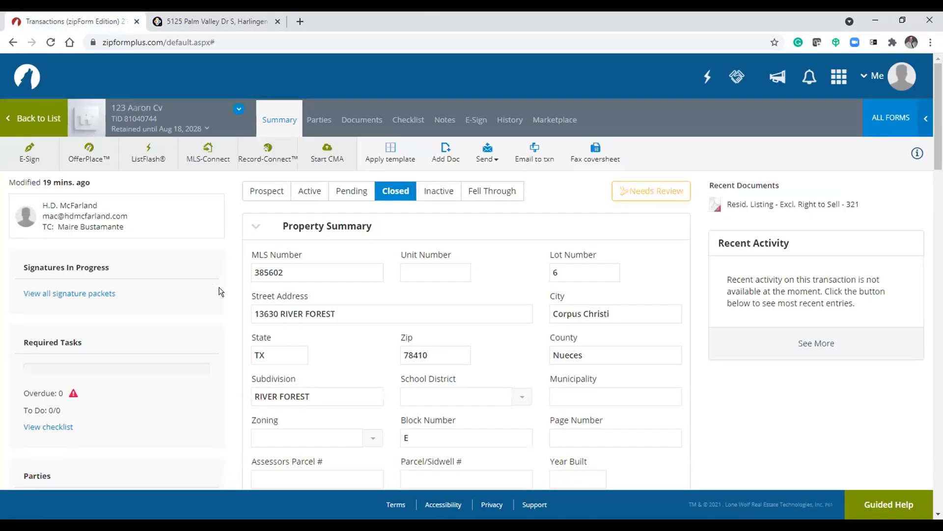
pyautogui.click(508, 227)
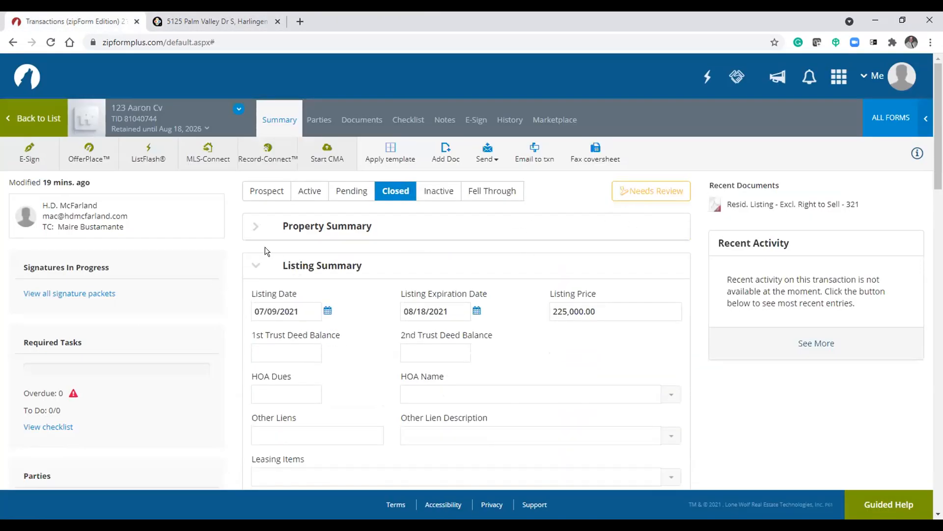
pyautogui.click(253, 266)
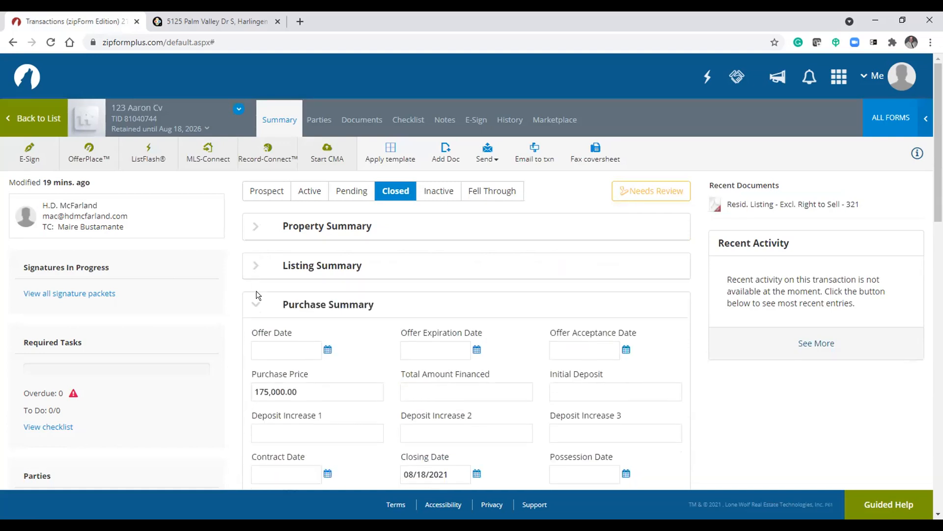
pyautogui.click(251, 305)
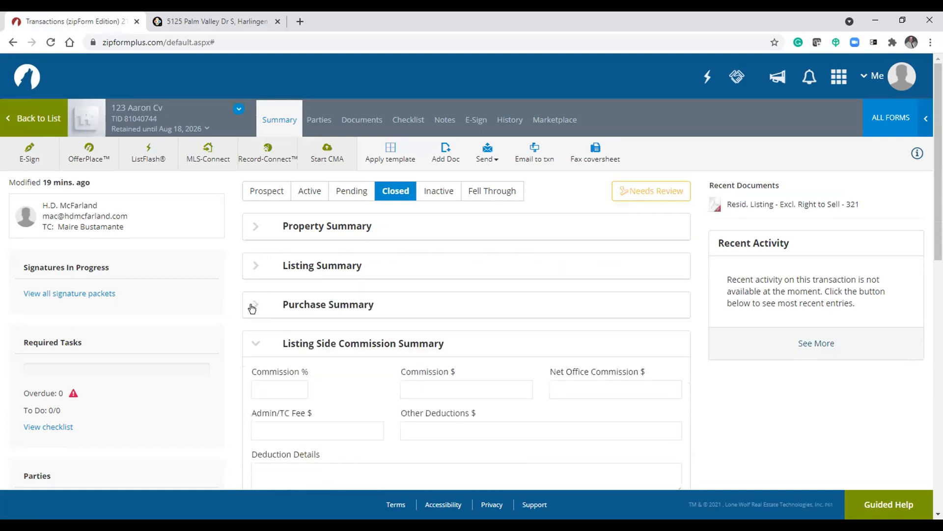